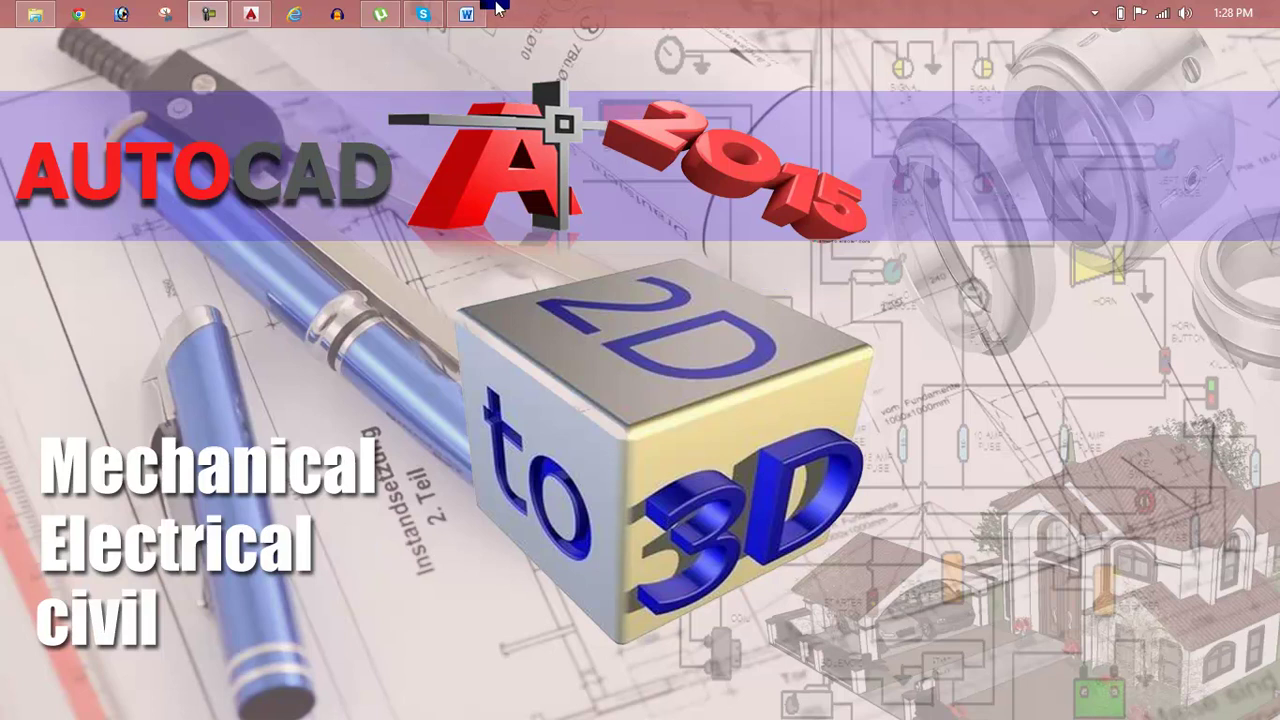
# - Bring up the Lesson 80 Word outline, then switch to AutoCAD's empty Drawing1
pyautogui.click(466, 14)
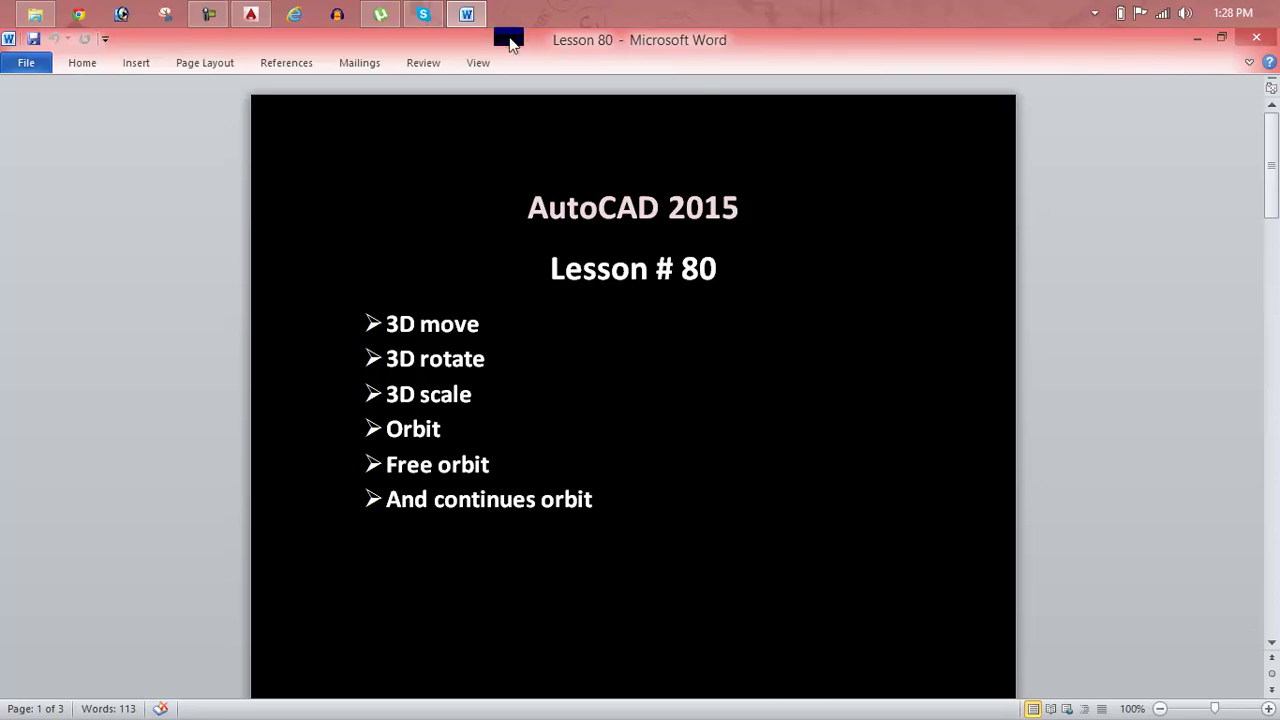
pyautogui.click(243, 15)
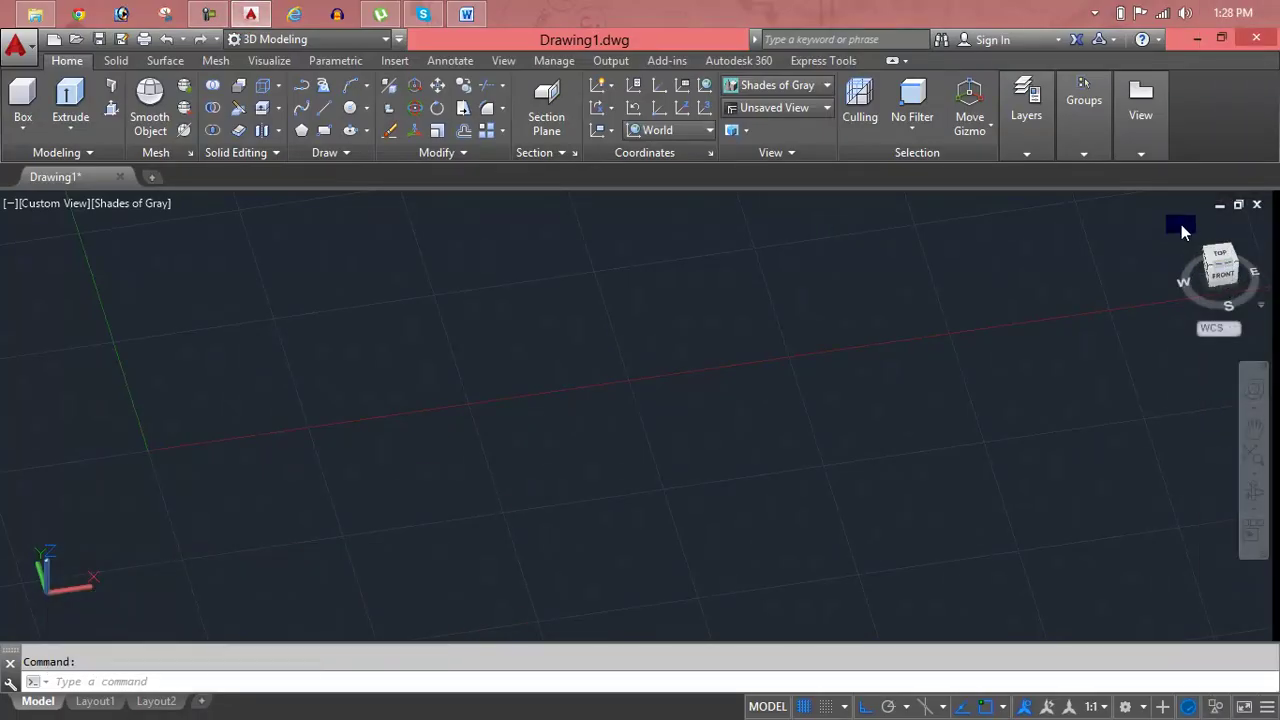
# - Reset to the SW Isometric view and draw a solid cone on the grid from base centre, radius and height
pyautogui.click(1181, 226)
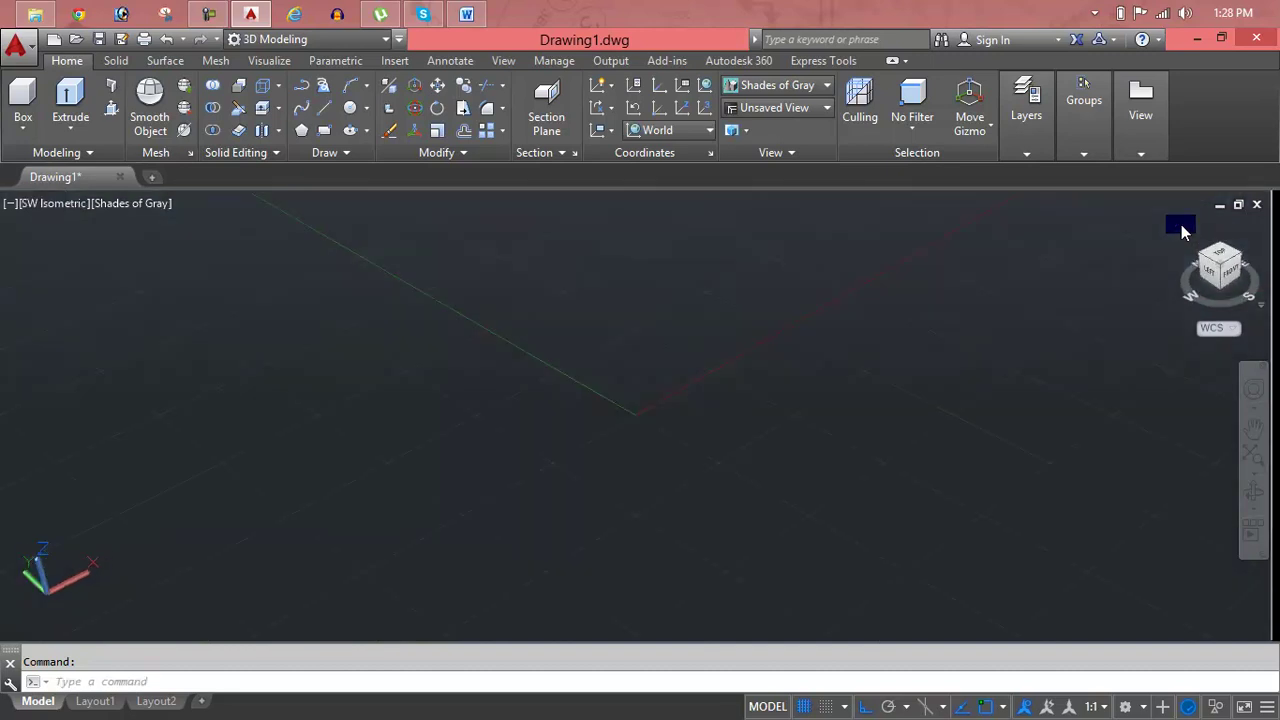
pyautogui.press('Escape')
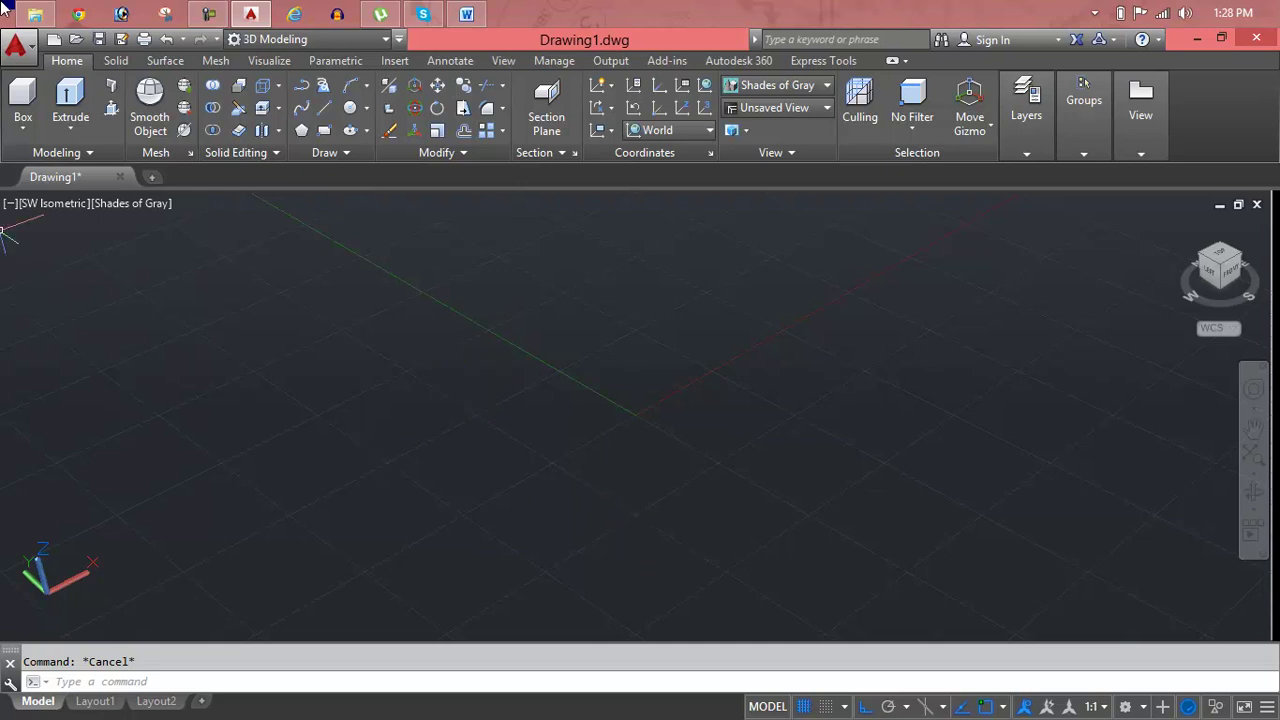
pyautogui.click(25, 133)
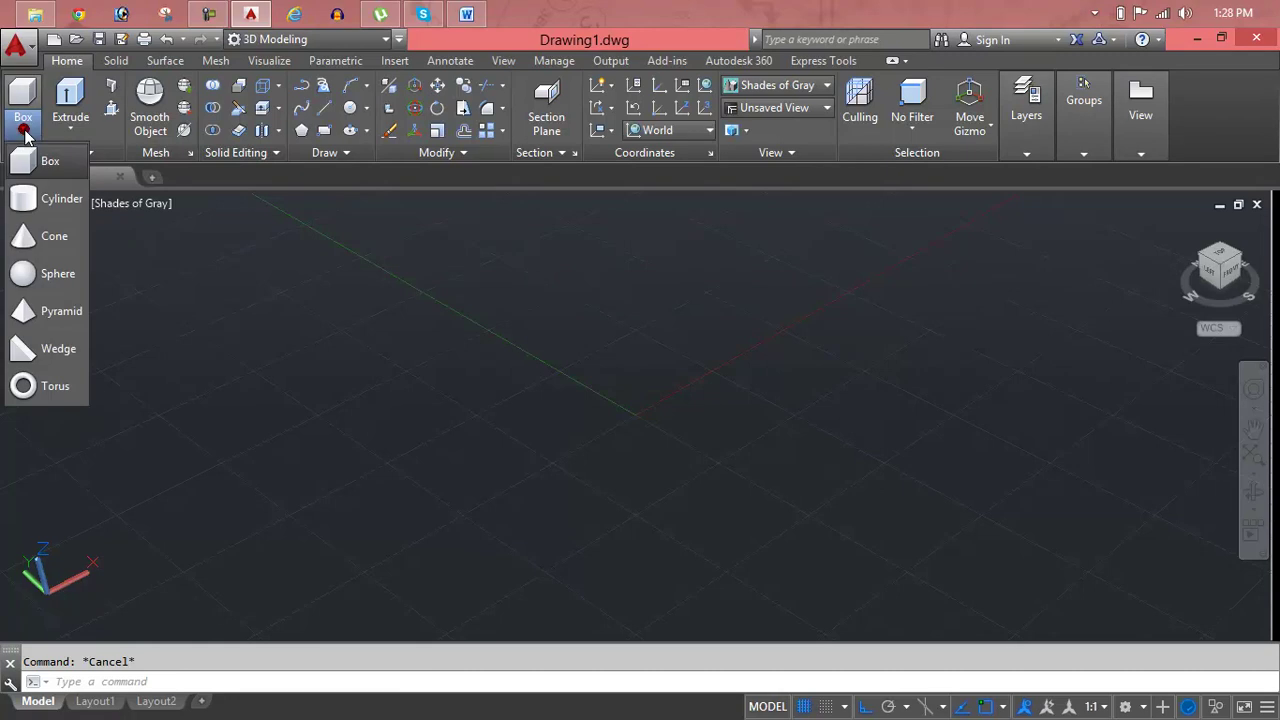
pyautogui.click(62, 242)
pyautogui.click(525, 405)
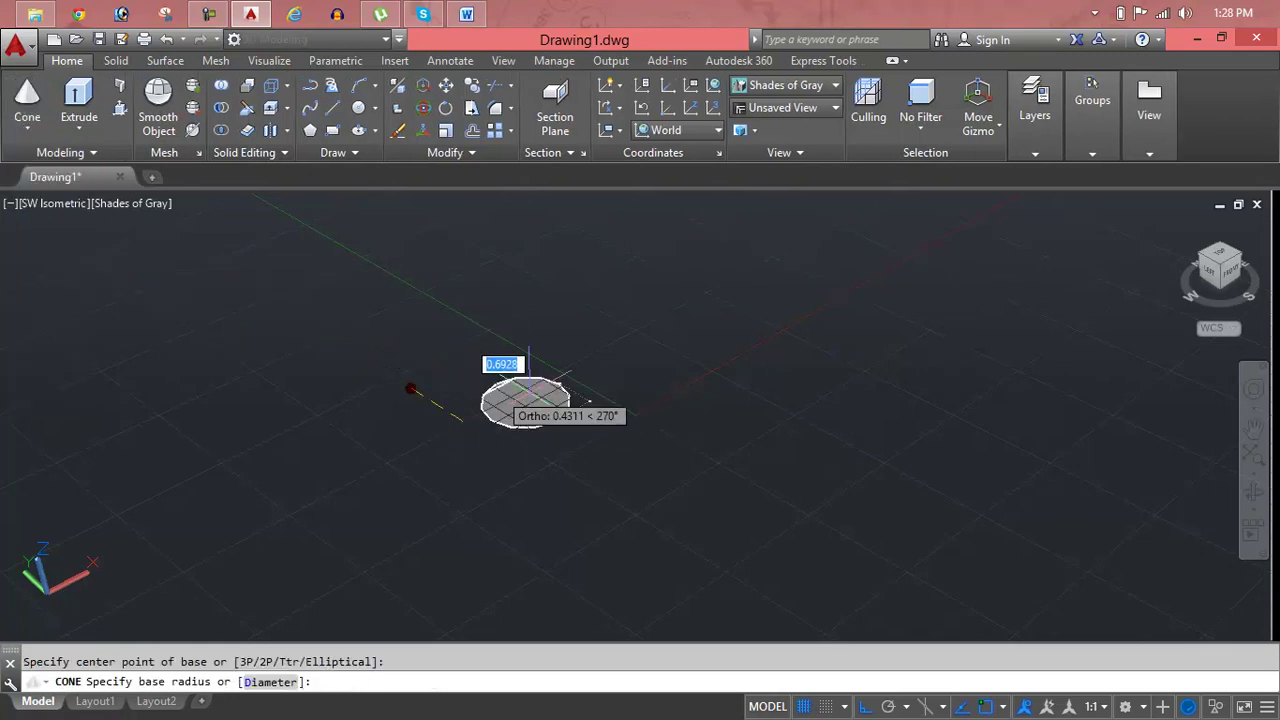
pyautogui.click(705, 405)
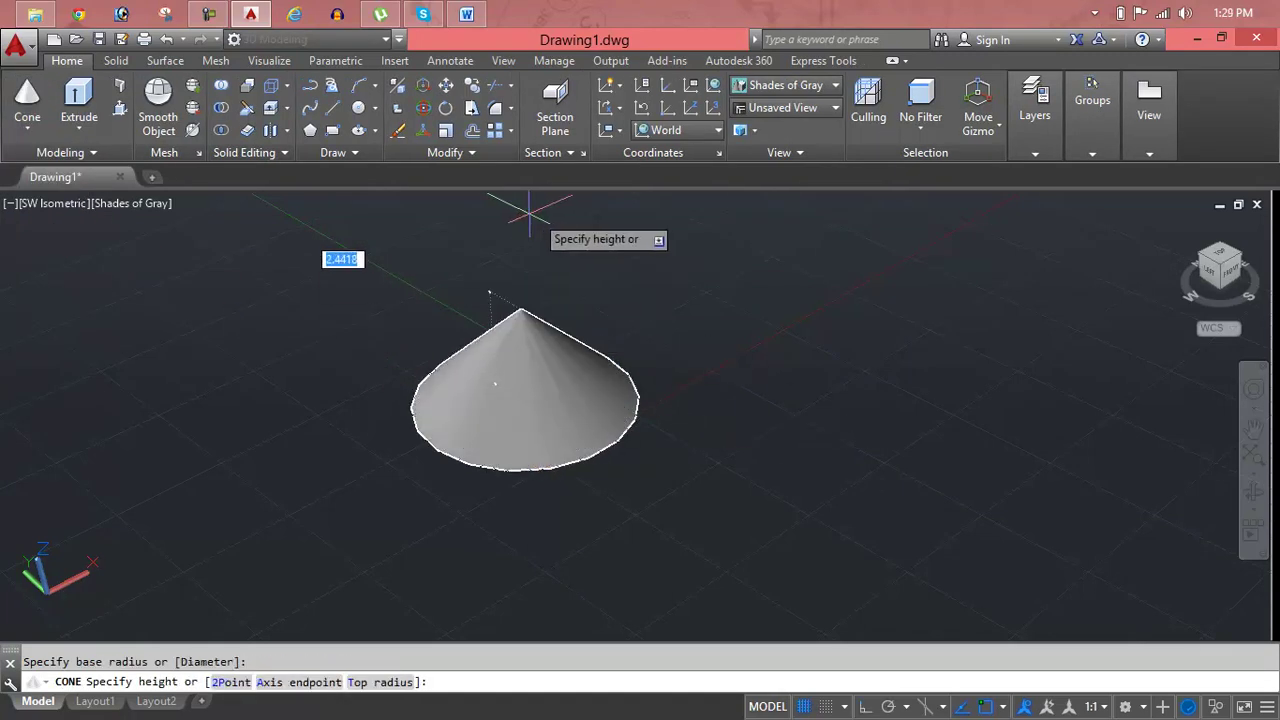
pyautogui.moveTo(530, 213); pyautogui.dragTo(500, 368, button='middle')
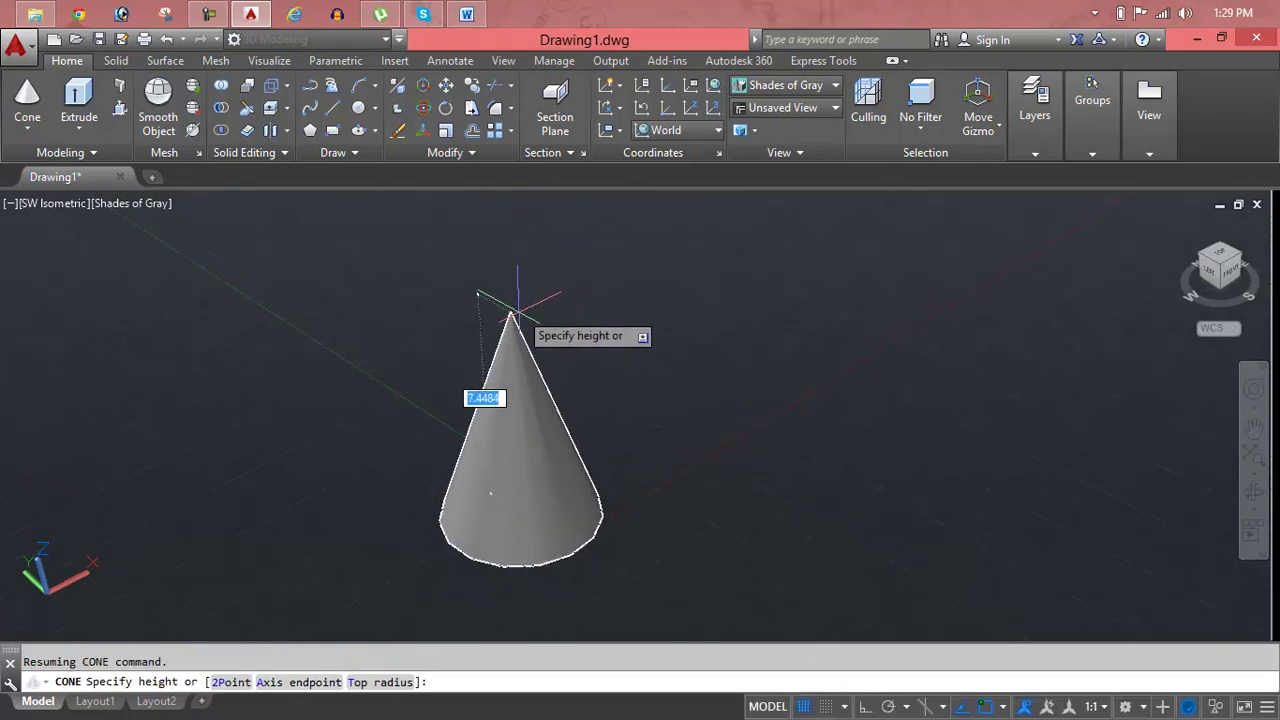
pyautogui.click(518, 383)
pyautogui.moveTo(586, 360); pyautogui.dragTo(554, 326, button='middle')
pyautogui.press('Escape')
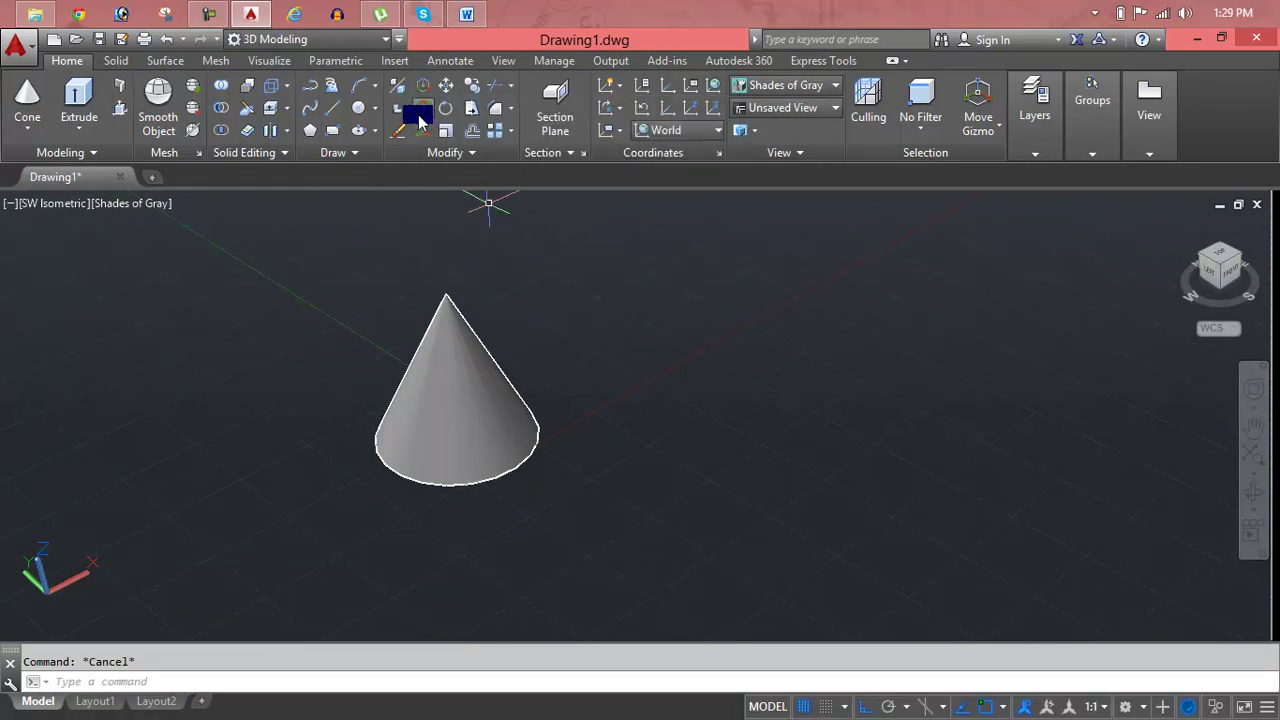
# - Expand the Draw and Modify slide-outs and the Orbit flyout, then show the View tab tools
pyautogui.click(348, 160)
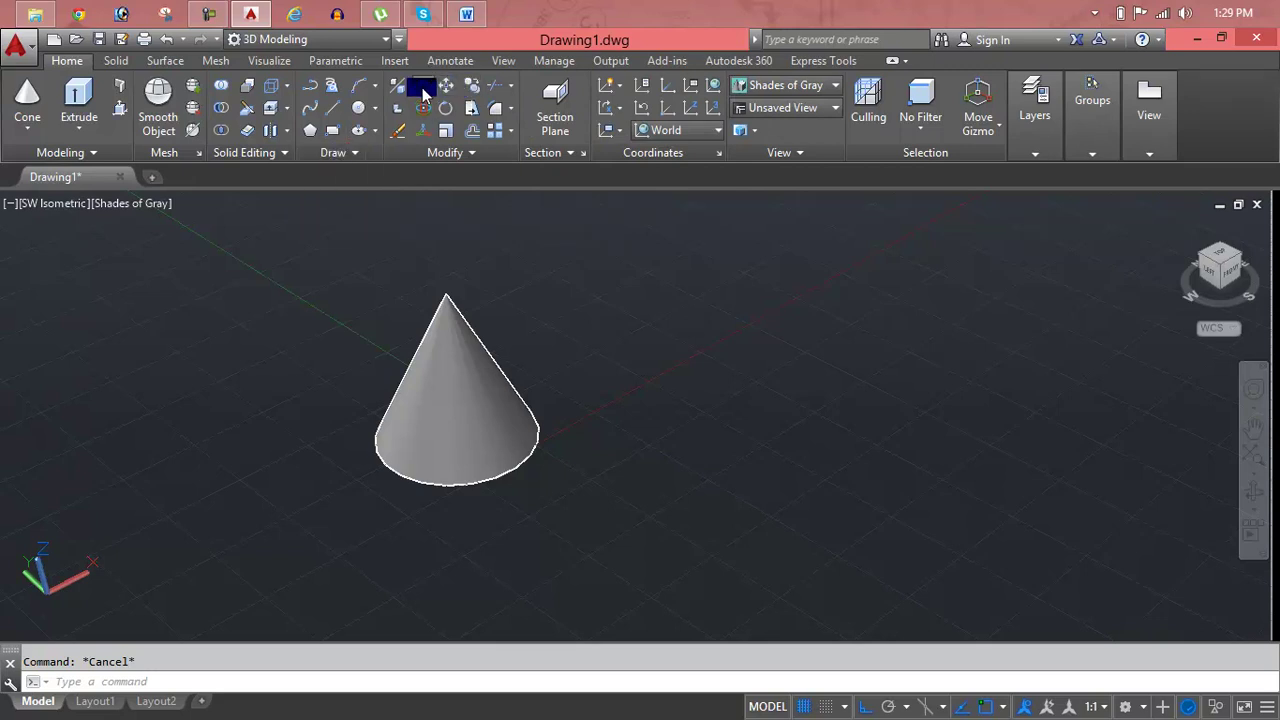
pyautogui.click(425, 152)
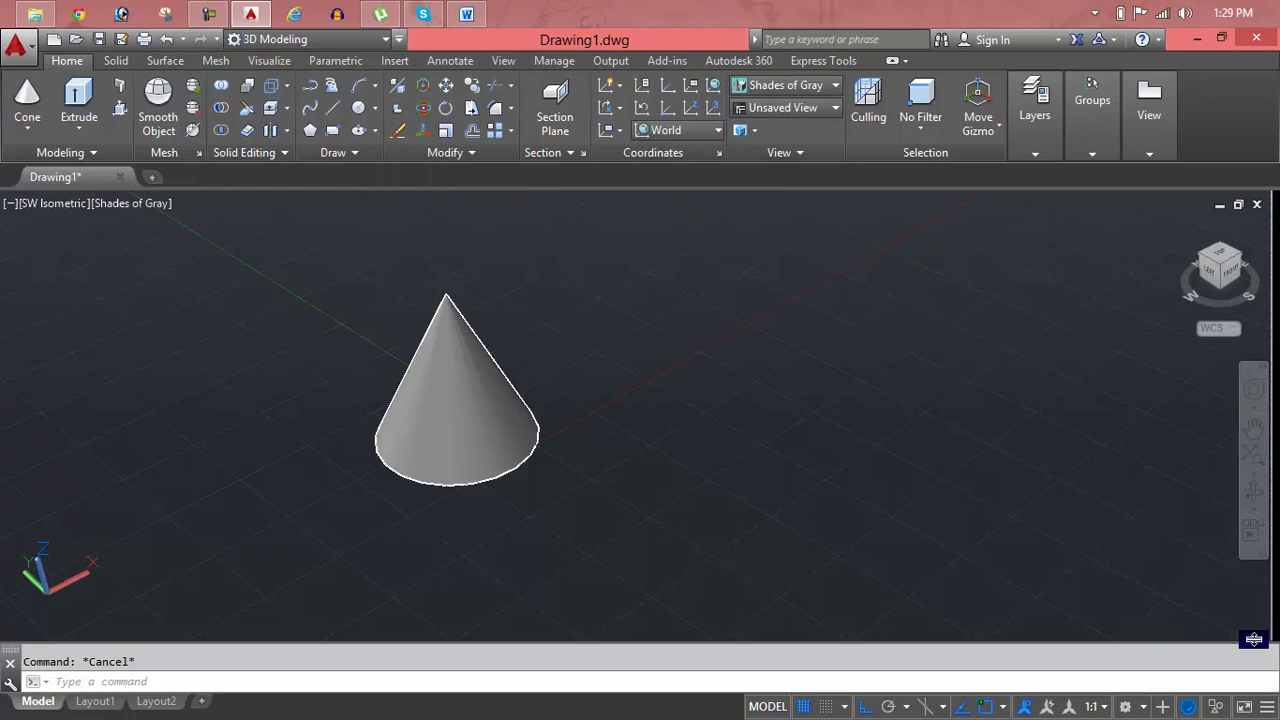
pyautogui.click(1255, 510)
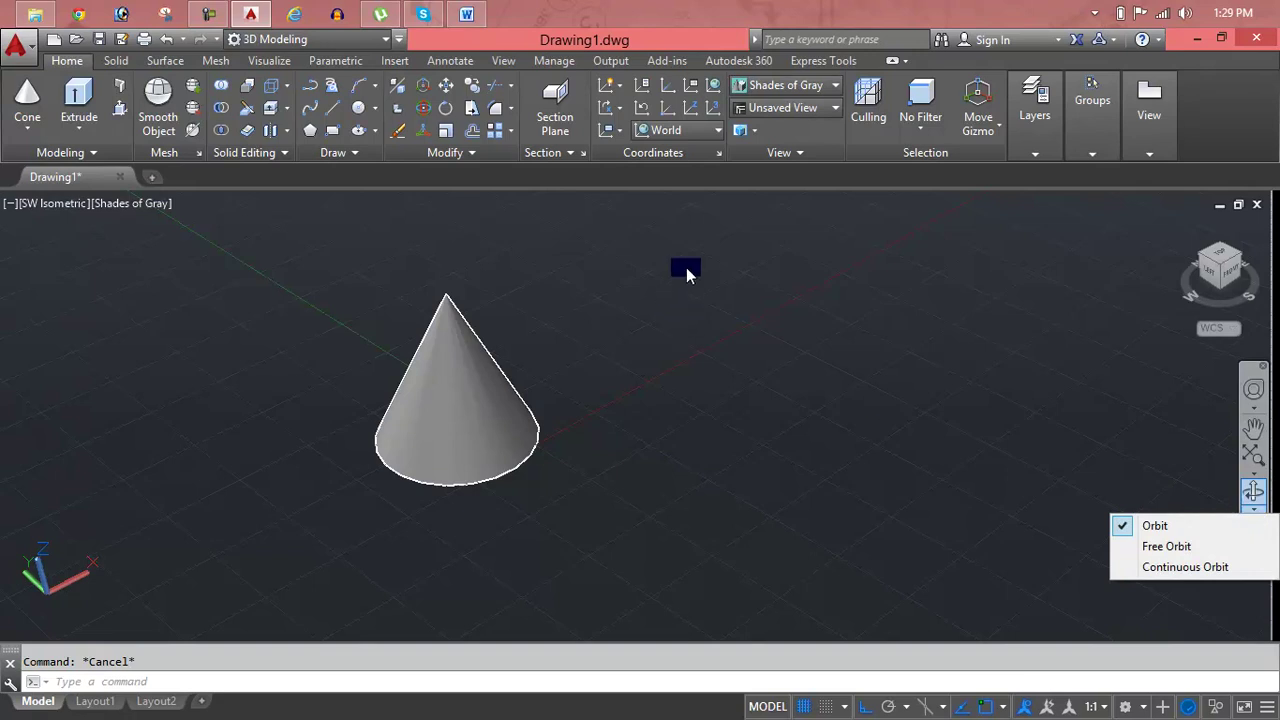
pyautogui.click(503, 61)
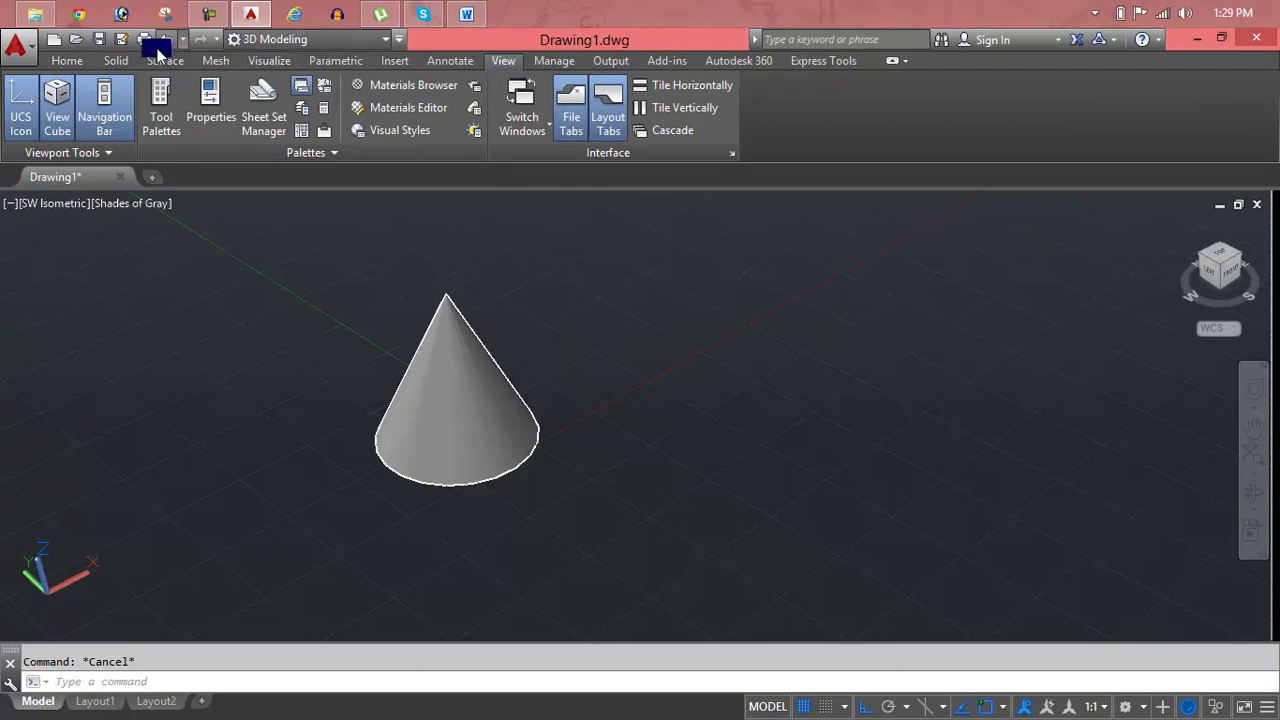
# - Return to the Home tab and browse the UCS and UCS icon flyouts in Coordinates
pyautogui.click(63, 64)
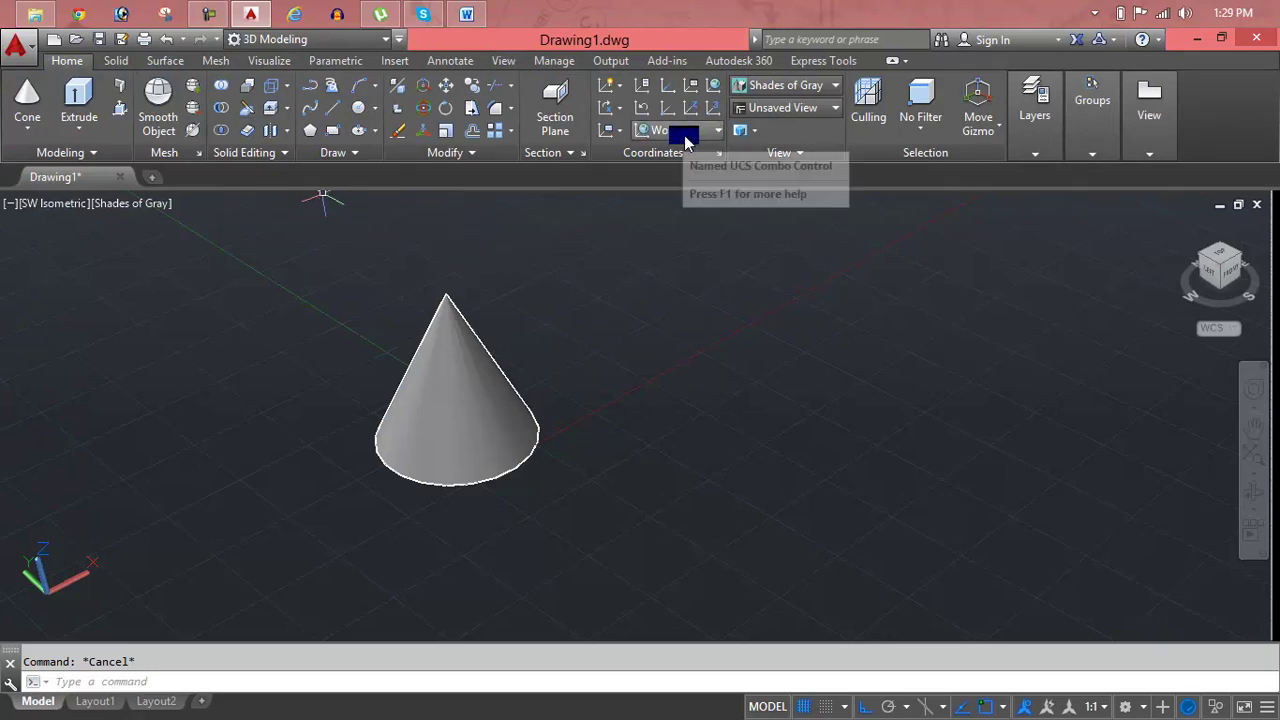
pyautogui.click(621, 130)
pyautogui.click(623, 128)
pyautogui.click(607, 121)
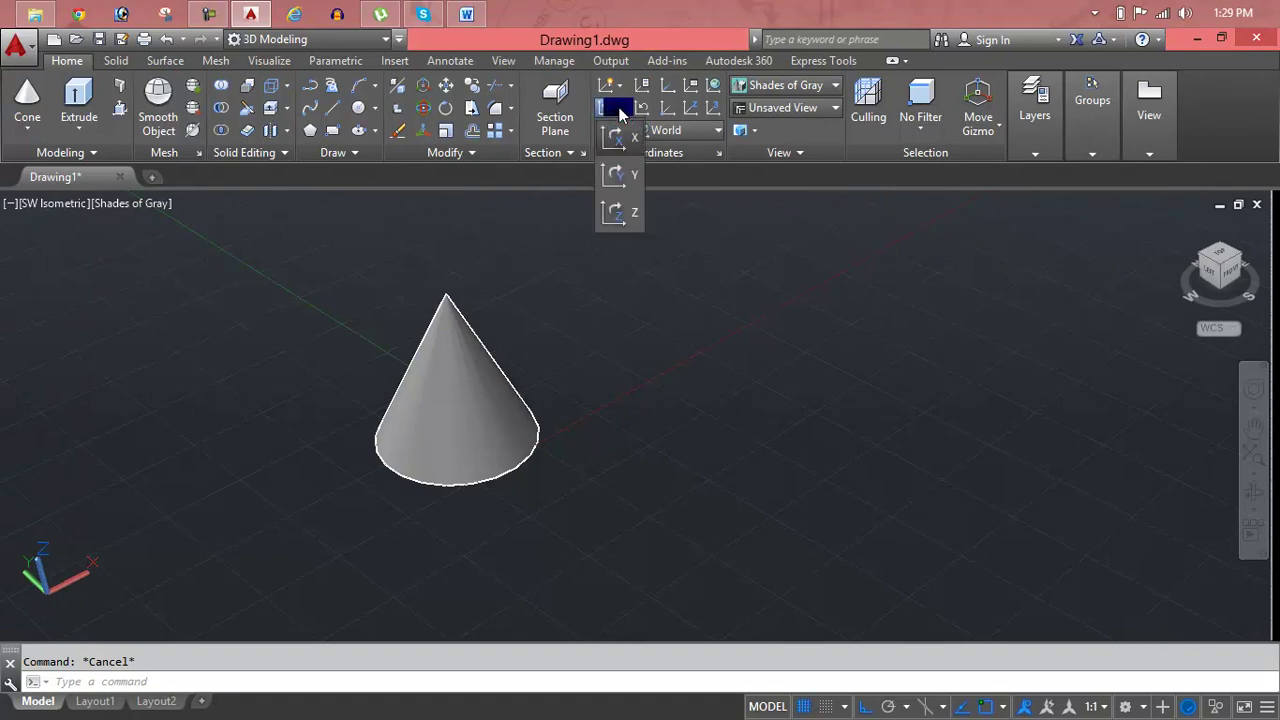
pyautogui.click(621, 84)
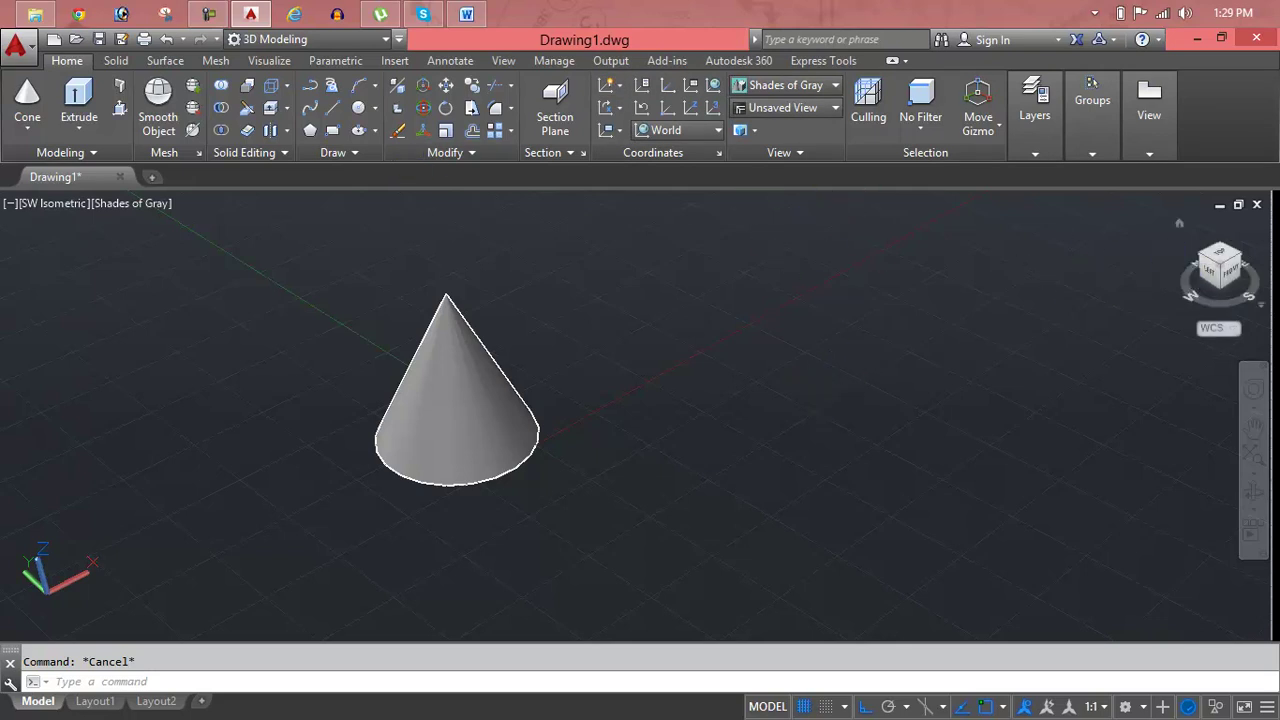
# - Check the Move Gizmo dropdown options and expand the Layers panel
pyautogui.click(1003, 127)
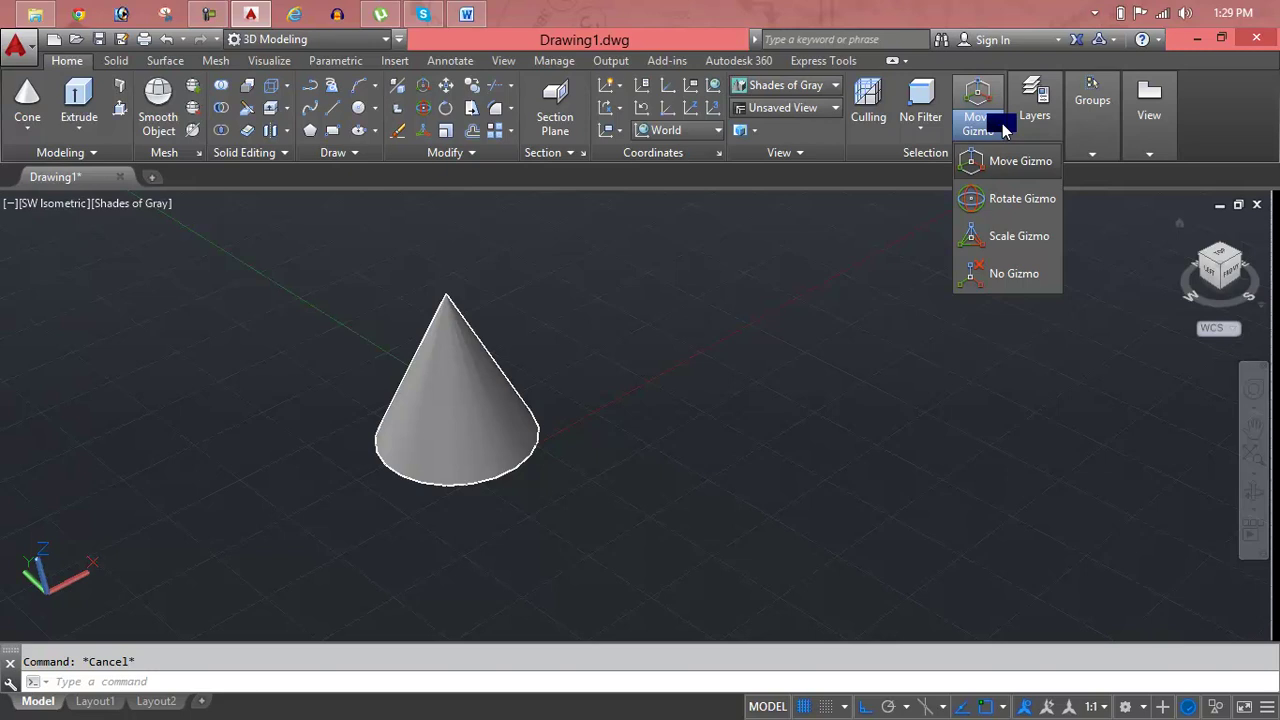
pyautogui.click(1003, 127)
pyautogui.click(1034, 115)
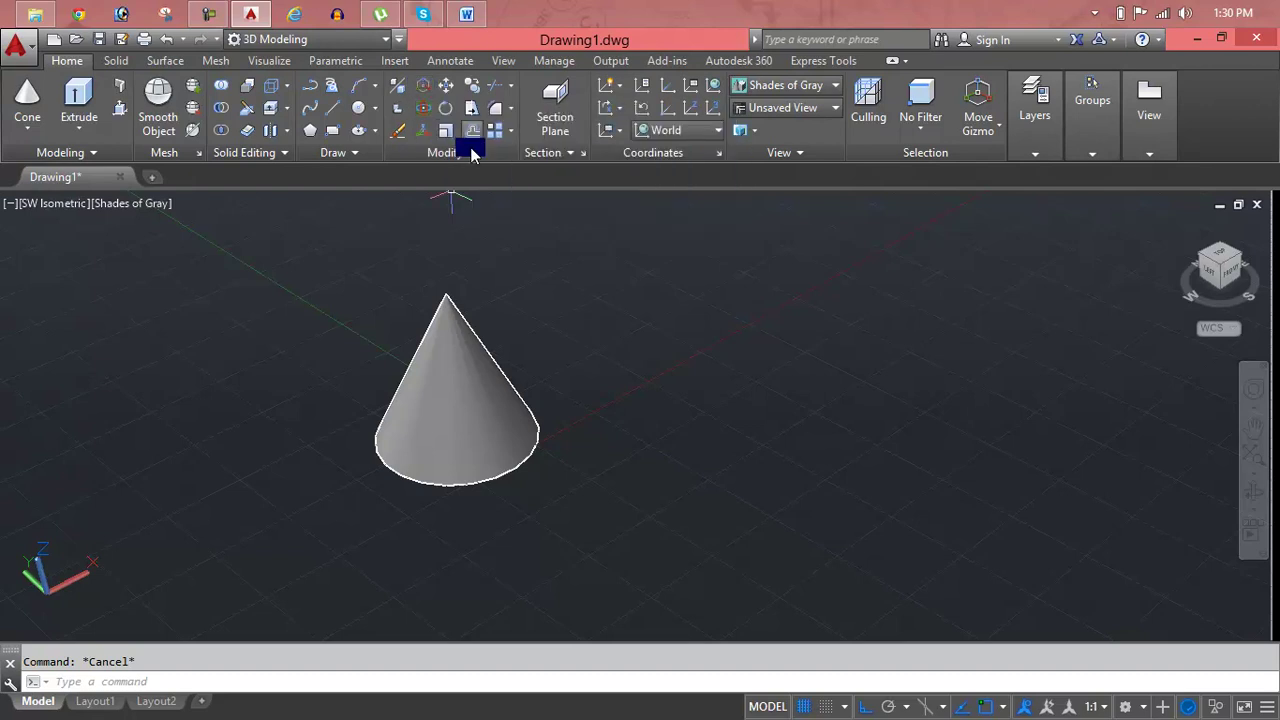
# - Expand the Modify slide-out and browse the Solid, Surface, Mesh, Visualize, Parametric, Insert, Annotate and View tabs
pyautogui.click(468, 150)
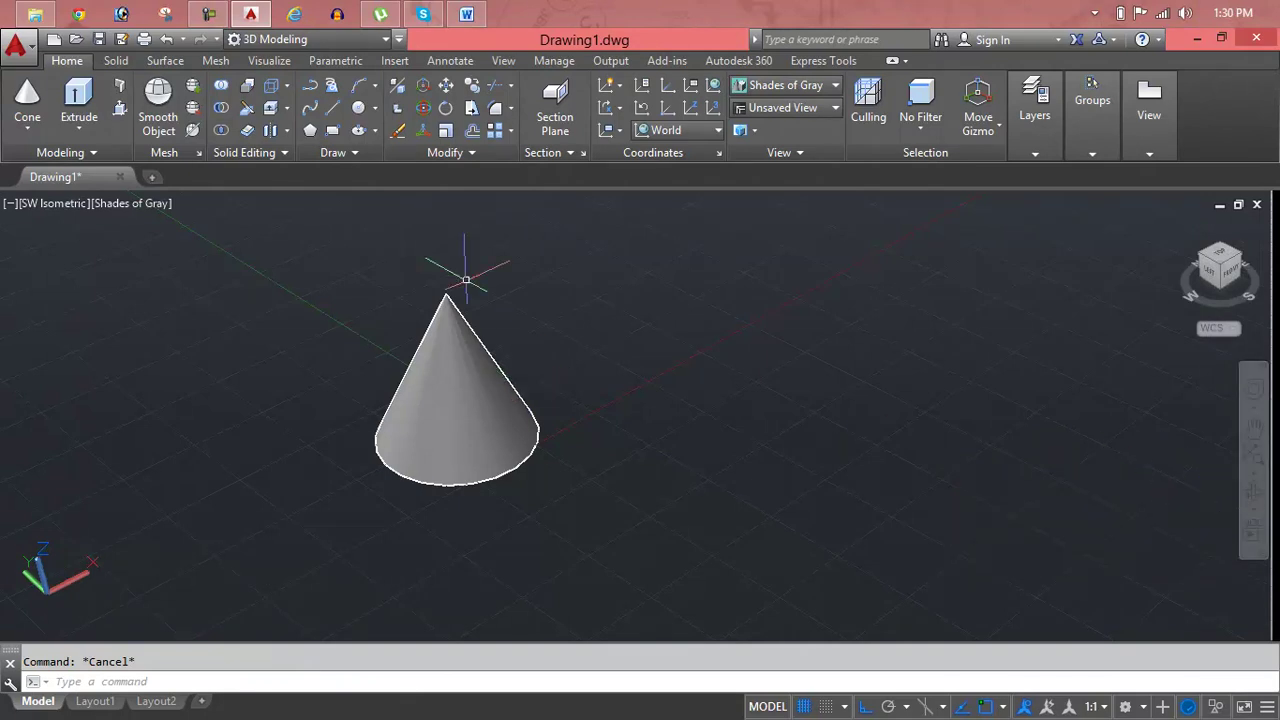
pyautogui.click(107, 60)
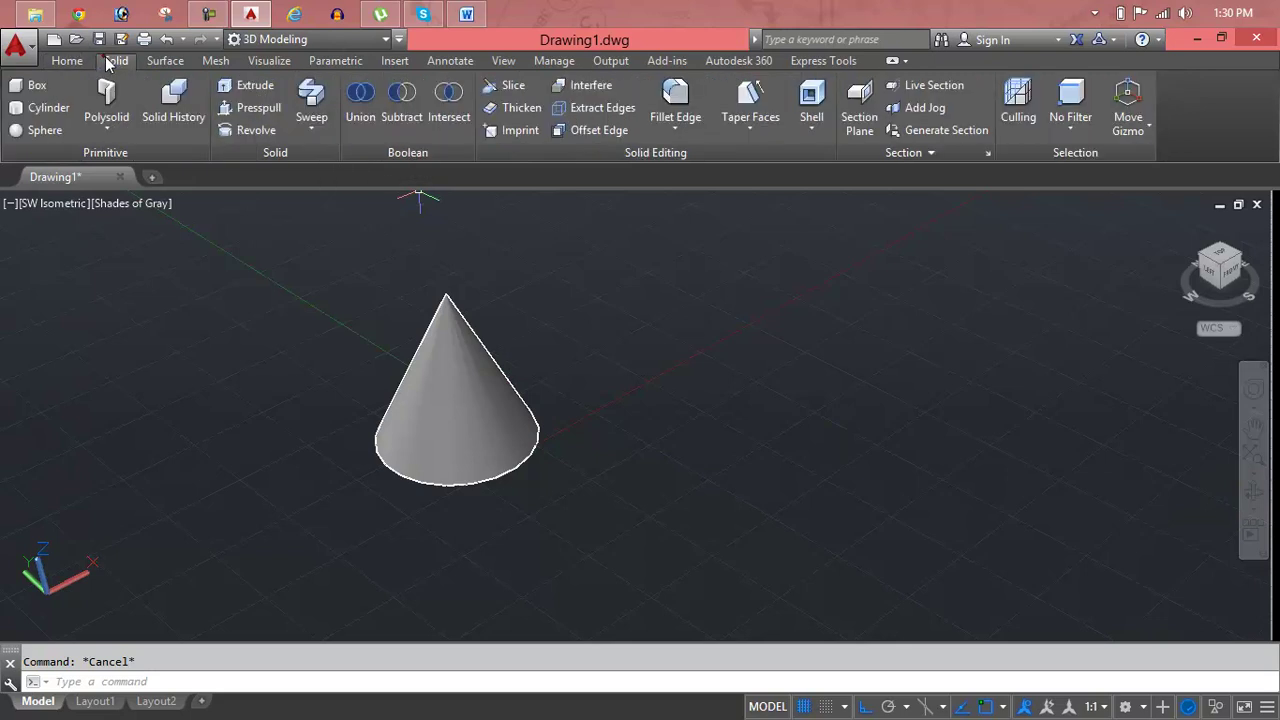
pyautogui.click(165, 60)
pyautogui.click(227, 62)
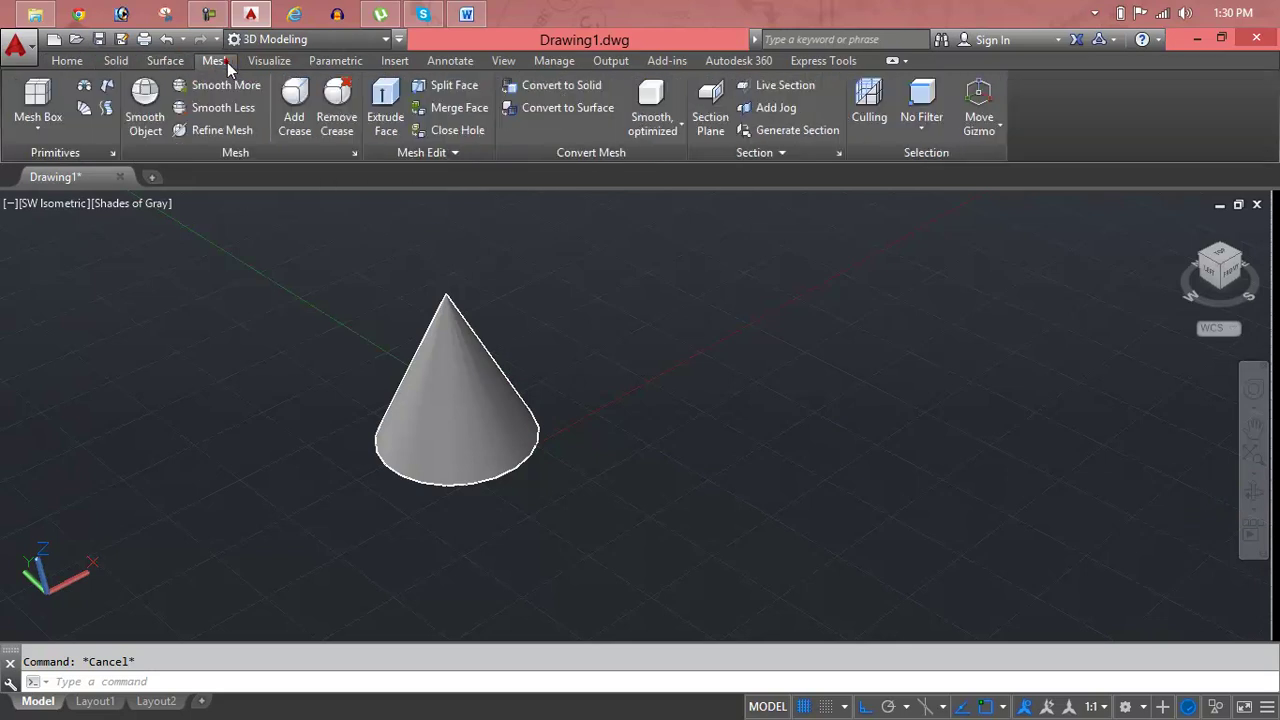
pyautogui.click(278, 62)
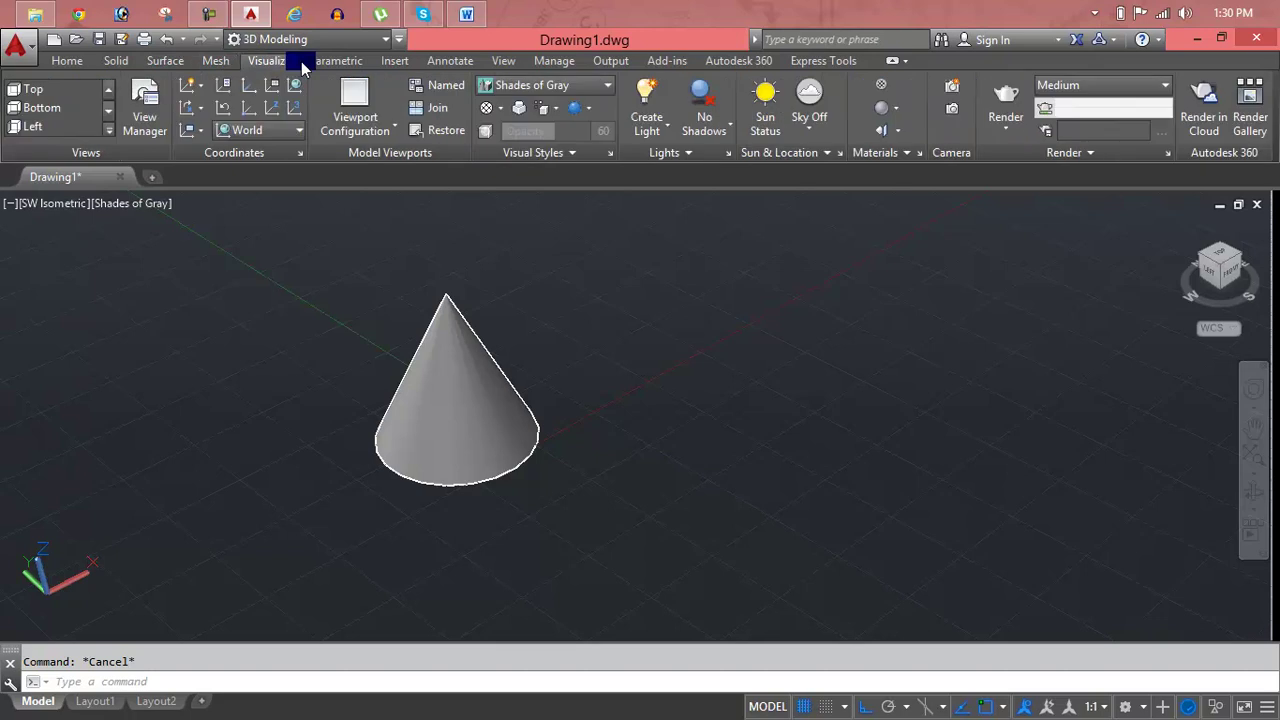
pyautogui.click(314, 63)
pyautogui.click(394, 62)
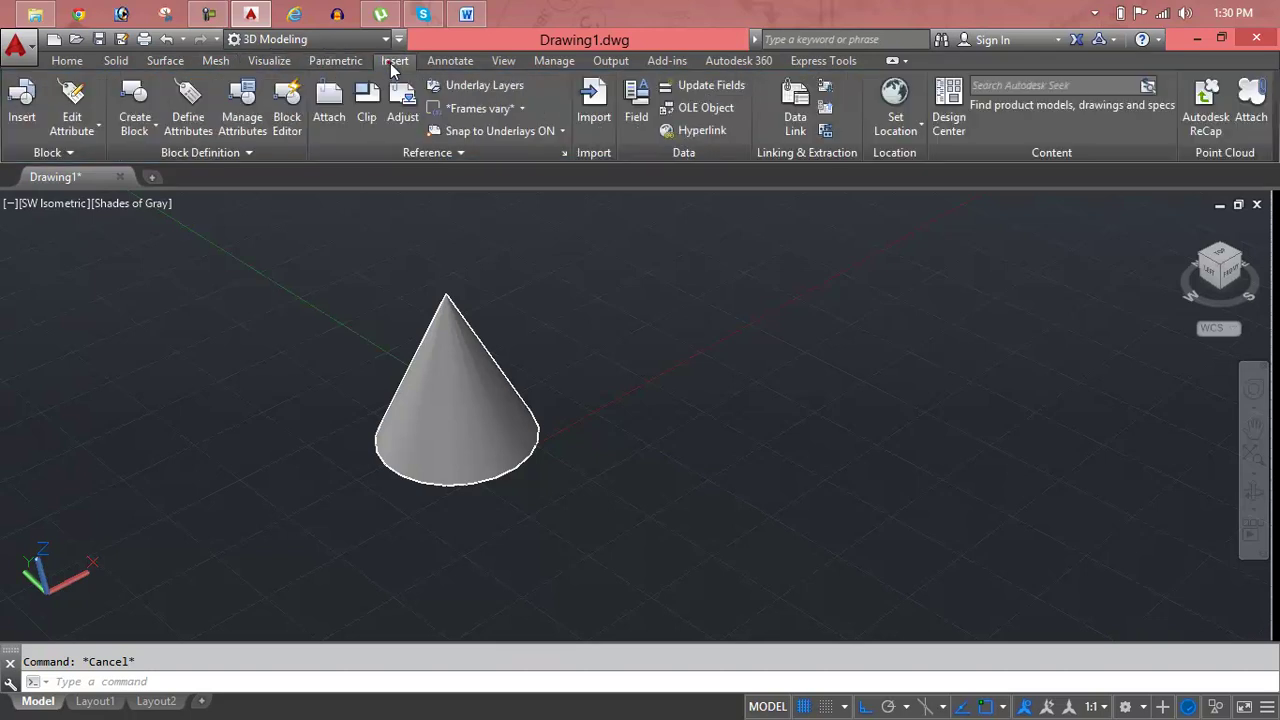
pyautogui.click(442, 62)
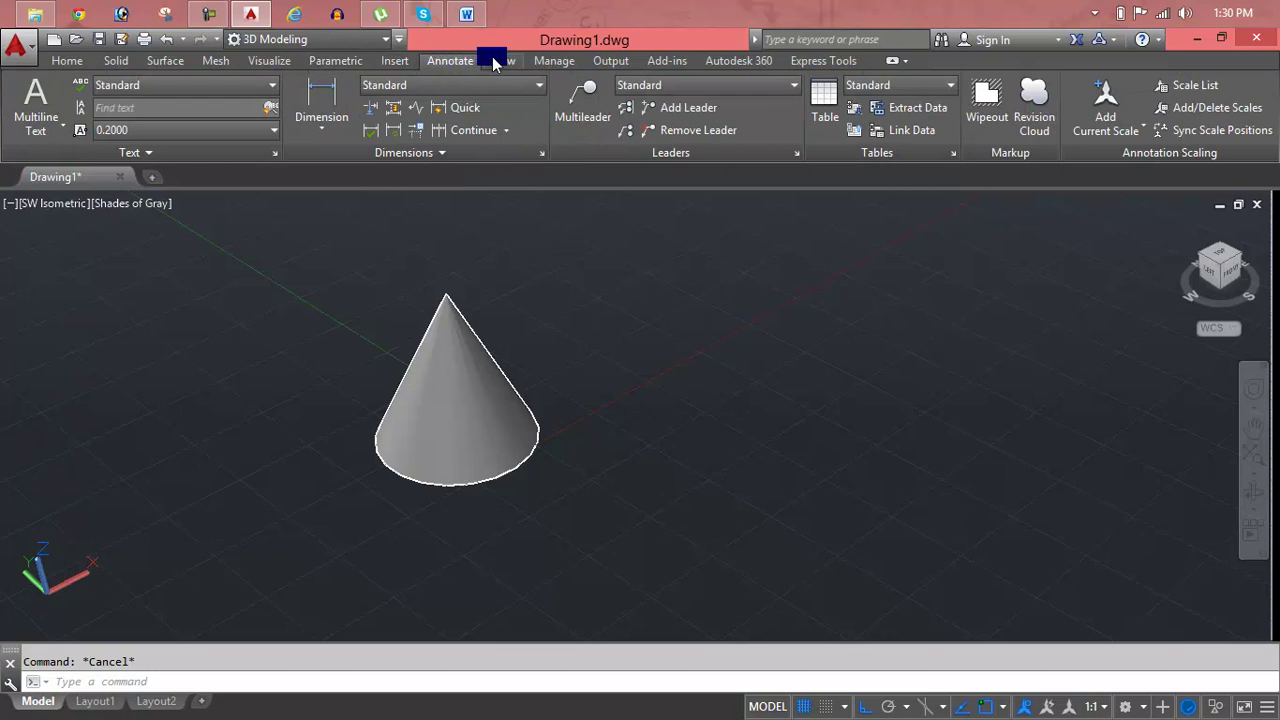
pyautogui.click(497, 62)
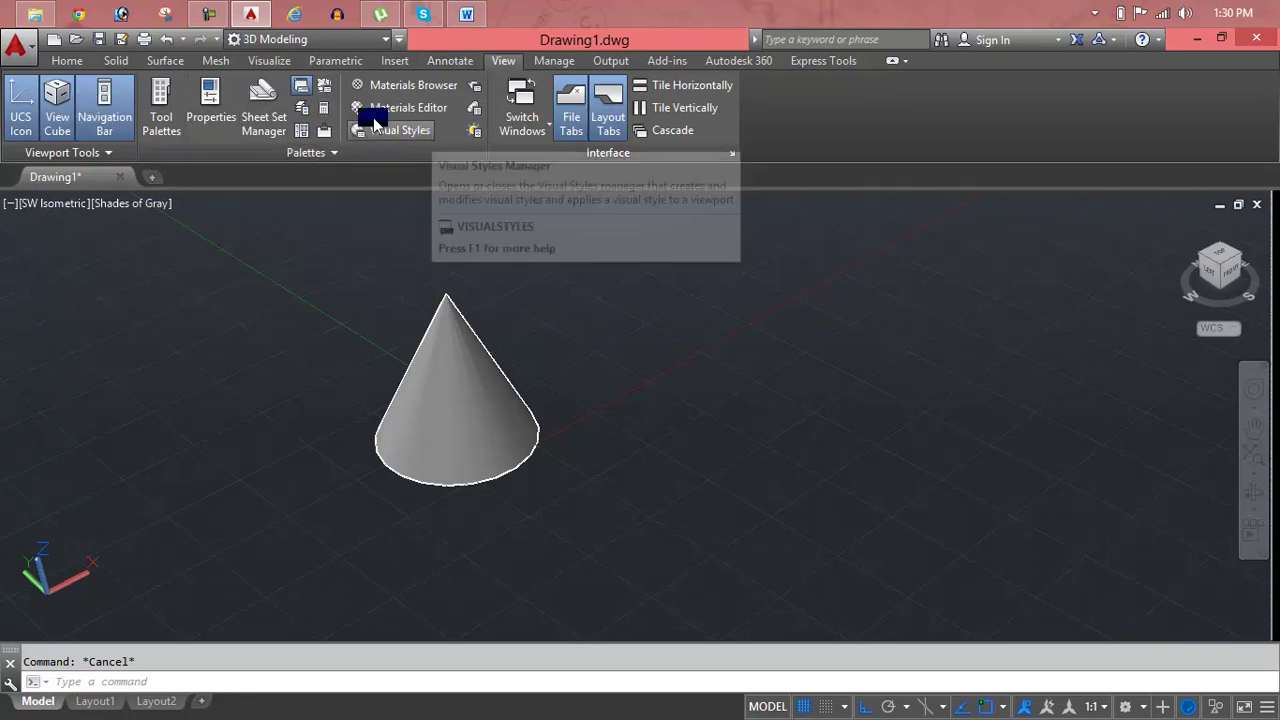
# - Look at the viewport tools options and the Manage tab, then come back to the View tab
pyautogui.click(98, 153)
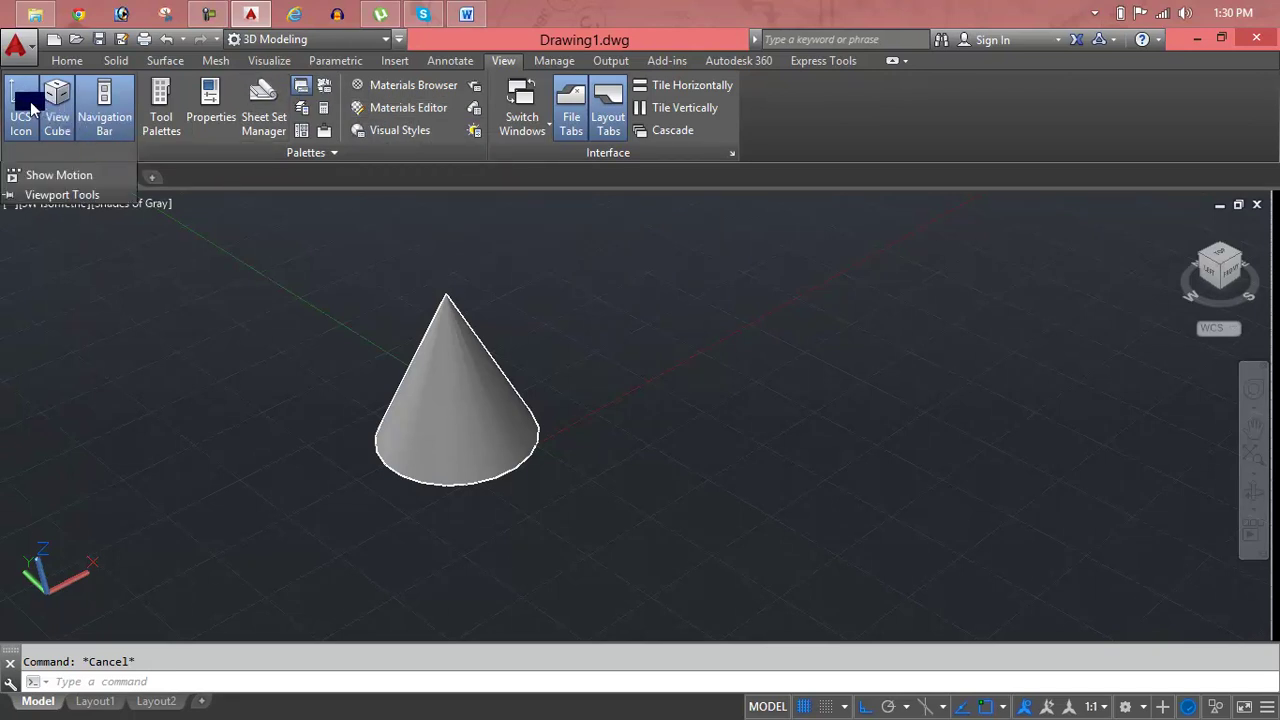
pyautogui.click(560, 62)
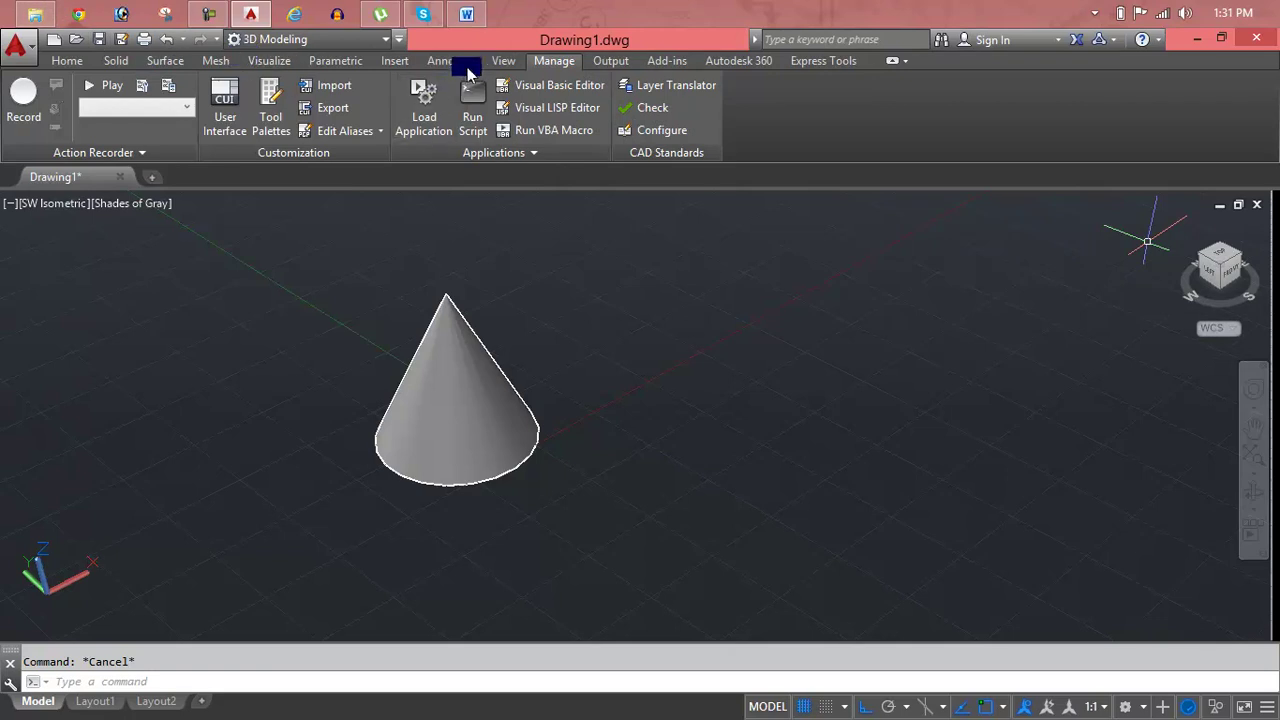
pyautogui.click(502, 60)
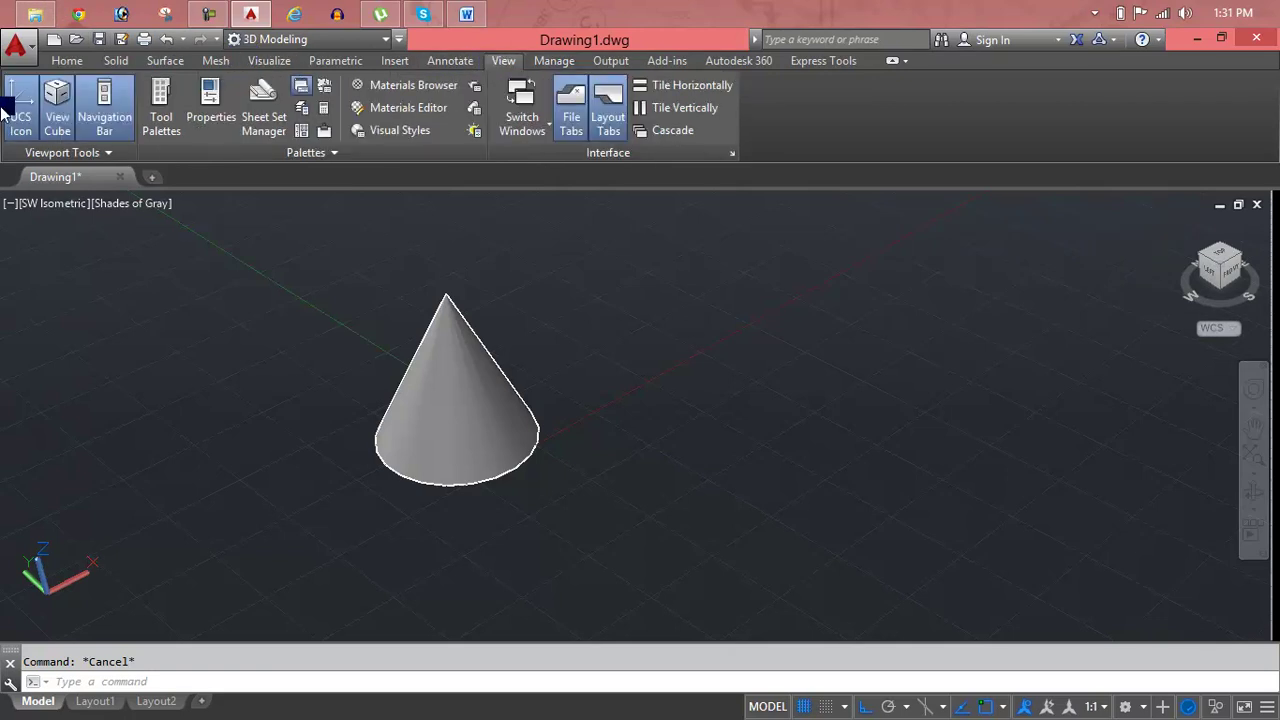
# - Toggle the navigation bar and the ViewCube off and back on, then return to the Home tab
pyautogui.click(97, 118)
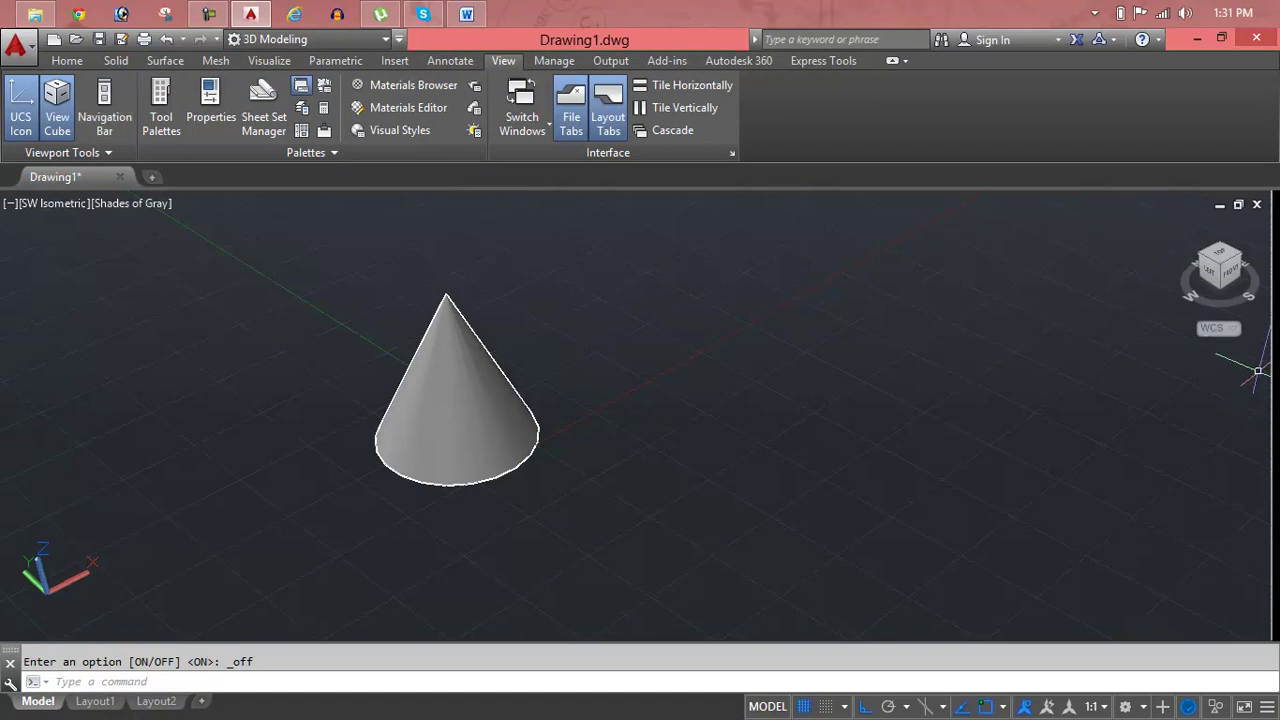
pyautogui.click(95, 95)
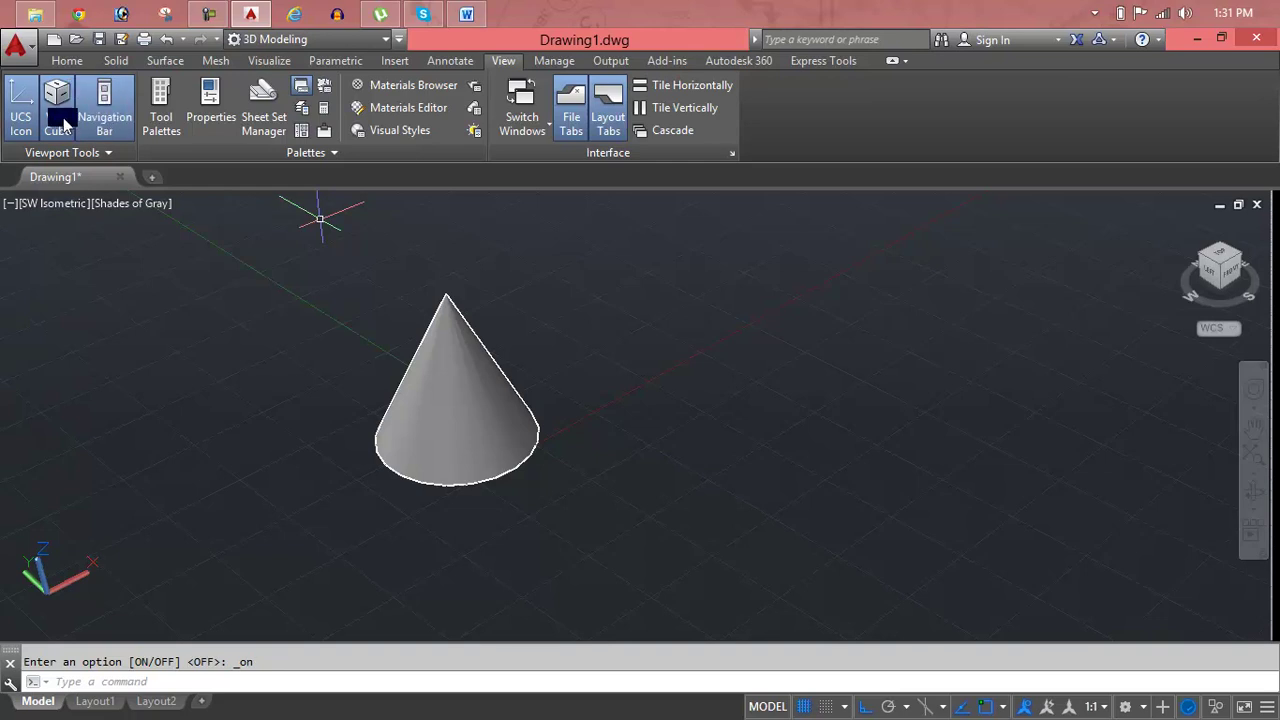
pyautogui.click(63, 106)
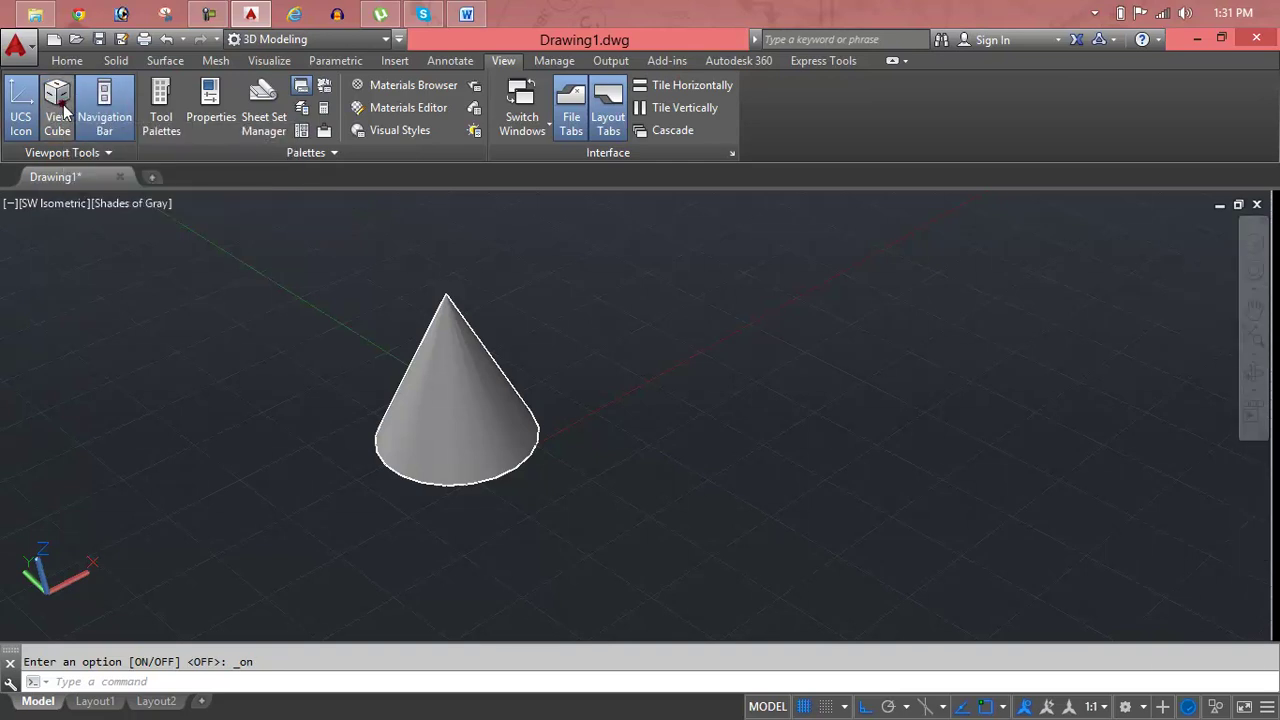
pyautogui.click(63, 106)
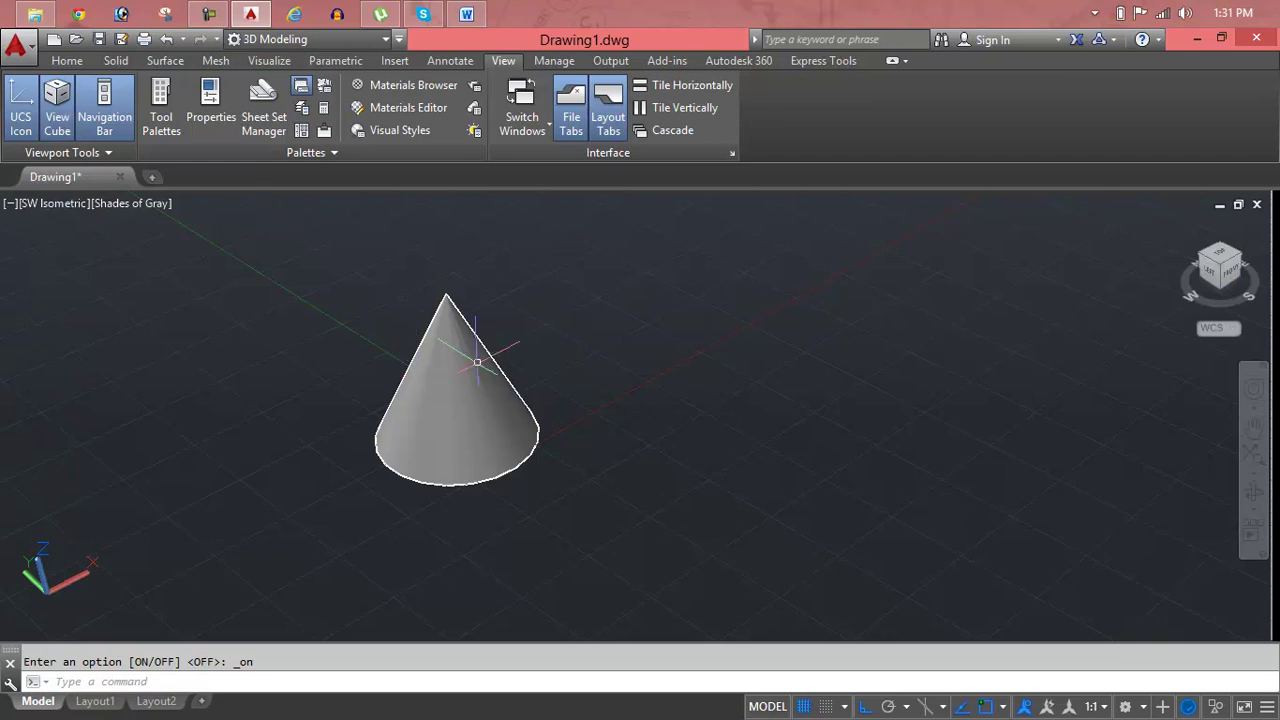
pyautogui.press('Escape')
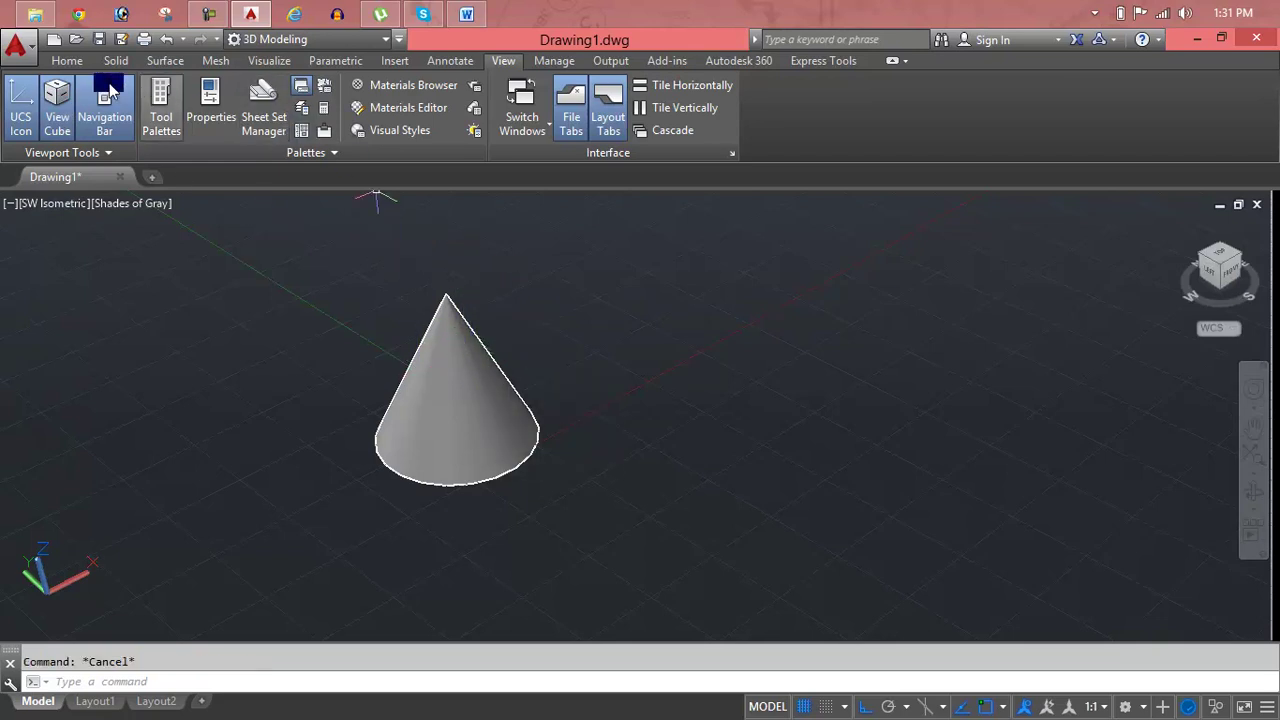
pyautogui.click(64, 59)
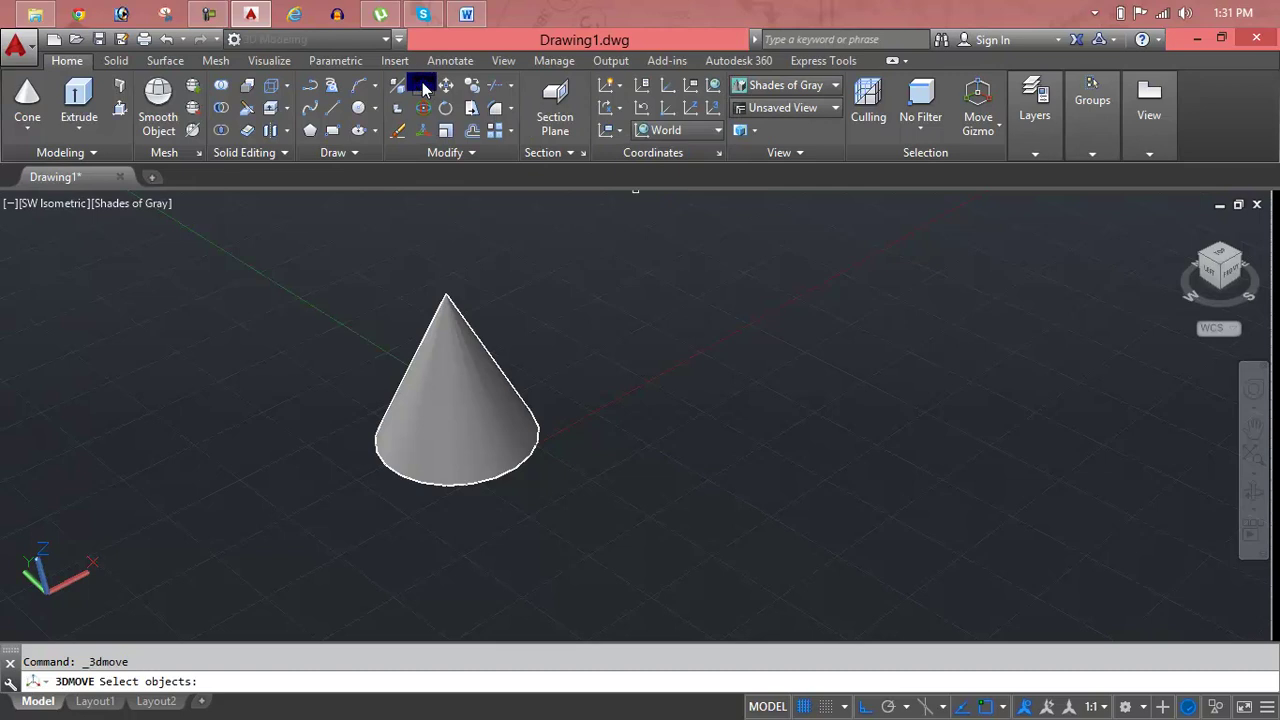
# - Move the cone slightly to a new position with 3D Move
pyautogui.click(470, 383)
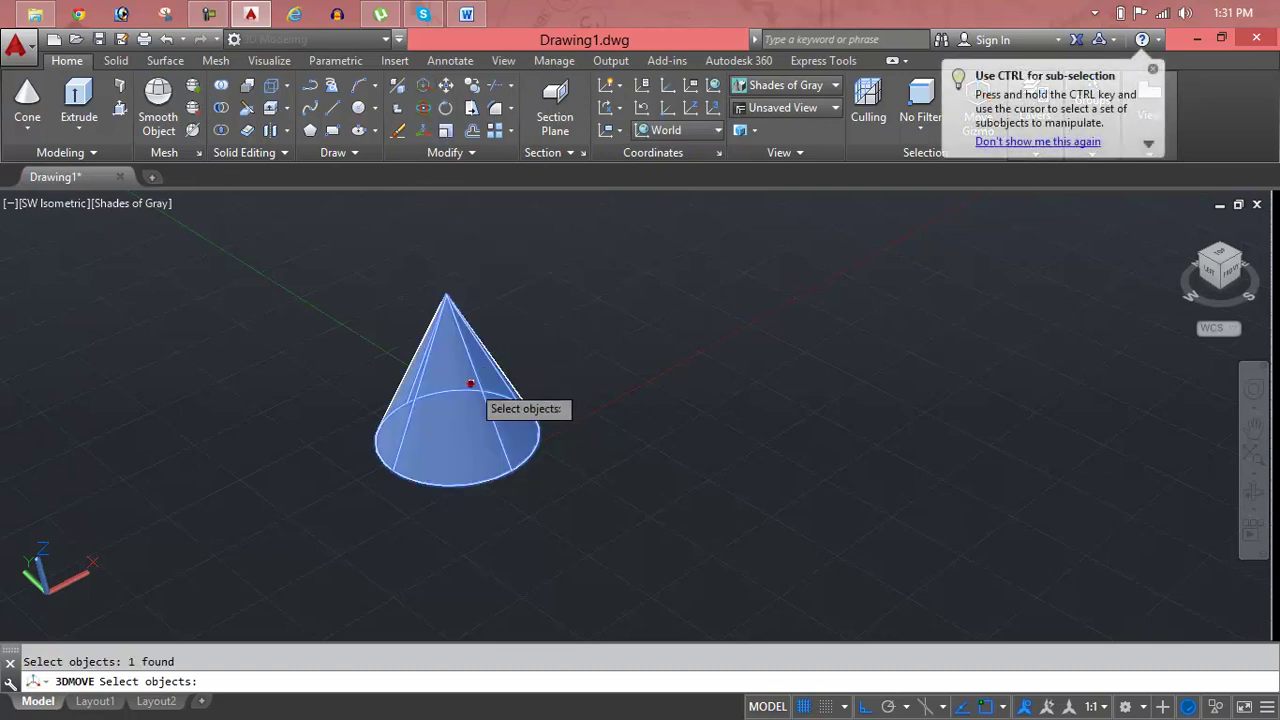
pyautogui.press('Return')
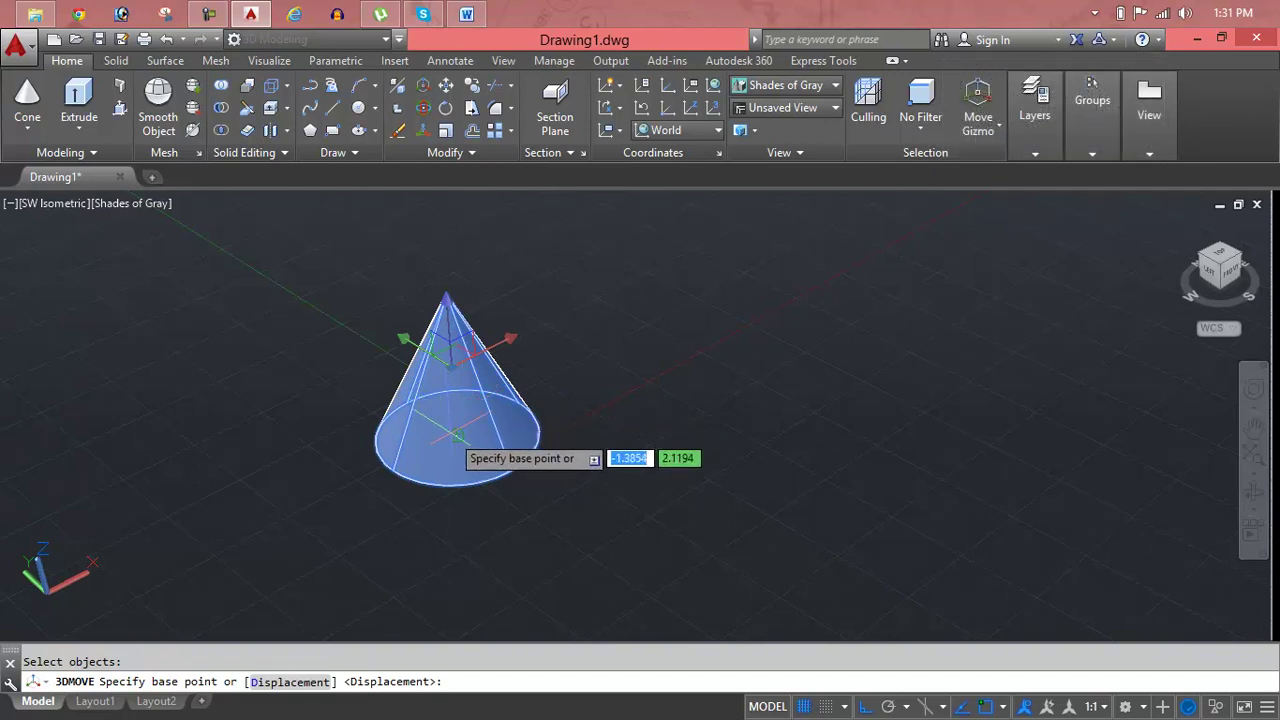
pyautogui.click(457, 432)
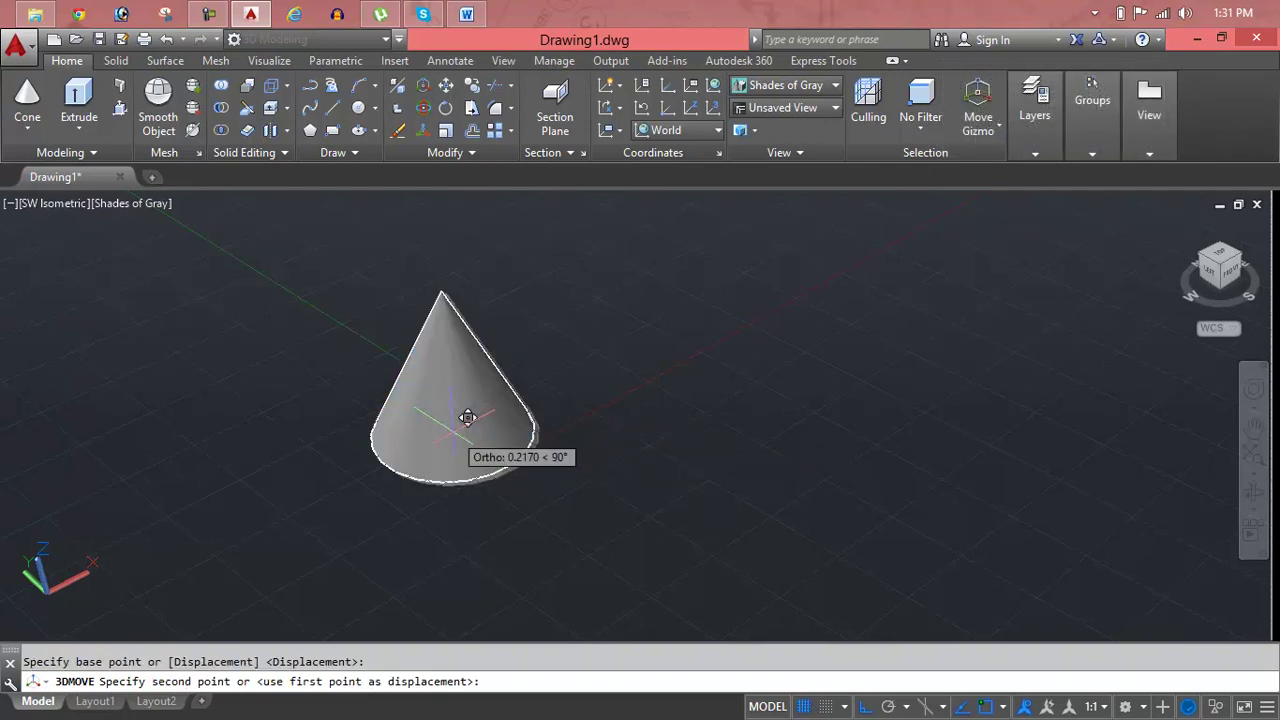
pyautogui.click(453, 432)
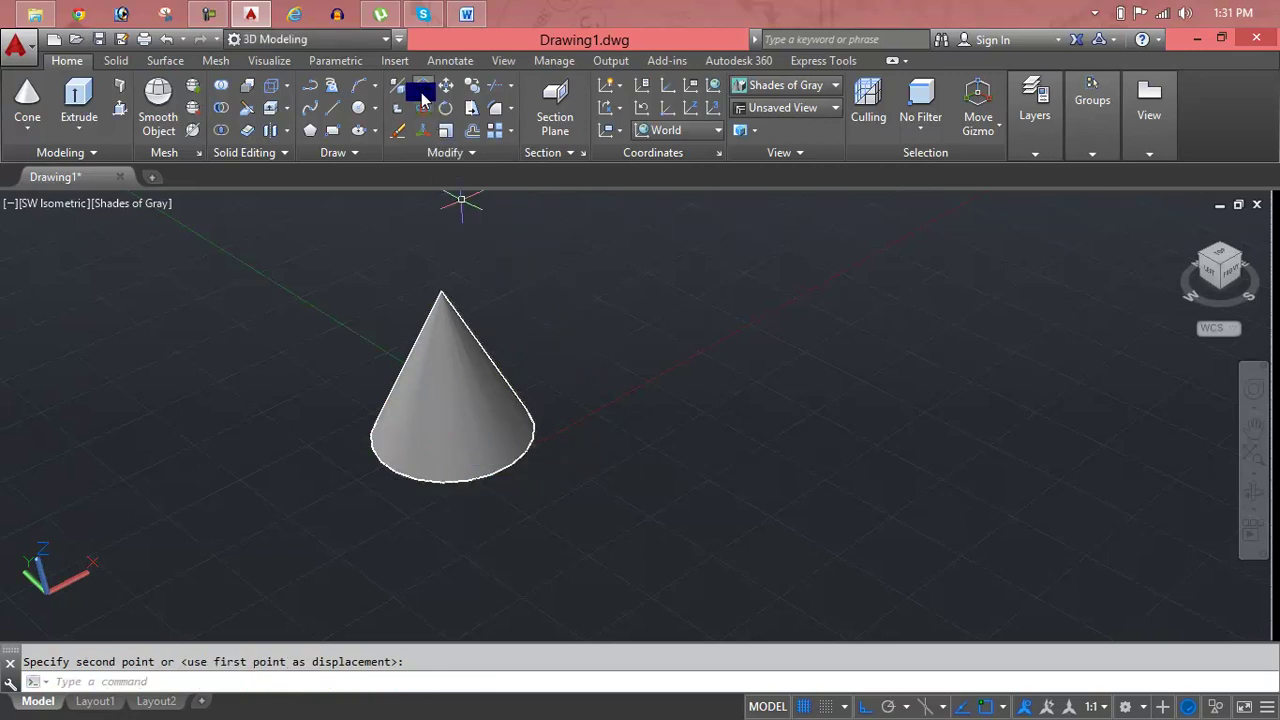
# - Start another 3D move of the cone from its tip, then cancel it
pyautogui.press('Return')
pyautogui.click(468, 400)
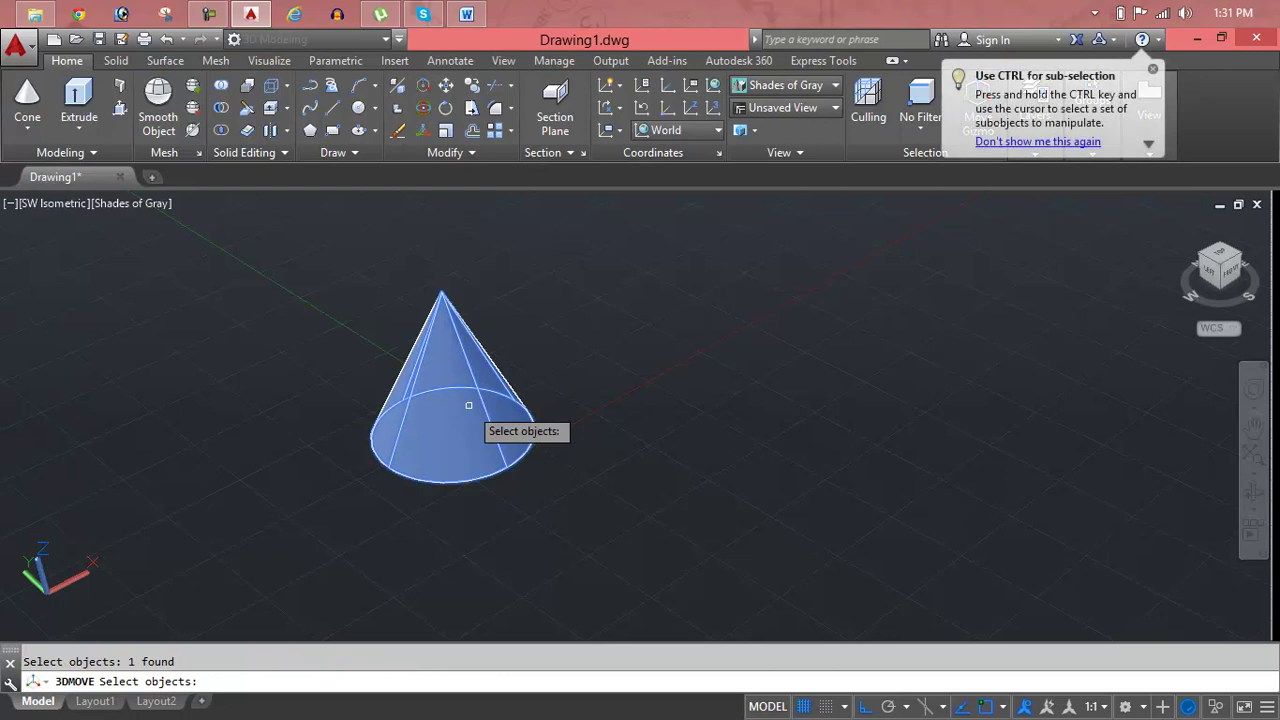
pyautogui.press('Return')
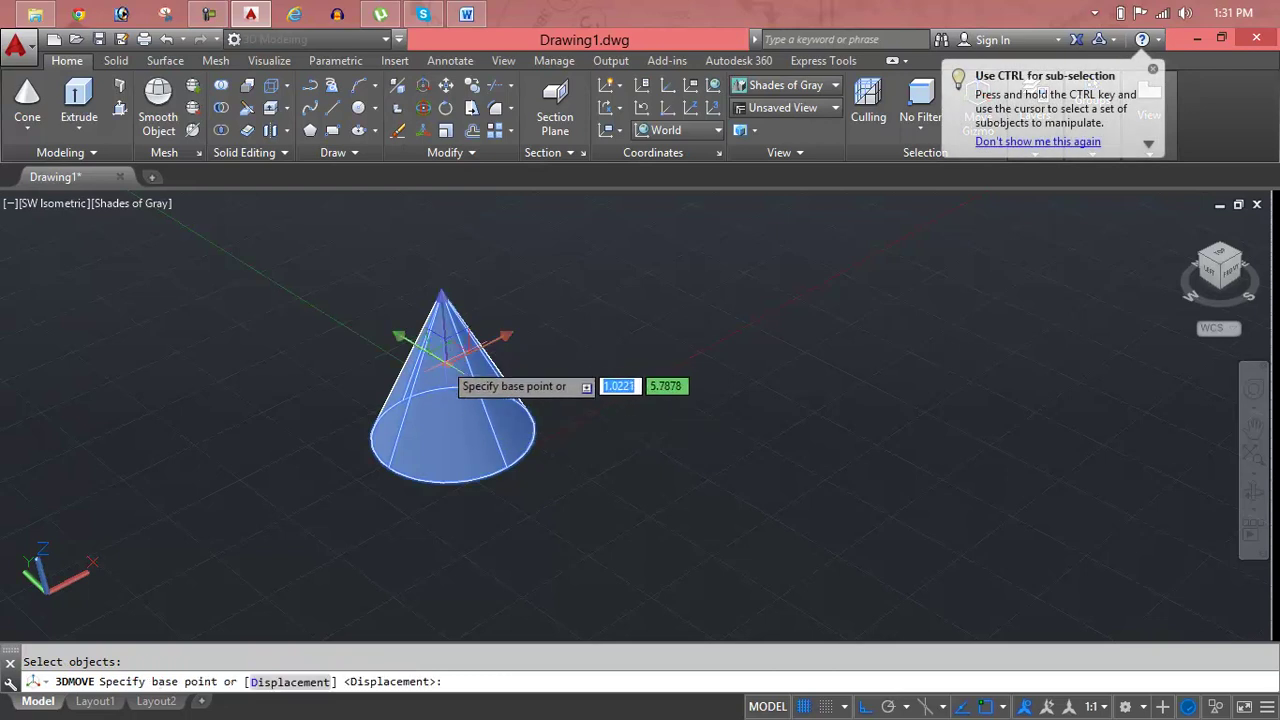
pyautogui.click(442, 362)
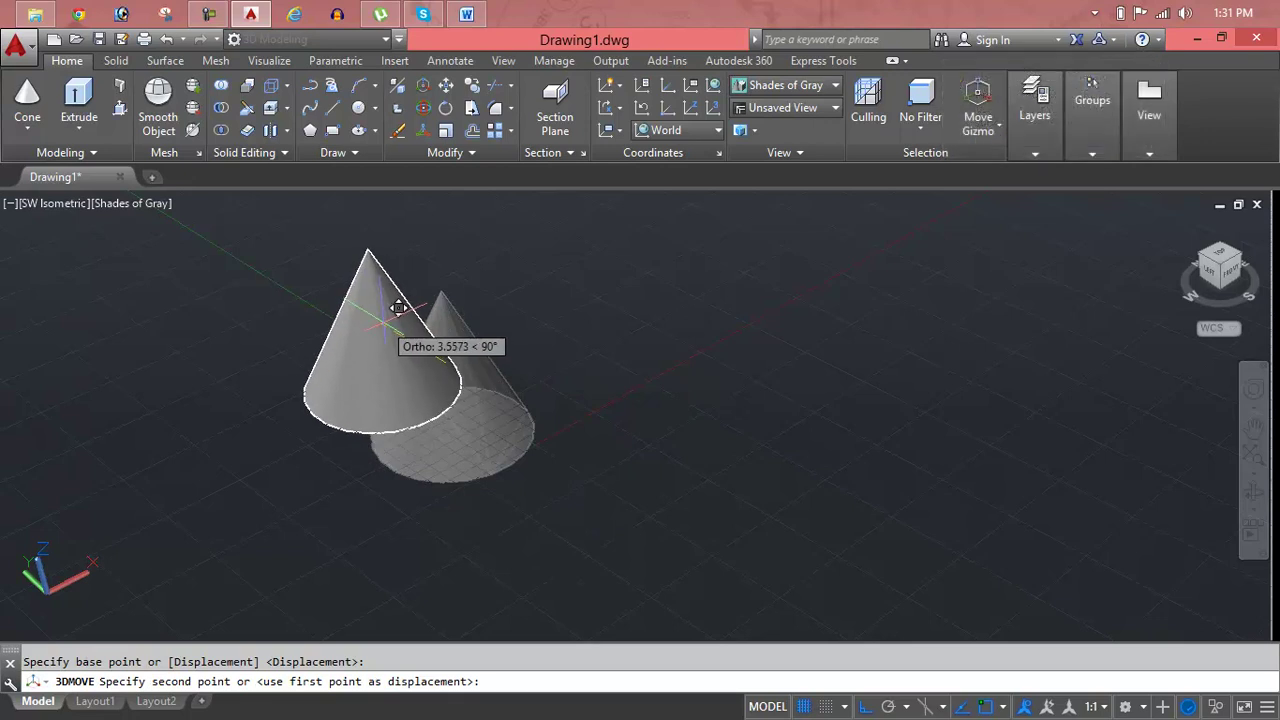
pyautogui.press('Escape')
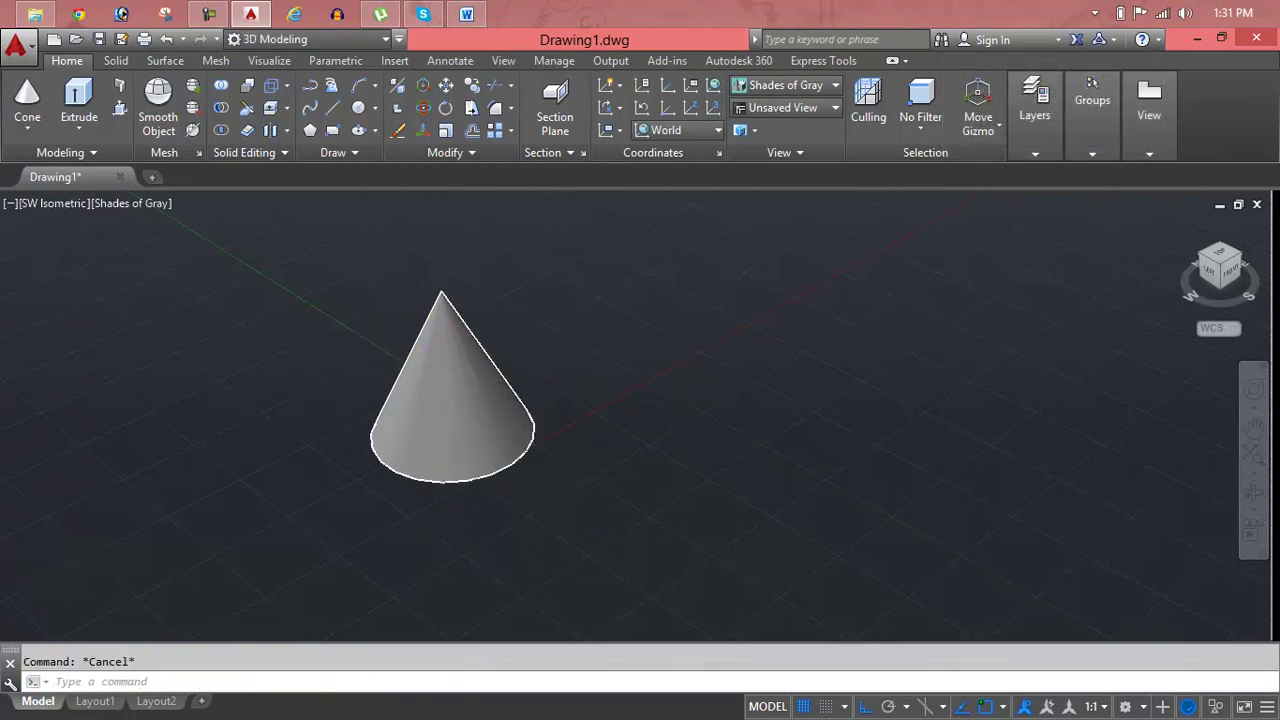
pyautogui.scroll(4, 631, 410)
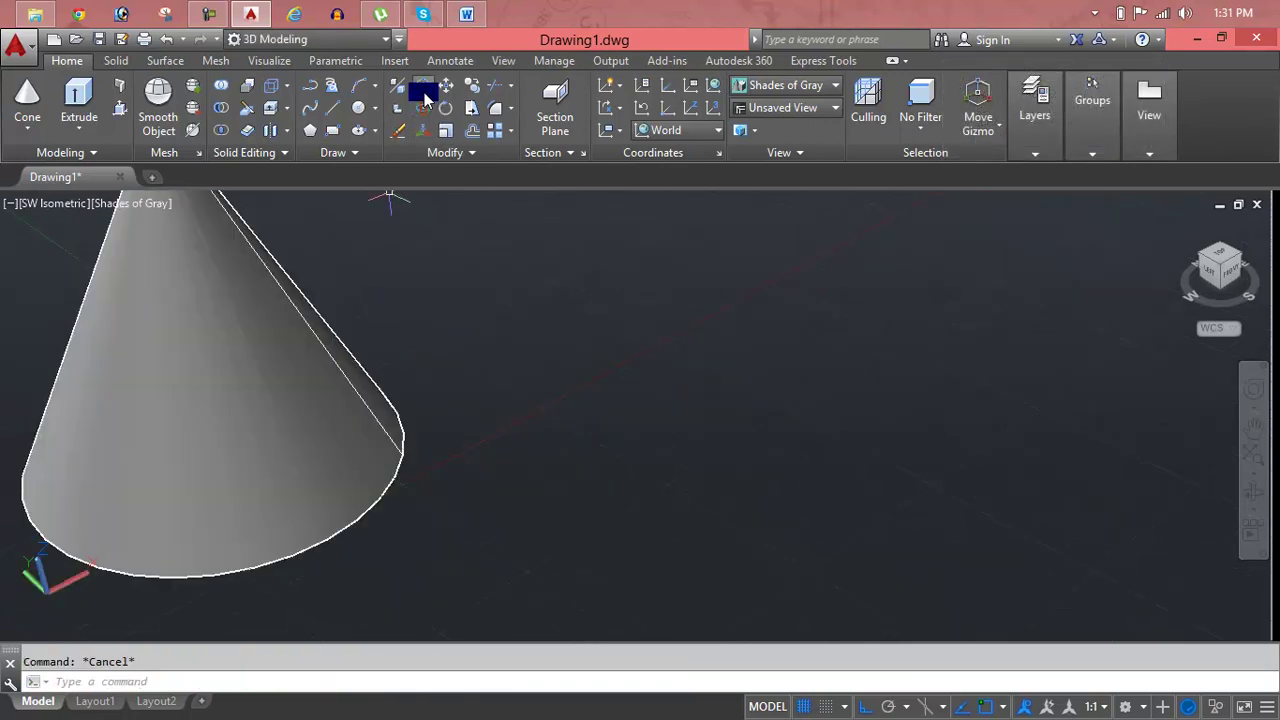
# - Move the cone to a new spot with 3D Move and pan it to the upper left
pyautogui.click(270, 275)
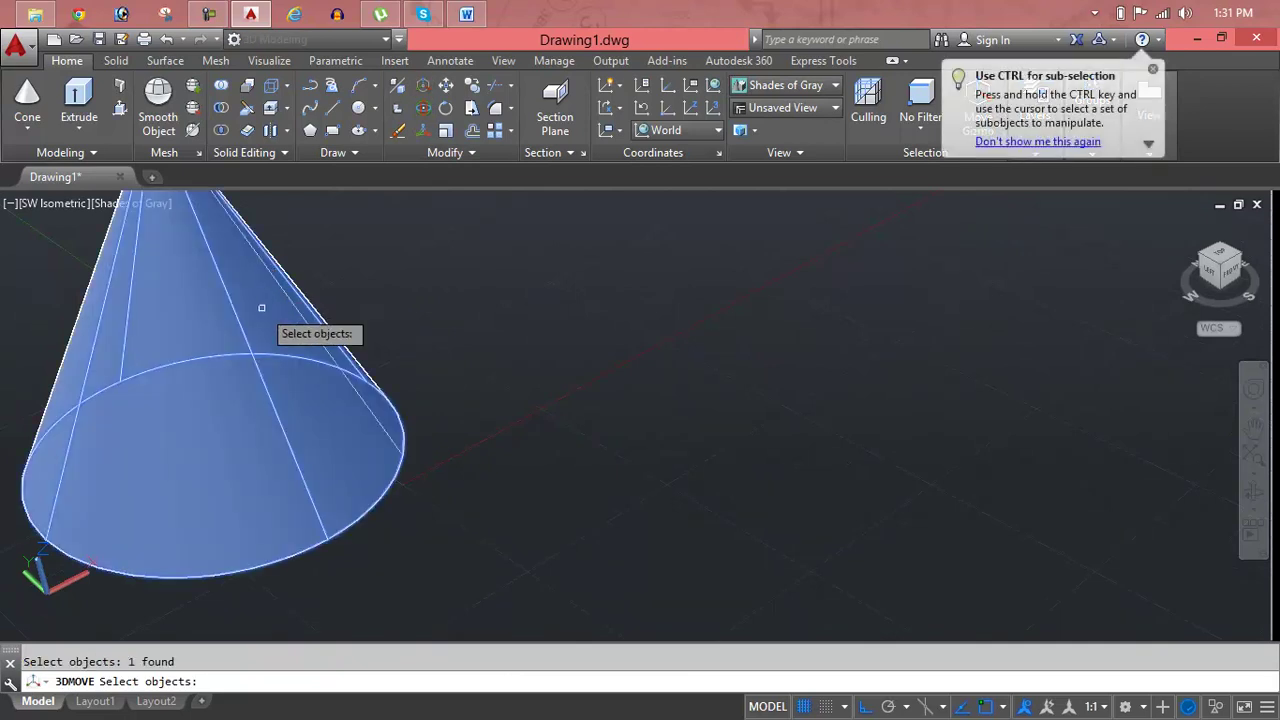
pyautogui.press('Return')
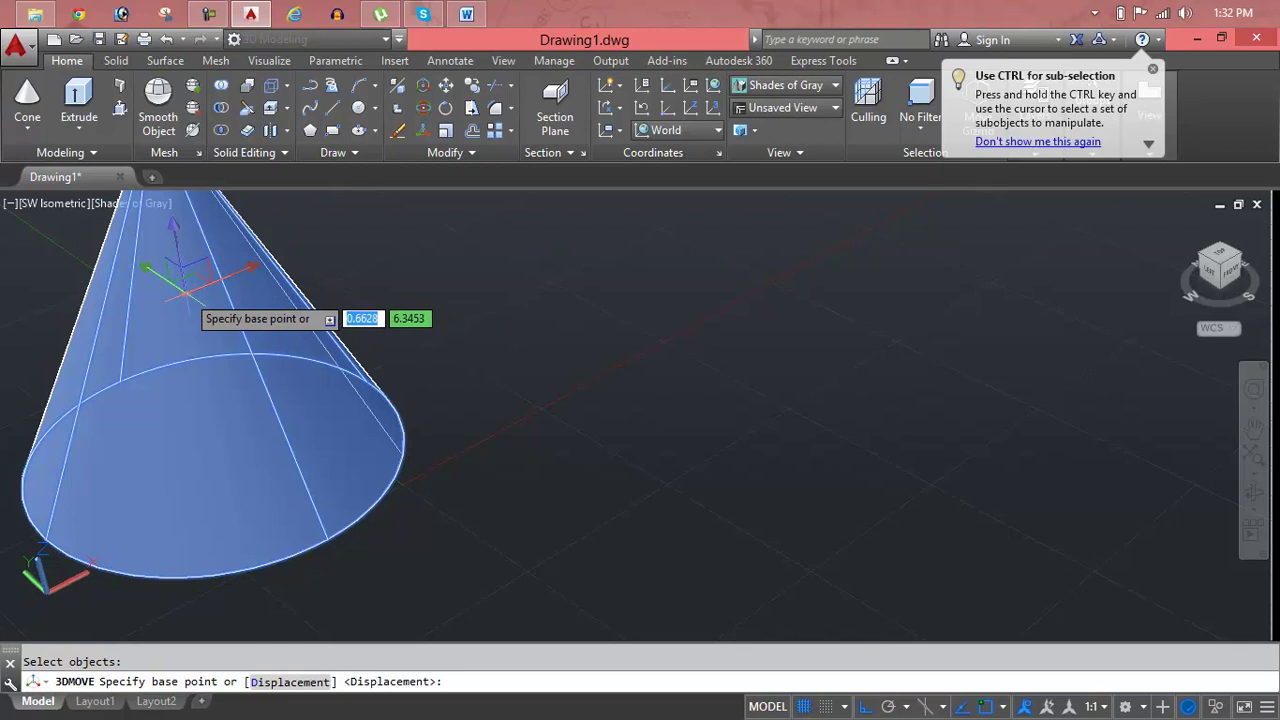
pyautogui.click(185, 290)
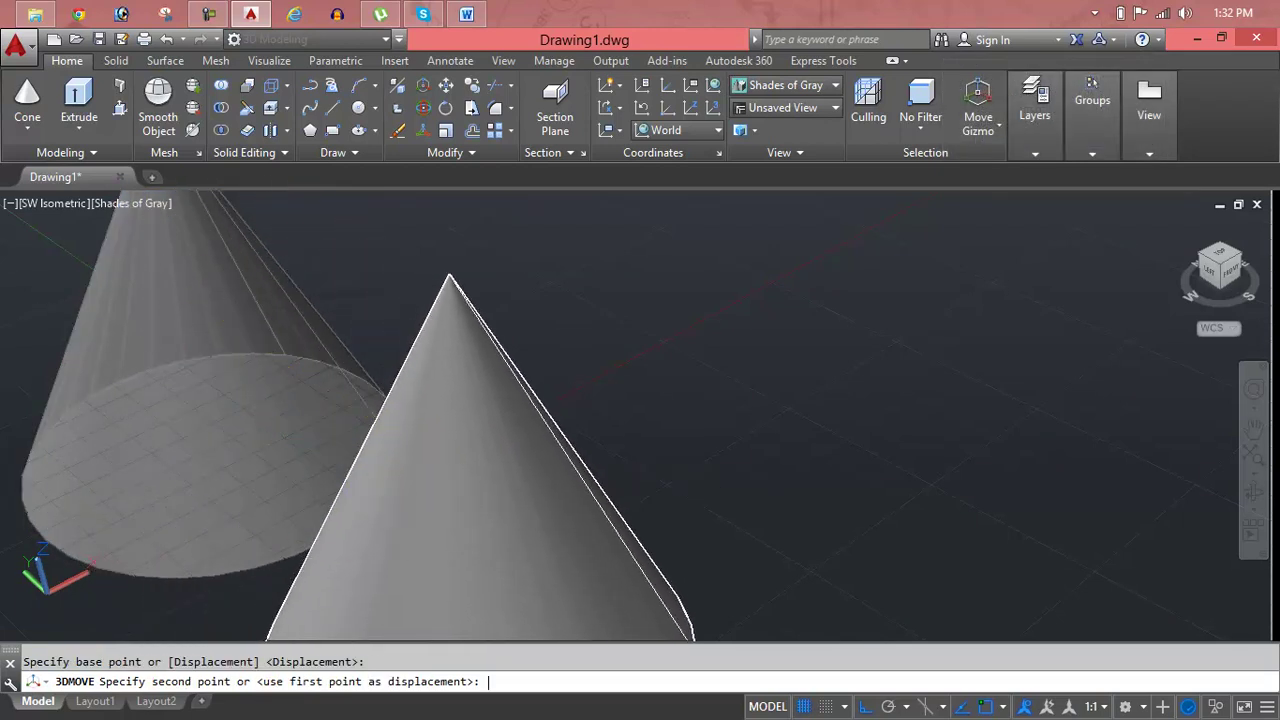
pyautogui.click(345, 432)
pyautogui.moveTo(345, 432); pyautogui.dragTo(786, 480, button='middle')
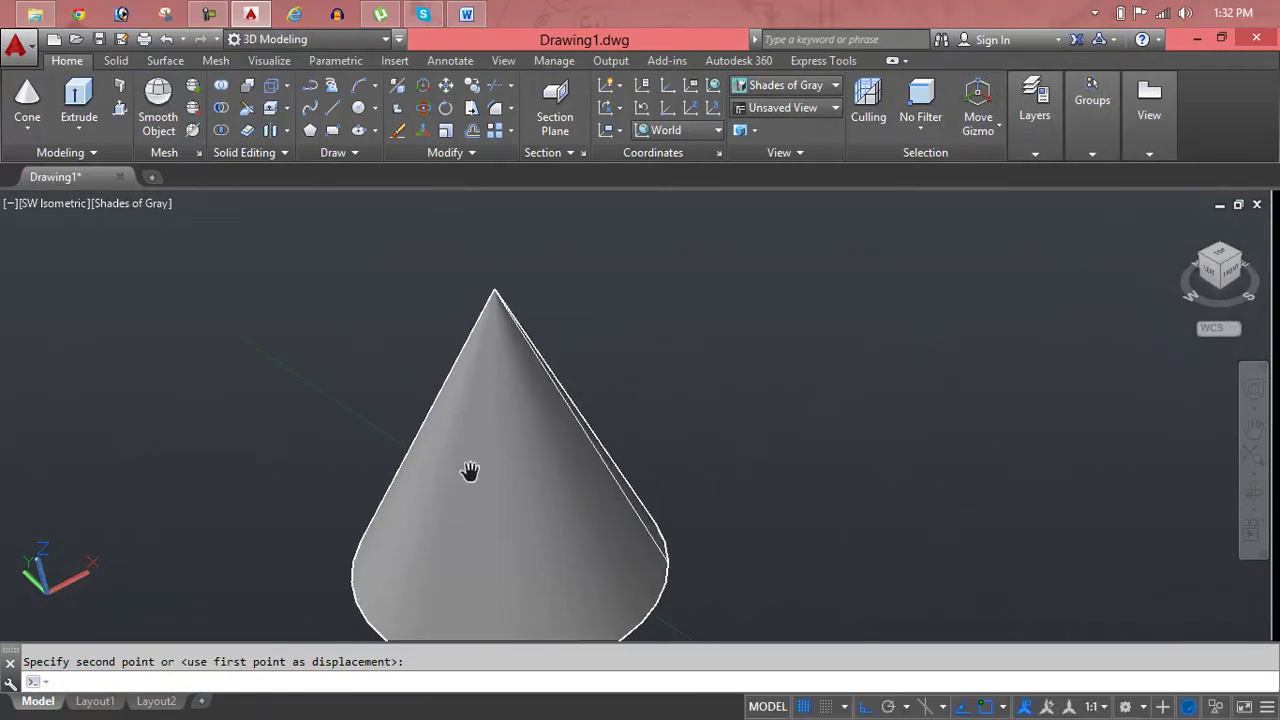
pyautogui.moveTo(473, 461); pyautogui.dragTo(426, 380, button='middle')
pyautogui.moveTo(426, 300); pyautogui.dragTo(418, 381, button='middle')
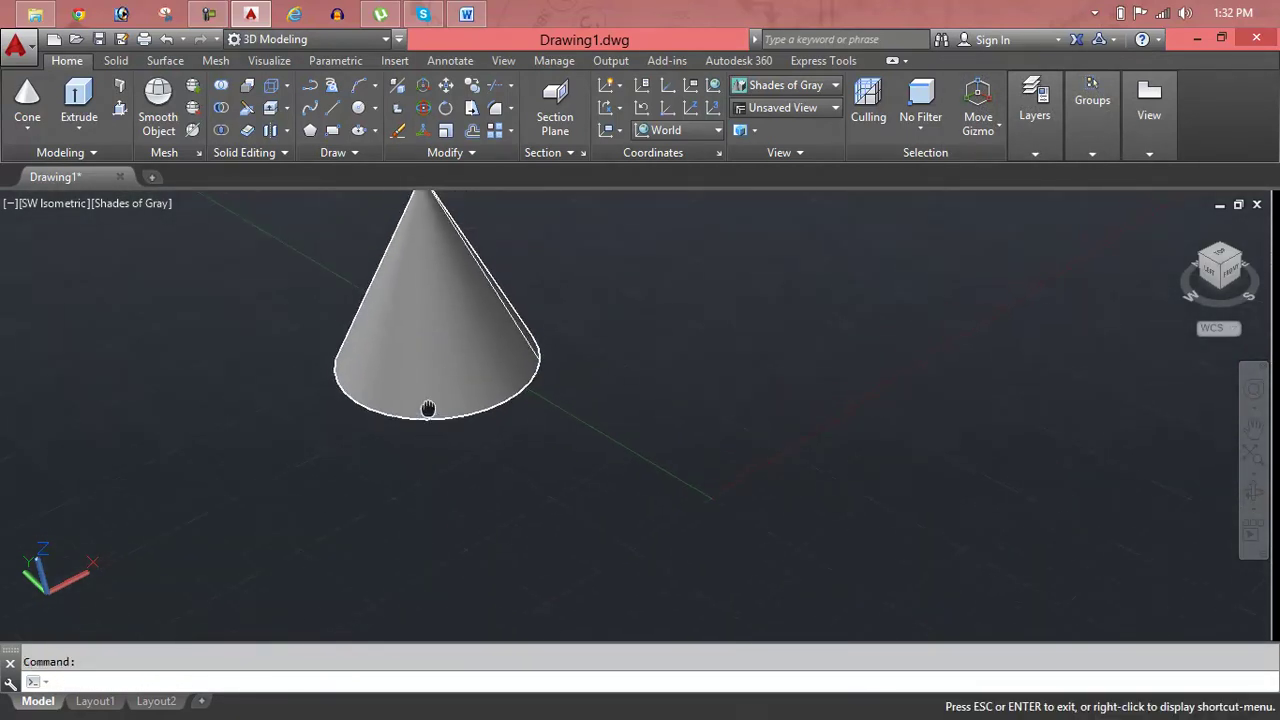
# - Relocate the cone once more with a 3D move
pyautogui.click(423, 85)
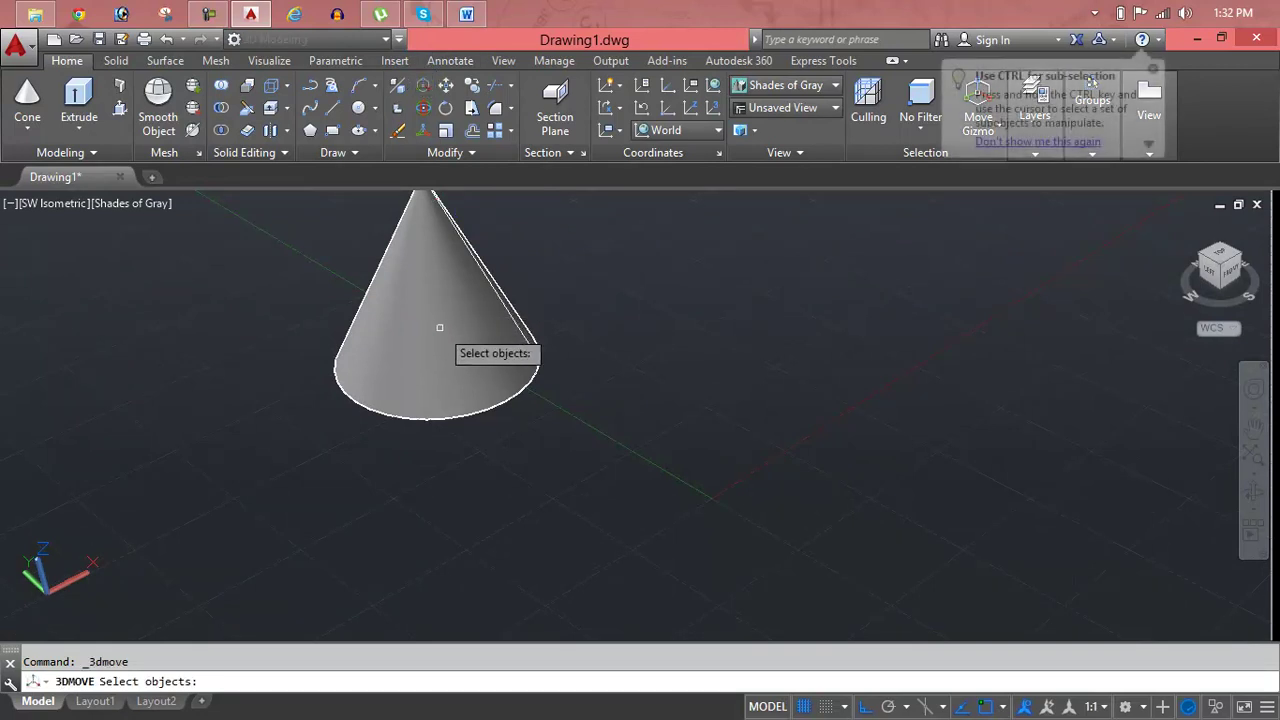
pyautogui.click(440, 328)
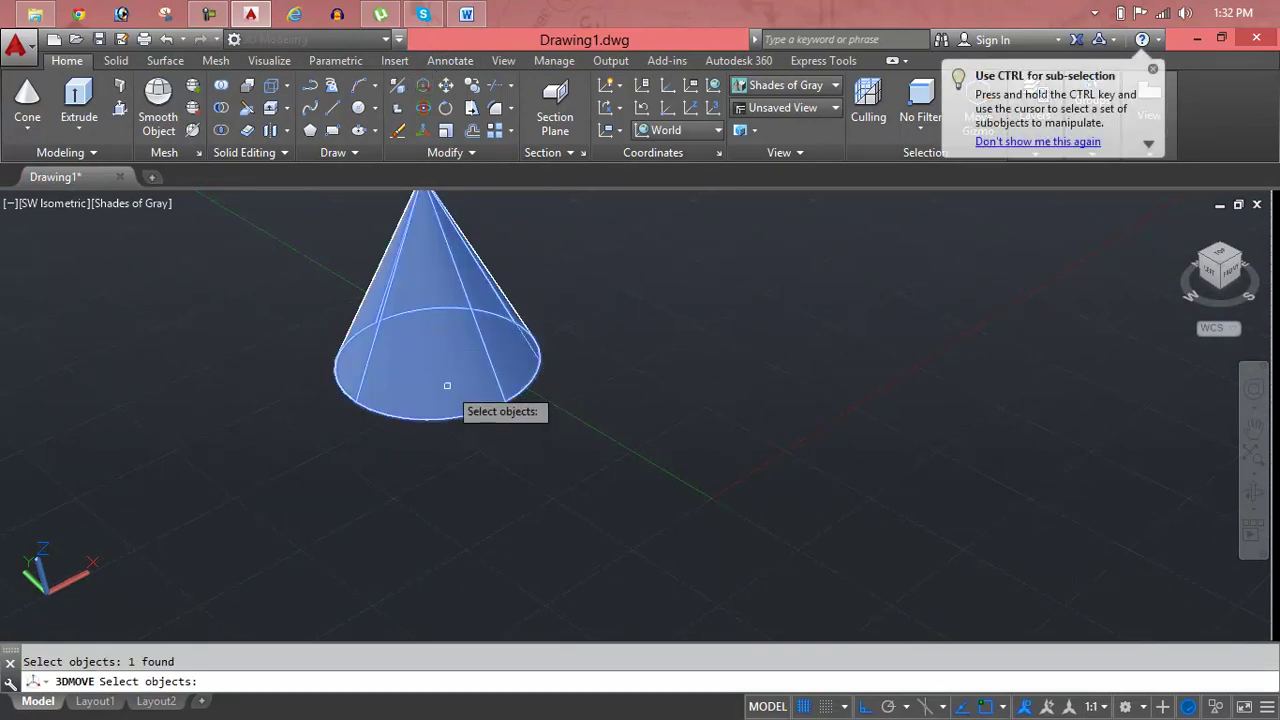
pyautogui.press('Return')
pyautogui.click(456, 369)
pyautogui.click(457, 355)
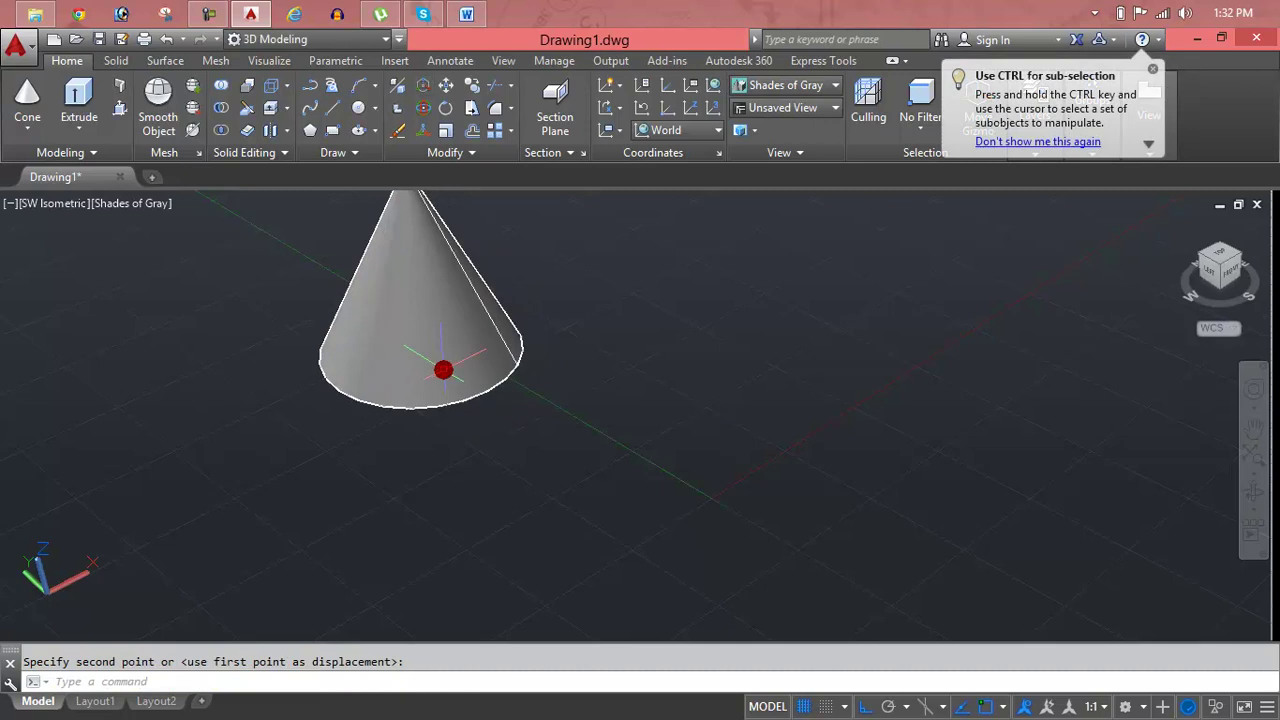
pyautogui.click(445, 375)
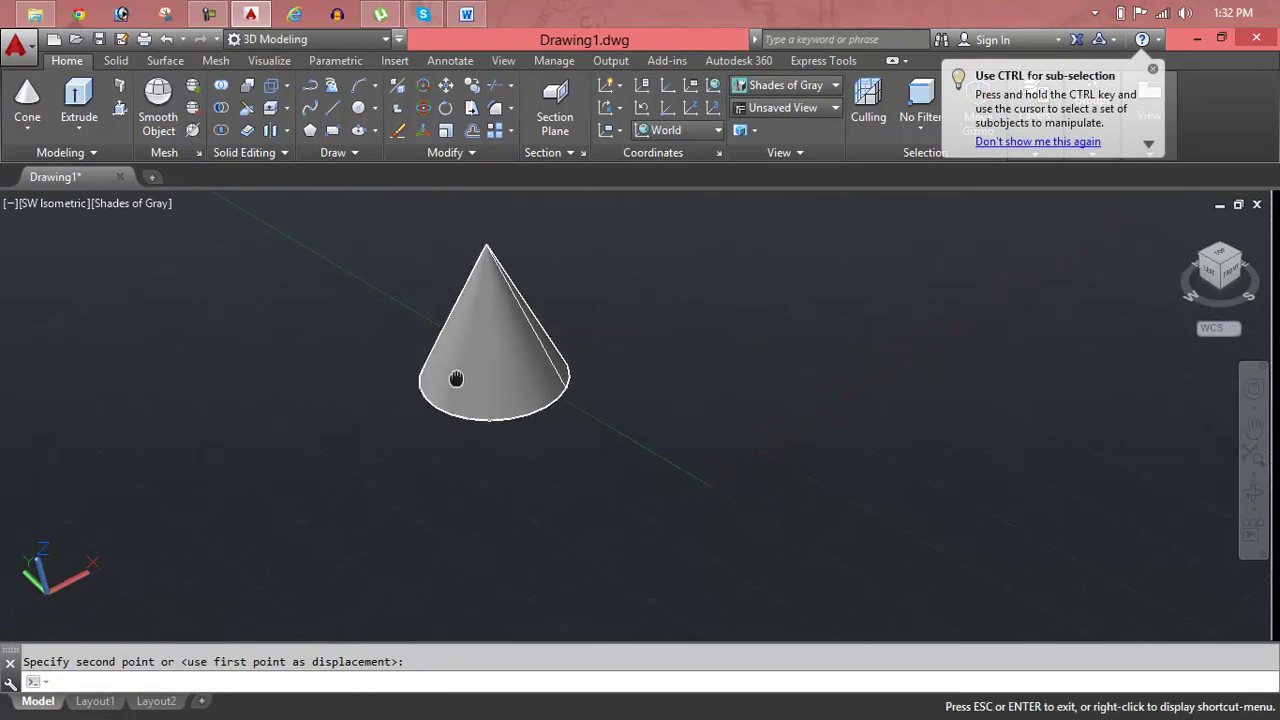
# - Begin another 3D move with the cone selected
pyautogui.click(428, 90)
pyautogui.click(517, 354)
pyautogui.press('Return')
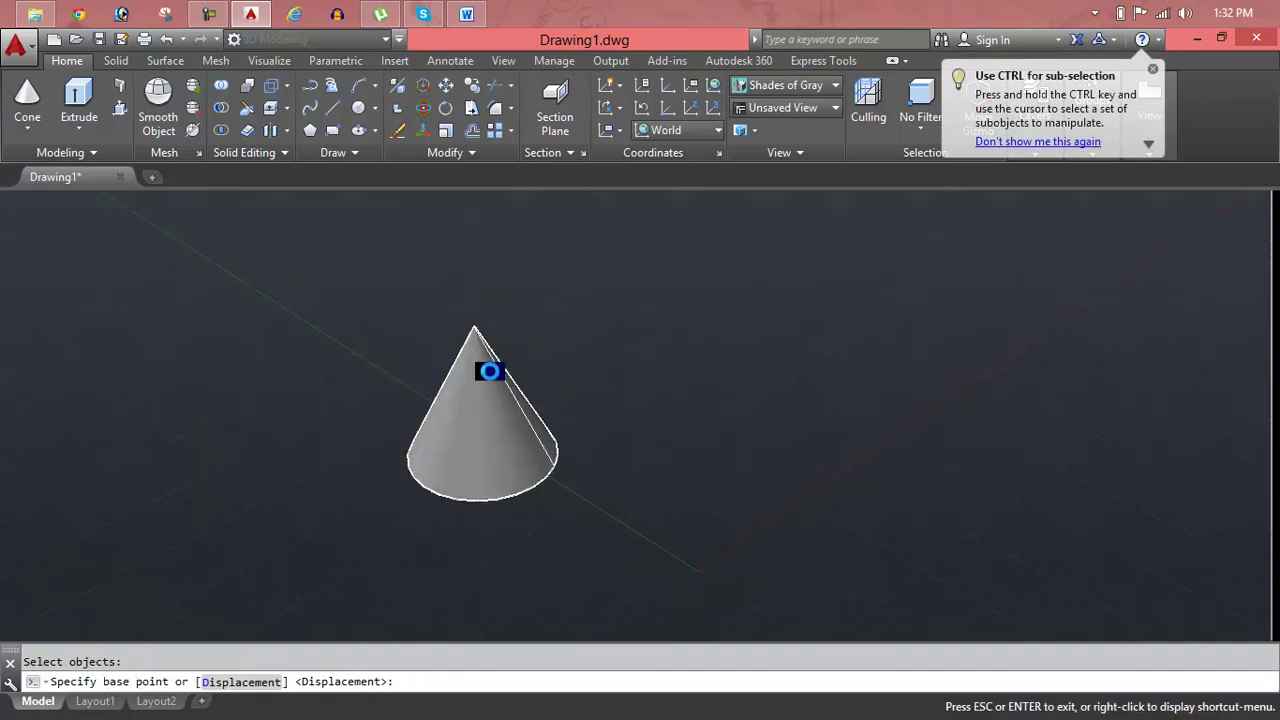
# - Recentre the cone in the view and constrain its move to a gizmo axis
pyautogui.scroll(2, 492, 380)
pyautogui.scroll(1, 488, 370)
pyautogui.scroll(2, 488, 370)
pyautogui.moveTo(488, 370); pyautogui.dragTo(726, 423, button='middle')
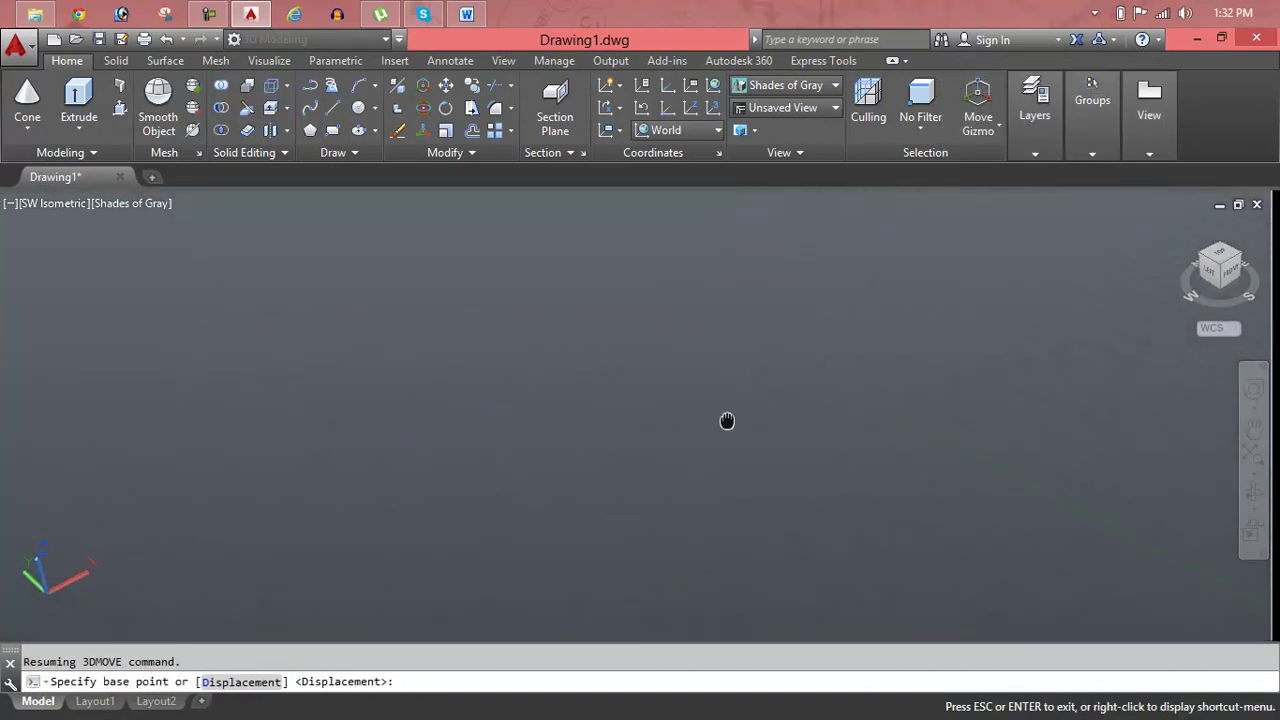
pyautogui.scroll(-5, 698, 410)
pyautogui.moveTo(939, 452); pyautogui.dragTo(608, 380, button='middle')
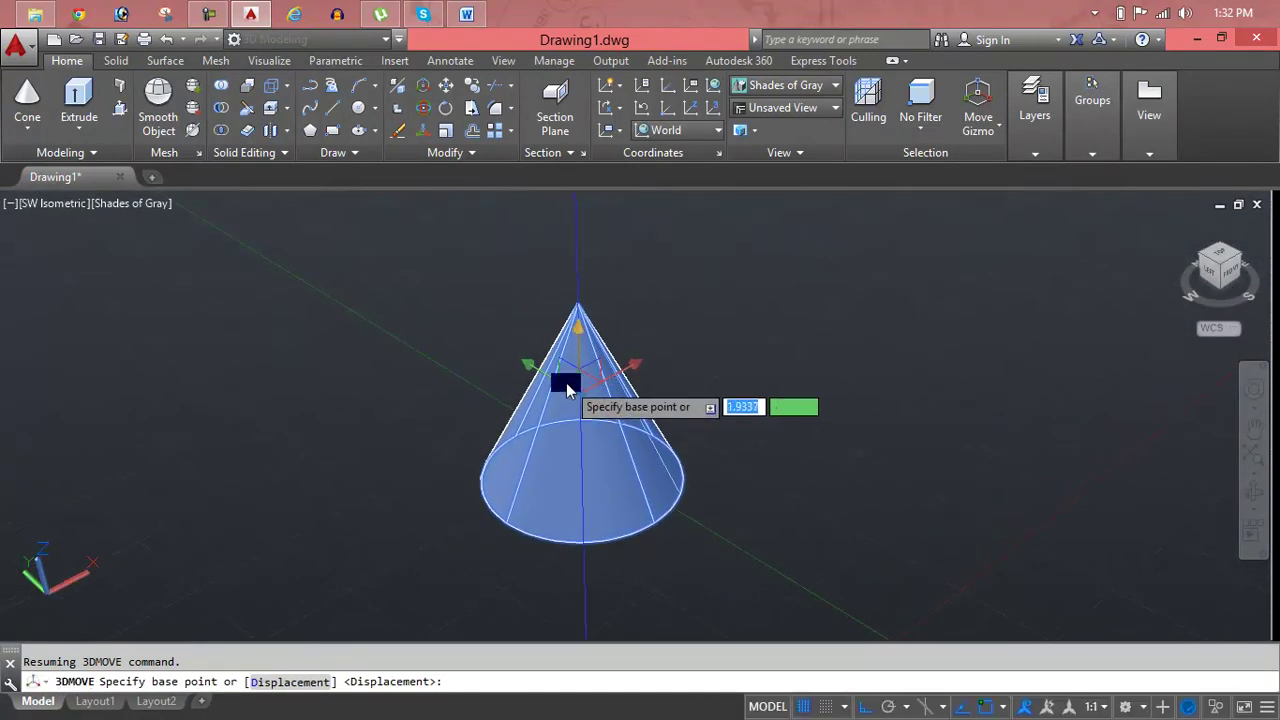
pyautogui.scroll(2, 549, 374)
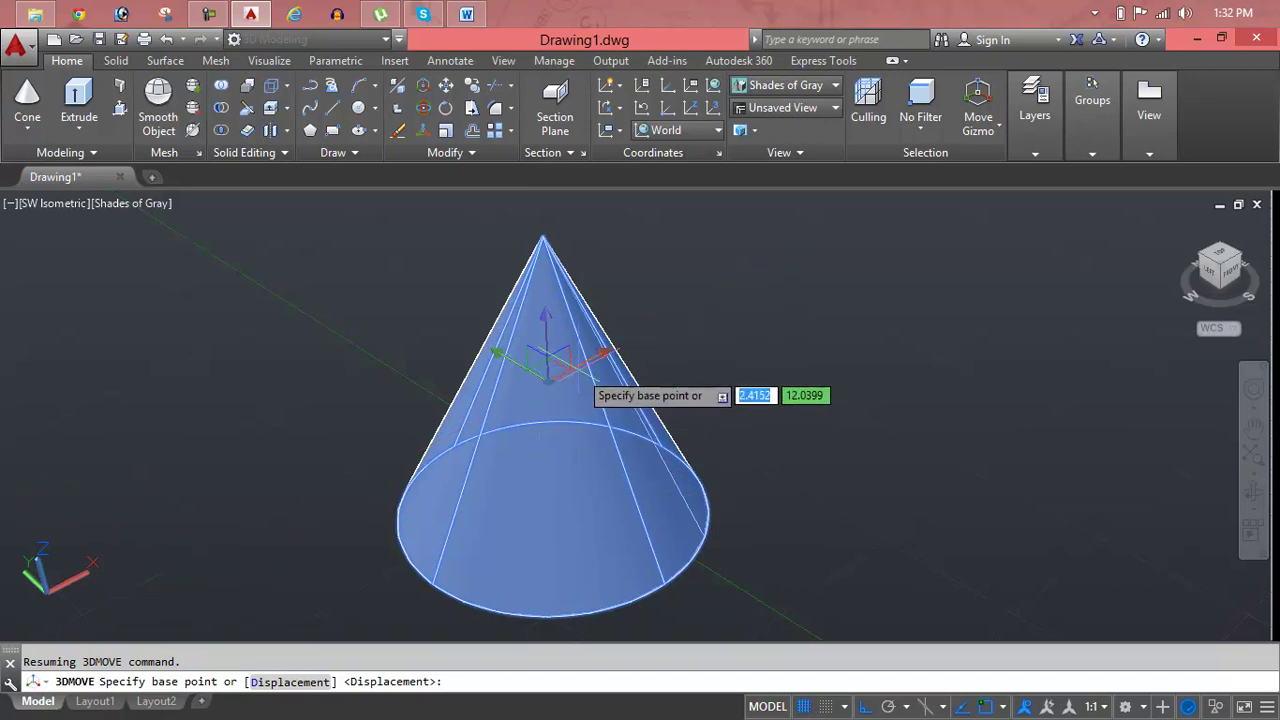
pyautogui.click(607, 360)
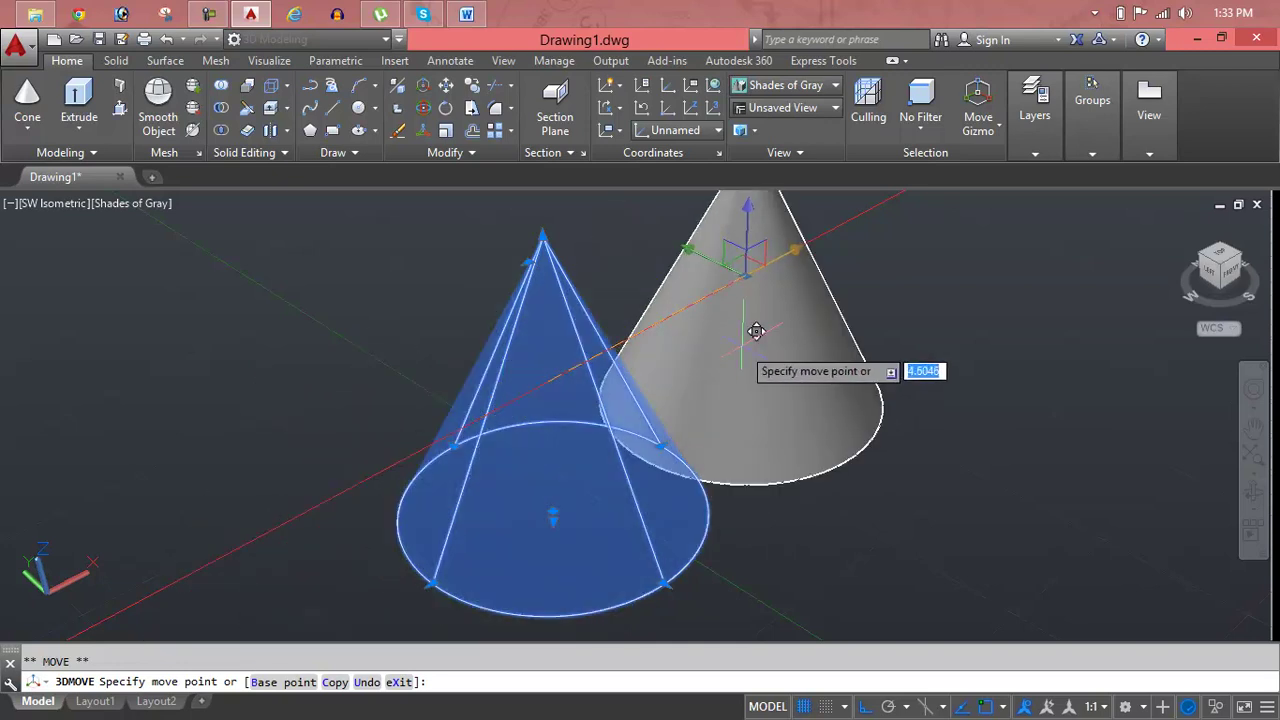
pyautogui.click(586, 390)
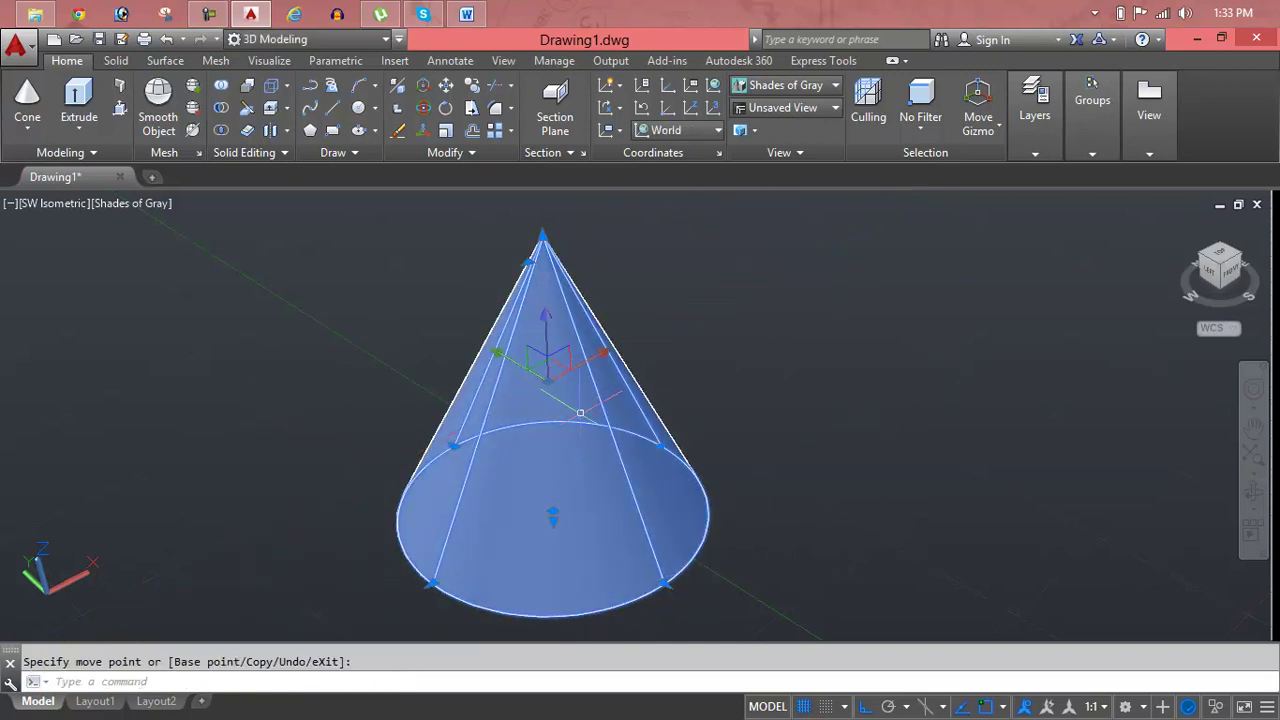
# - Raise the cone along its vertical axis and orbit to view it side-on
pyautogui.scroll(-2, 534, 385)
pyautogui.moveTo(560, 420)
pyautogui.mouseDown(button='middle')
pyautogui.moveTo(521, 397)
pyautogui.moveTo(523, 416)
pyautogui.mouseUp(button='middle')
pyautogui.press('Escape')
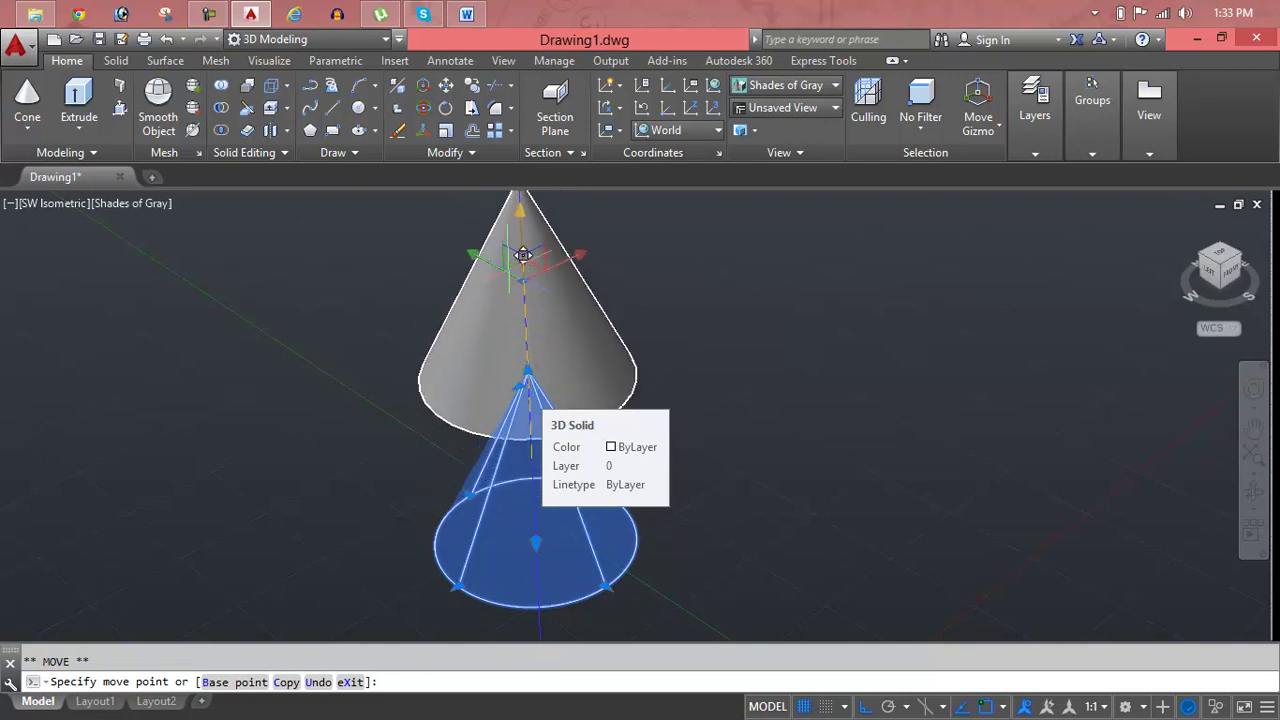
pyautogui.click(523, 242)
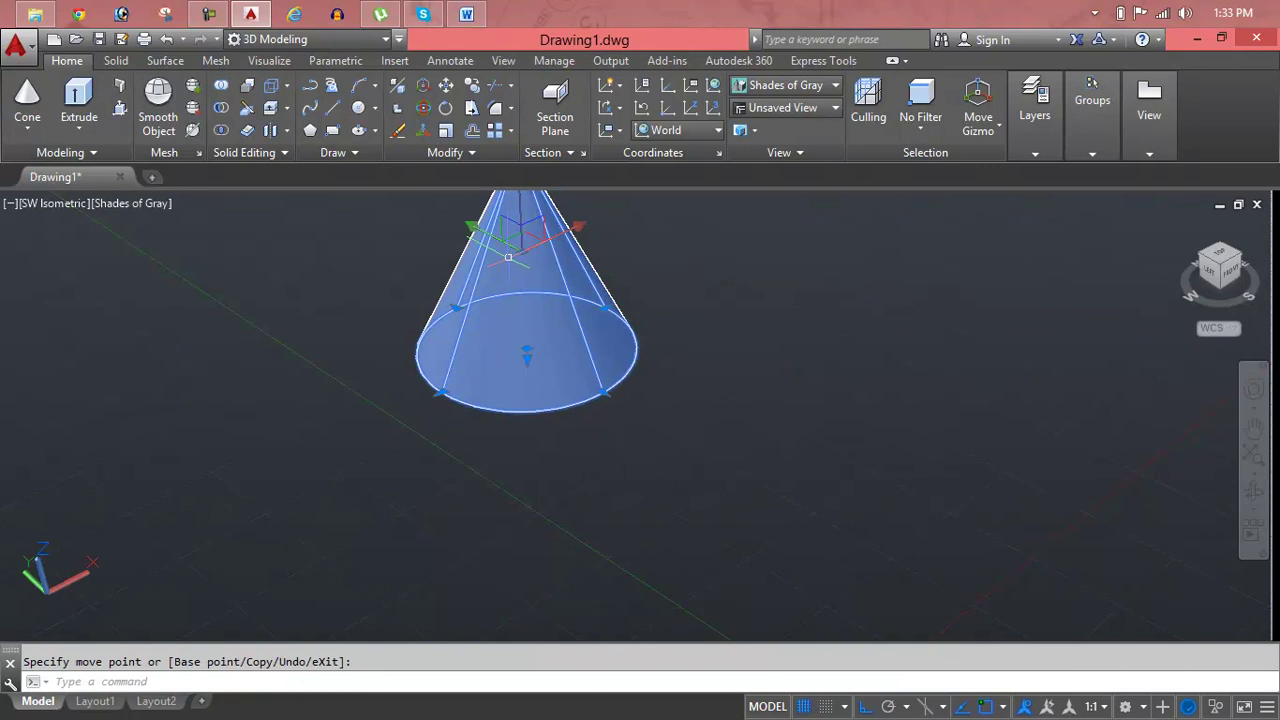
pyautogui.moveTo(508, 257); pyautogui.dragTo(530, 320, button='middle')
pyautogui.press('Escape')
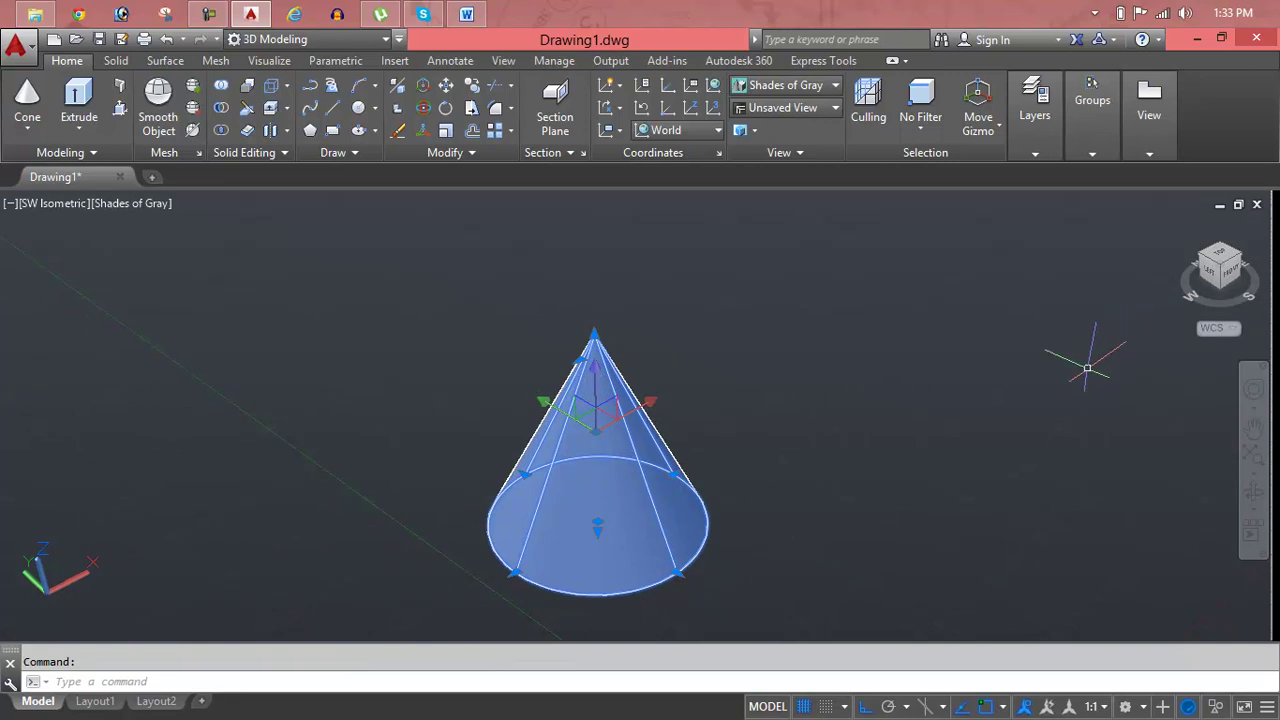
pyautogui.moveTo(763, 452)
pyautogui.keyDown('shift'); pyautogui.mouseDown(button='middle')
pyautogui.moveTo(780, 331)
pyautogui.moveTo(773, 372)
pyautogui.mouseUp(button='middle'); pyautogui.keyUp('shift')
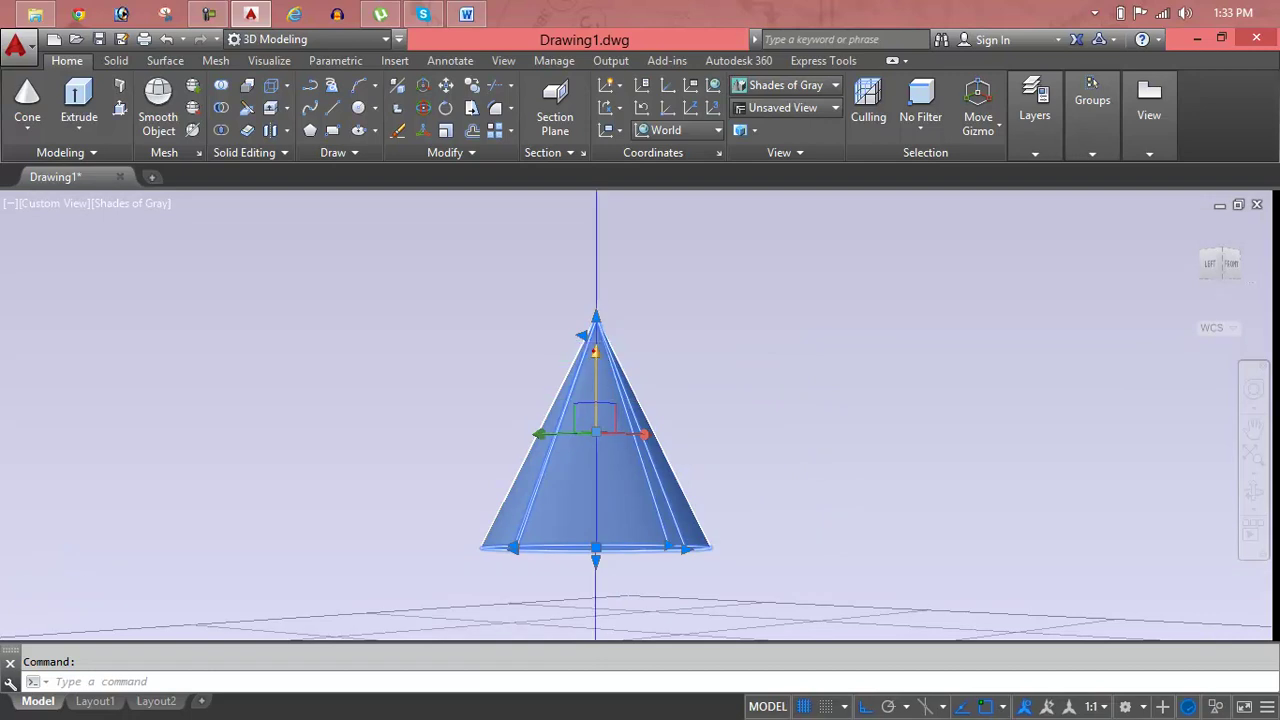
# - Lower the cone along the gizmo Z axis to the ground grid and orbit back to an elevated view
pyautogui.click(595, 352)
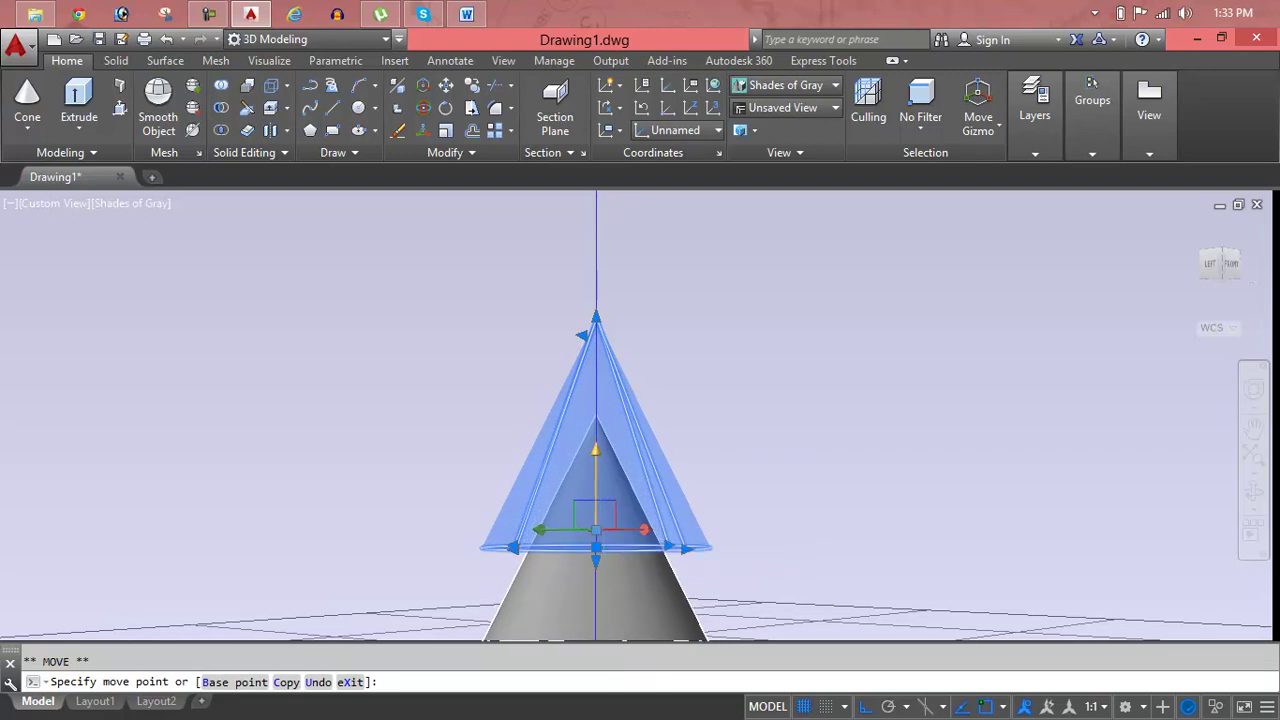
pyautogui.moveTo(619, 516); pyautogui.dragTo(637, 438, button='middle')
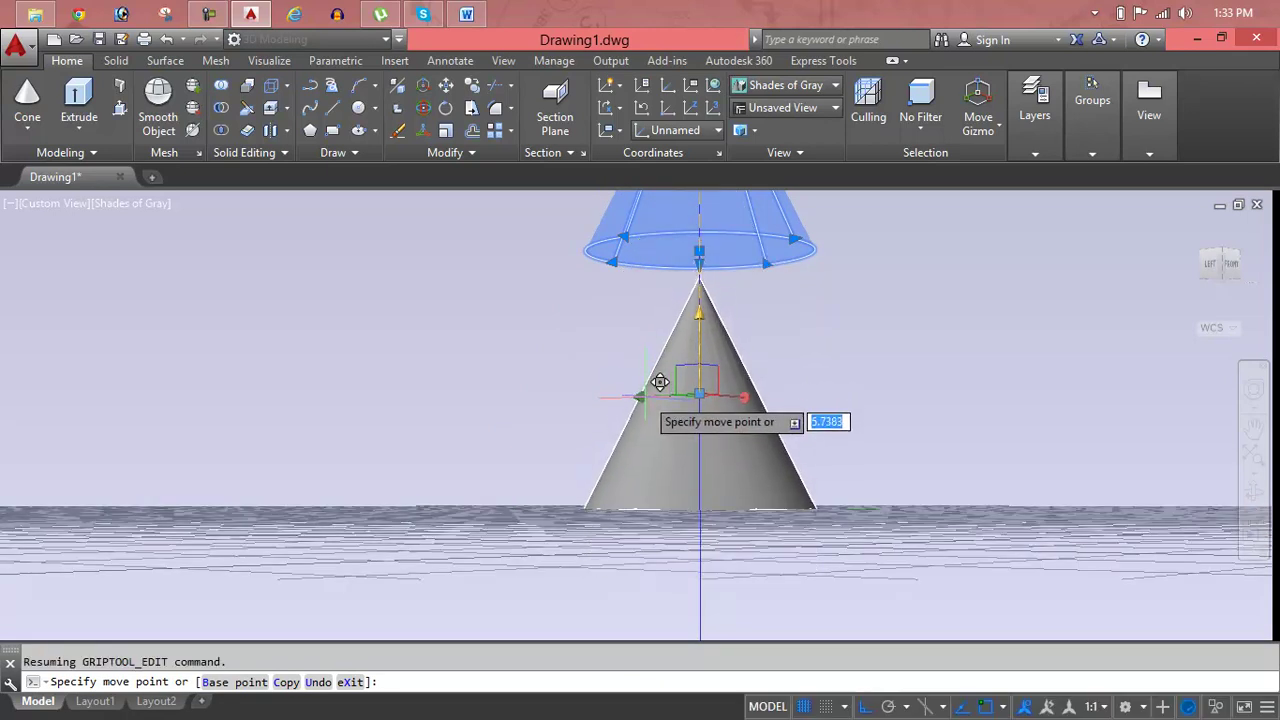
pyautogui.click(660, 382)
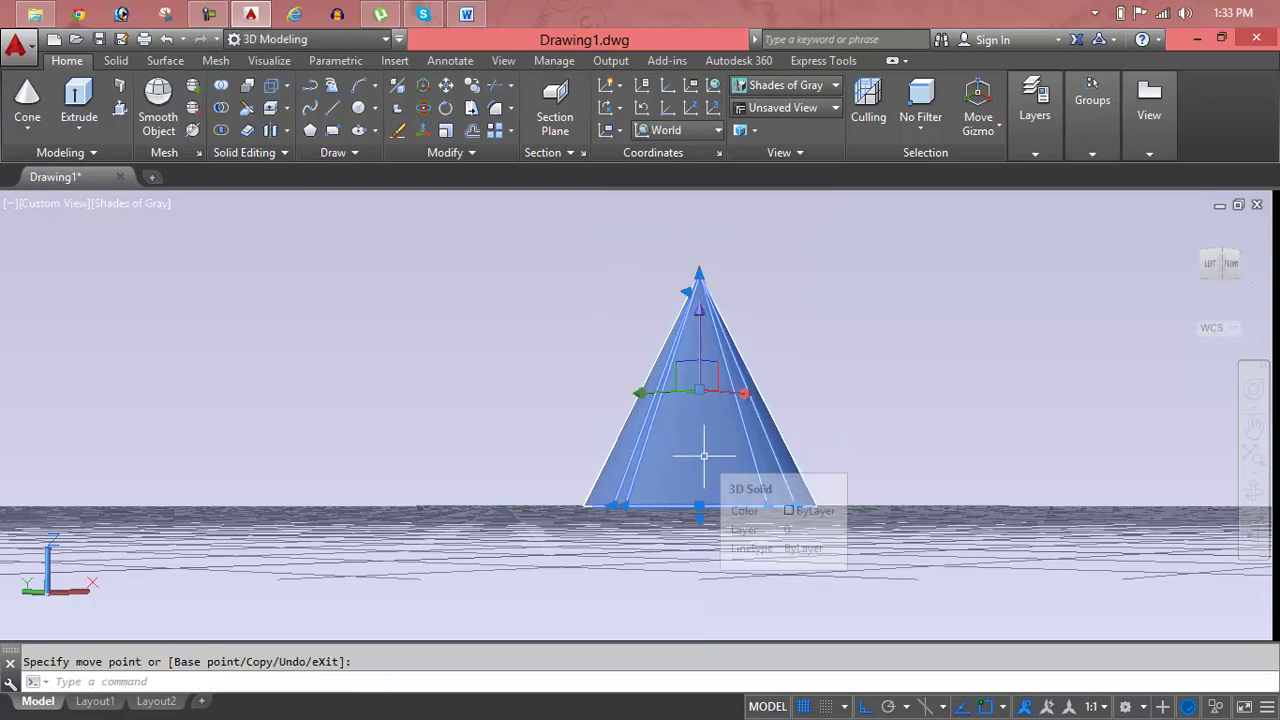
pyautogui.moveTo(723, 451)
pyautogui.keyDown('shift'); pyautogui.mouseDown(button='middle')
pyautogui.moveTo(713, 440)
pyautogui.moveTo(717, 551)
pyautogui.moveTo(725, 489)
pyautogui.mouseUp(button='middle'); pyautogui.keyUp('shift')
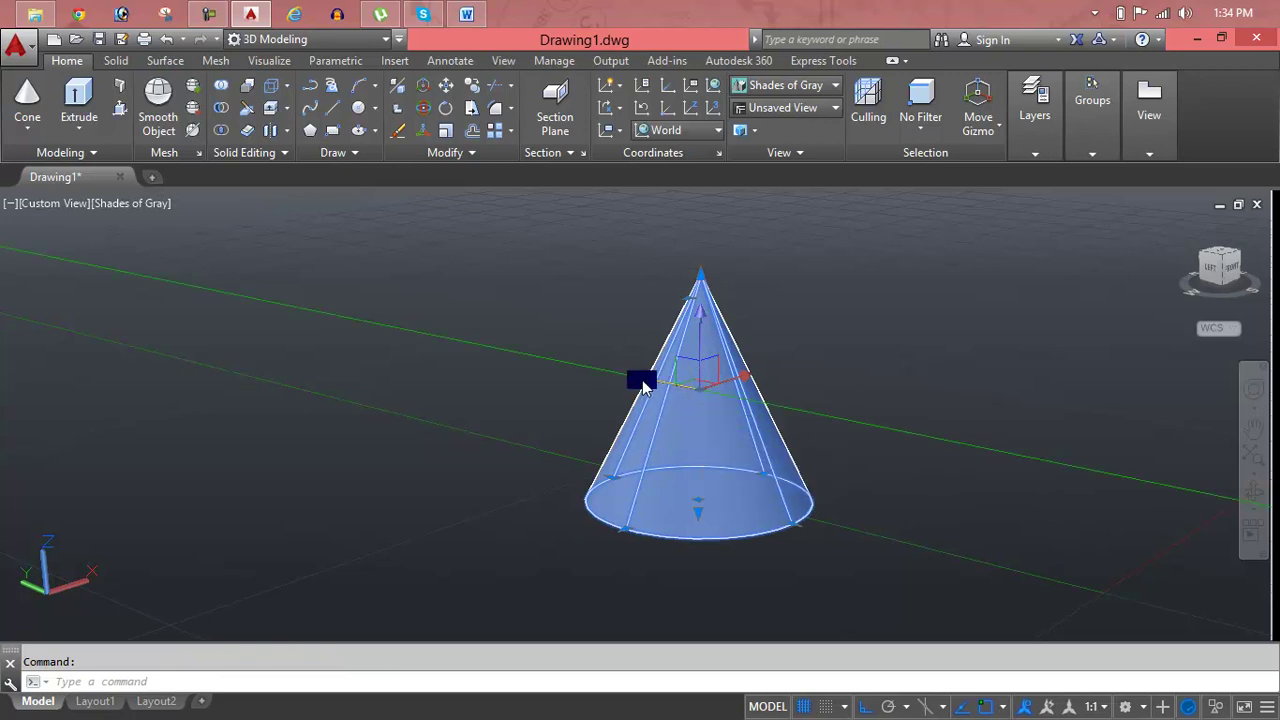
# - Shift the cone slightly sideways along the gizmo's Y and X axes
pyautogui.click(642, 380)
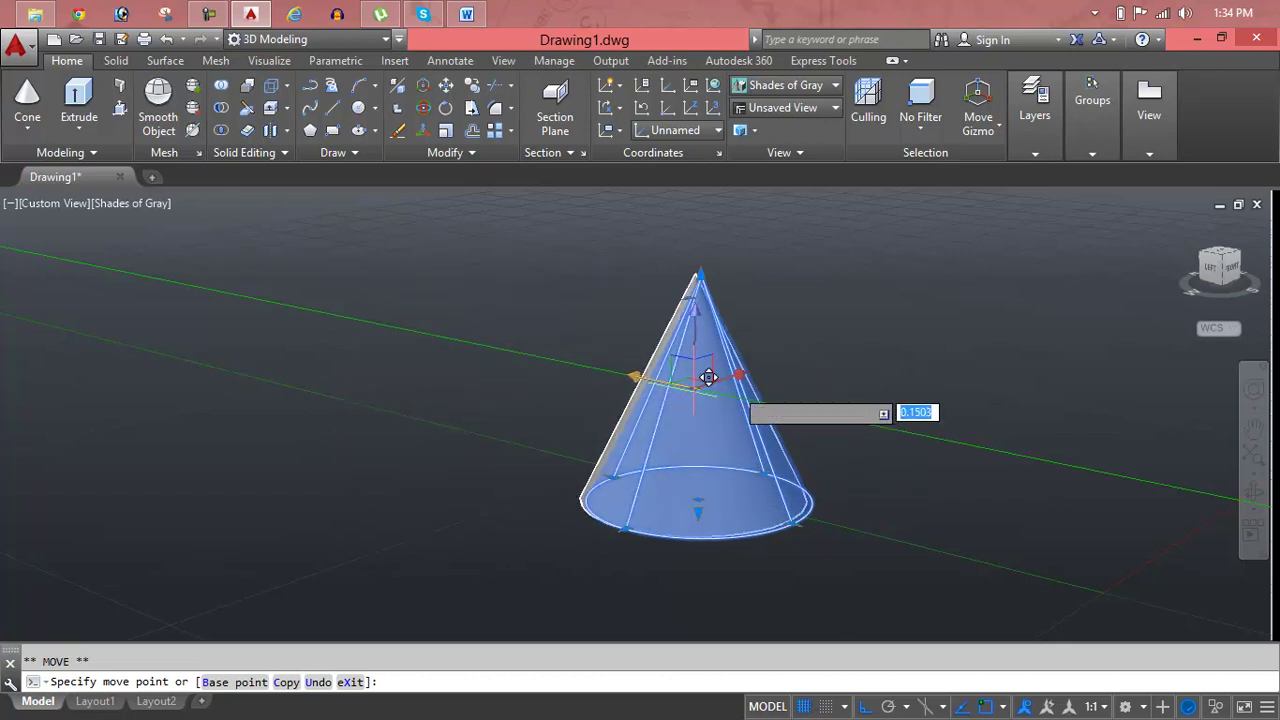
pyautogui.click(719, 383)
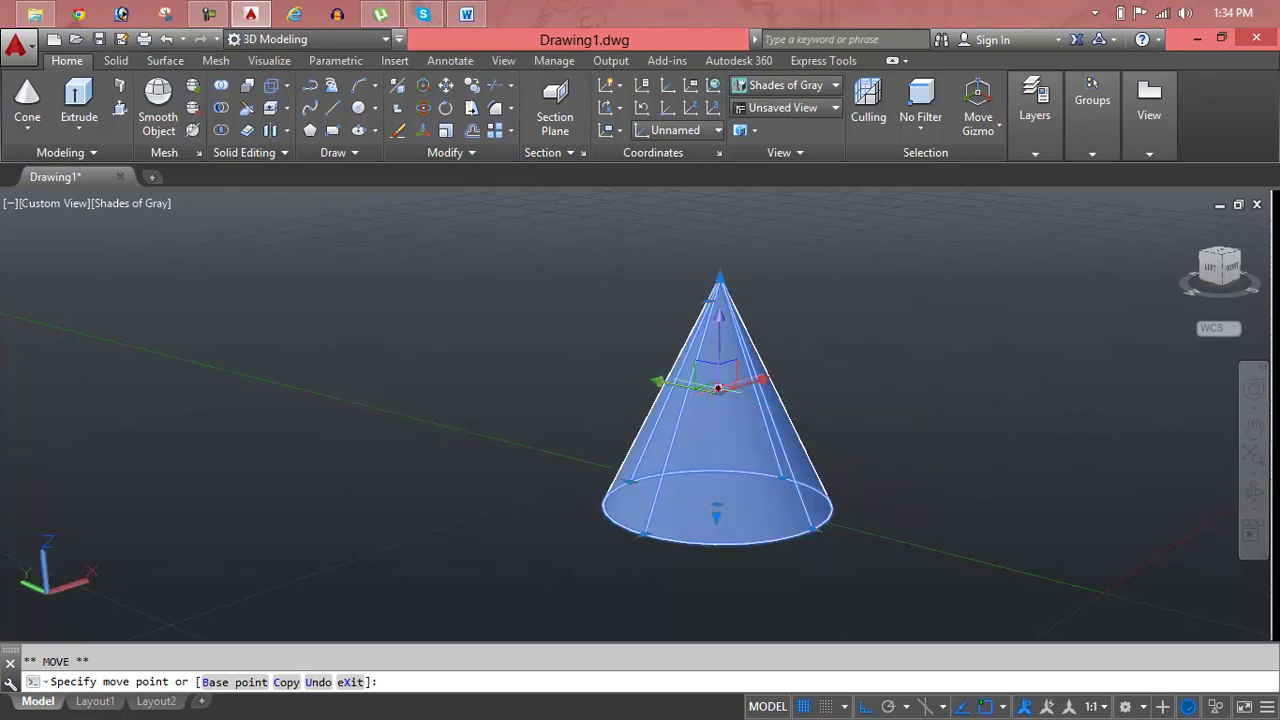
pyautogui.click(745, 388)
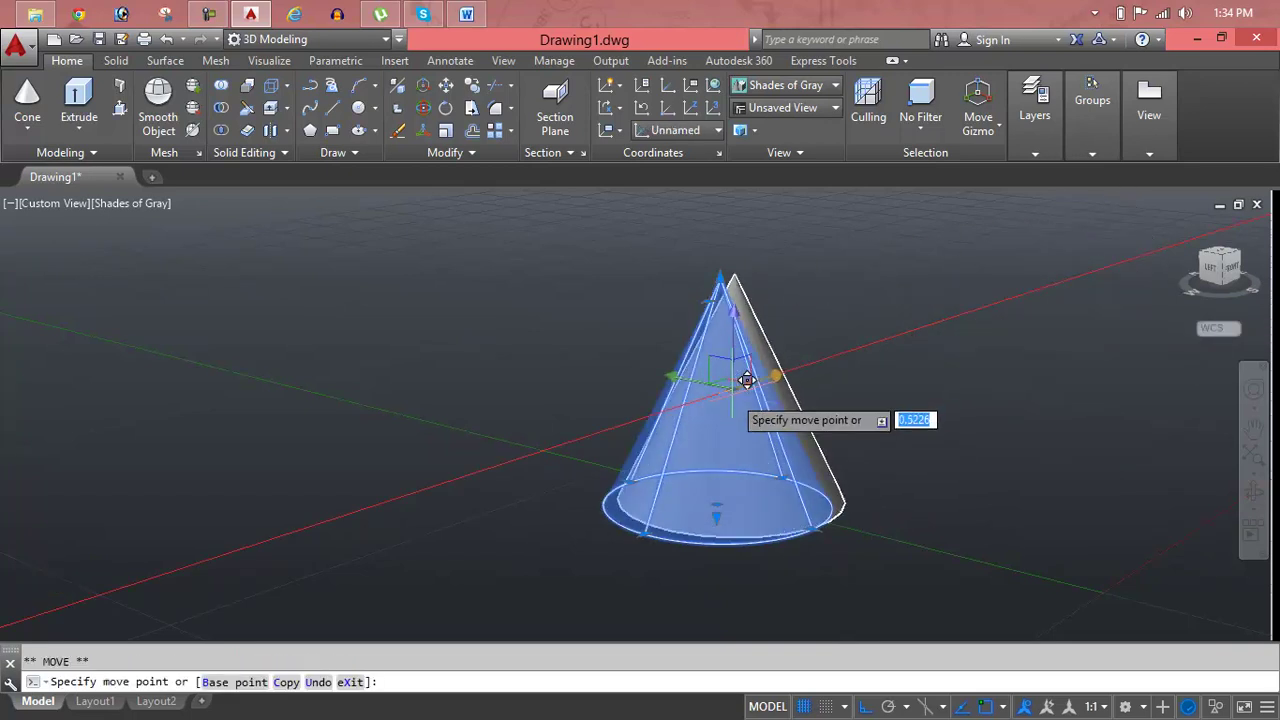
pyautogui.click(715, 409)
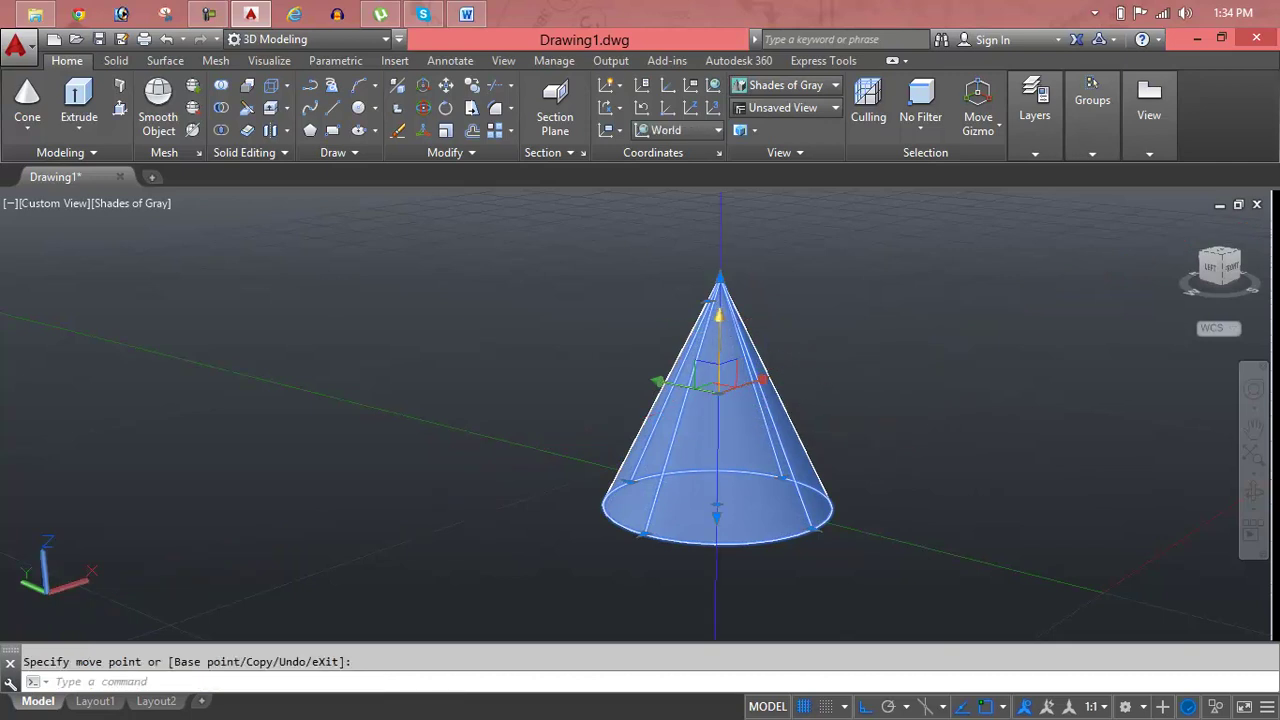
# - Try a grip move and a 3DMOVE on the cone, cancelling both
pyautogui.click(724, 322)
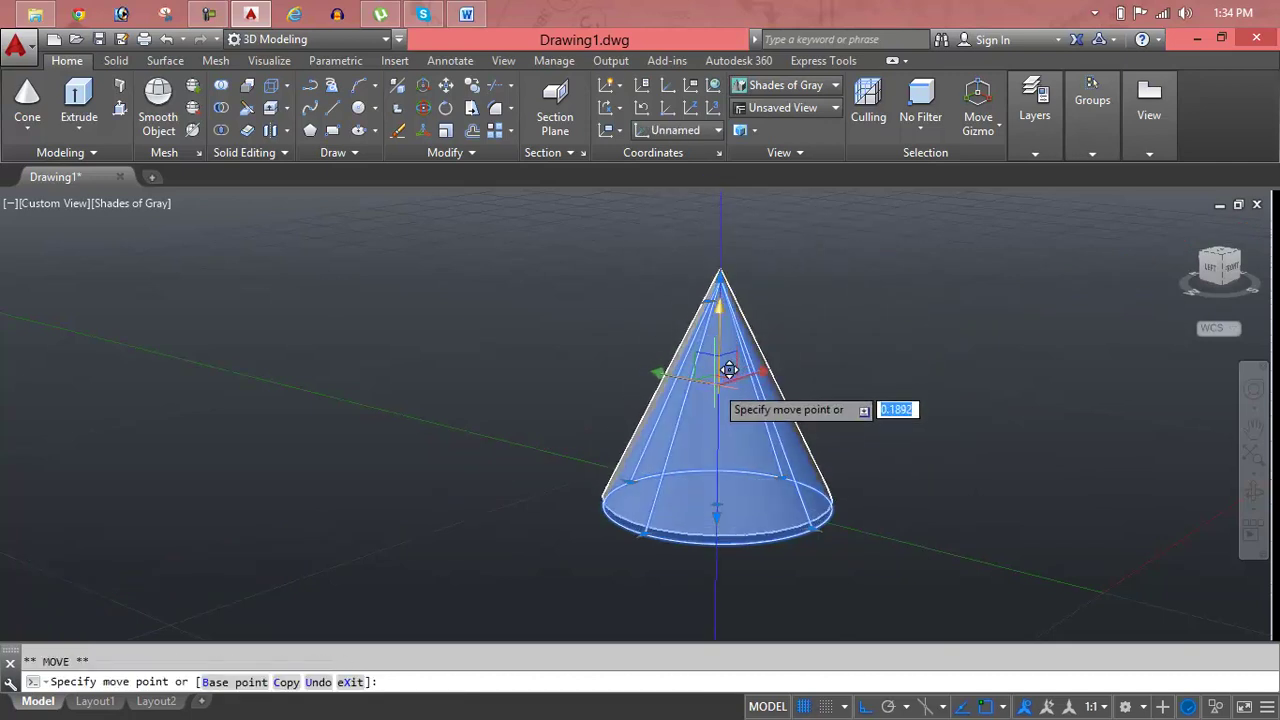
pyautogui.press('Escape')
pyautogui.moveTo(725, 345); pyautogui.dragTo(722, 403, button='middle')
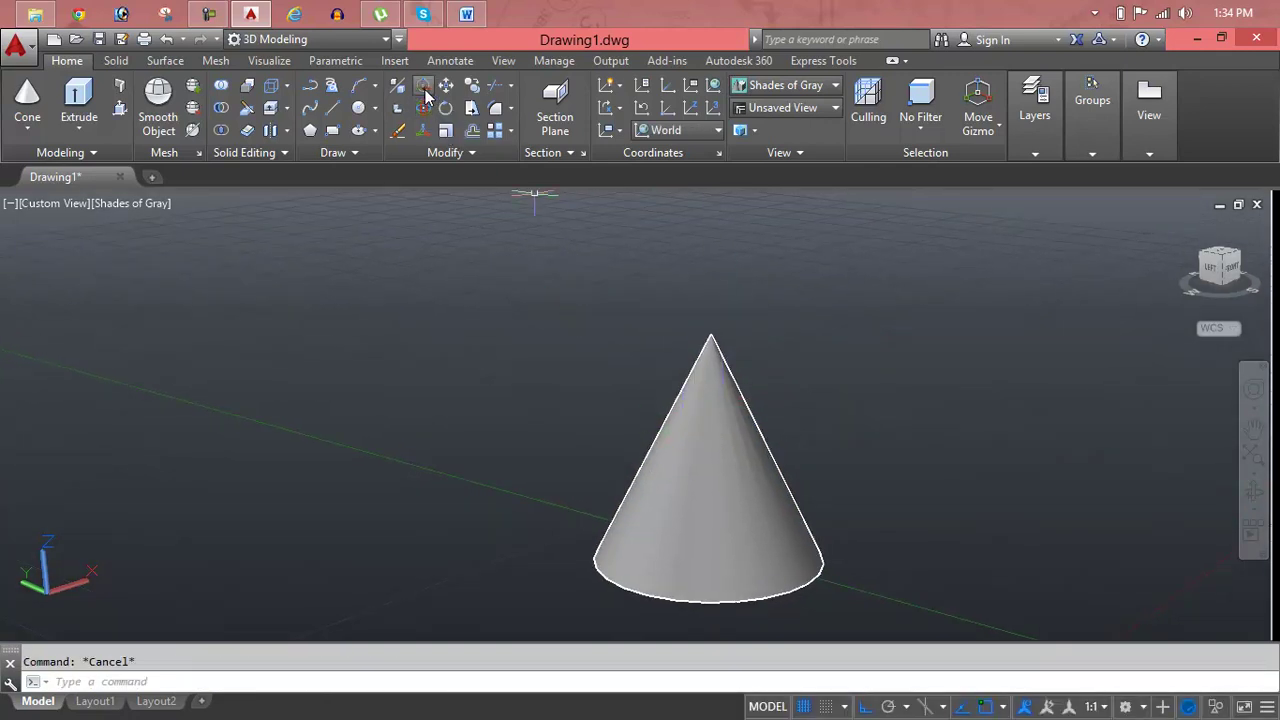
pyautogui.click(692, 482)
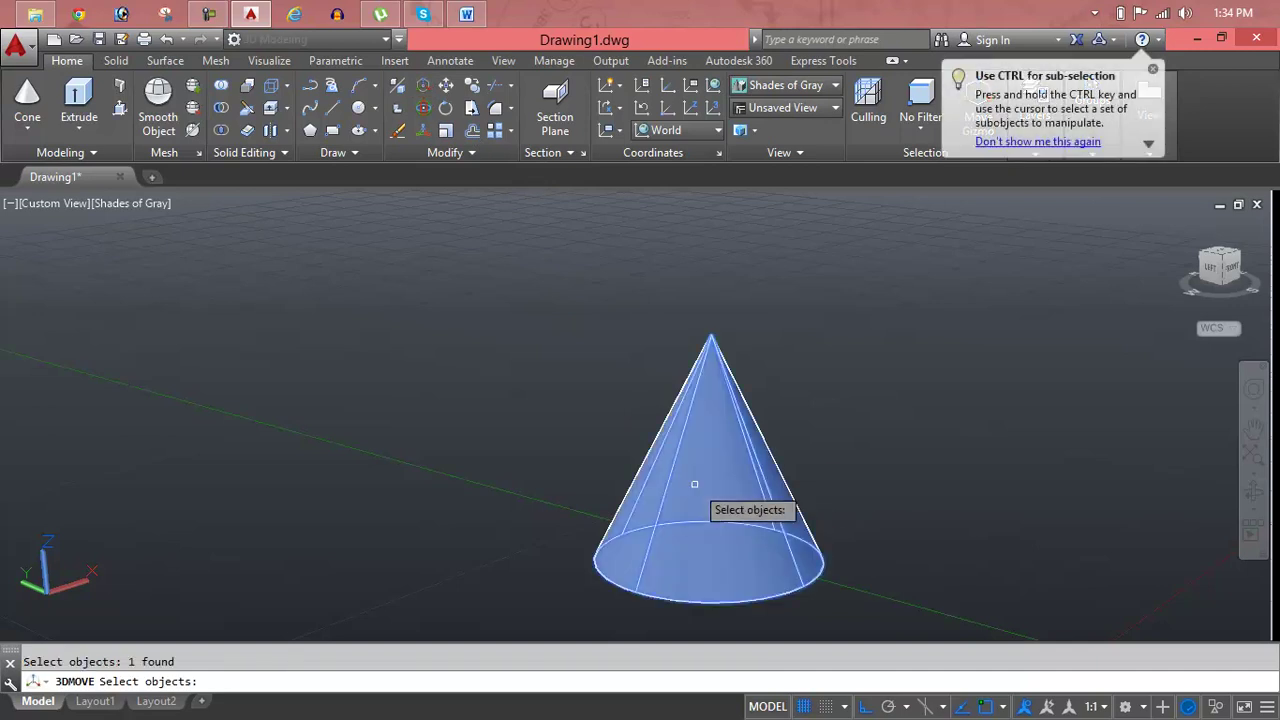
pyautogui.press('Return')
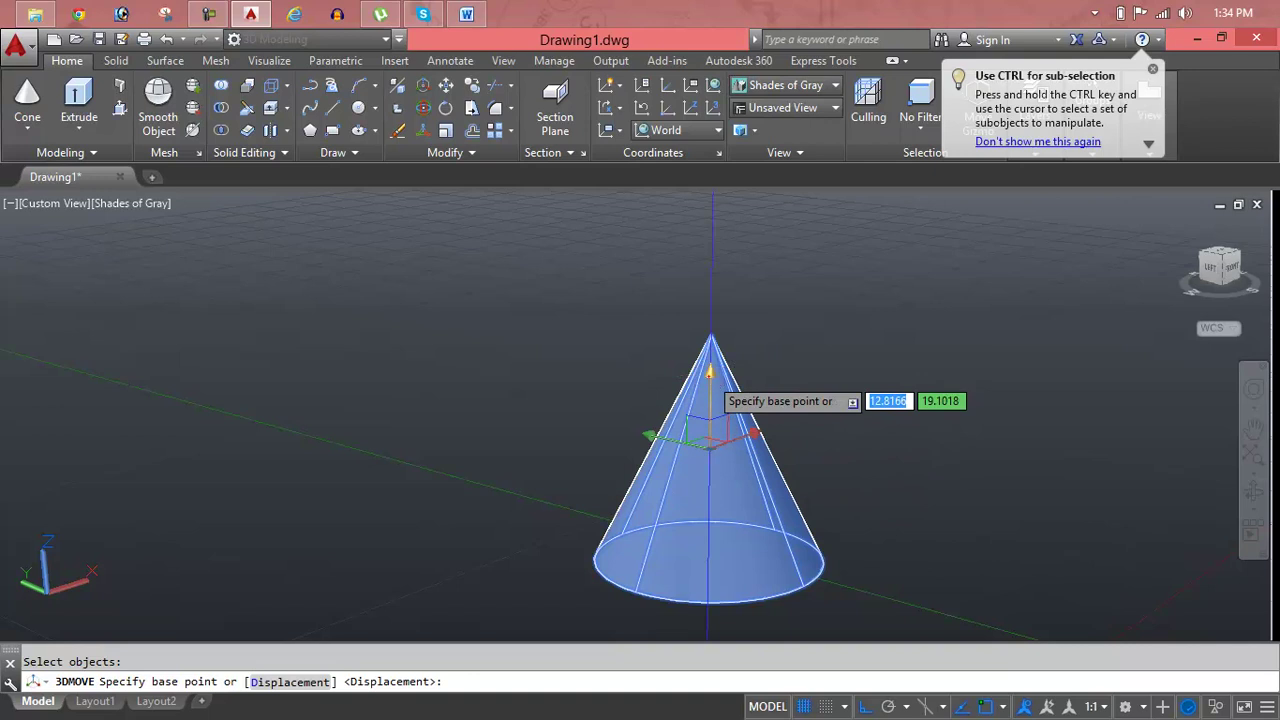
pyautogui.click(707, 376)
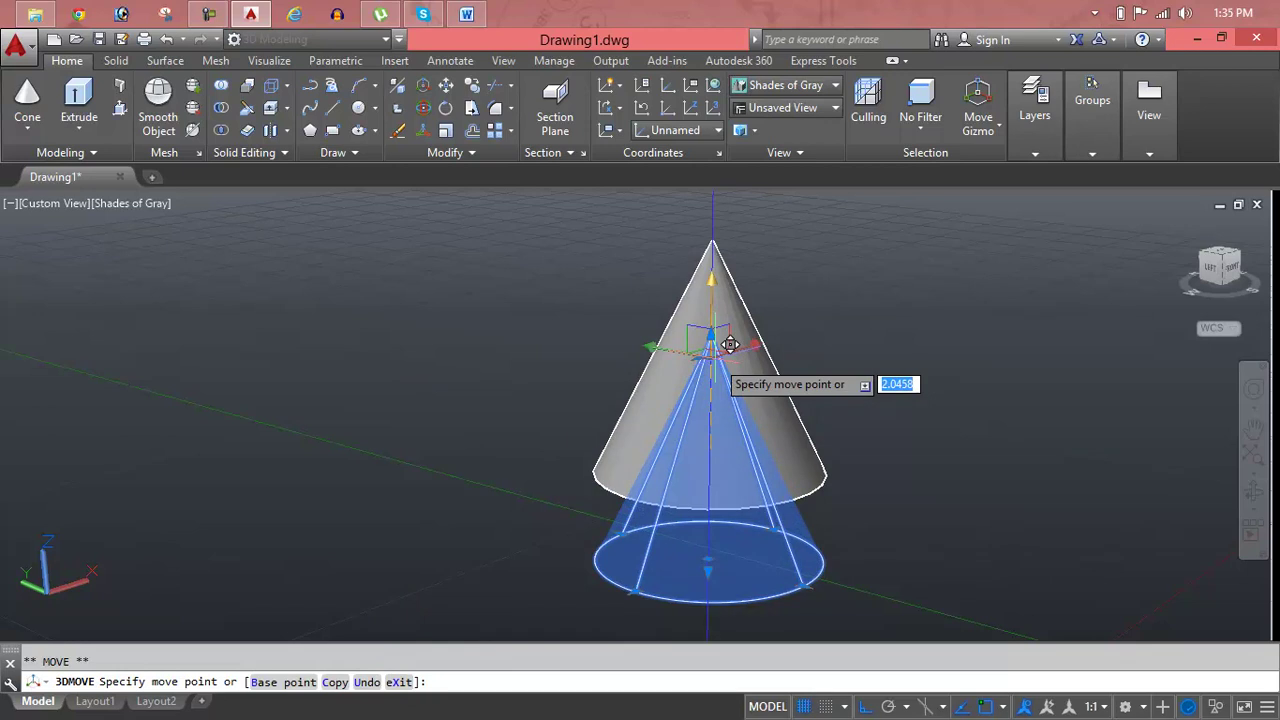
pyautogui.press('Escape')
# - Run the B command to open Block Definition with the cone selected
pyautogui.write('b')
pyautogui.press('Escape')
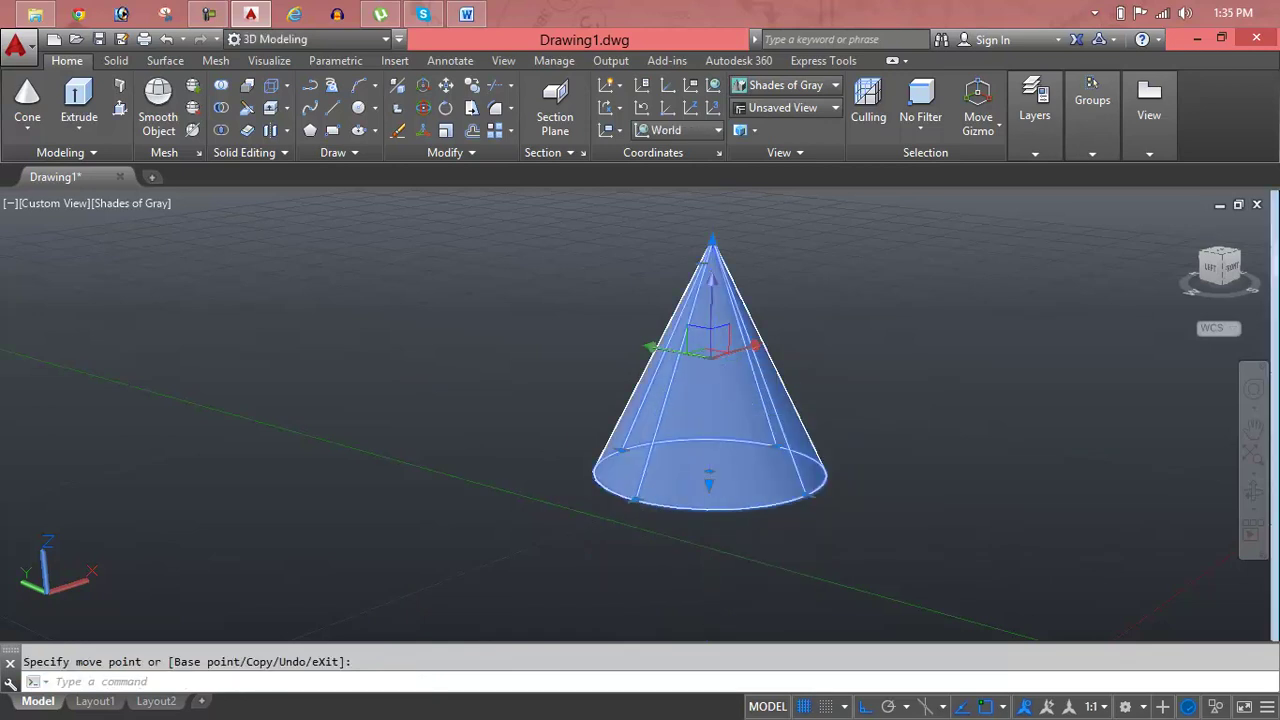
pyautogui.write('b')
pyautogui.press('Return')
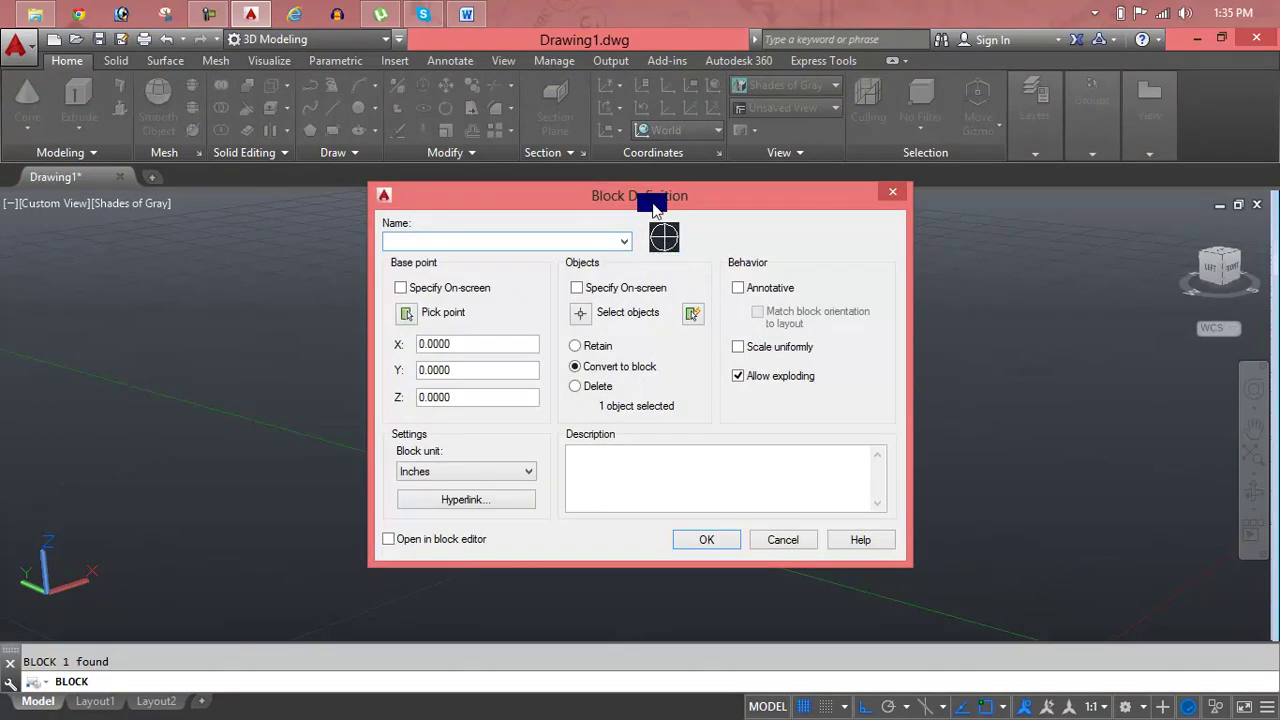
# - Dismiss the Block Definition dialog without creating a block and start a gizmo move on the cone
pyautogui.click(895, 200)
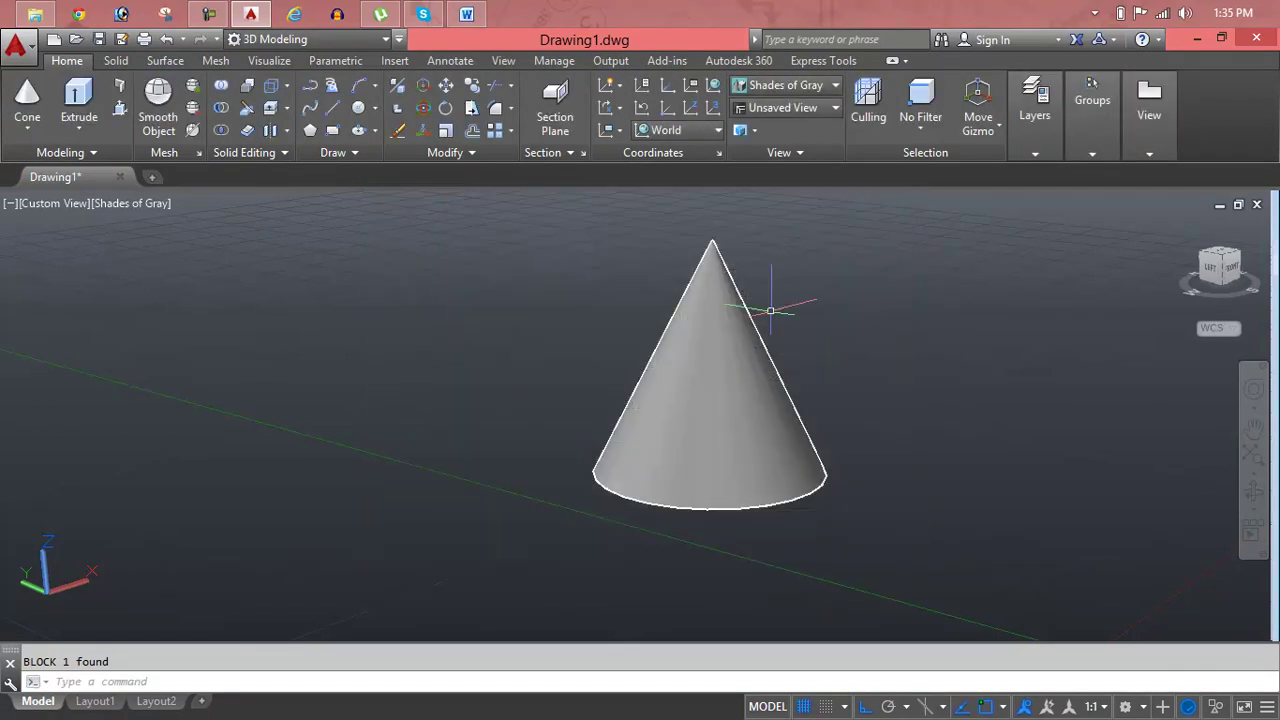
pyautogui.press('Escape')
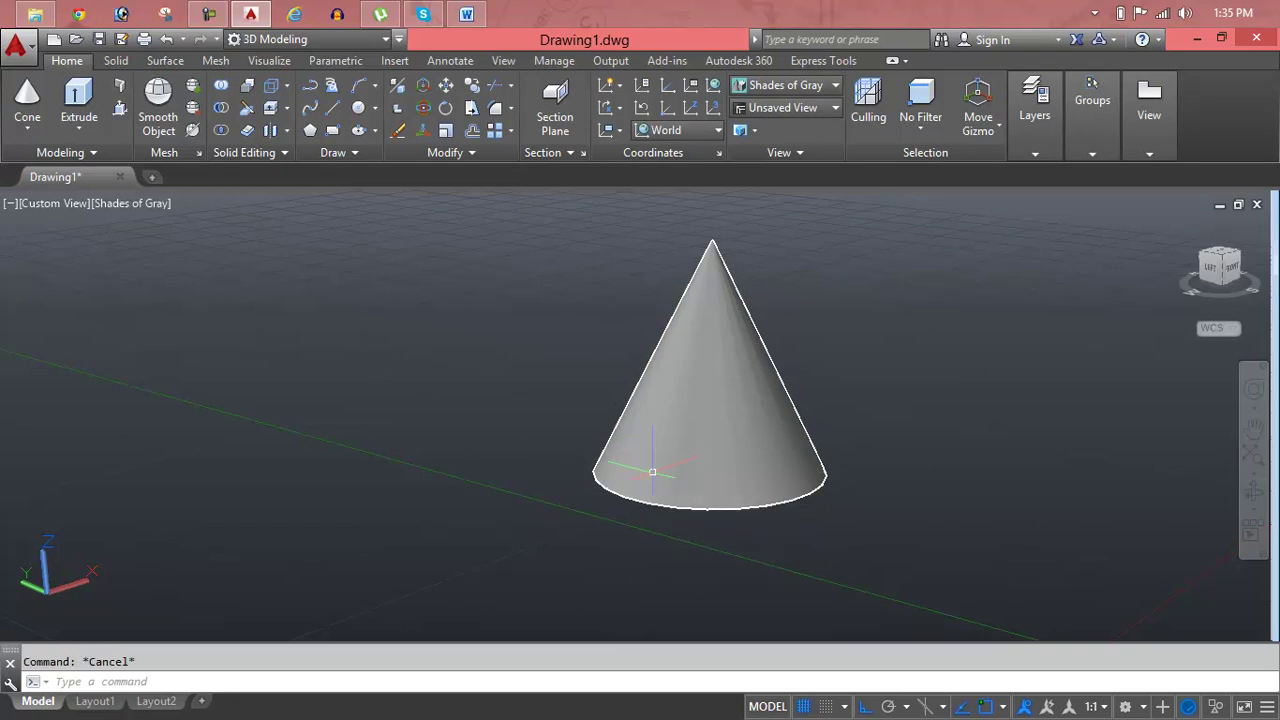
pyautogui.click(655, 470)
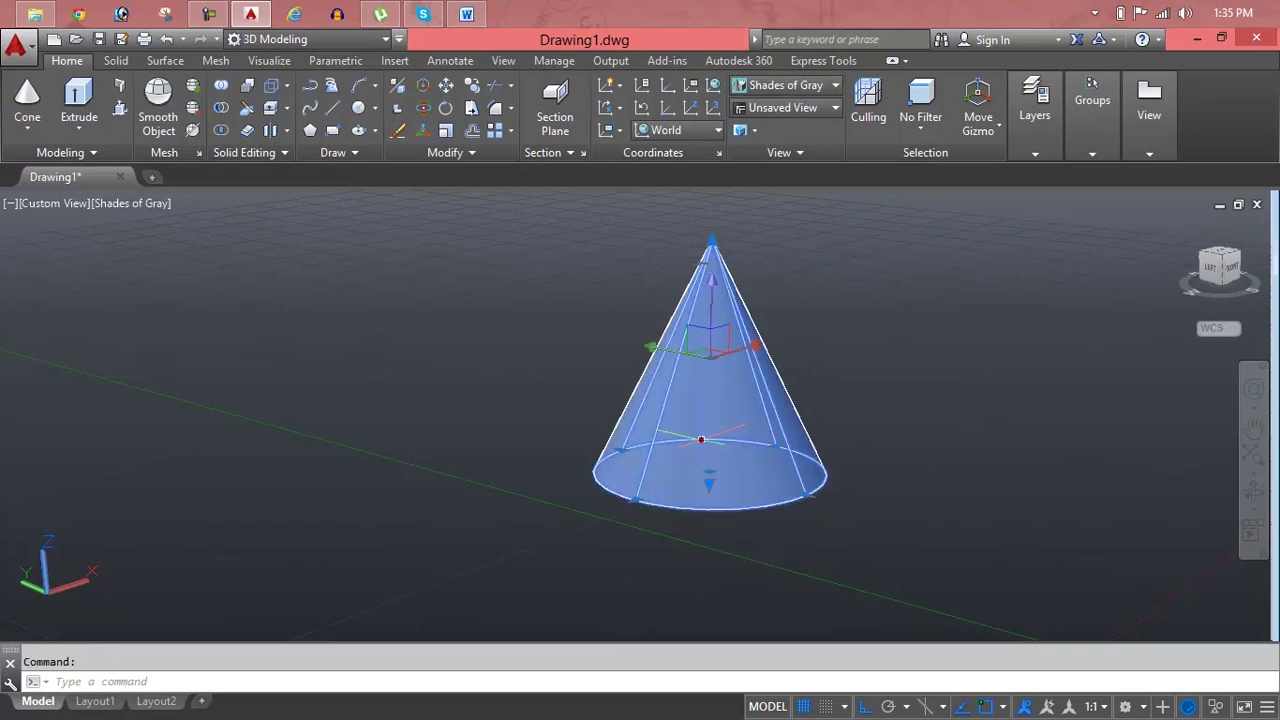
pyautogui.click(714, 345)
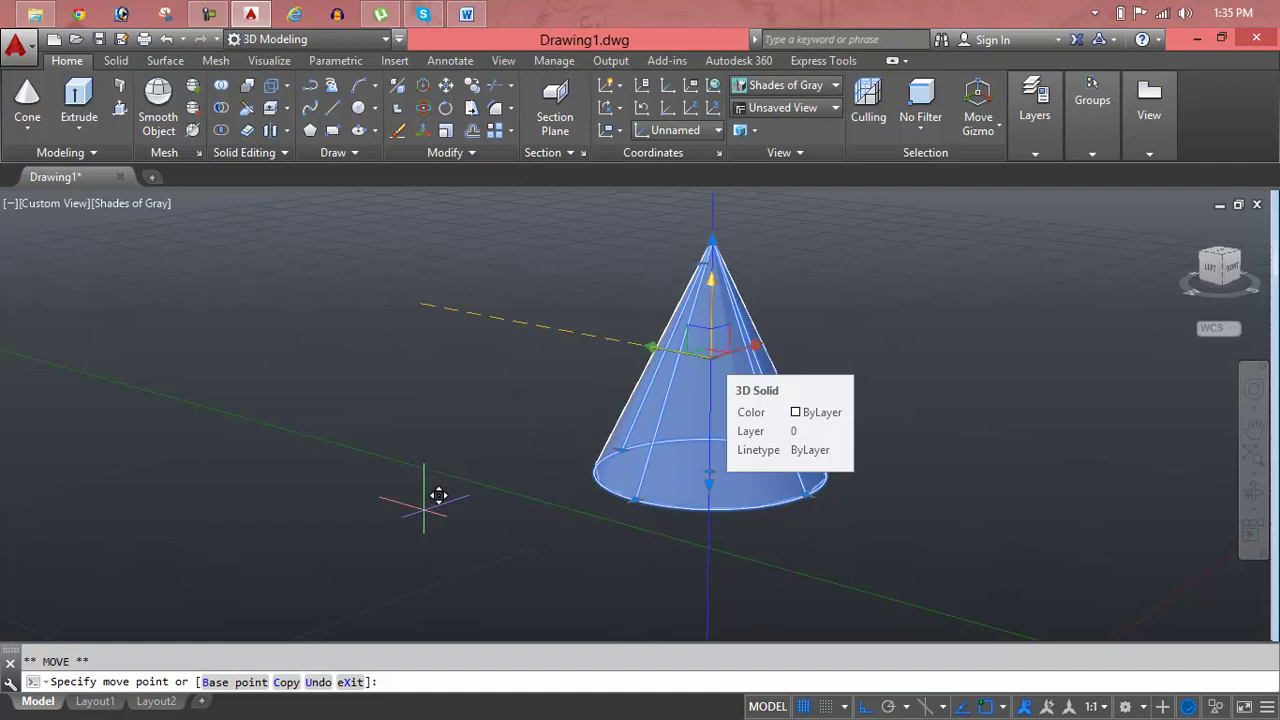
# - Enter base point 0, switch the grip edit to rotate, cancel it, and reselect the cone
pyautogui.click(222, 682)
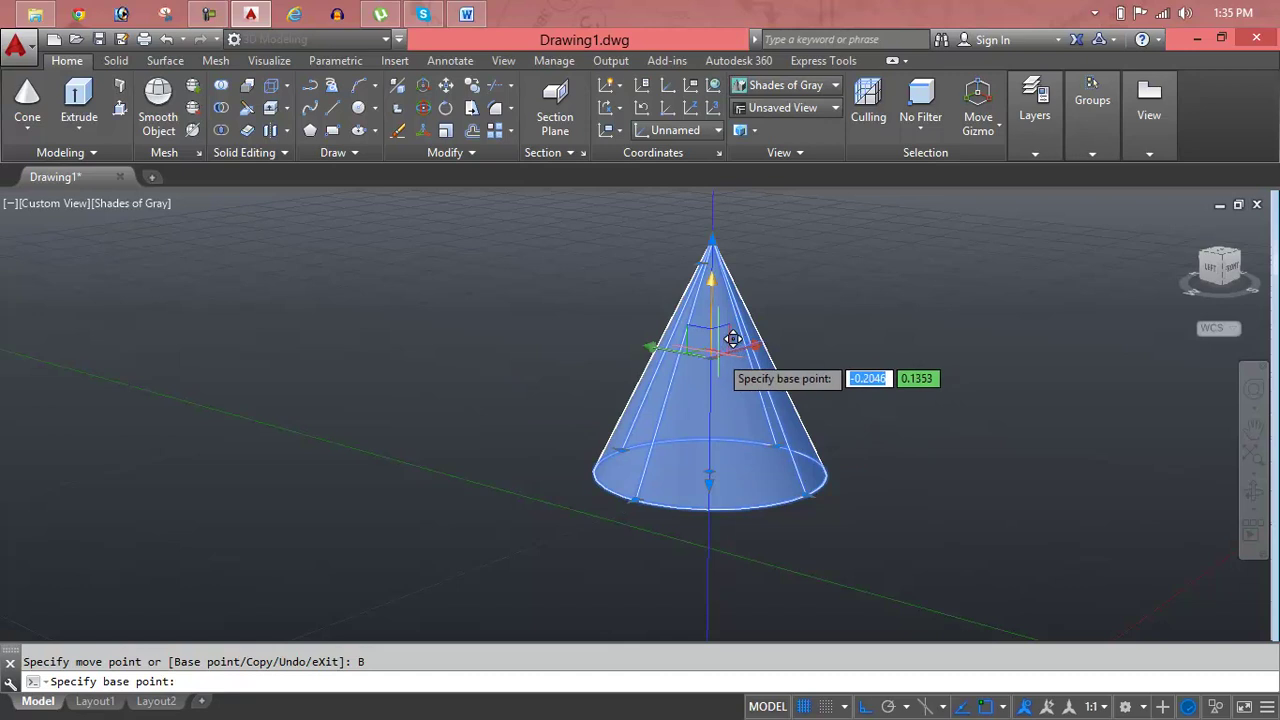
pyautogui.write('0')
pyautogui.press('Return')
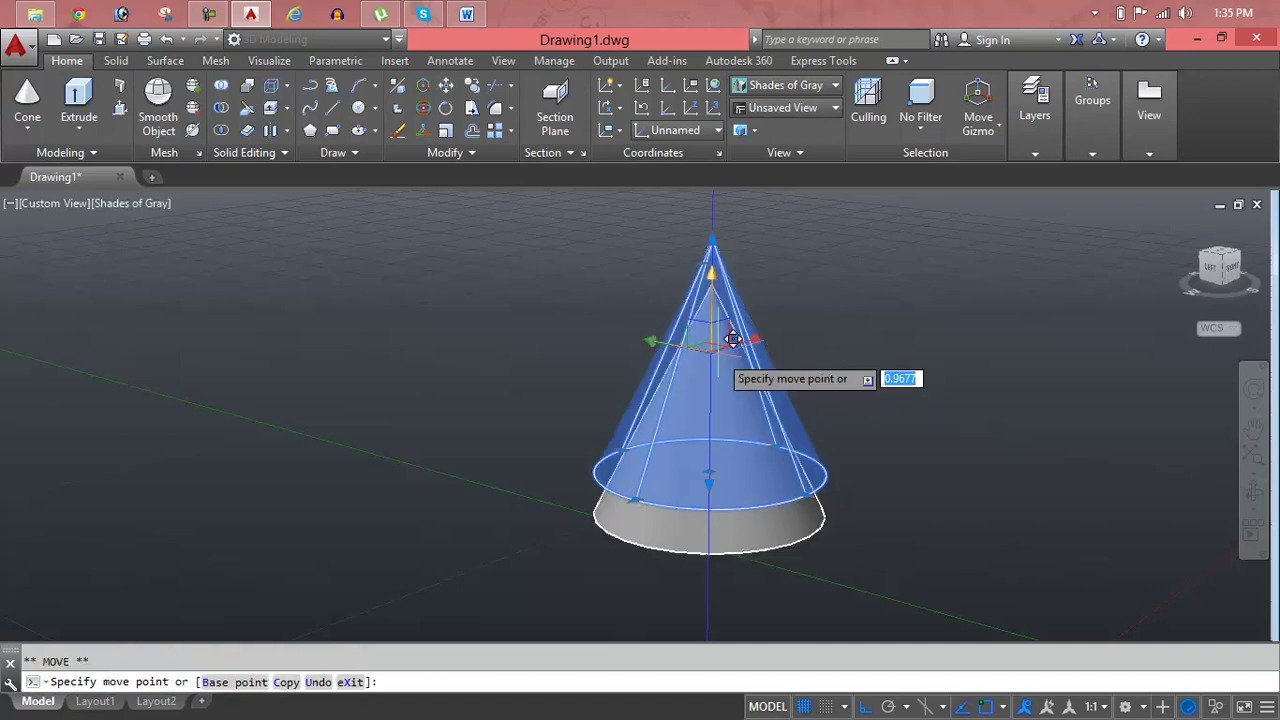
pyautogui.press('space')
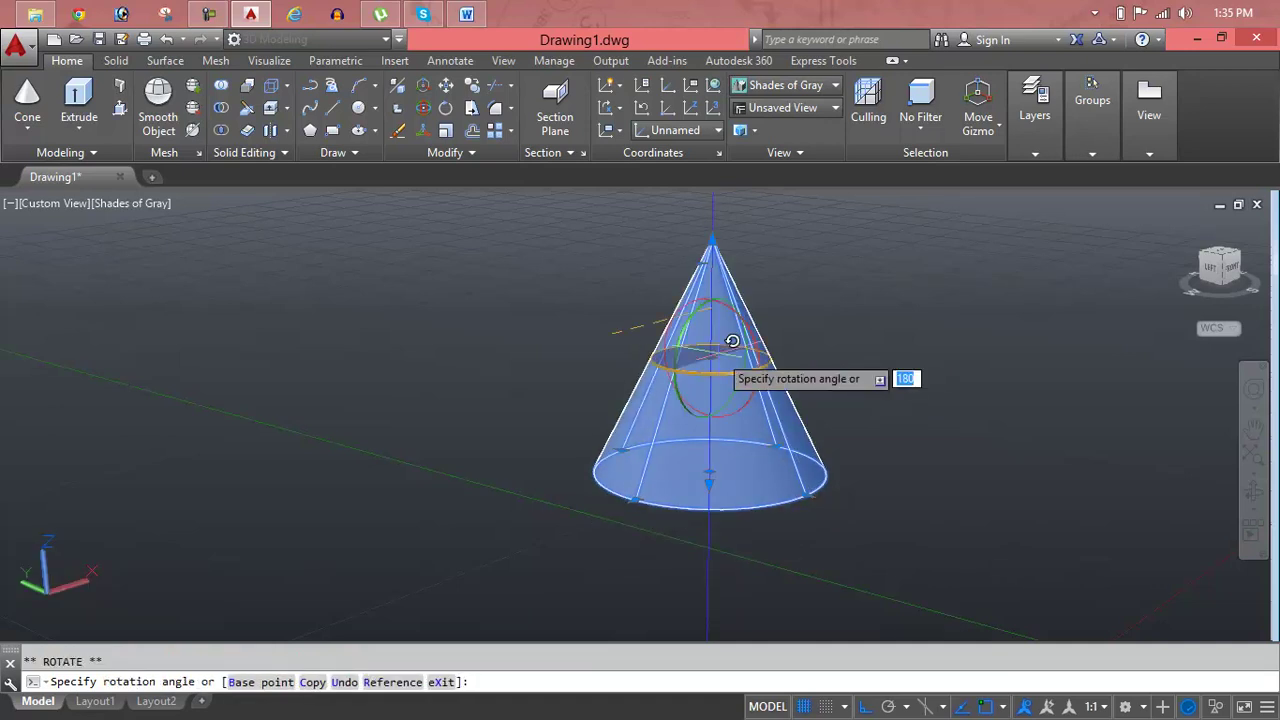
pyautogui.press('Escape')
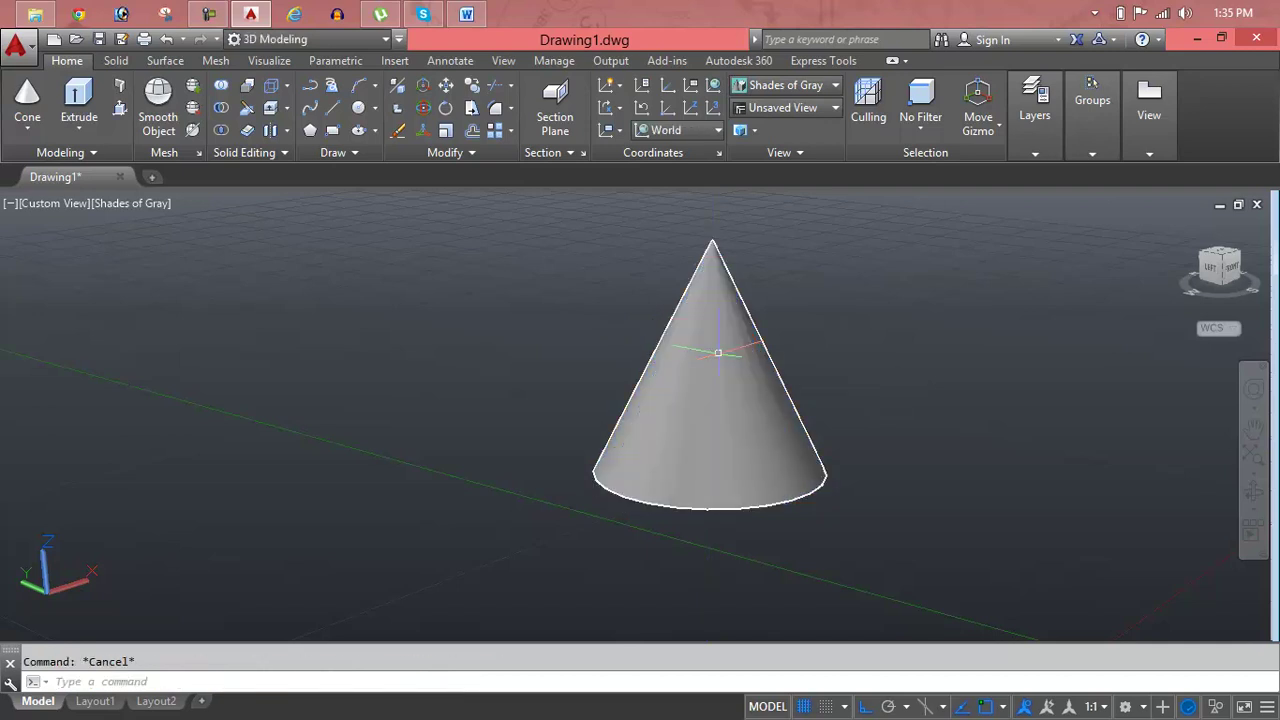
pyautogui.click(718, 353)
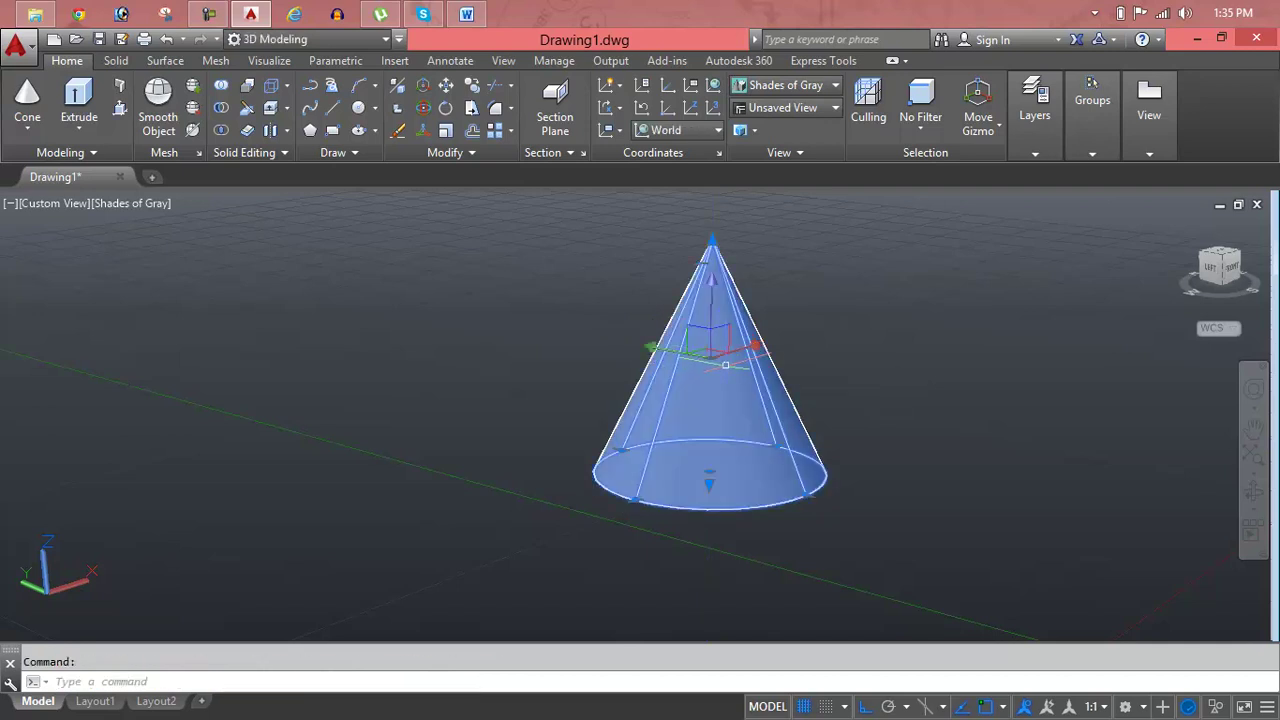
# - Copy the cone 4 units along its X axis using the gizmo with Ctrl
pyautogui.click(757, 347)
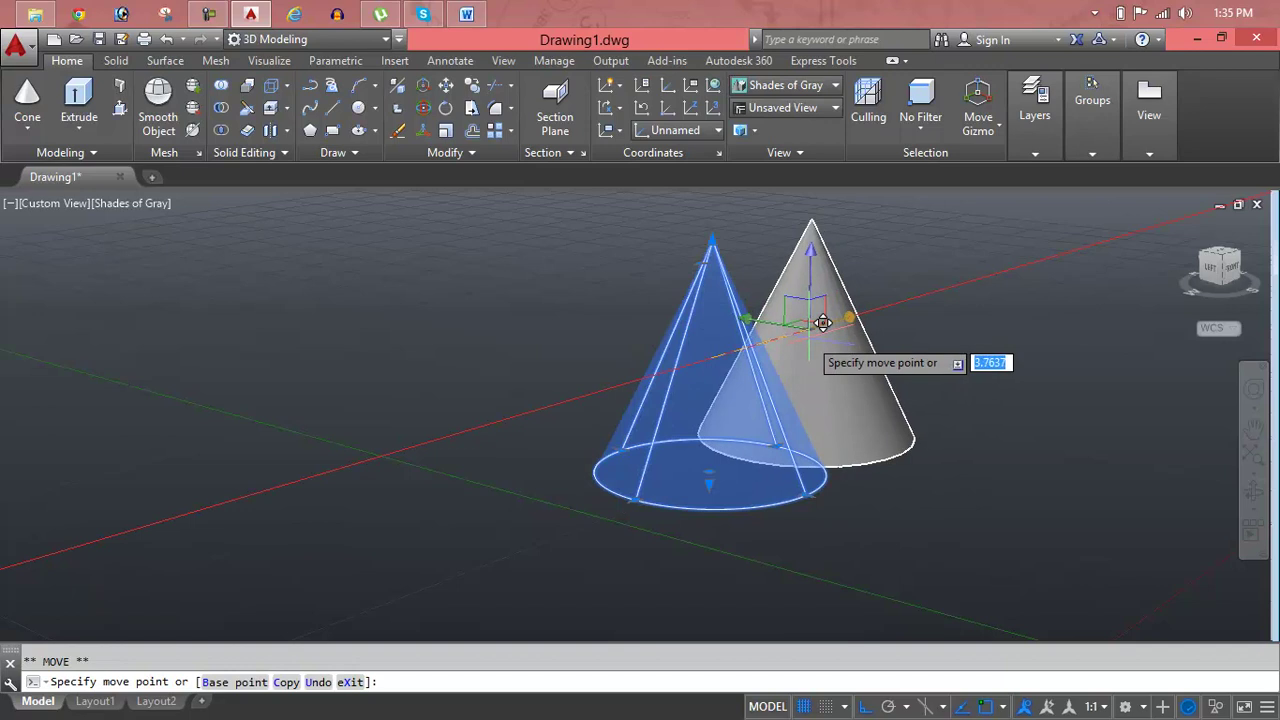
pyautogui.press('ctrl')
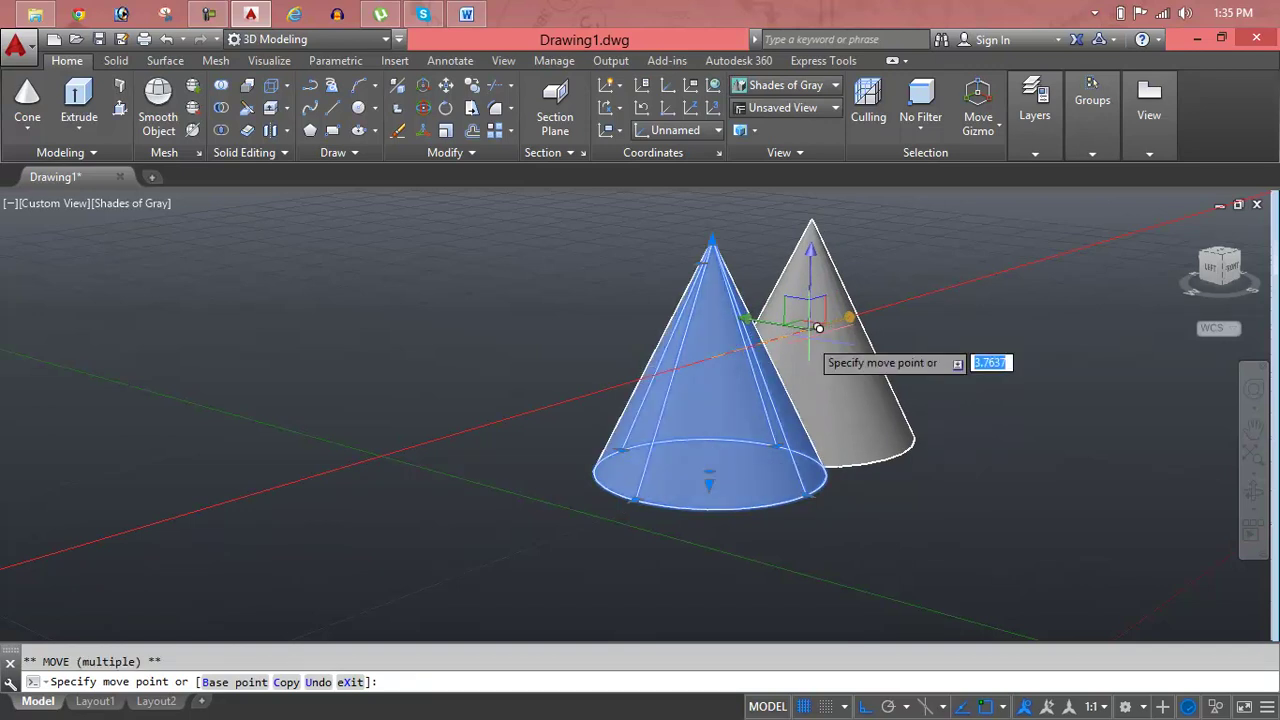
pyautogui.write('4')
pyautogui.press('Return')
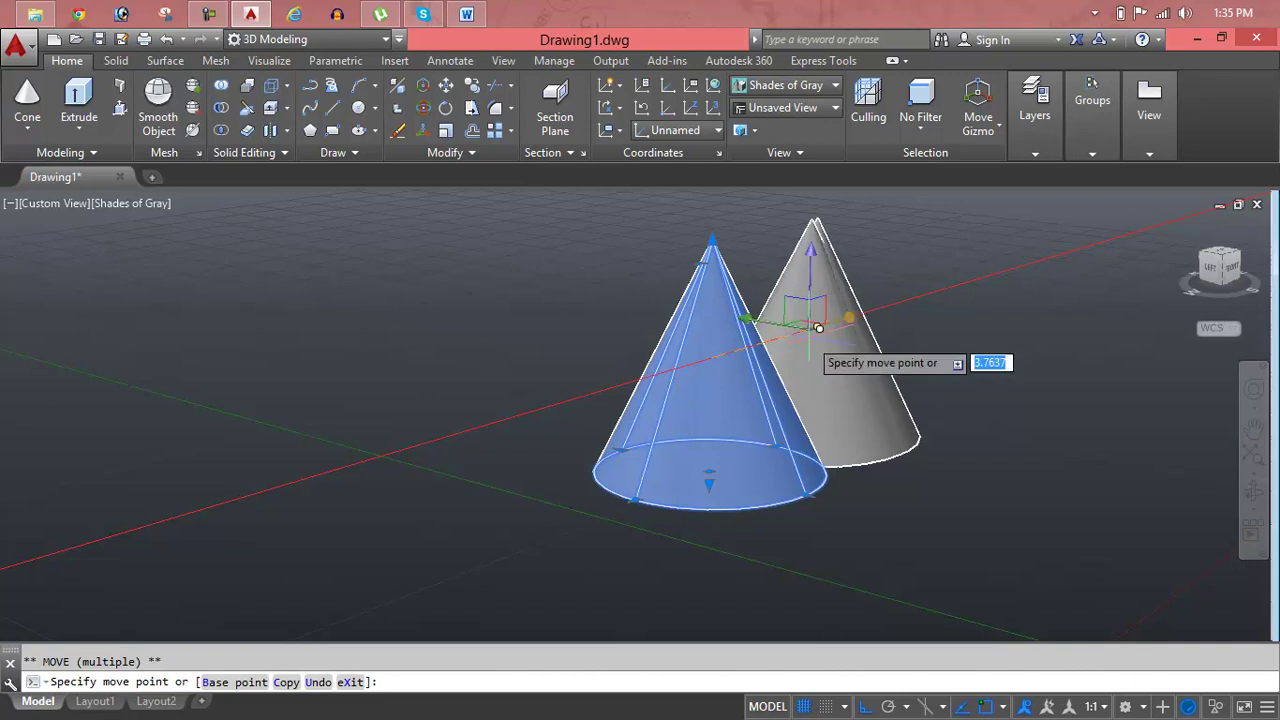
pyautogui.press('Return')
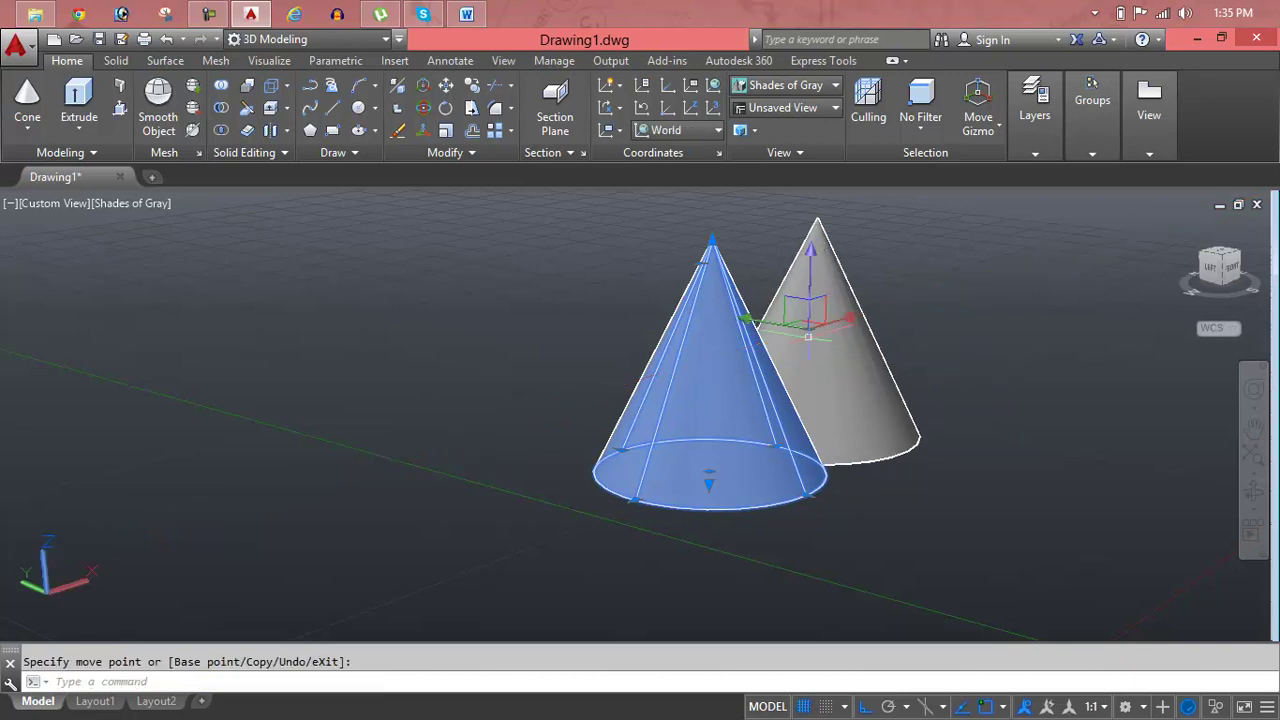
# - Close the Block Definition dialog that appeared, then undo the extra cone copy with Ctrl+Z
pyautogui.write('b')
pyautogui.press('Return')
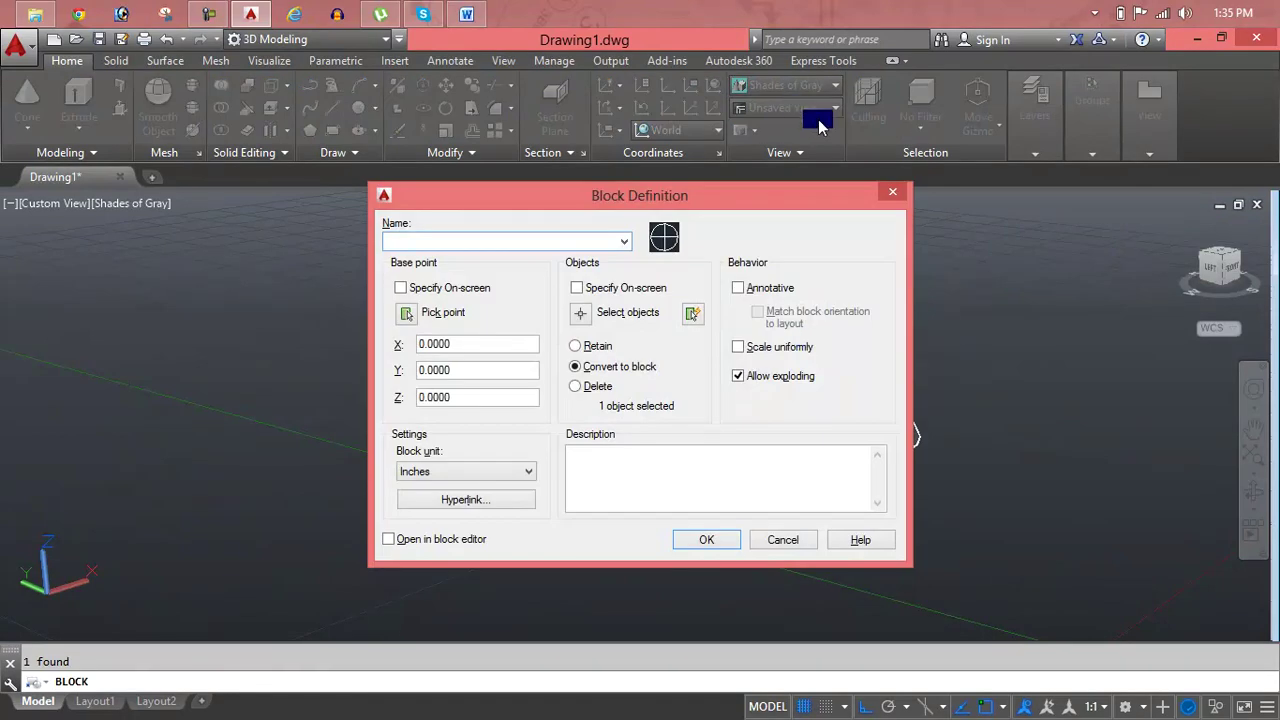
pyautogui.click(889, 190)
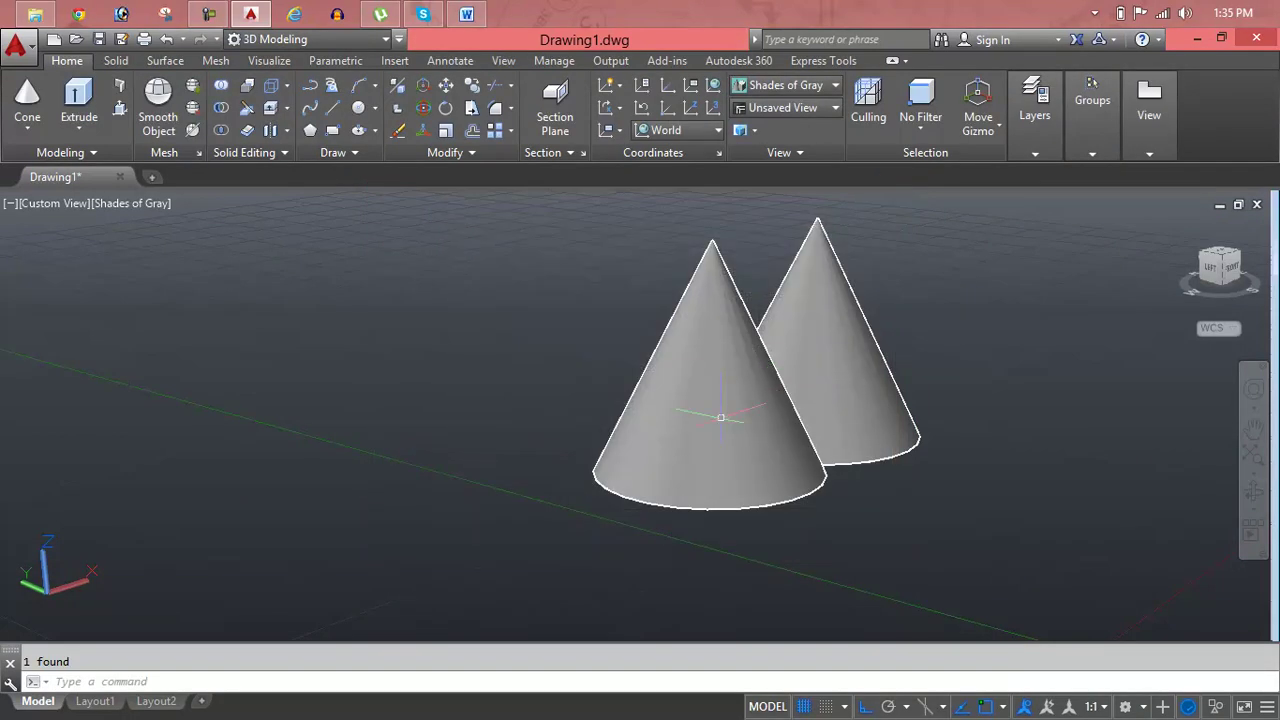
pyautogui.click(811, 337)
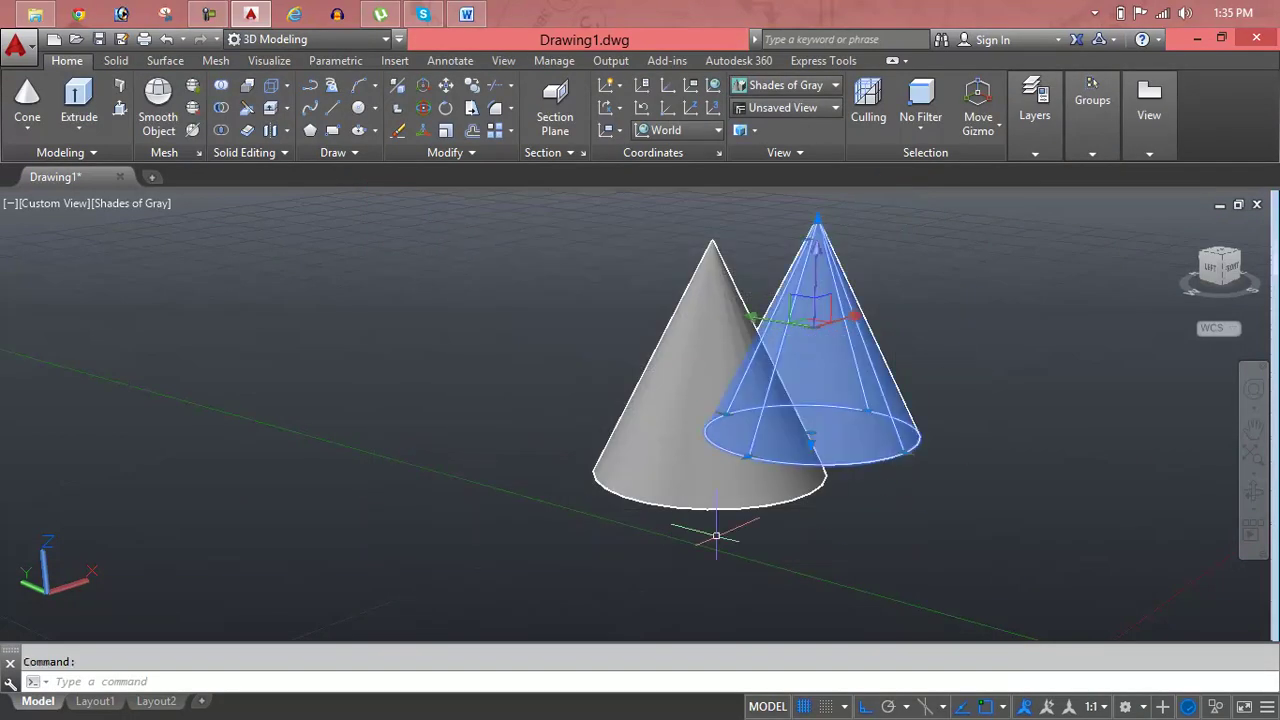
pyautogui.press('Escape')
pyautogui.hotkey('ctrl', 'z')
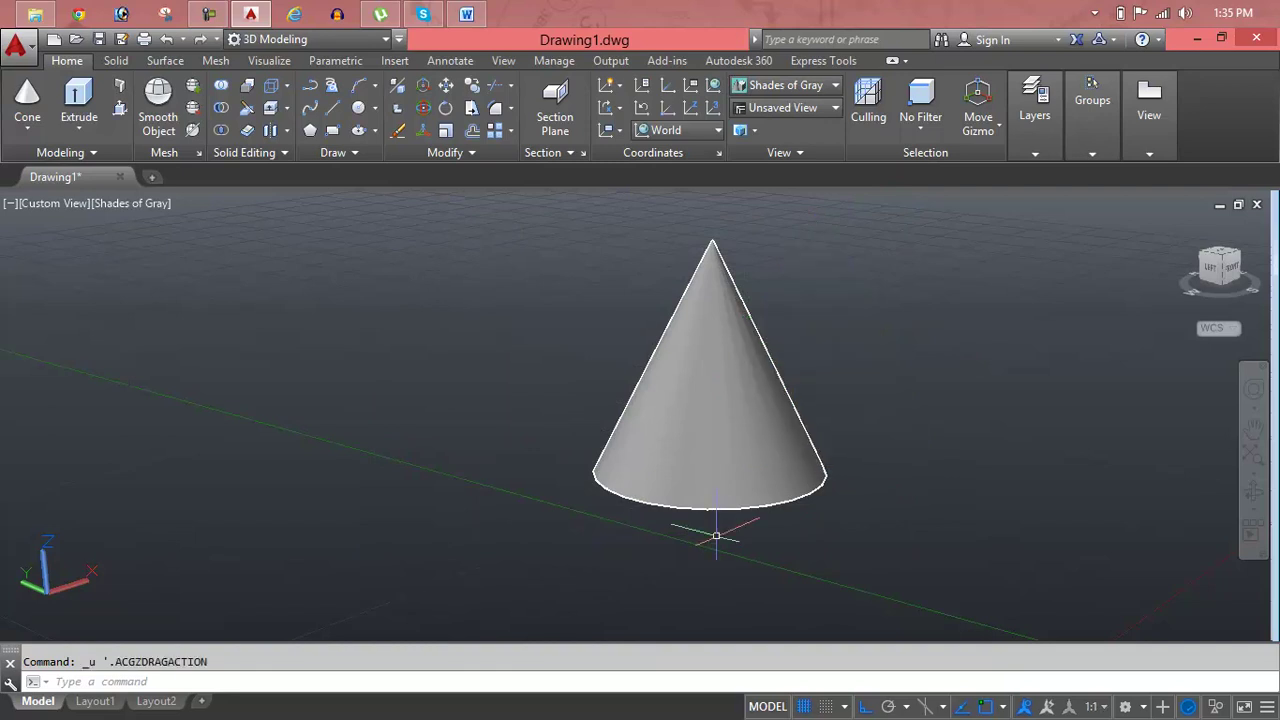
# - Select the remaining cone and zoom and pan until it appears large, beginning an X-axis gizmo move
pyautogui.click(709, 440)
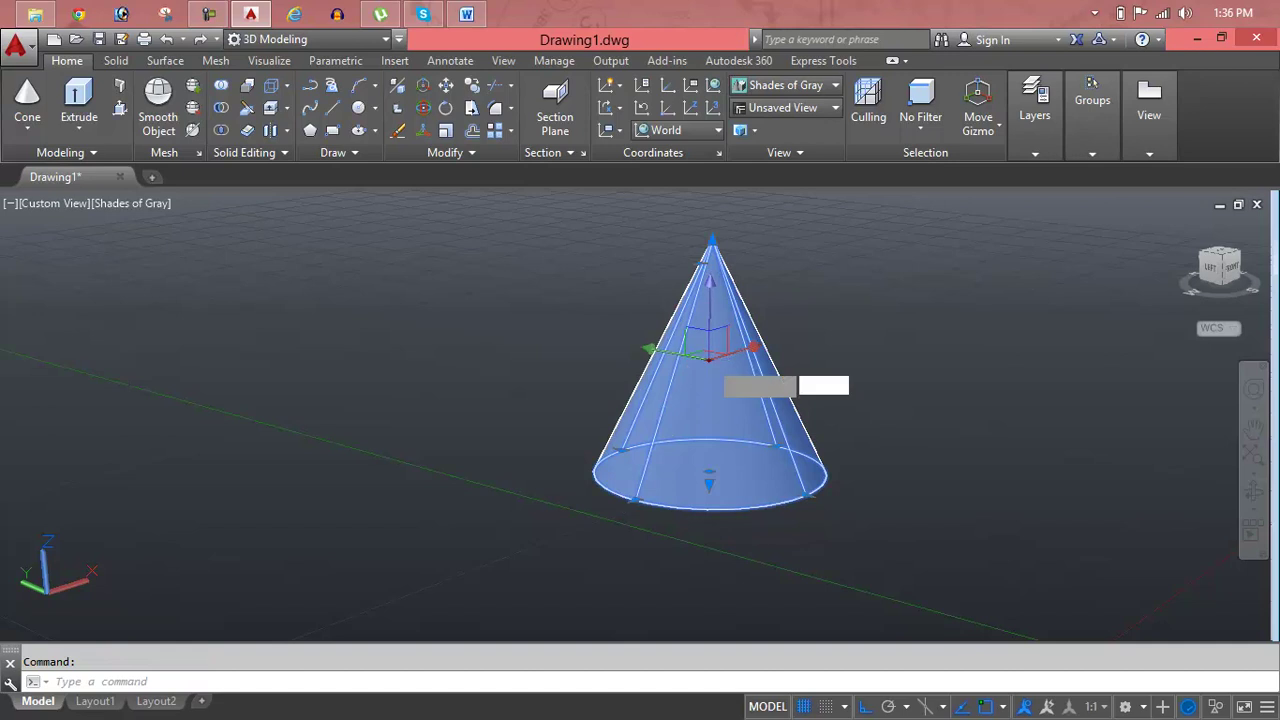
pyautogui.click(702, 360)
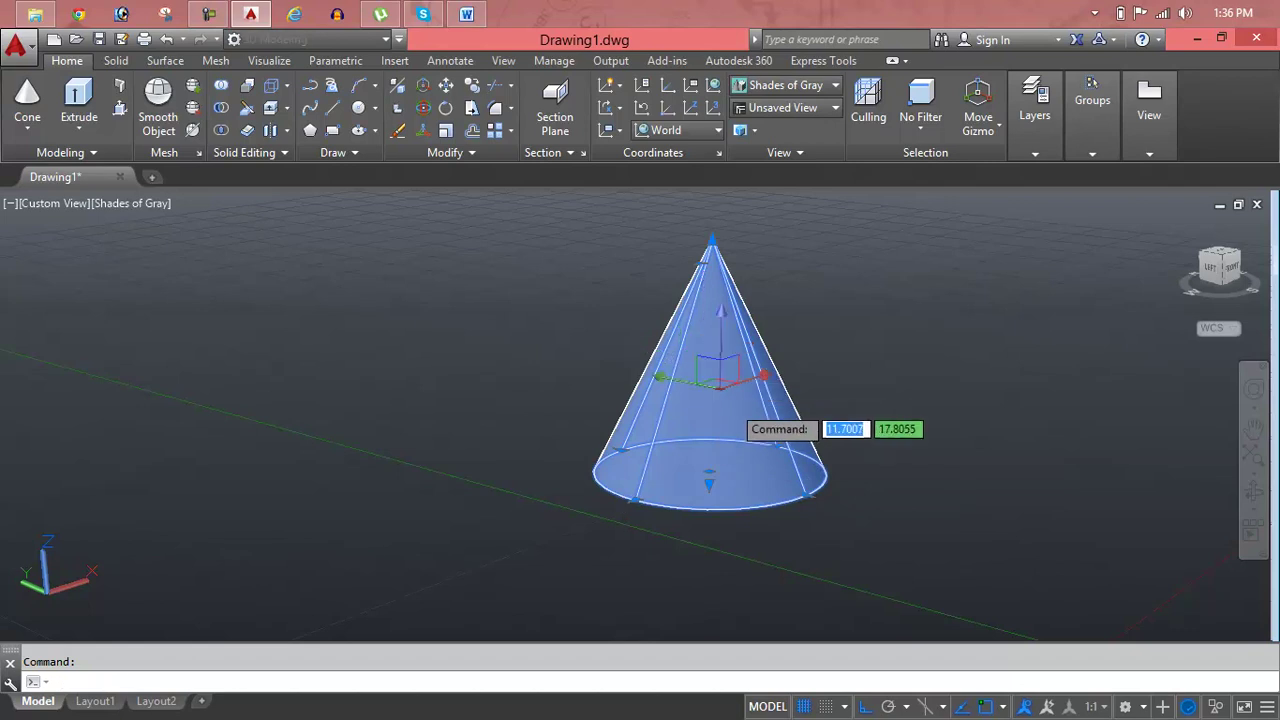
pyautogui.click(709, 471)
pyautogui.scroll(5, 738, 487)
pyautogui.scroll(-5, 738, 487)
pyautogui.moveTo(738, 487)
pyautogui.mouseDown(button='middle')
pyautogui.moveTo(691, 449)
pyautogui.moveTo(734, 509)
pyautogui.moveTo(669, 457)
pyautogui.mouseUp(button='middle')
pyautogui.scroll(2, 672, 516)
pyautogui.moveTo(660, 500); pyautogui.dragTo(659, 510, button='middle')
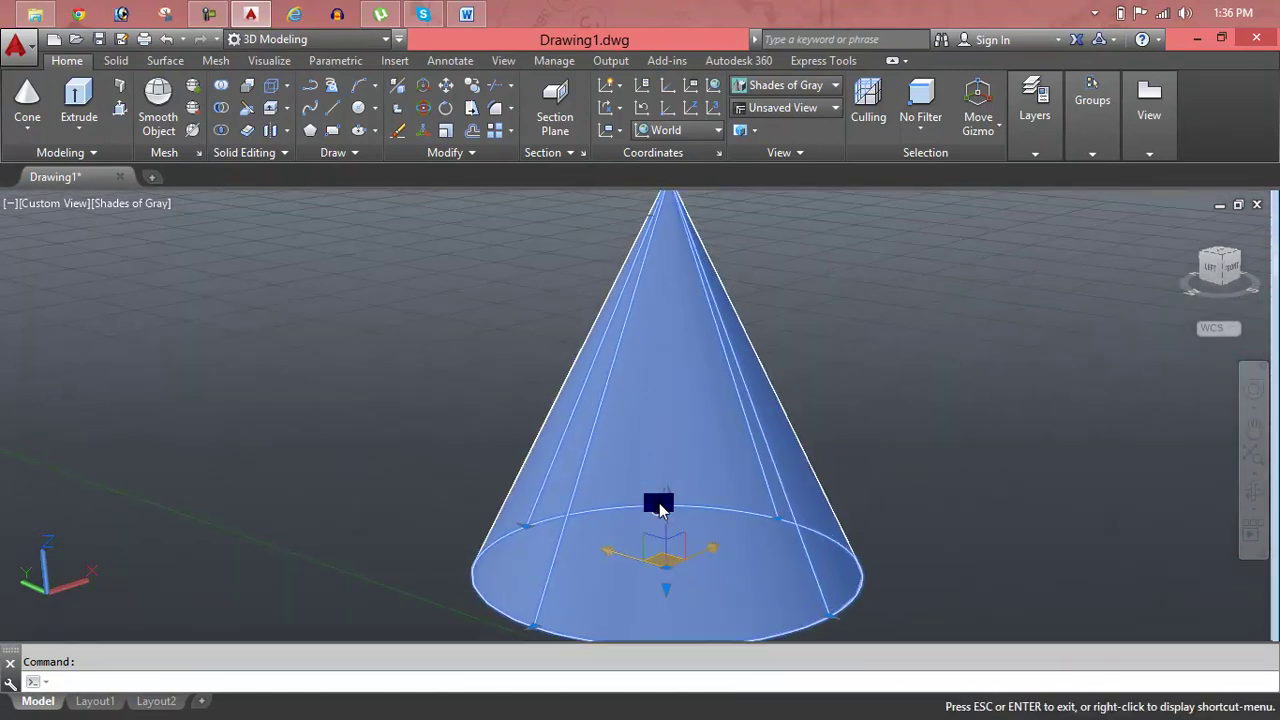
pyautogui.click(625, 553)
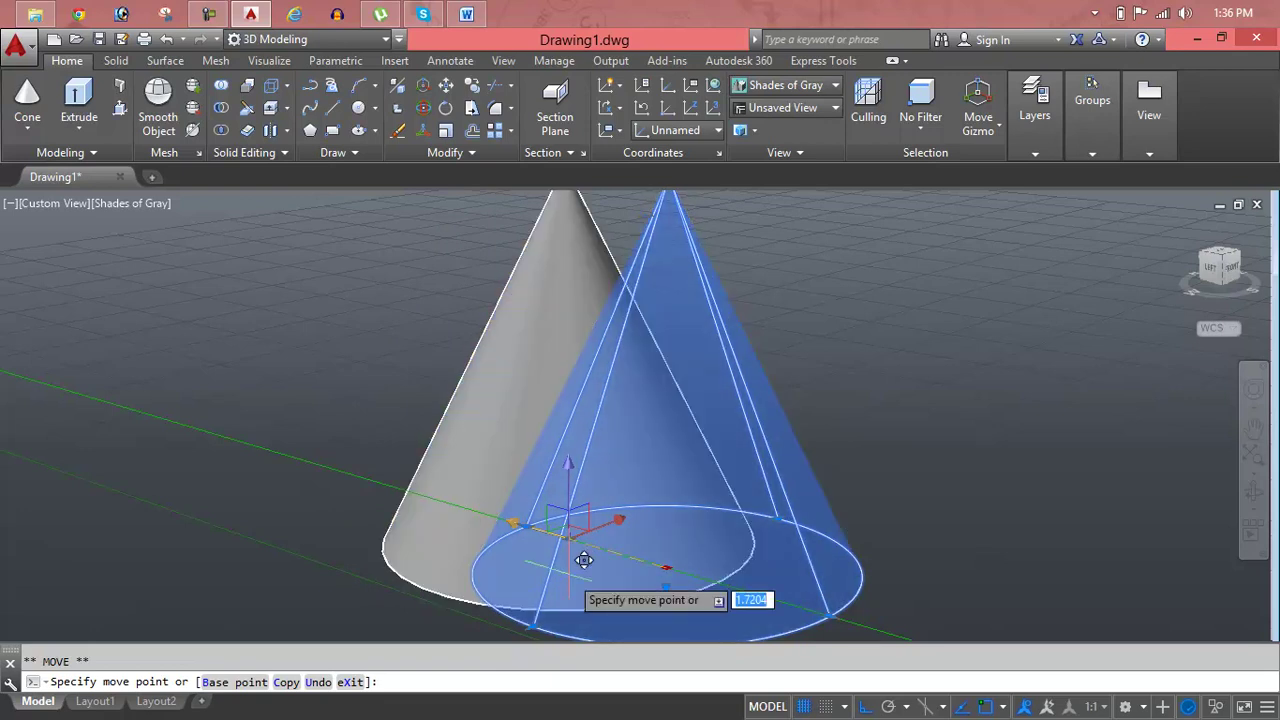
# - Exit the X-axis move with X, then raise the cone 2 units along Z
pyautogui.write('x')
pyautogui.press('Return')
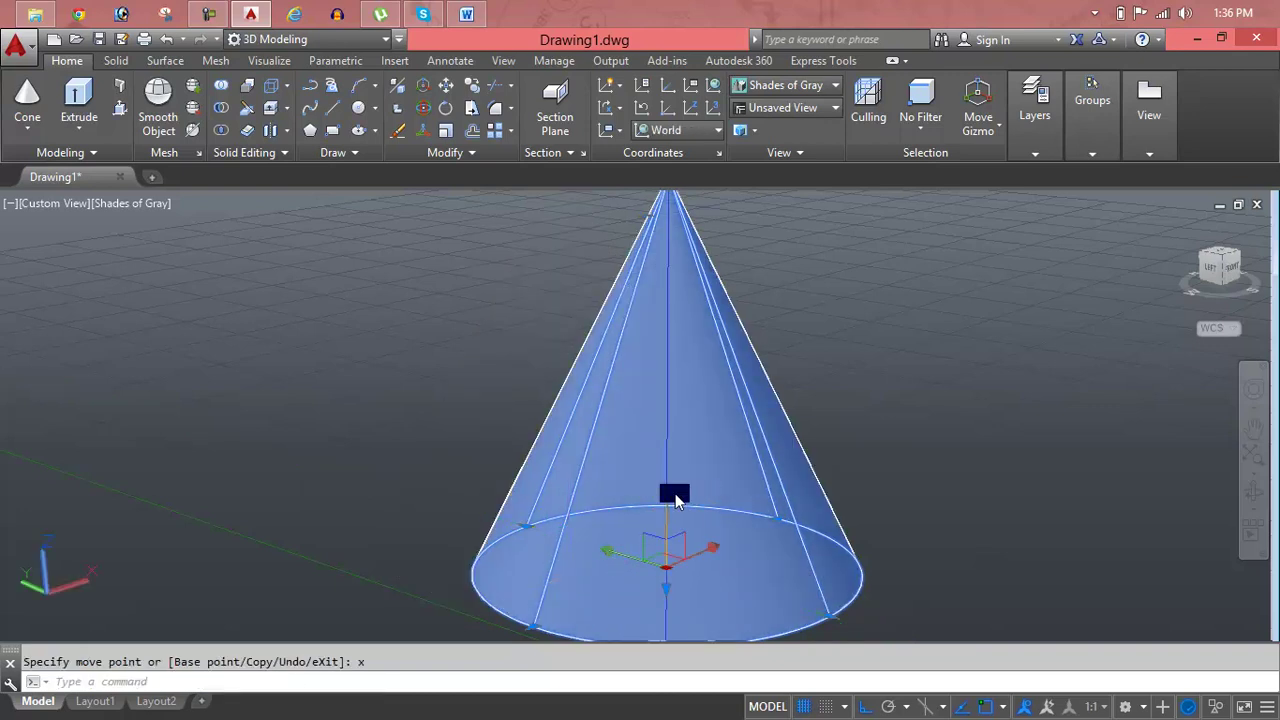
pyautogui.click(667, 488)
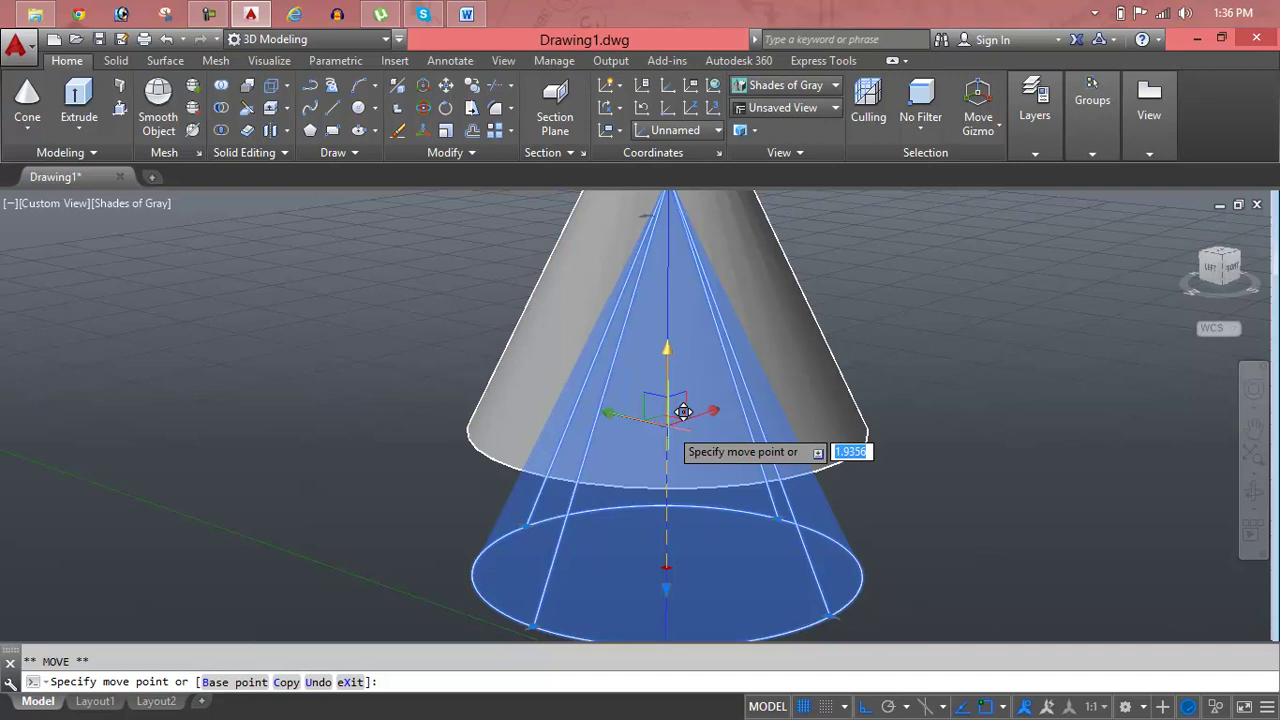
pyautogui.write('2')
pyautogui.press('Return')
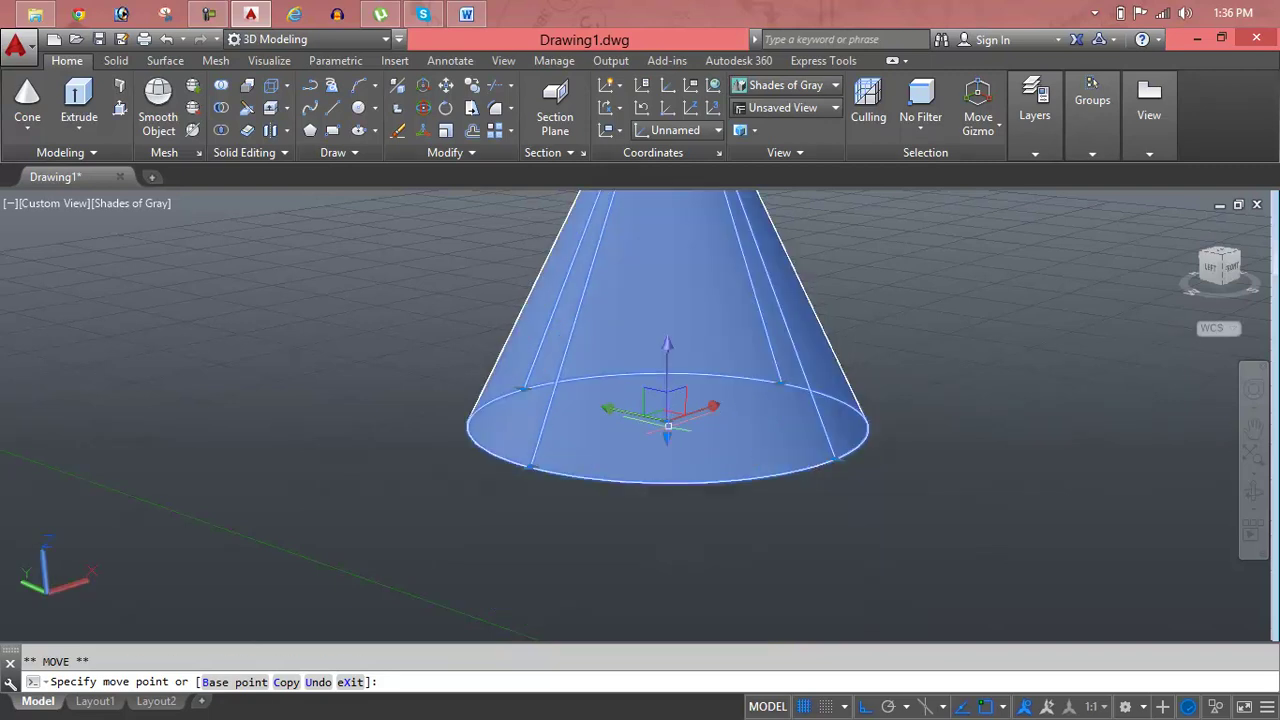
pyautogui.scroll(-4, 668, 427)
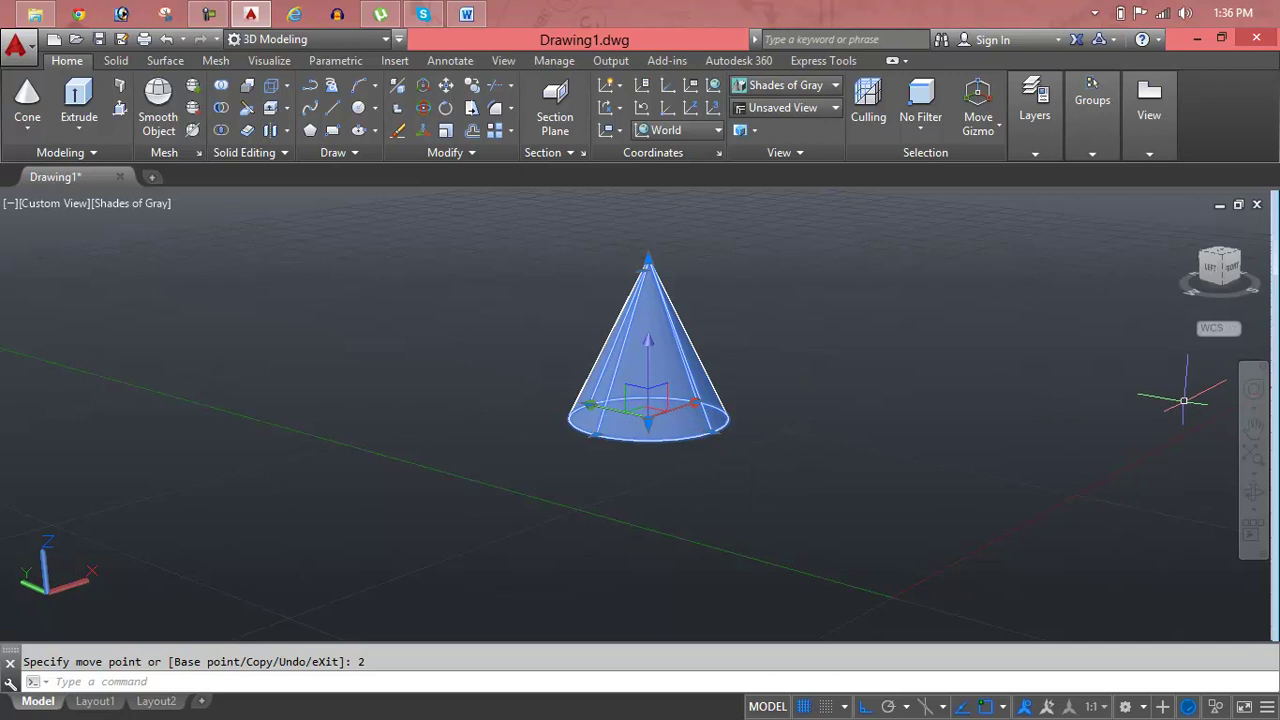
# - Orbit and pan around the cone, then delete it to empty the drawing
pyautogui.moveTo(1110, 386)
pyautogui.keyDown('shift'); pyautogui.mouseDown(button='middle')
pyautogui.moveTo(1074, 335)
pyautogui.moveTo(1060, 389)
pyautogui.mouseUp(button='middle'); pyautogui.keyUp('shift')
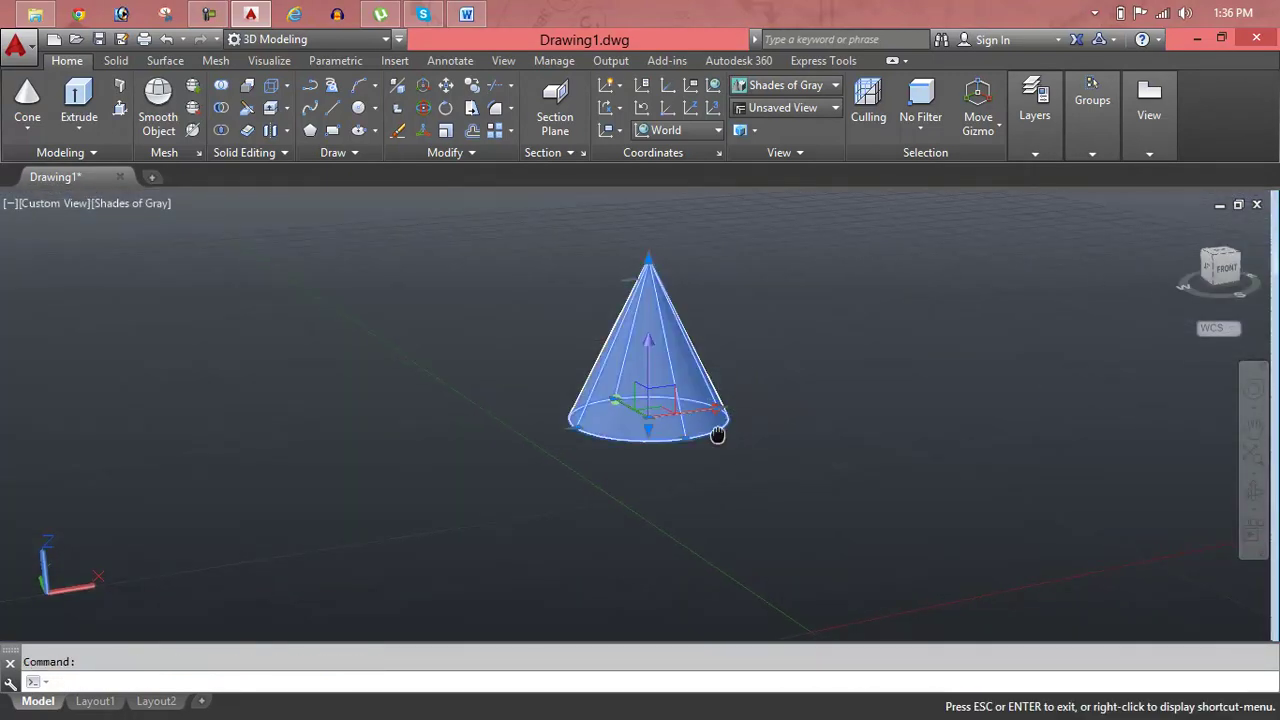
pyautogui.moveTo(717, 434)
pyautogui.mouseDown(button='middle')
pyautogui.moveTo(743, 308)
pyautogui.moveTo(751, 363)
pyautogui.moveTo(693, 412)
pyautogui.mouseUp(button='middle')
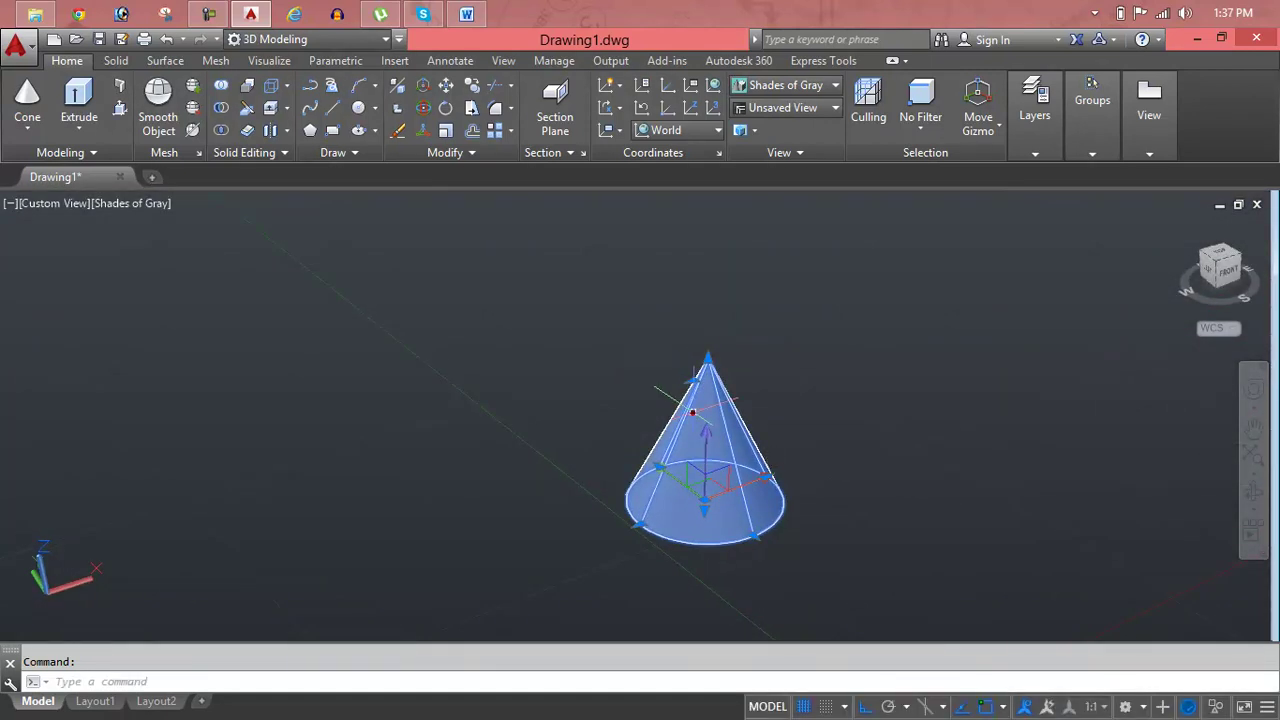
pyautogui.press('Delete')
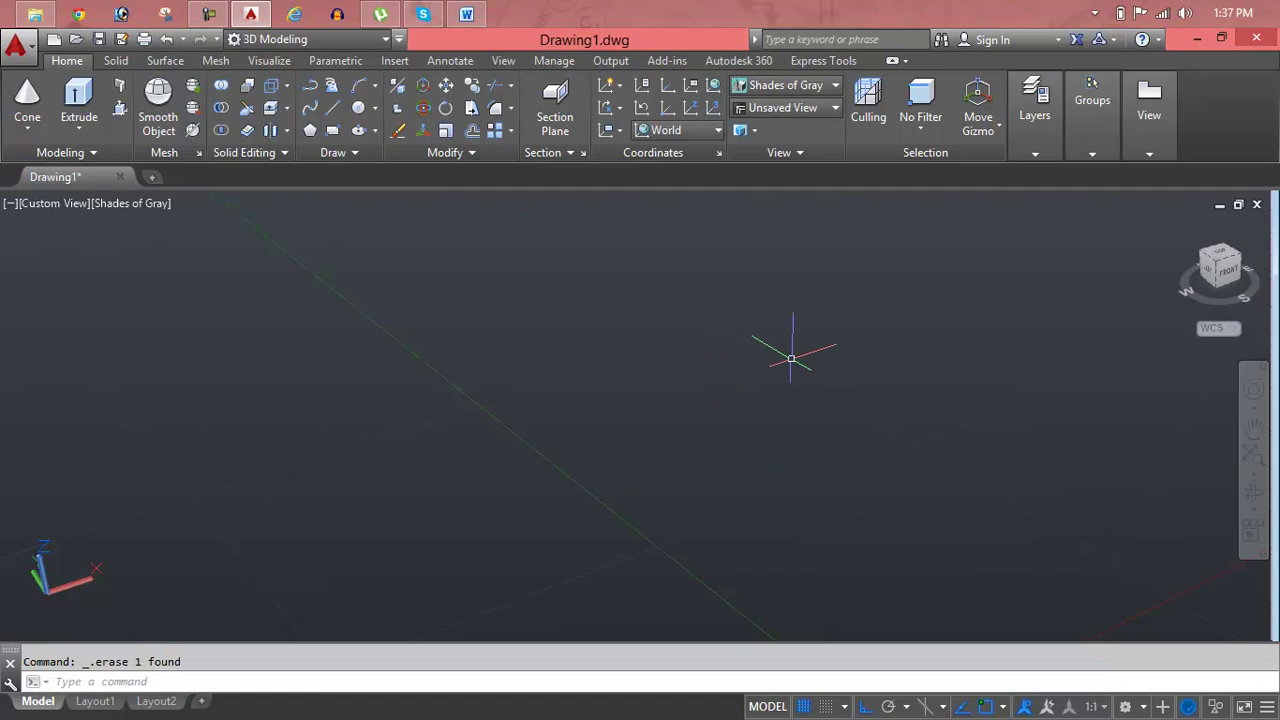
pyautogui.press('Escape')
# - Draw a solid box from two base corners and a height, then launch 3DROTATE
pyautogui.moveTo(741, 385); pyautogui.dragTo(770, 355, button='middle')
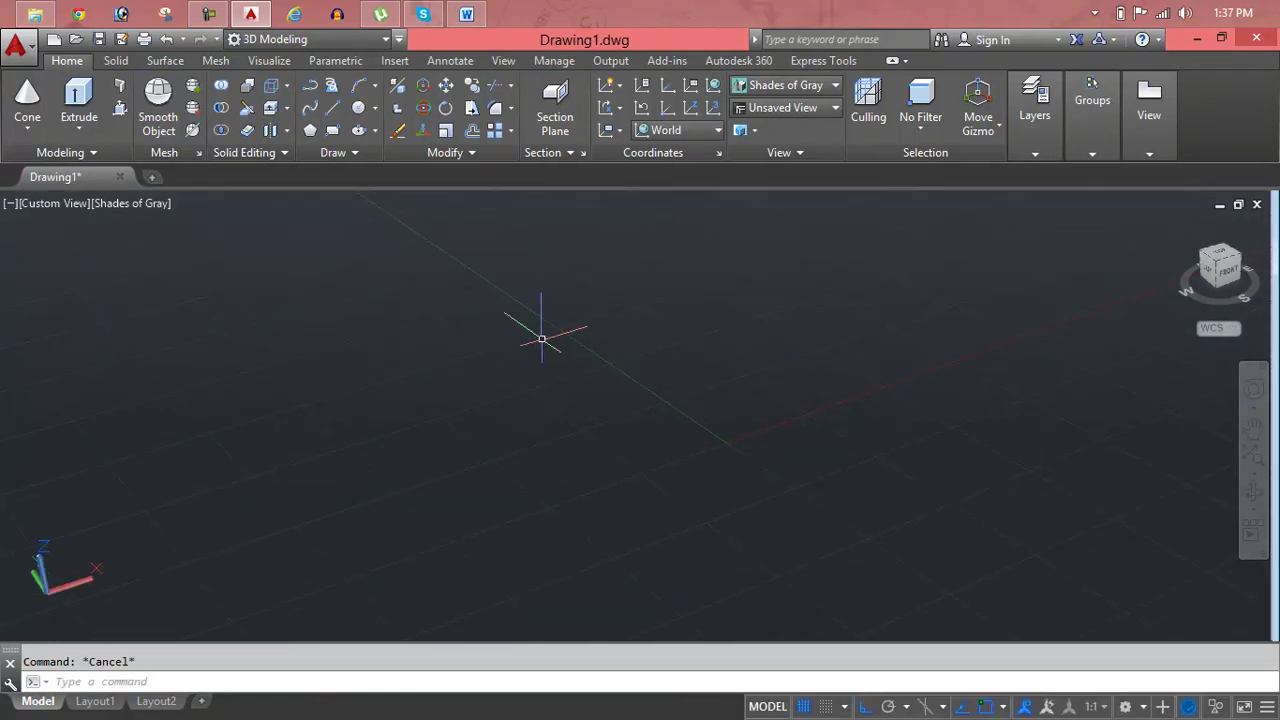
pyautogui.click(80, 128)
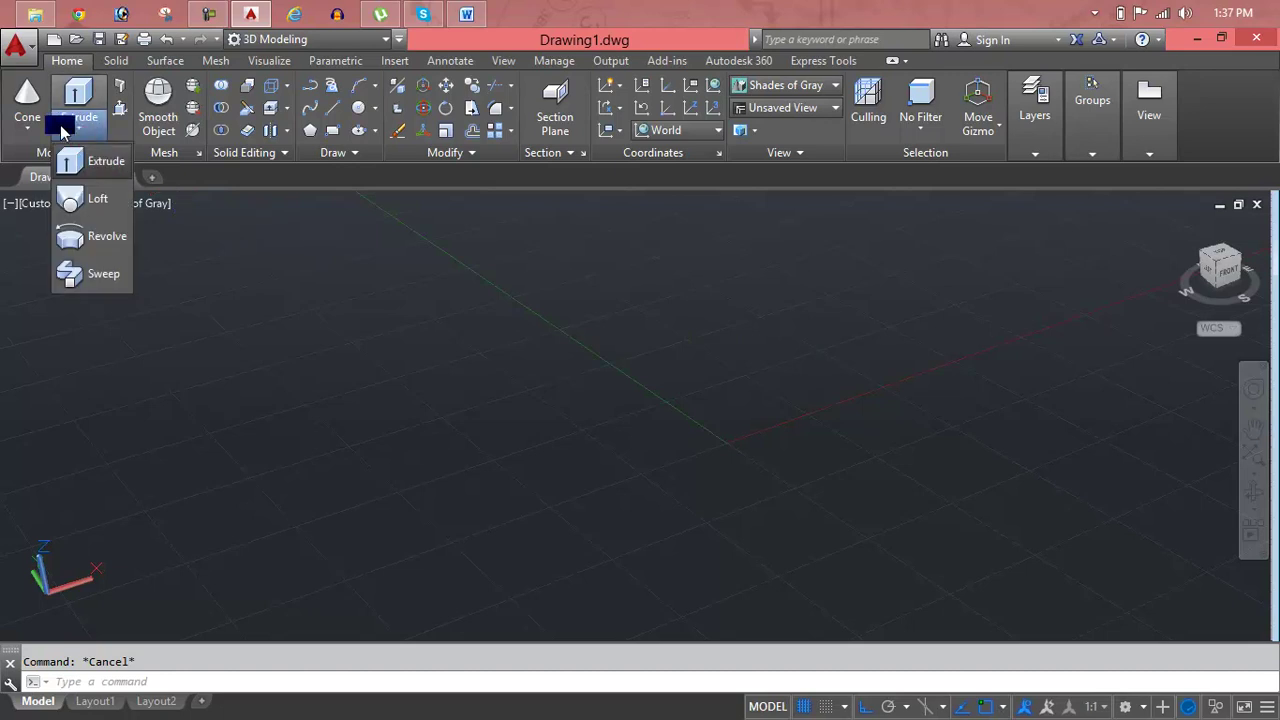
pyautogui.click(30, 127)
pyautogui.click(28, 127)
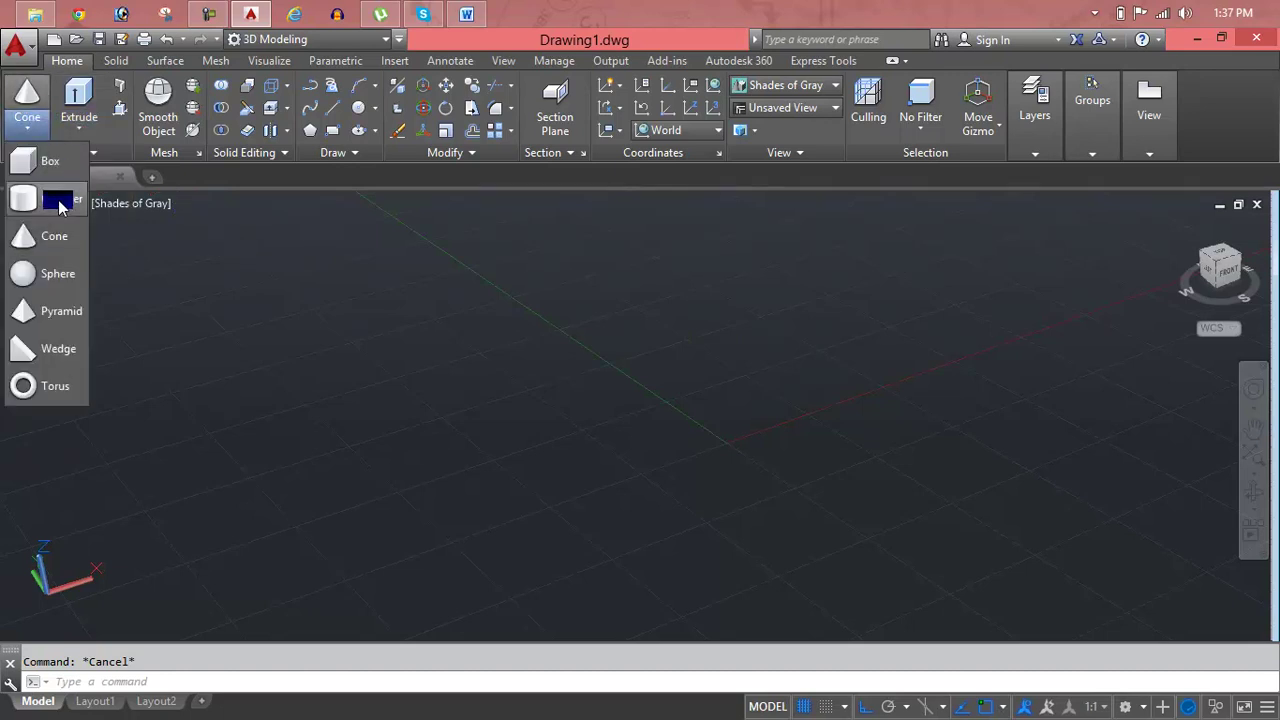
pyautogui.click(42, 168)
pyautogui.click(525, 440)
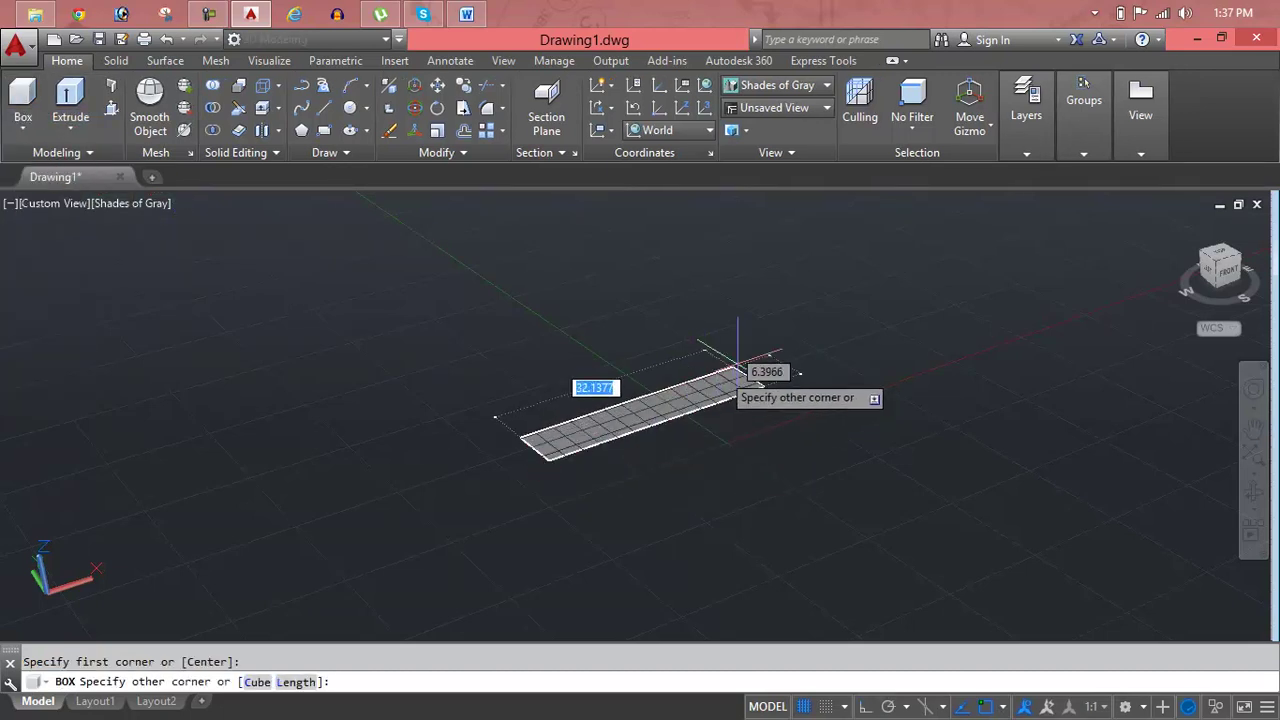
pyautogui.click(651, 287)
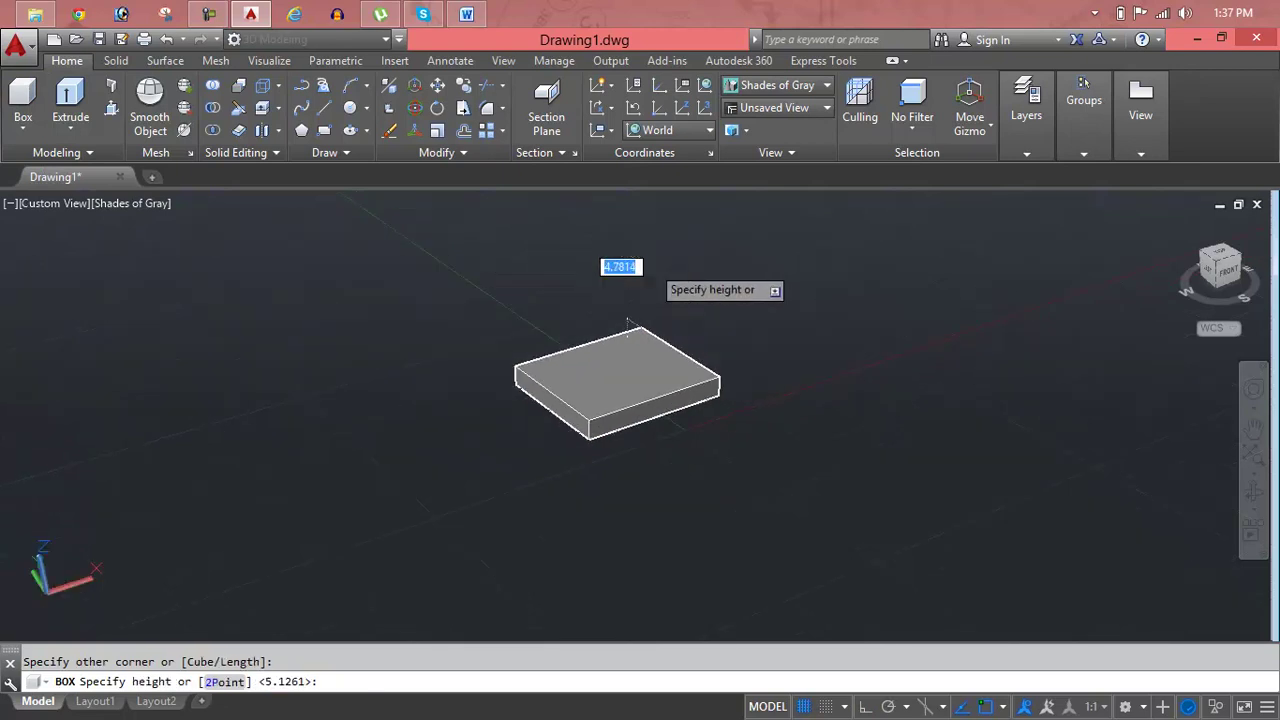
pyautogui.click(645, 225)
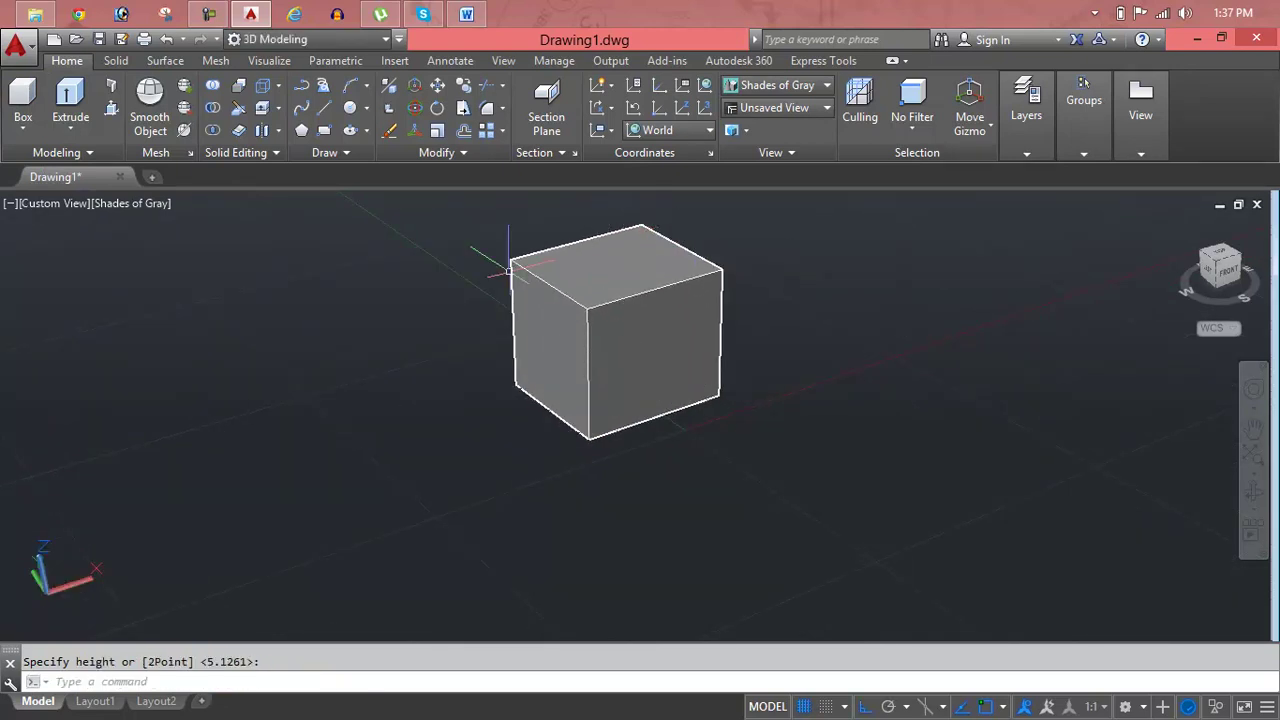
pyautogui.press('Escape')
pyautogui.click(414, 107)
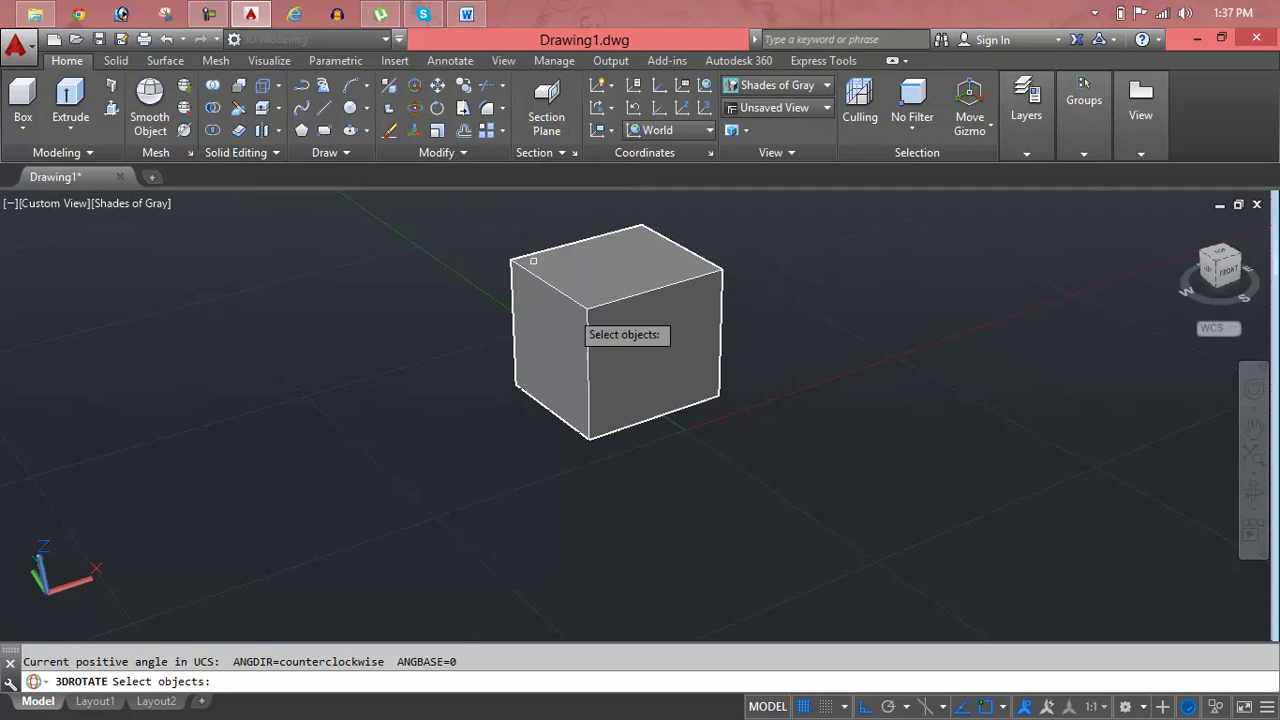
# - Select the box as the 3DROTATE object and zoom in to find a base point
pyautogui.click(639, 352)
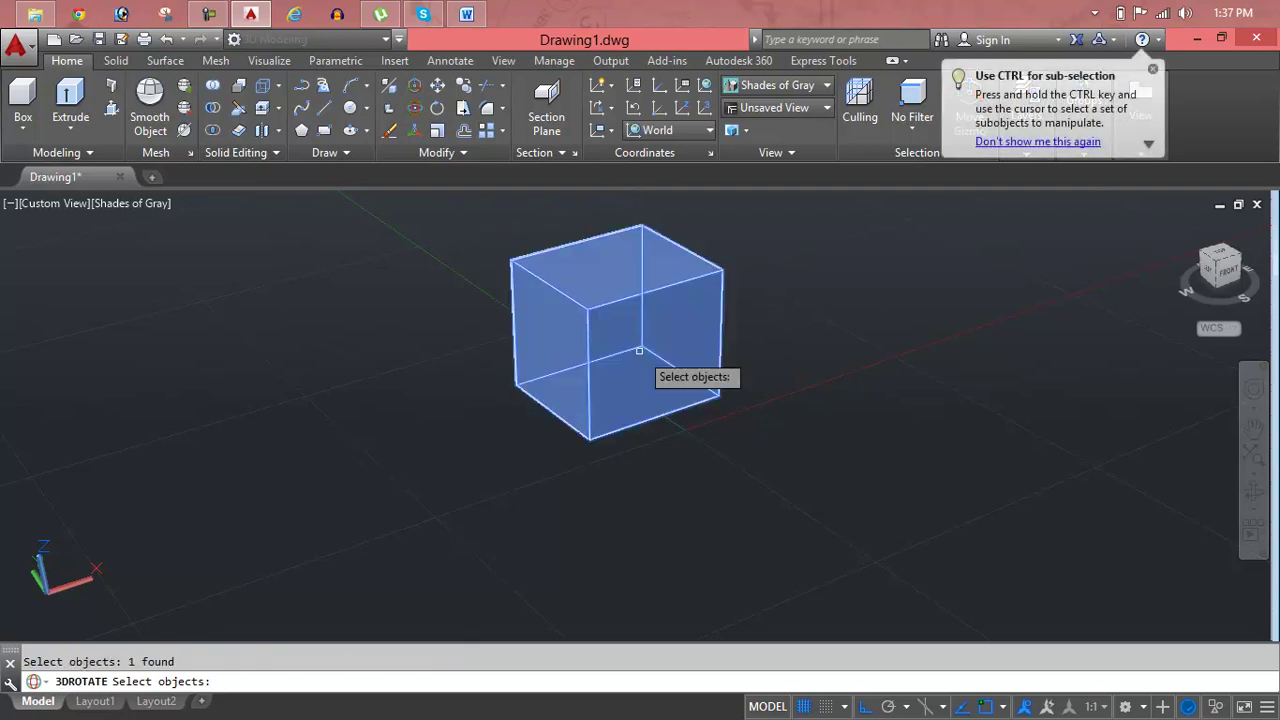
pyautogui.press('Return')
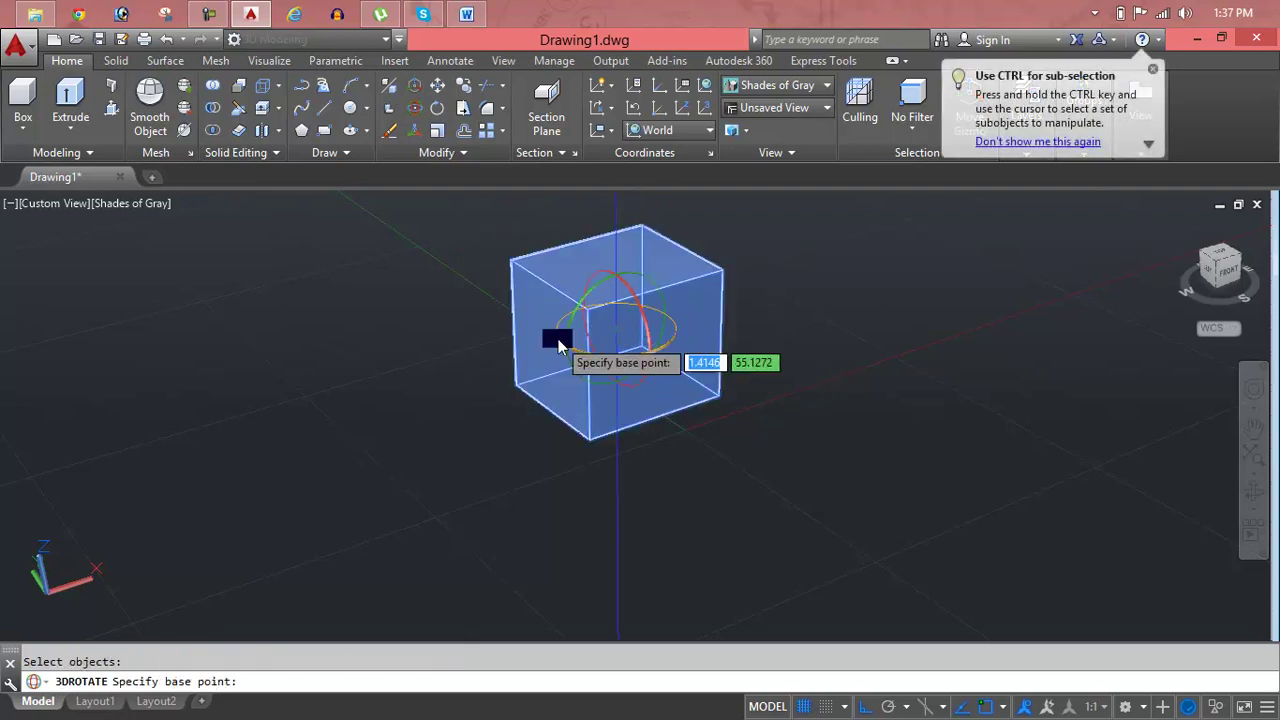
pyautogui.scroll(4, 558, 339)
pyautogui.scroll(-2, 609, 344)
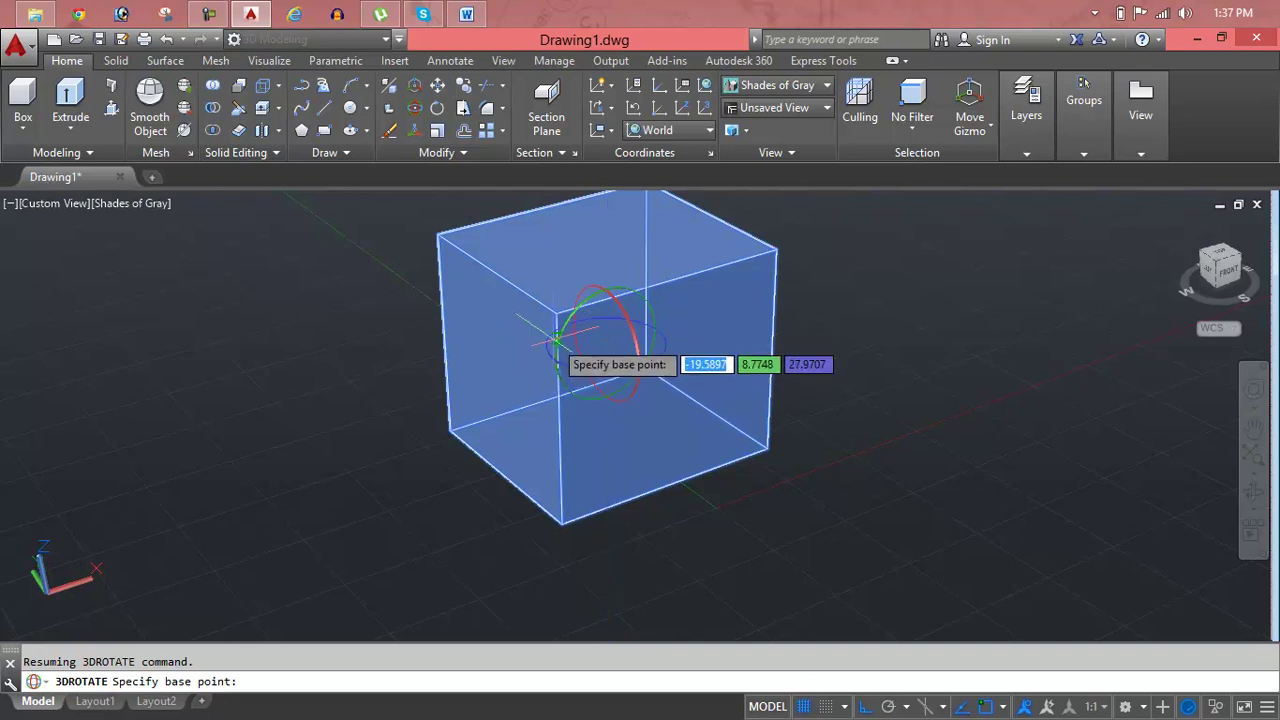
# - Set the base point on the box and rotate it 180 degrees
pyautogui.click(616, 301)
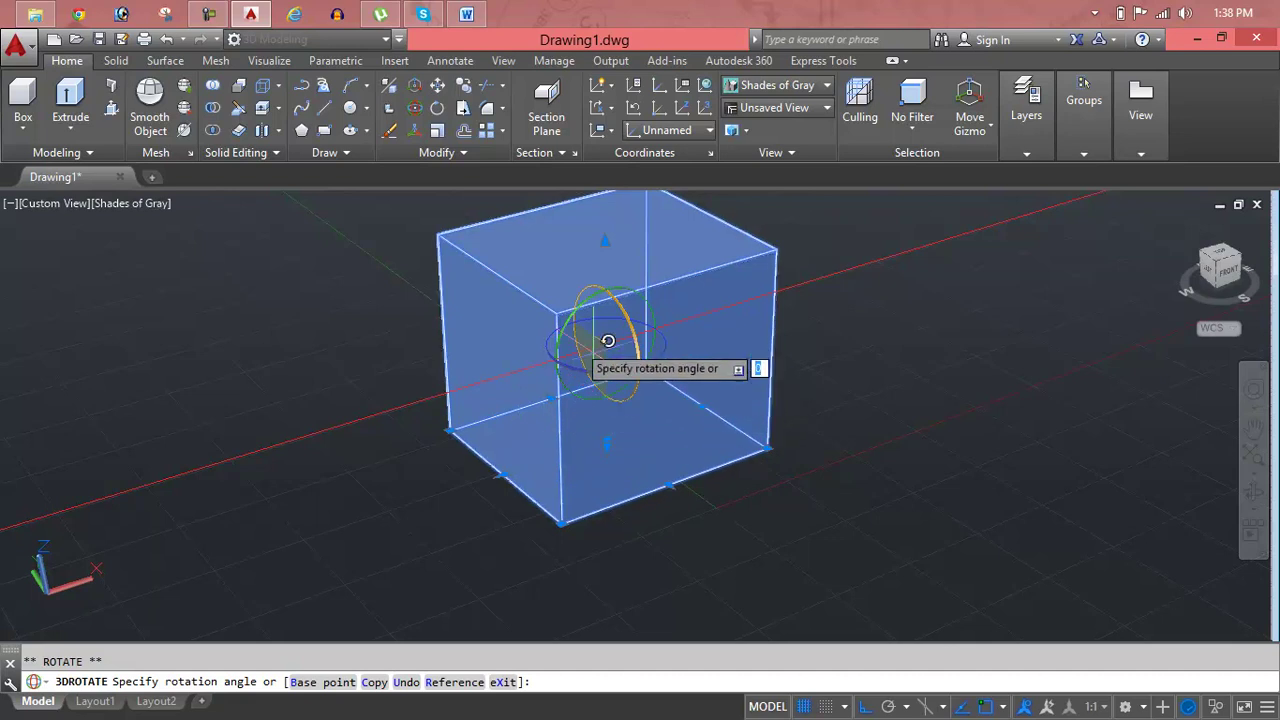
pyautogui.moveTo(417, 277); pyautogui.dragTo(511, 442, button='middle')
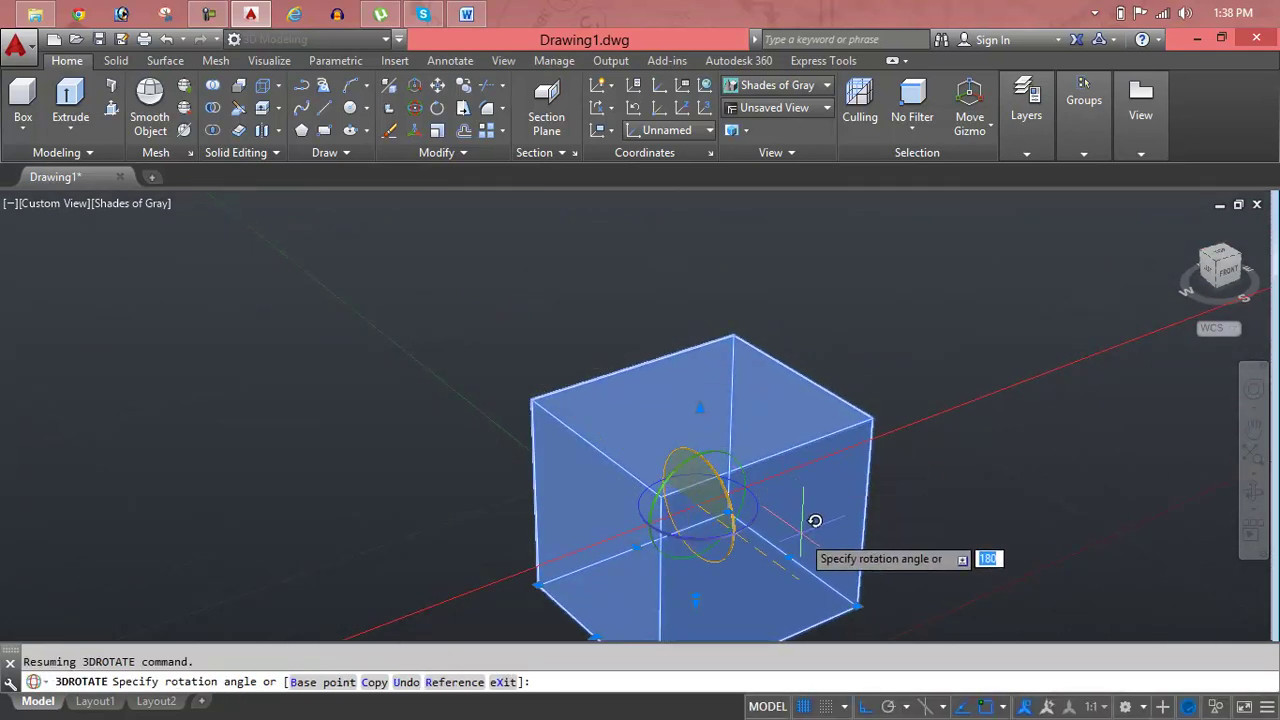
pyautogui.scroll(-2, 815, 521)
pyautogui.moveTo(814, 523)
pyautogui.mouseDown(button='middle')
pyautogui.moveTo(771, 514)
pyautogui.moveTo(703, 454)
pyautogui.mouseUp(button='middle')
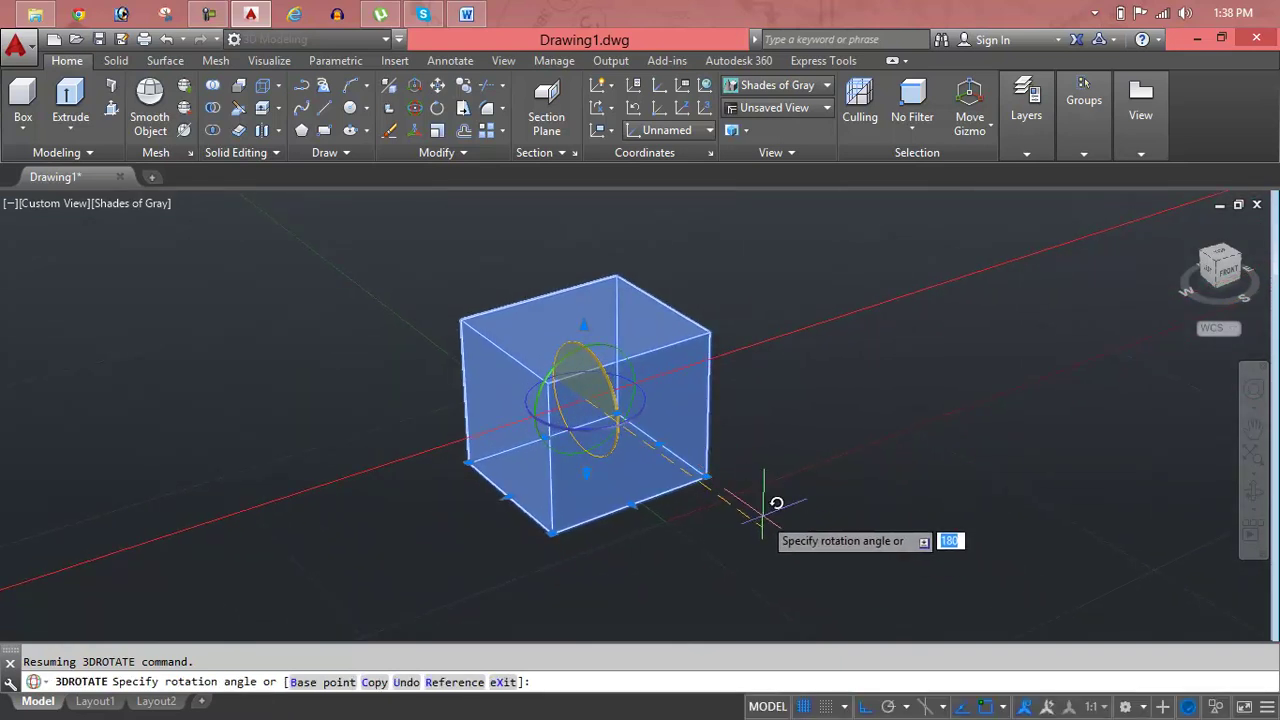
pyautogui.click(763, 515)
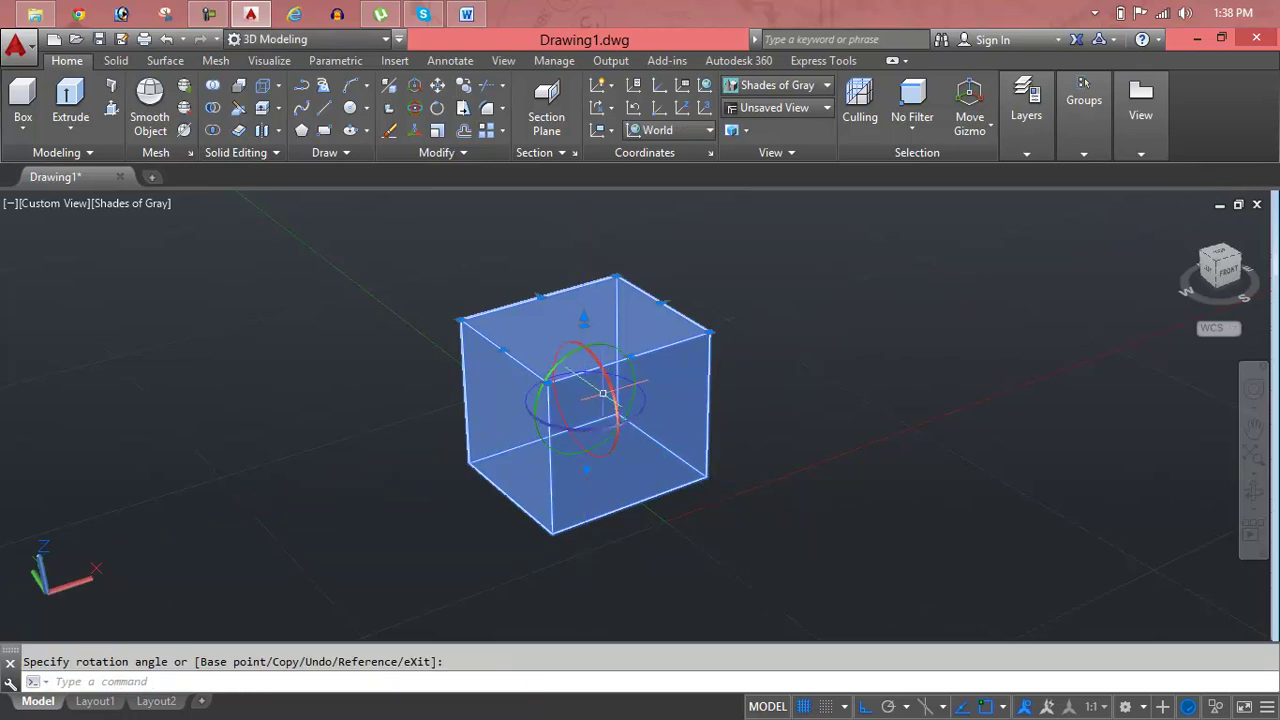
# - Undo the box's rotation and start a new 3DROTATE with the box selected
pyautogui.hotkey('ctrl', 'z')
pyautogui.moveTo(590, 470); pyautogui.dragTo(557, 442, button='middle')
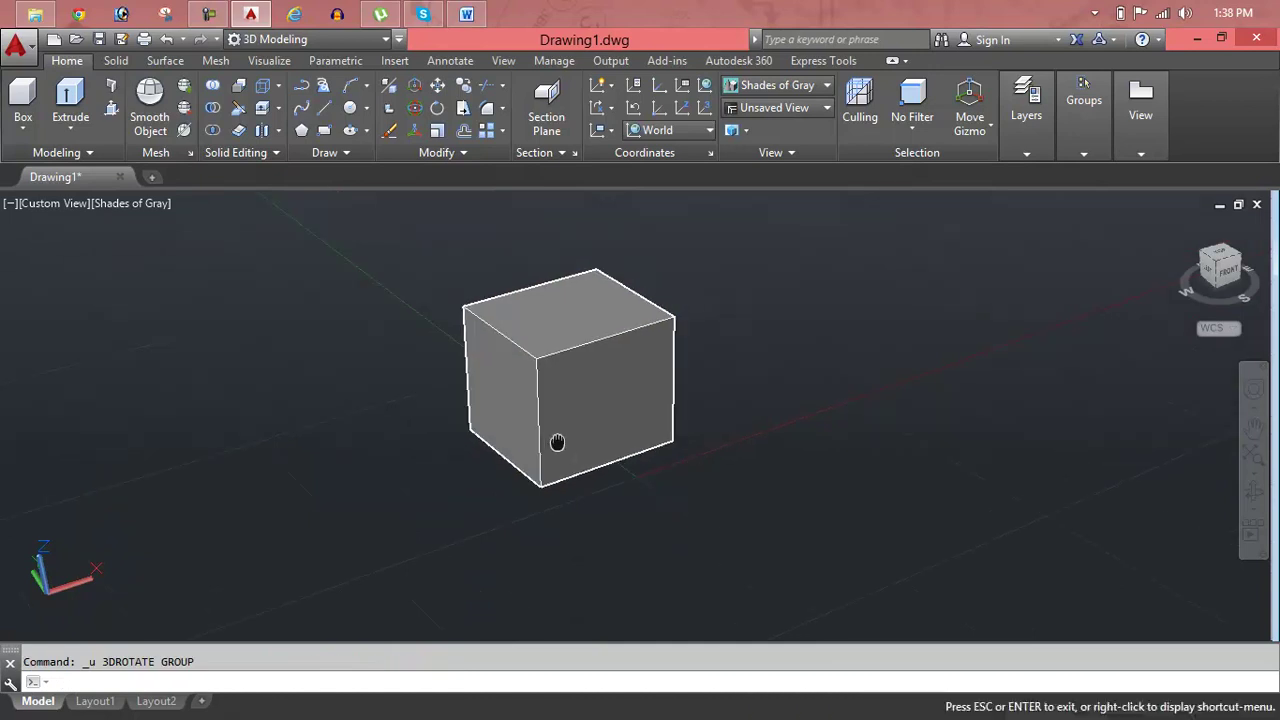
pyautogui.click(415, 100)
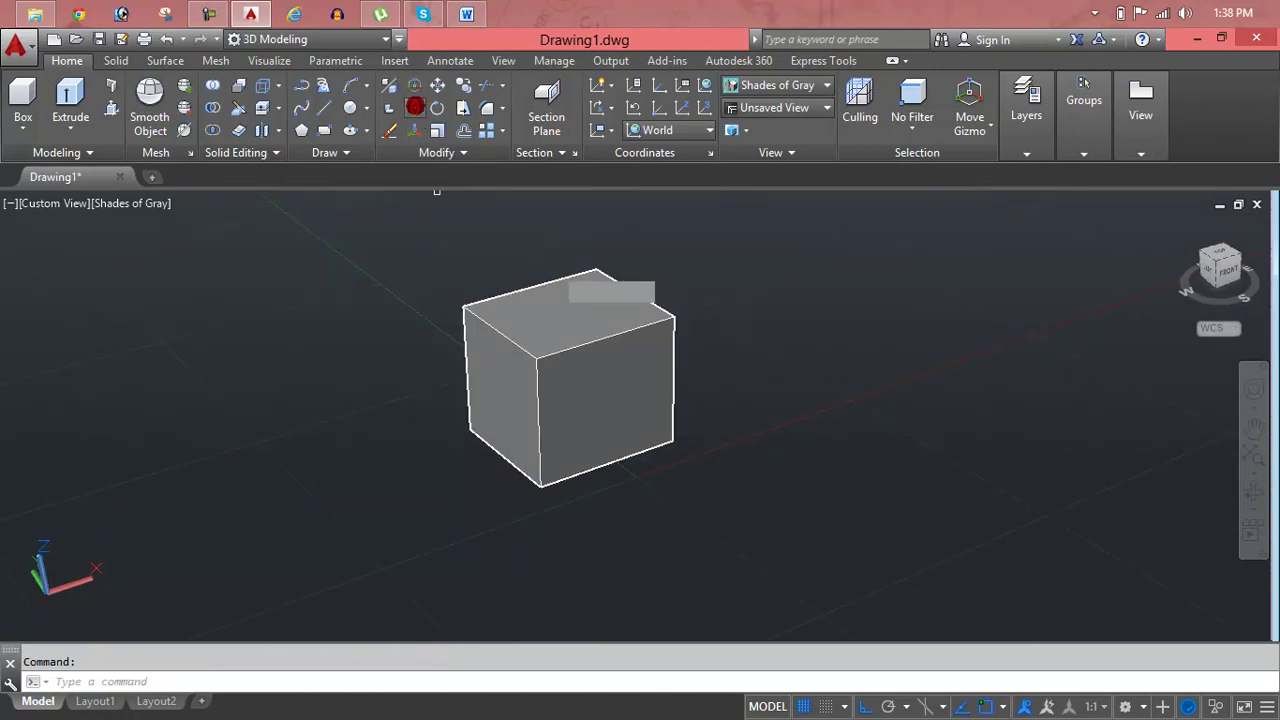
pyautogui.click(568, 395)
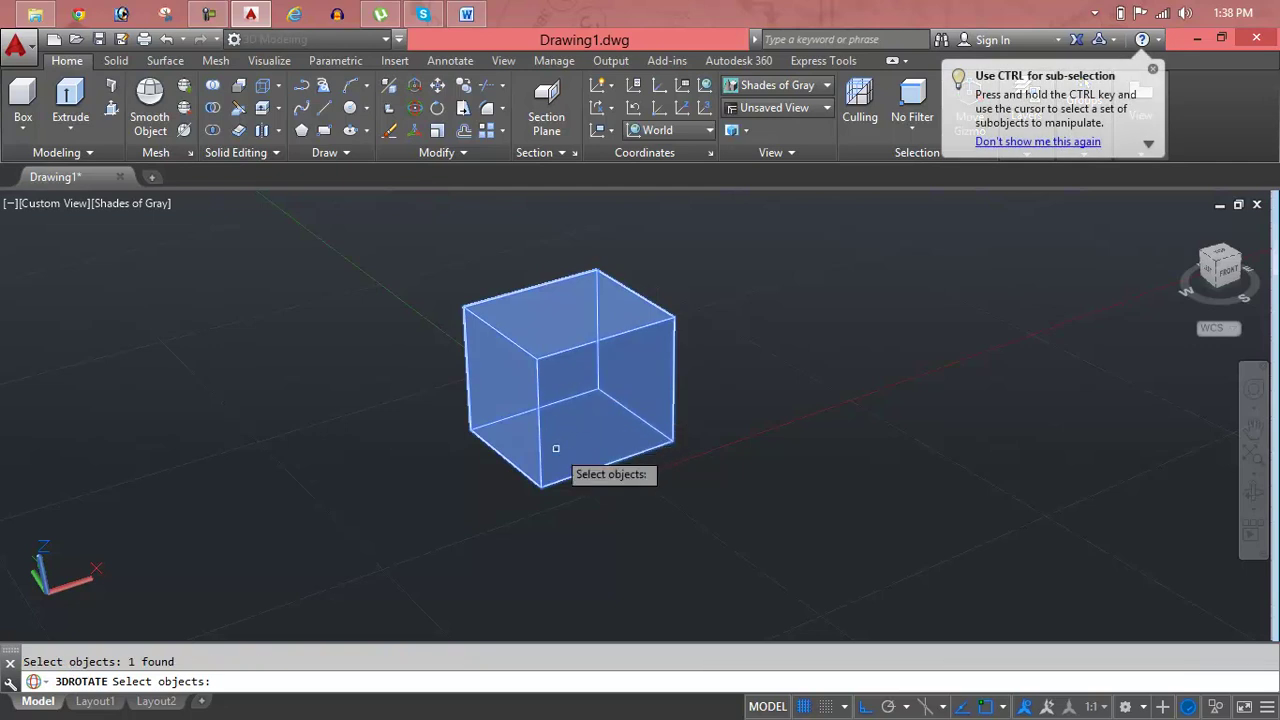
pyautogui.press('Return')
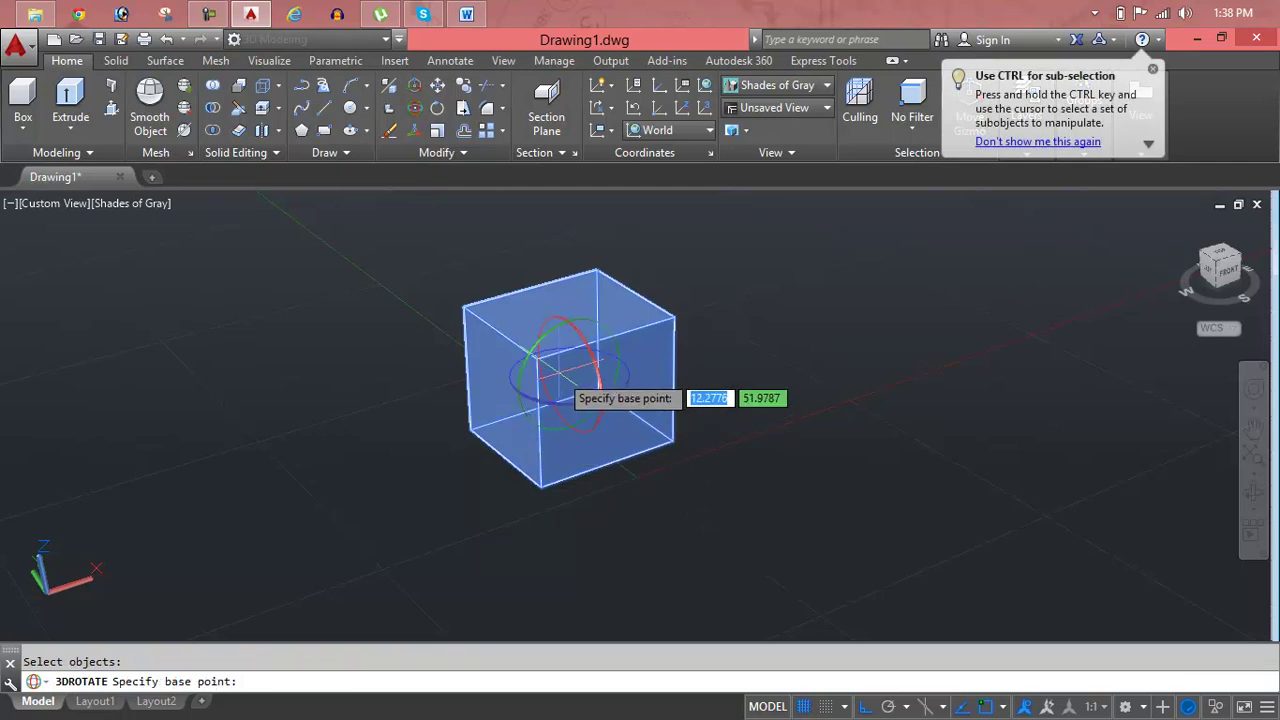
# - Set the base point at the box centre, abandon the failed axis pick, and reselect the box
pyautogui.click(570, 376)
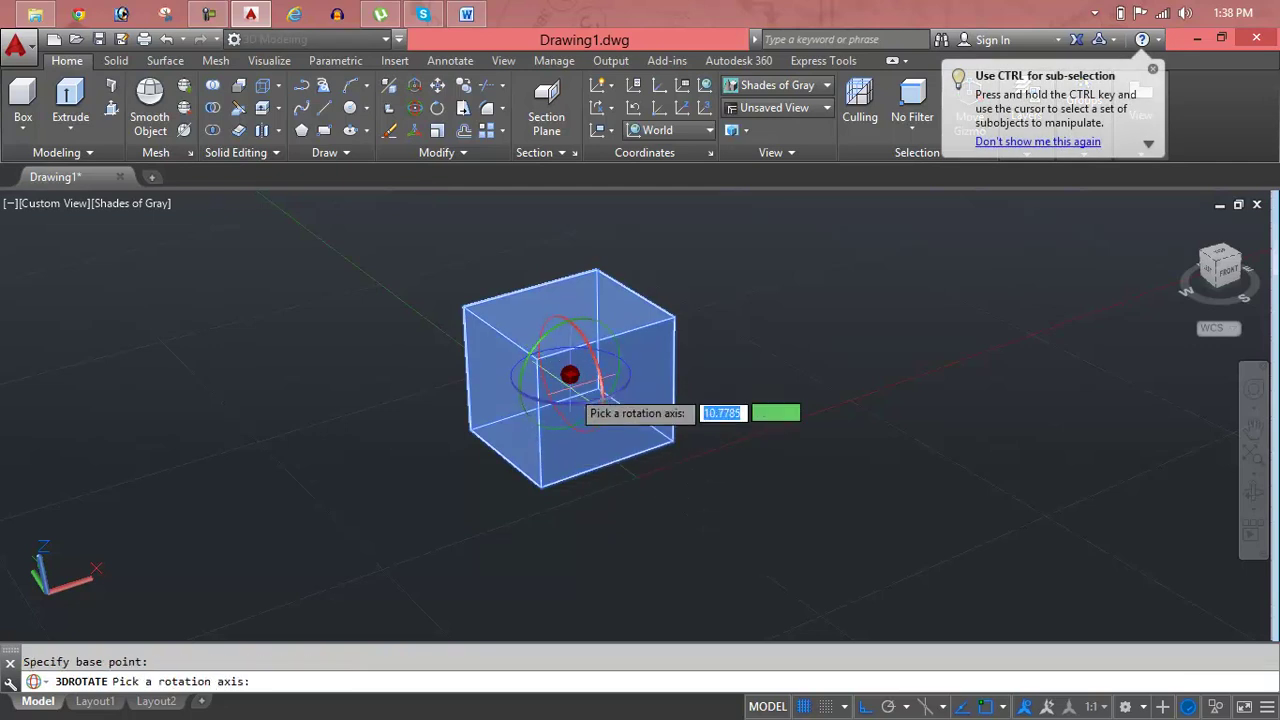
pyautogui.click(559, 444)
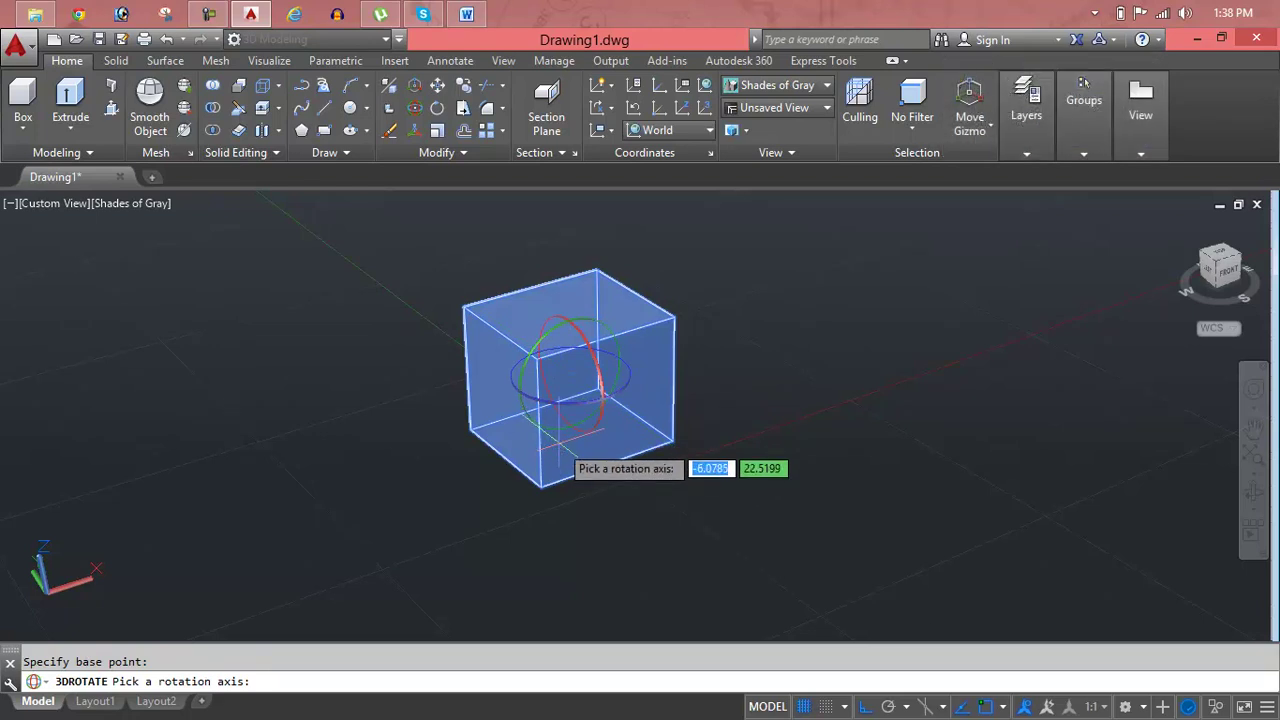
pyautogui.press('Return')
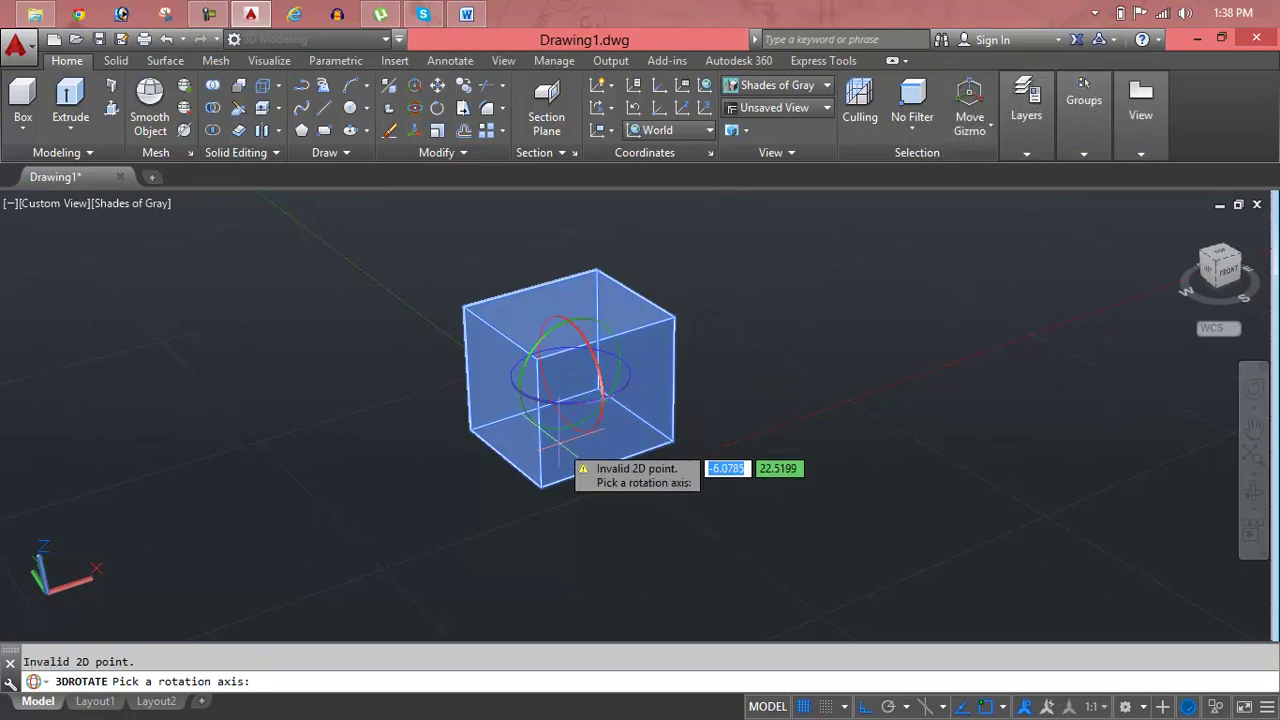
pyautogui.press('Escape')
pyautogui.click(533, 378)
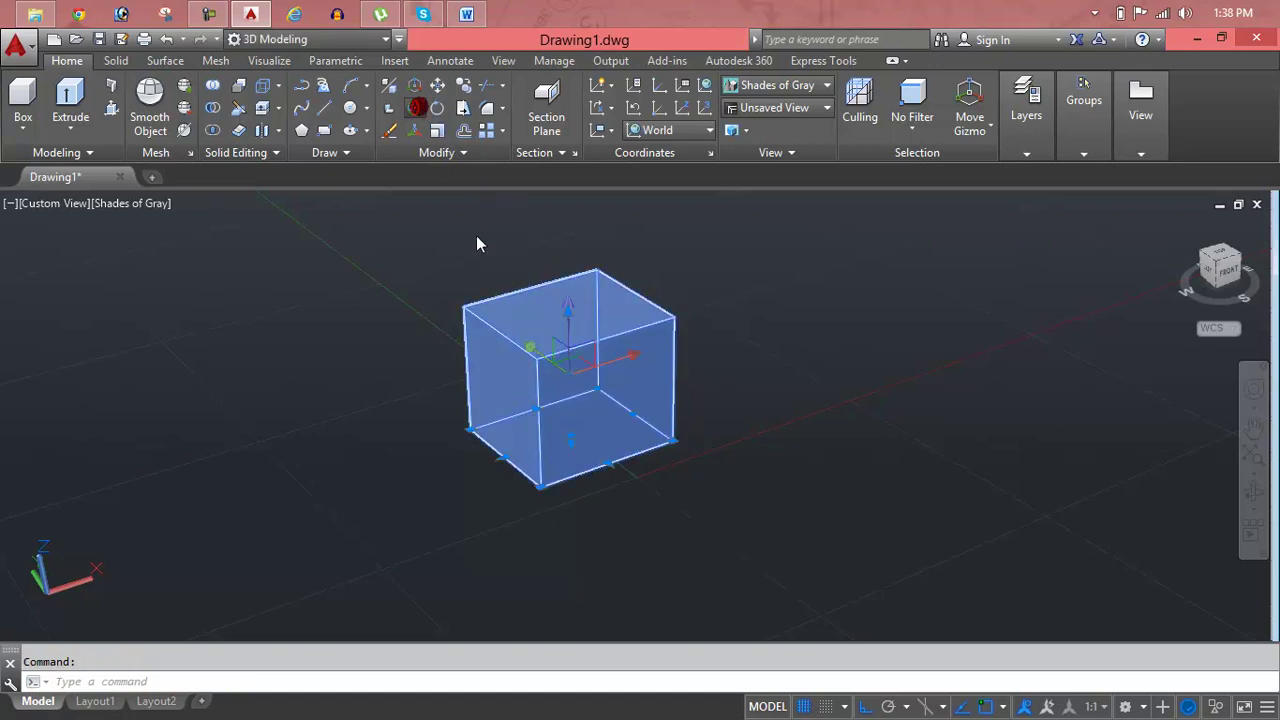
pyautogui.press('Return')
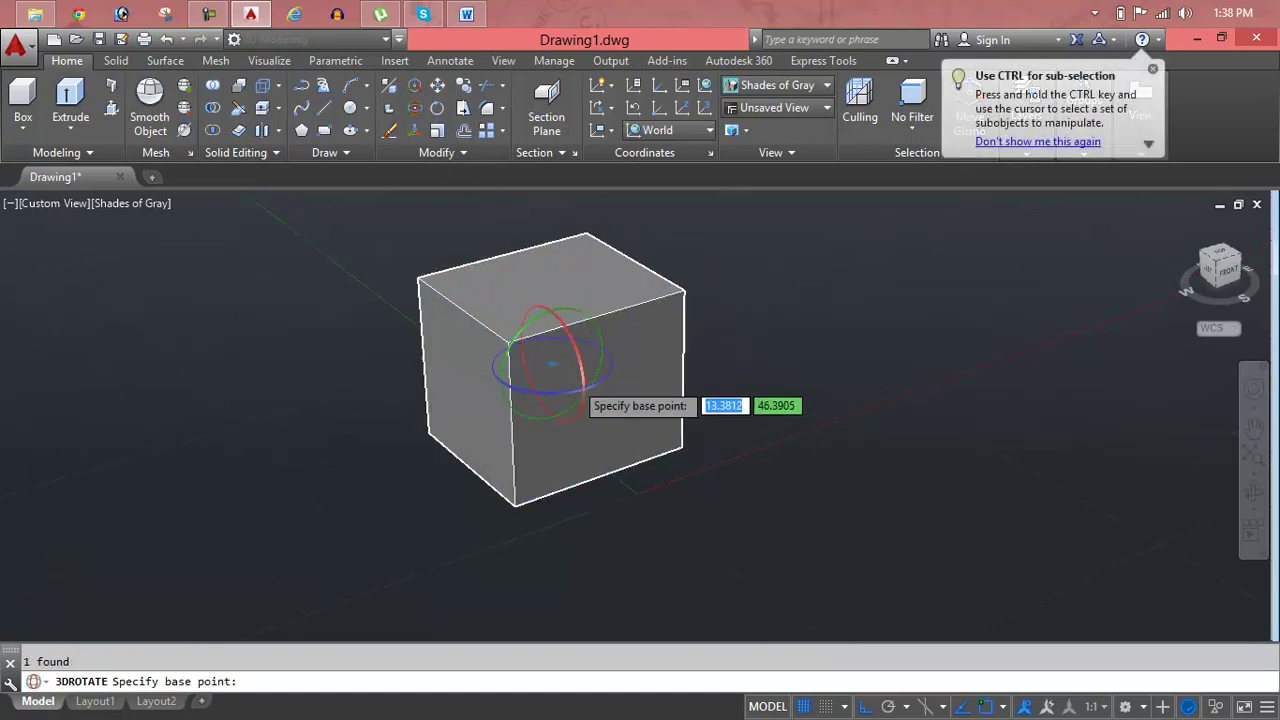
# - Cancel the pending rotation at the box centre, then rerun 3DROTATE with the box selected
pyautogui.scroll(2, 552, 364)
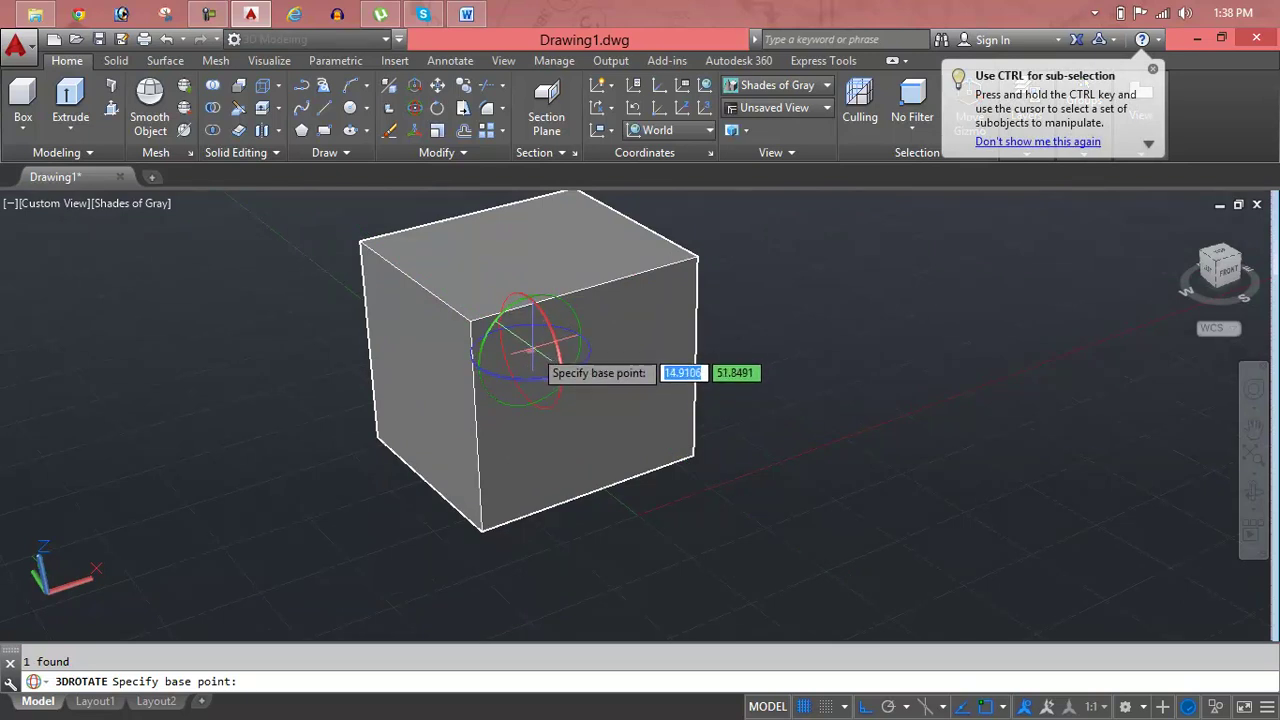
pyautogui.click(530, 350)
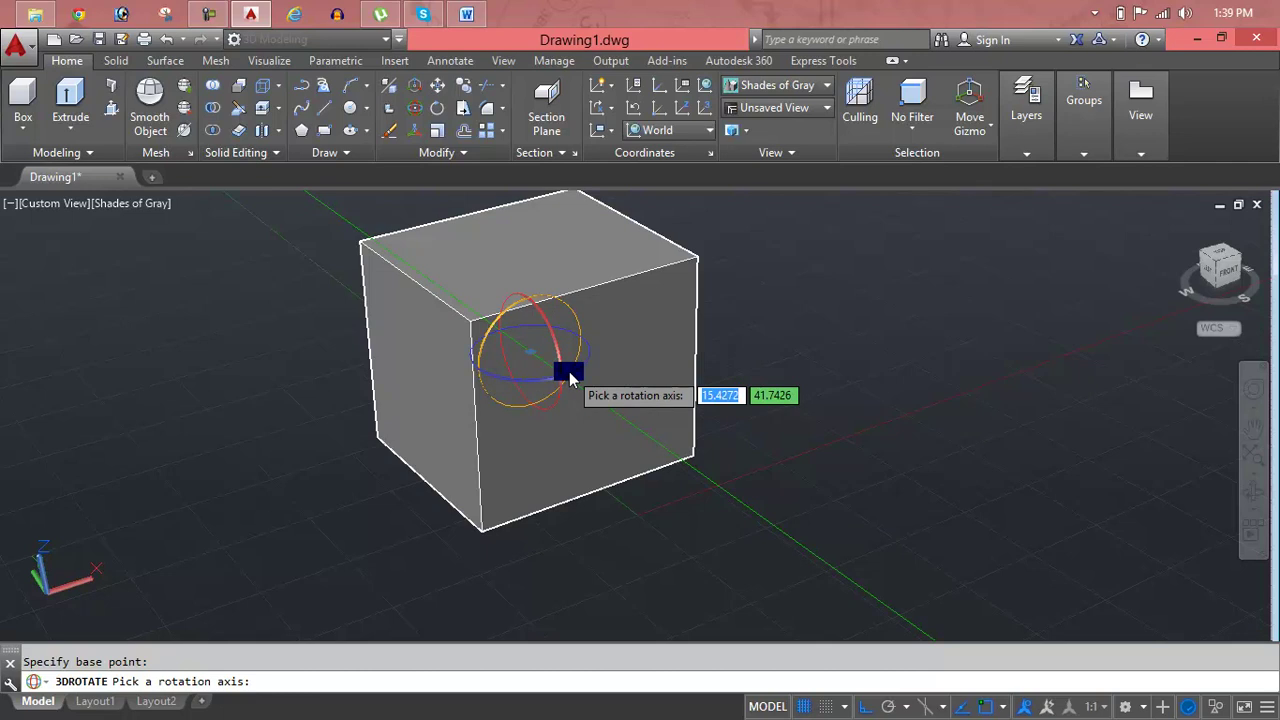
pyautogui.press('Escape')
pyautogui.click(411, 113)
pyautogui.click(463, 418)
pyautogui.press('Return')
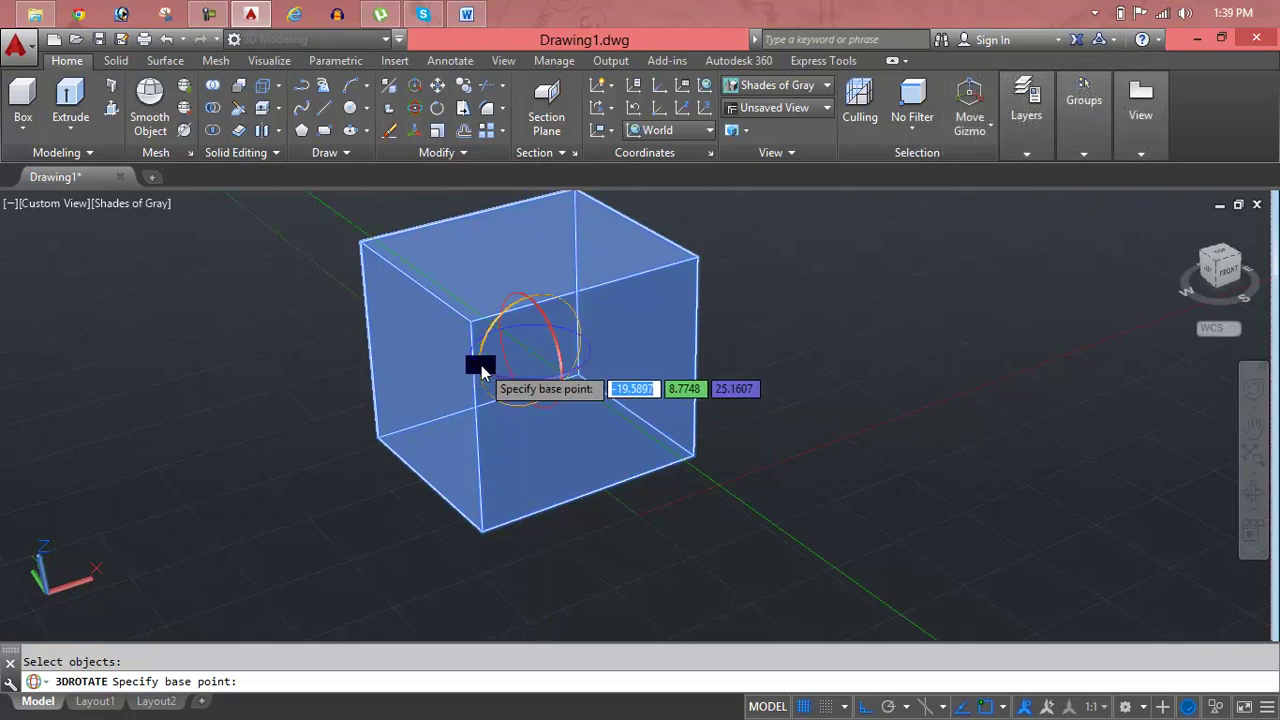
# - Rotate the box 210 degrees about its base point with Ortho off, then pan left
pyautogui.click(481, 365)
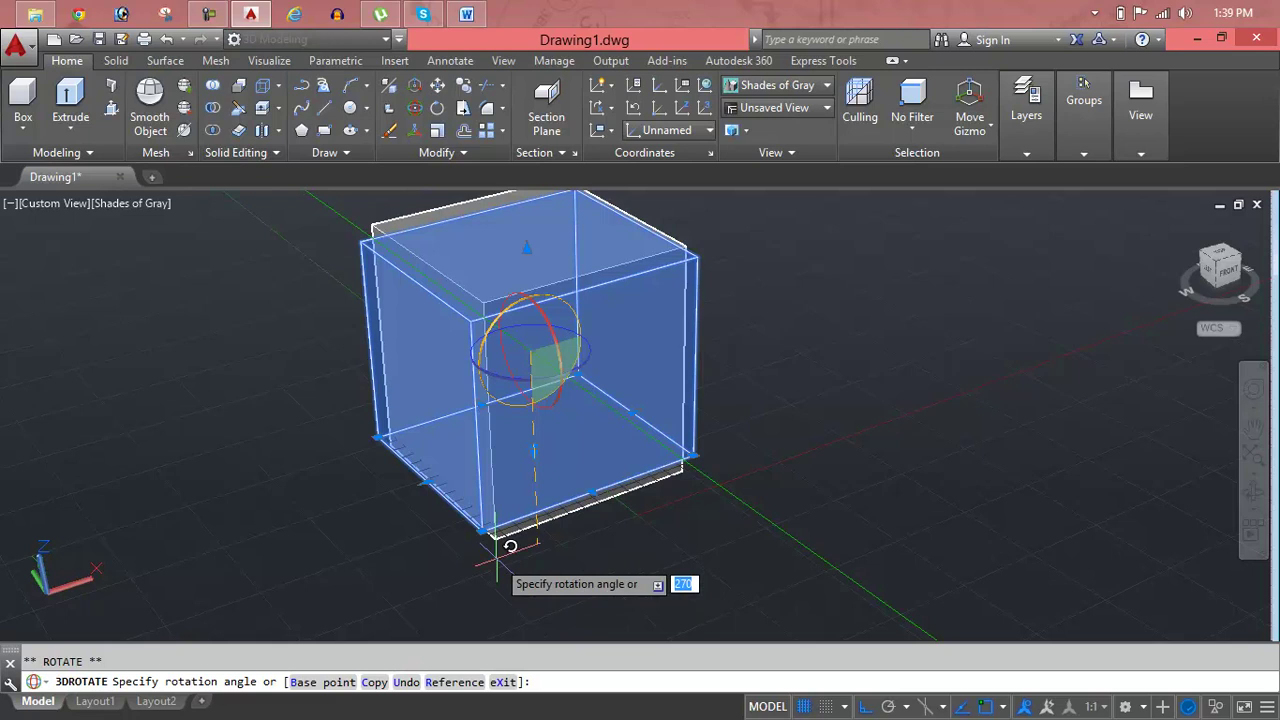
pyautogui.press('F8')
pyautogui.write('210')
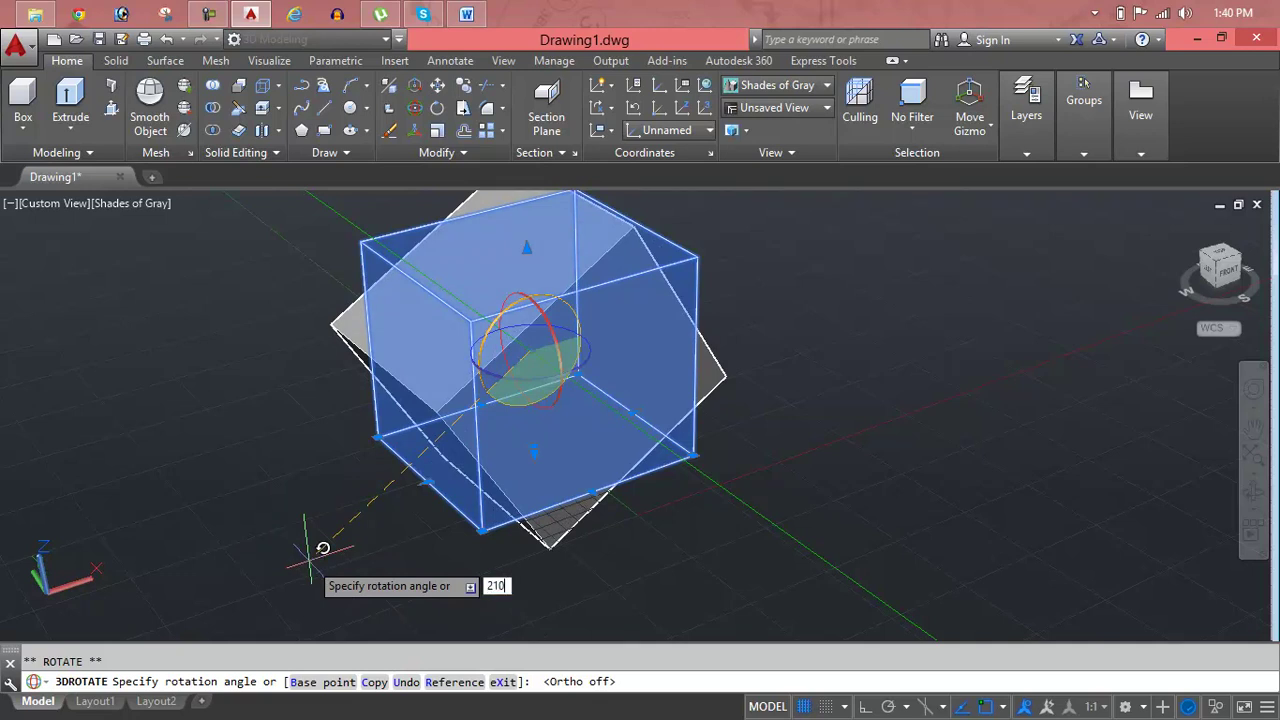
pyautogui.press('Return')
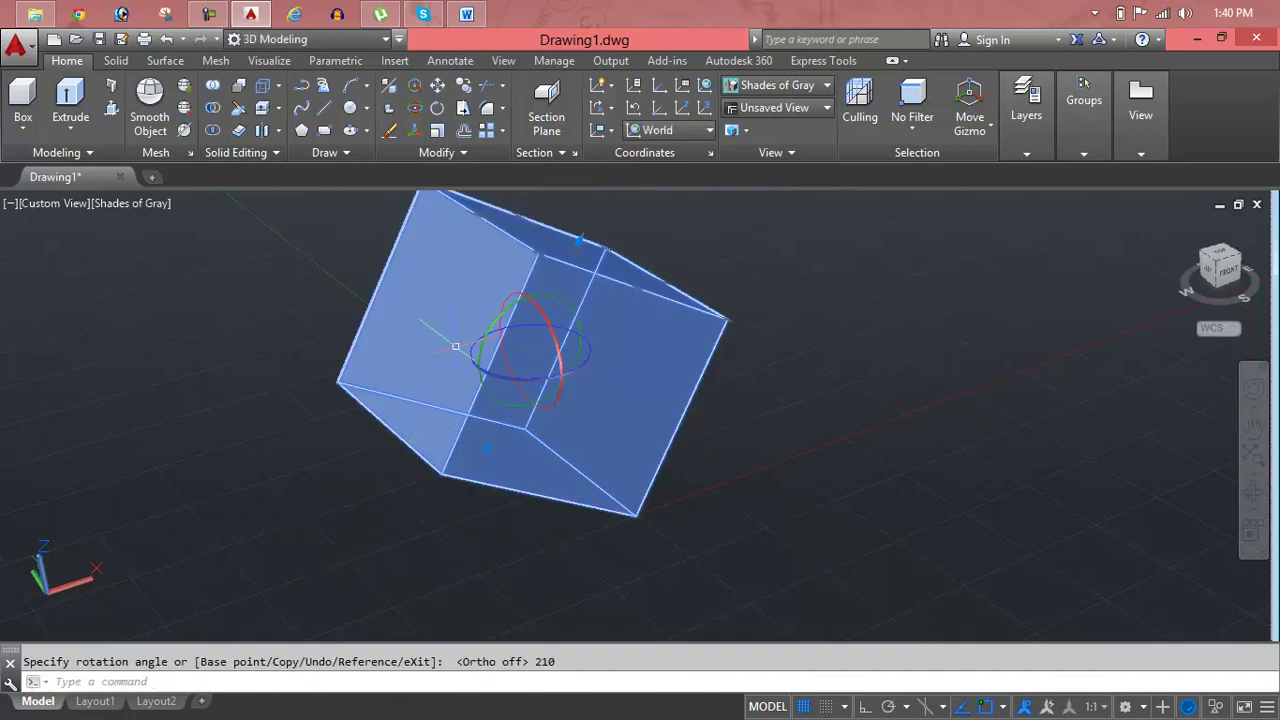
pyautogui.scroll(-2, 455, 347)
pyautogui.moveTo(463, 371); pyautogui.dragTo(289, 374, button='middle')
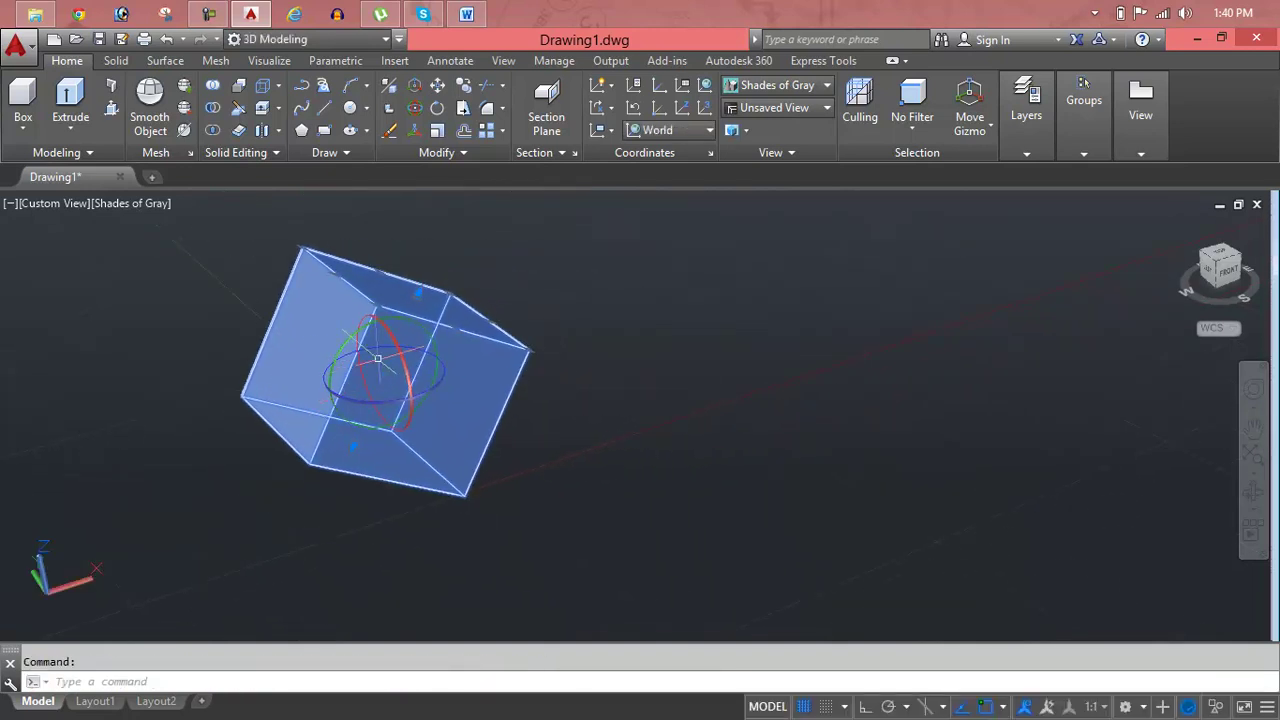
# - Rotate the box freely with the gizmo ring and clear the selection
pyautogui.click(401, 350)
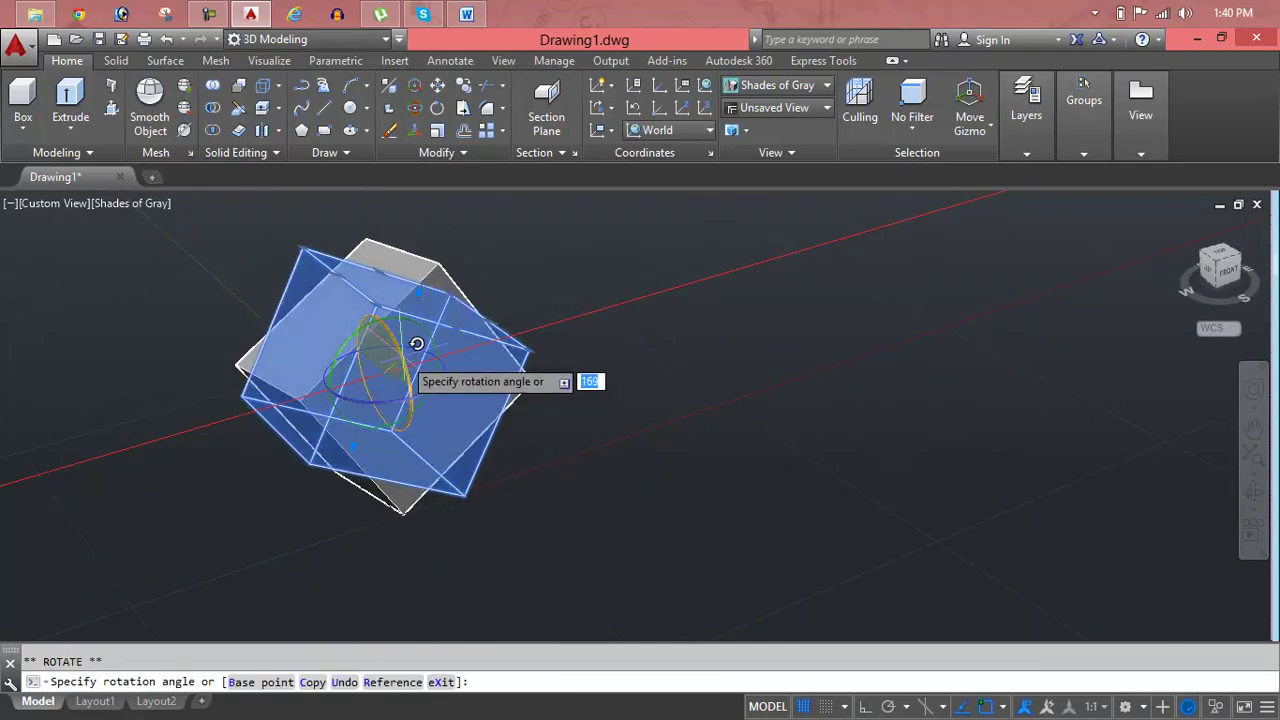
pyautogui.click(451, 451)
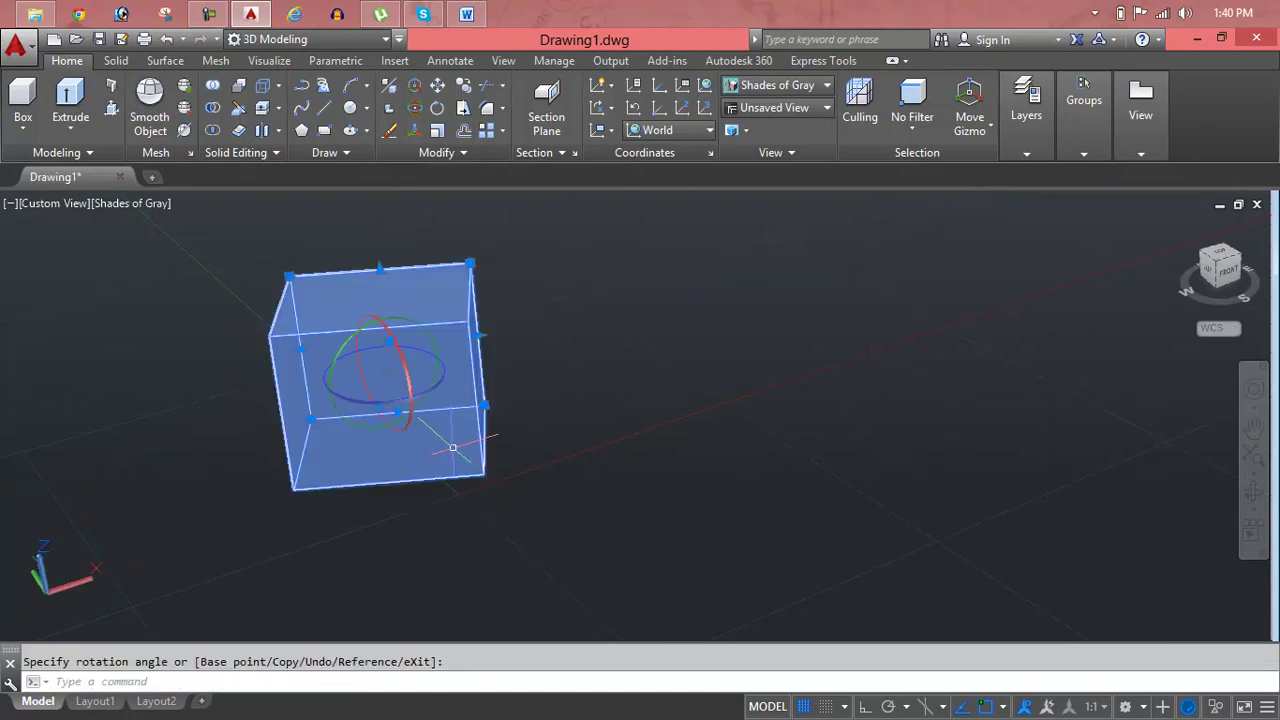
pyautogui.press('Escape')
# - Delete the box and switch the viewport to the Top view
pyautogui.click(470, 385)
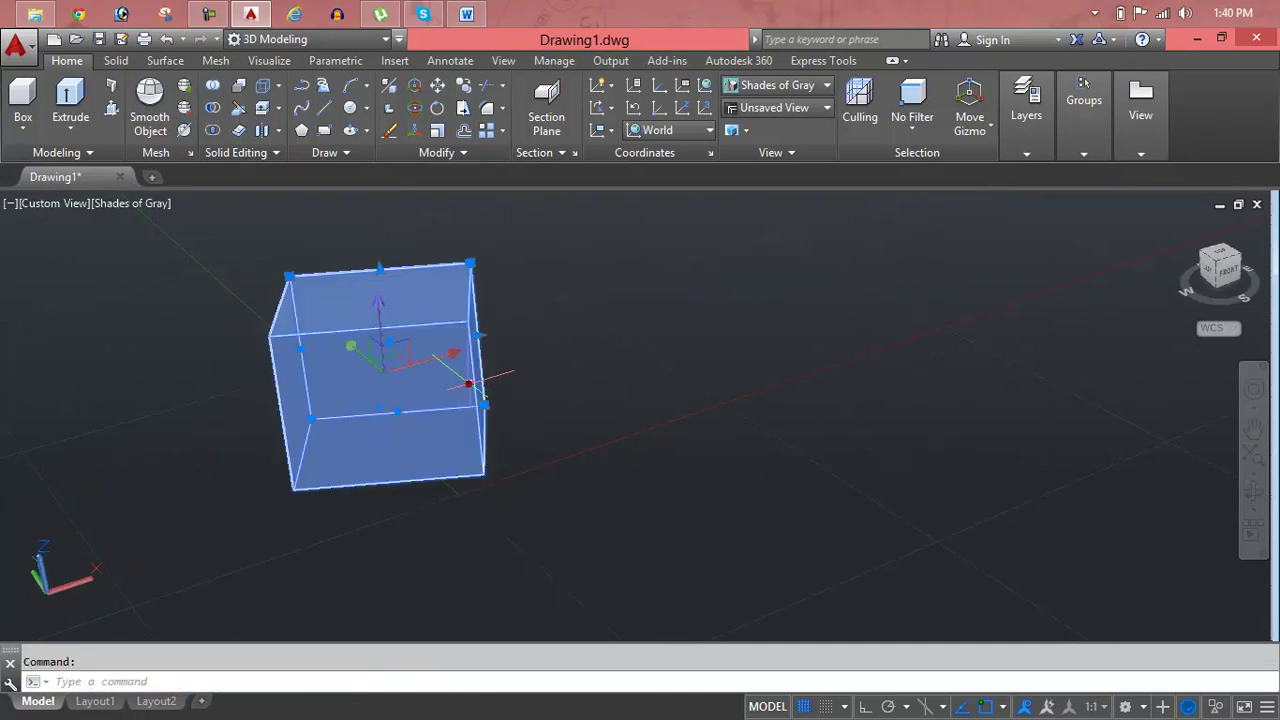
pyautogui.press('Delete')
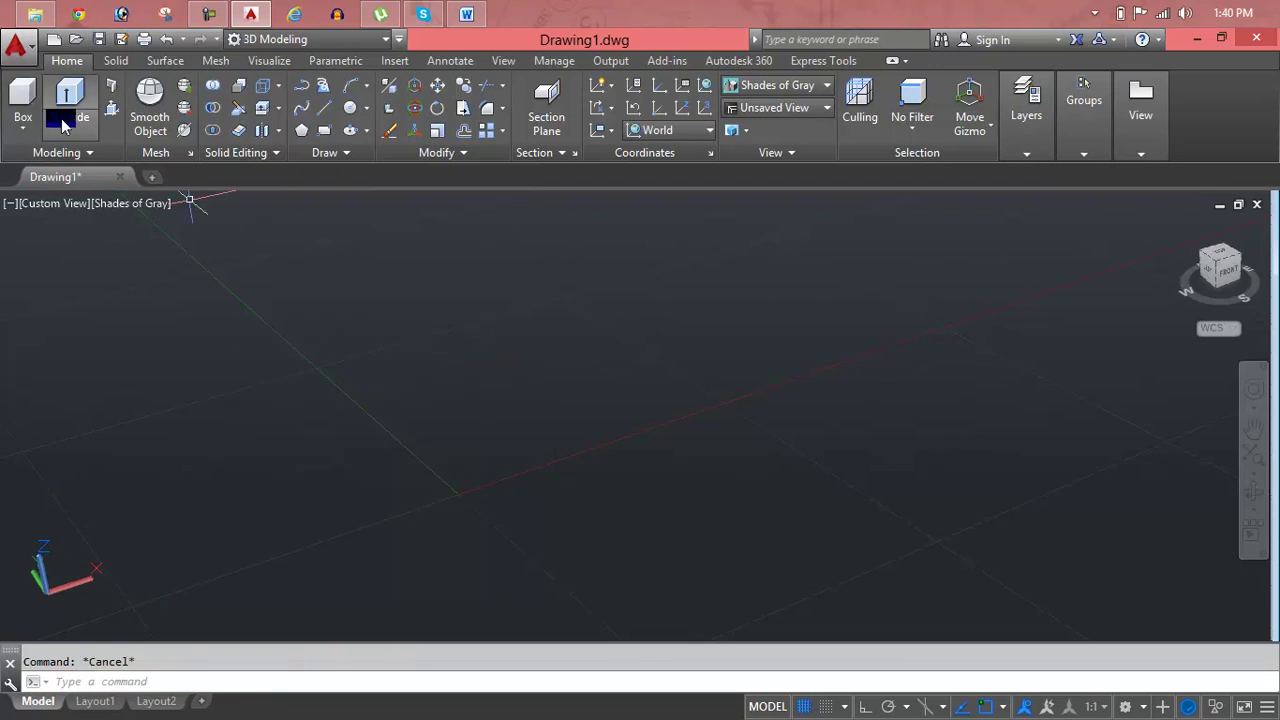
pyautogui.click(58, 207)
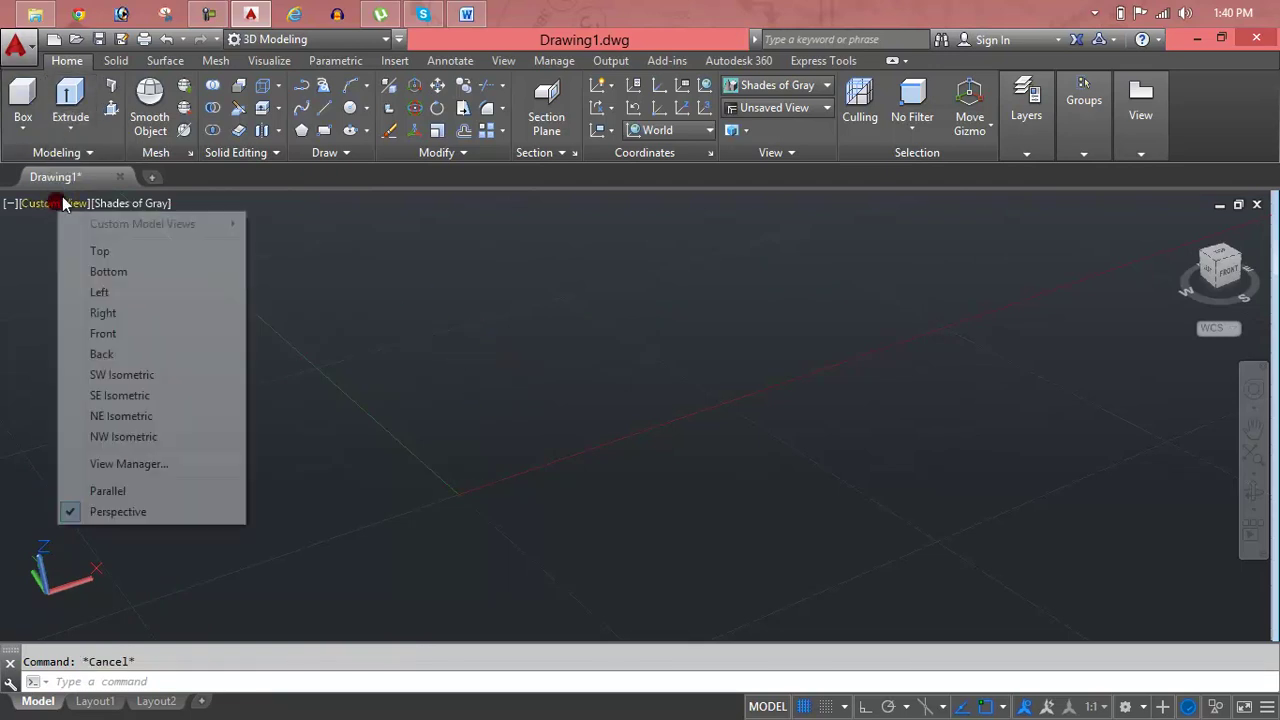
pyautogui.click(88, 254)
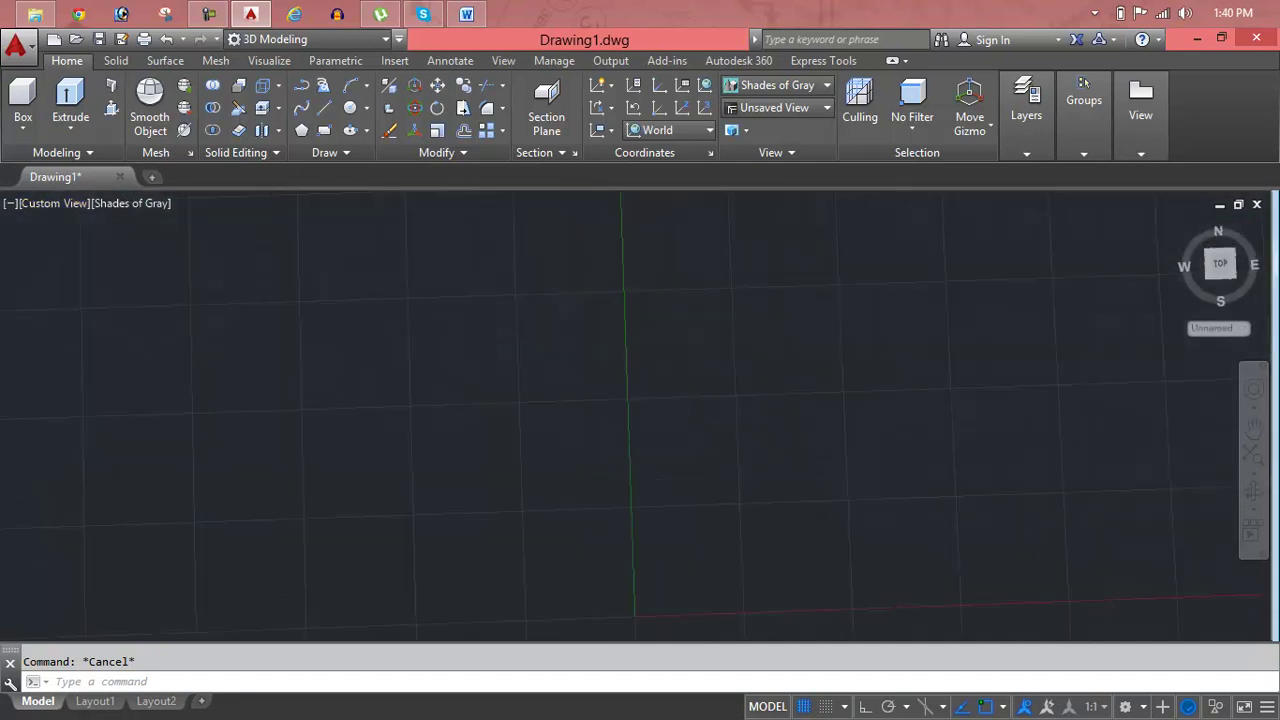
# - Draw a circle with the C command by picking its centre and radius
pyautogui.write('c')
pyautogui.press('Return')
pyautogui.click(484, 314)
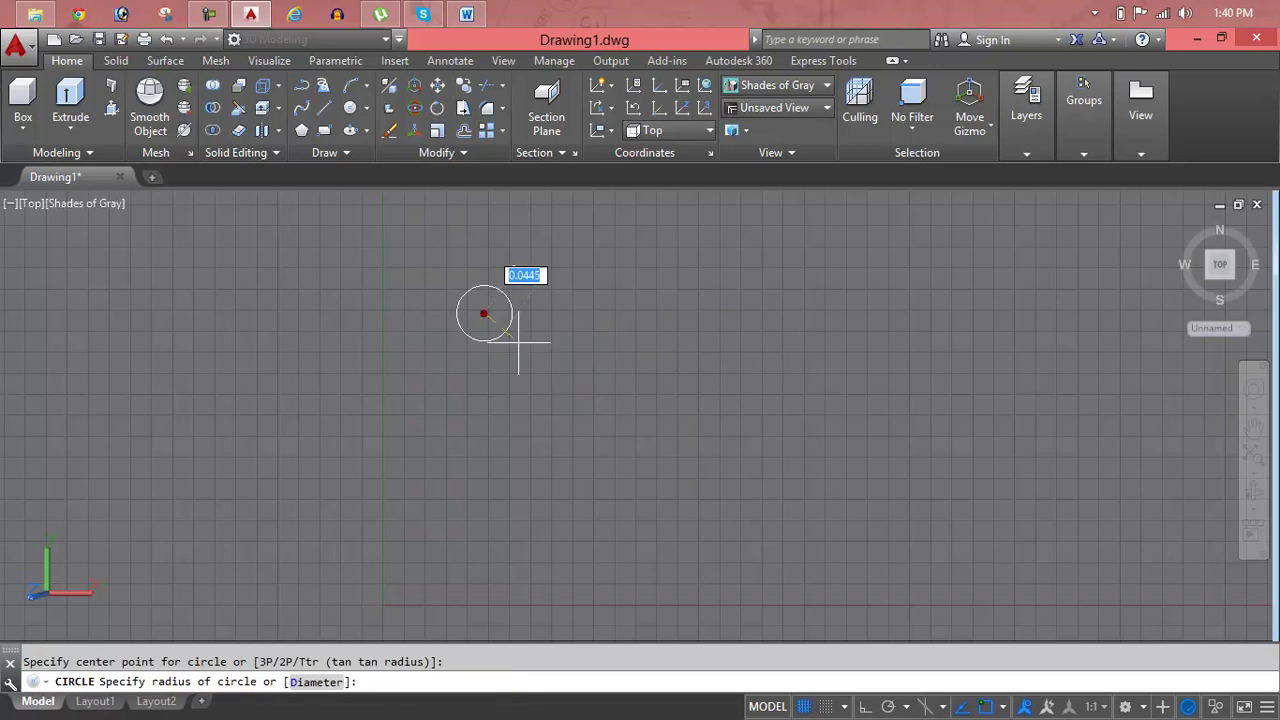
pyautogui.click(565, 316)
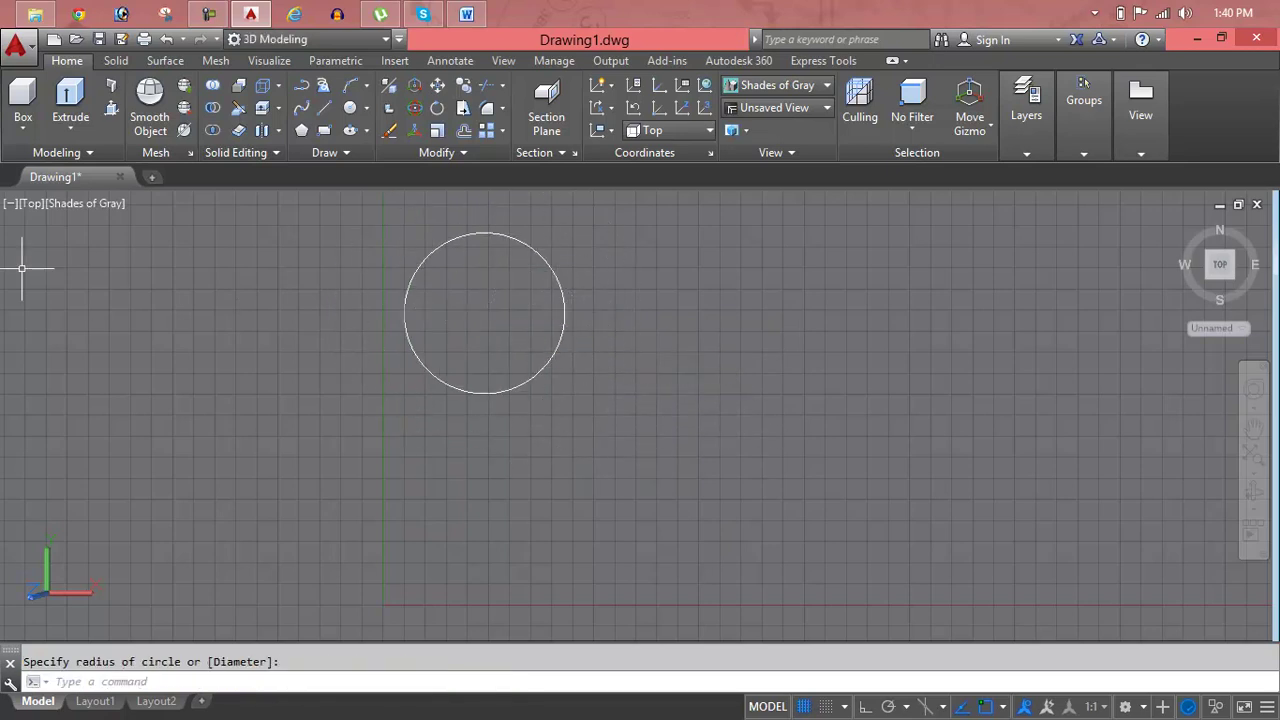
# - Set the UCS to World and switch to an isometric view, orbiting slightly
pyautogui.click(22, 204)
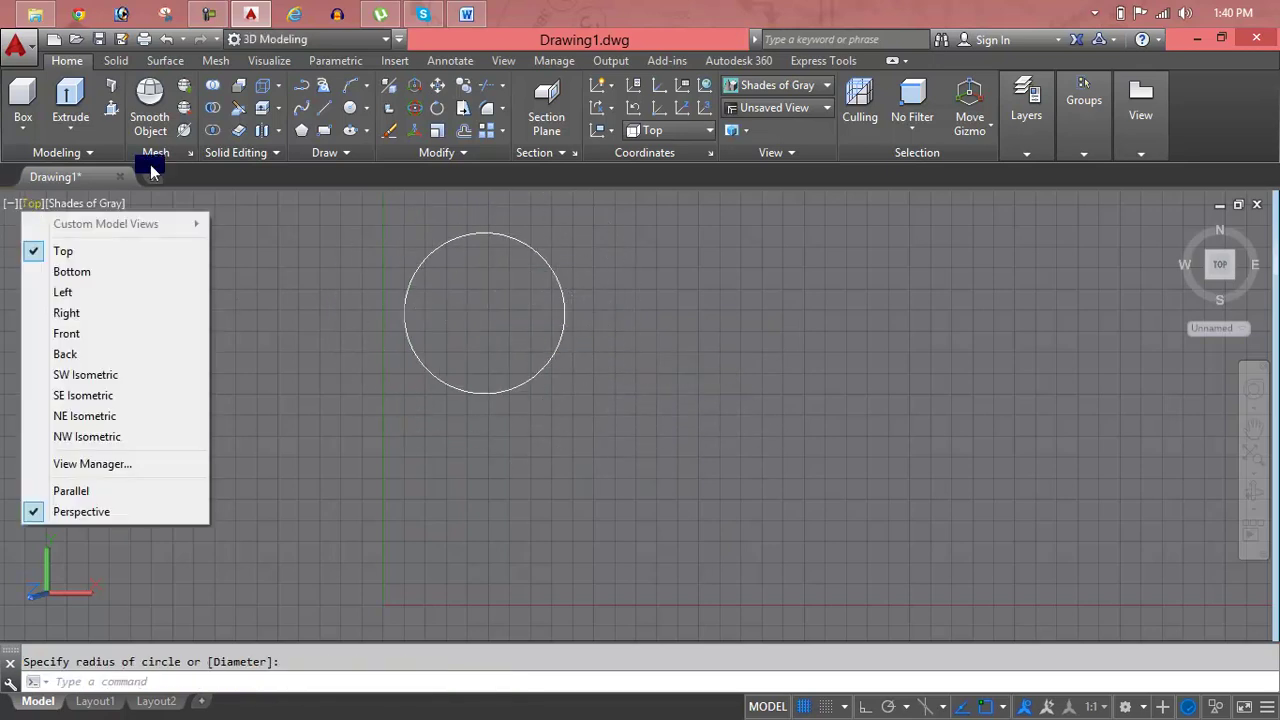
pyautogui.click(652, 134)
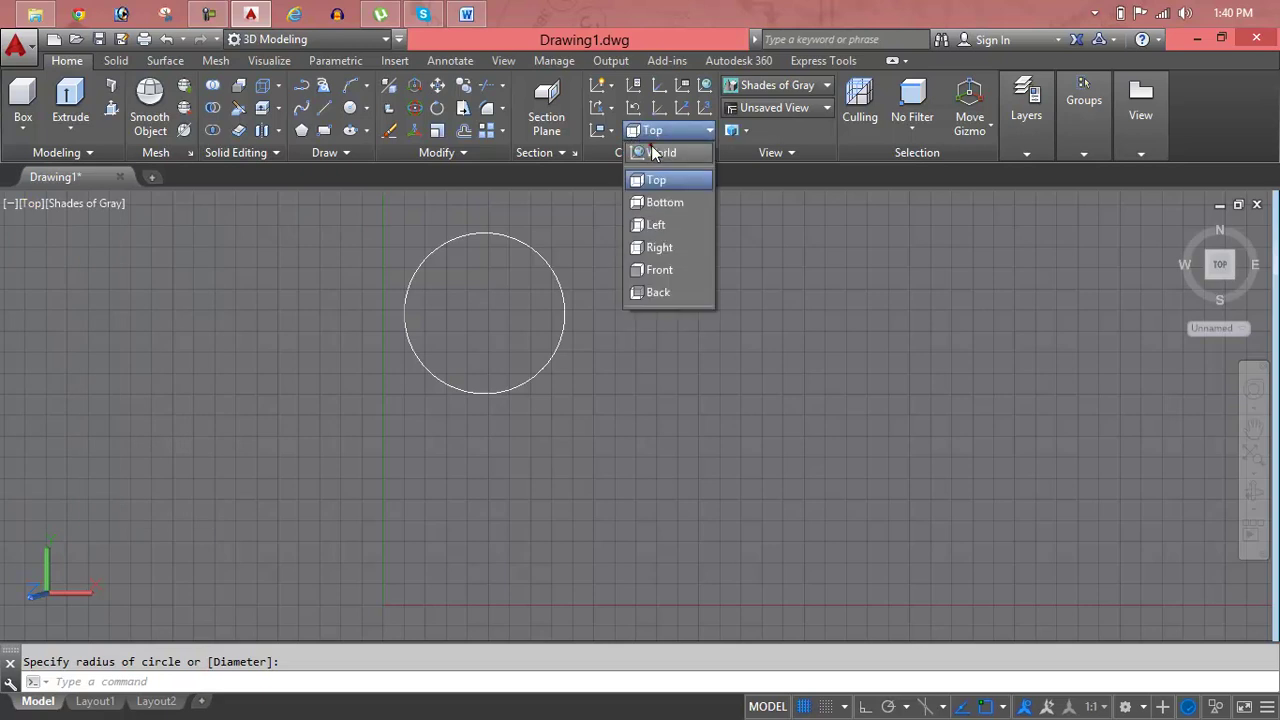
pyautogui.click(652, 152)
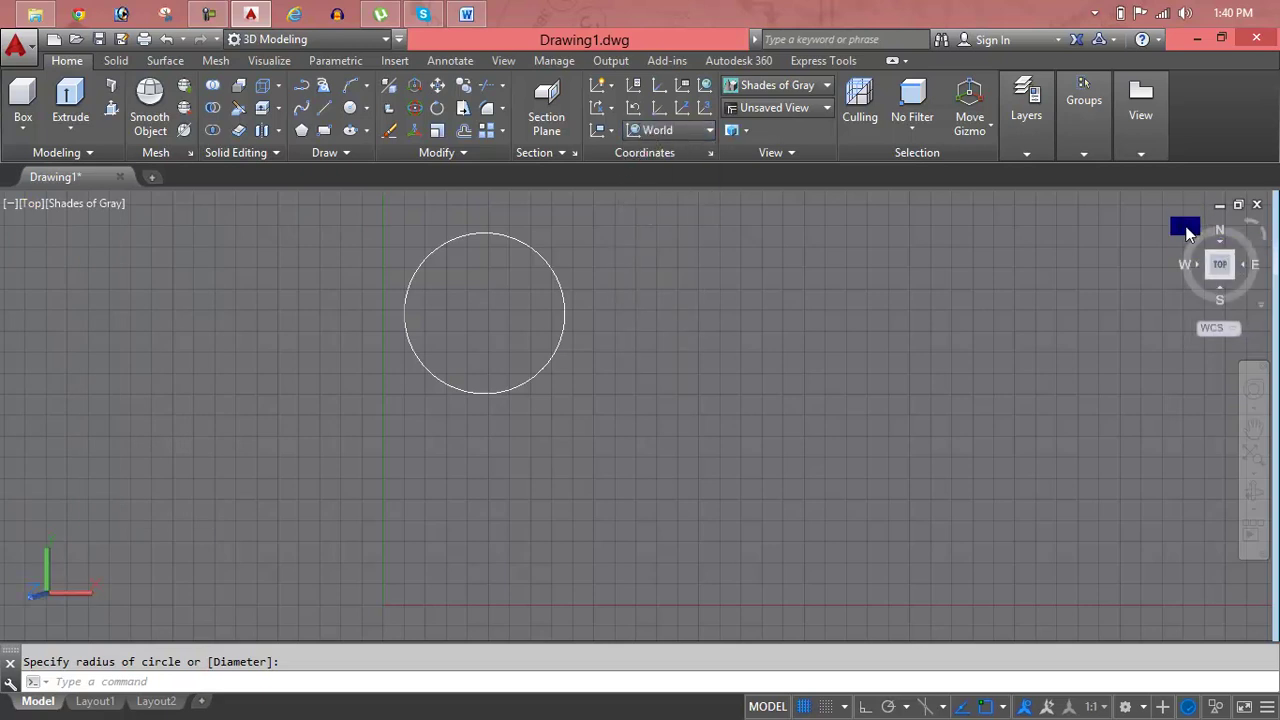
pyautogui.click(1188, 232)
pyautogui.scroll(-2, 615, 505)
pyautogui.keyDown('shift'); pyautogui.moveTo(600, 486); pyautogui.dragTo(557, 429, button='middle'); pyautogui.keyUp('shift')
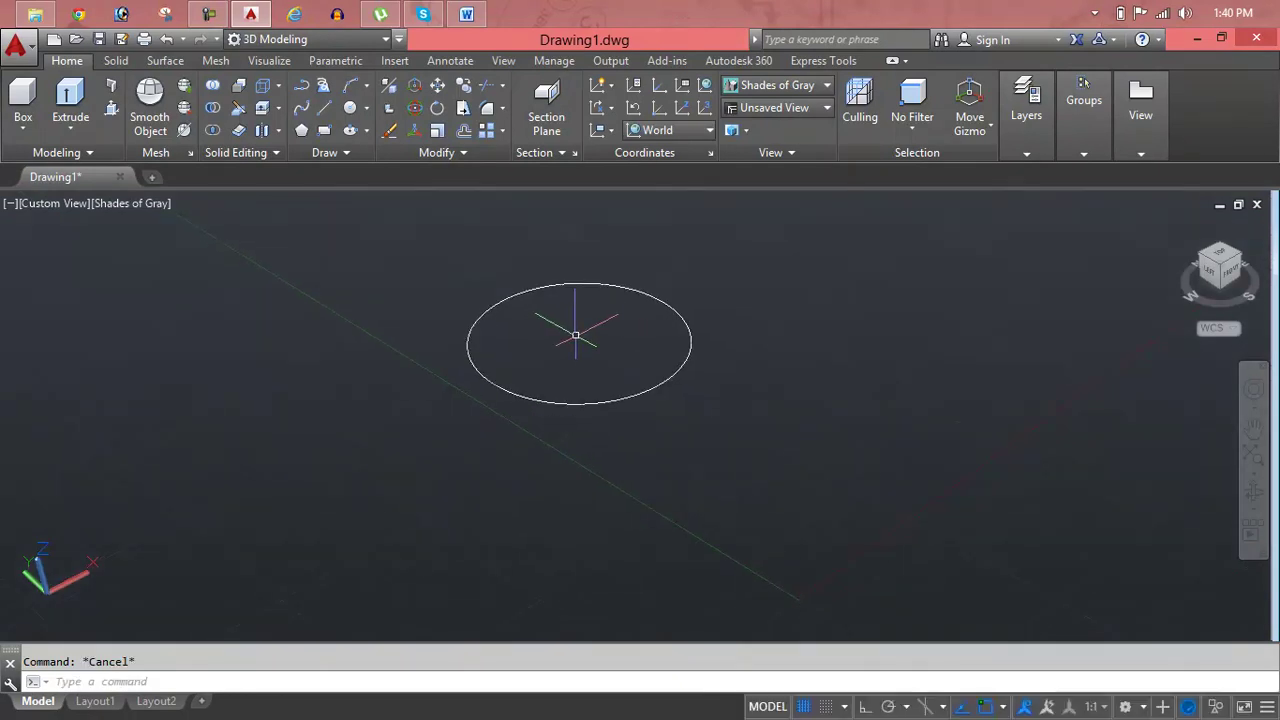
# - Rotate the circle with ROTATE about a picked base point
pyautogui.write('Ro')
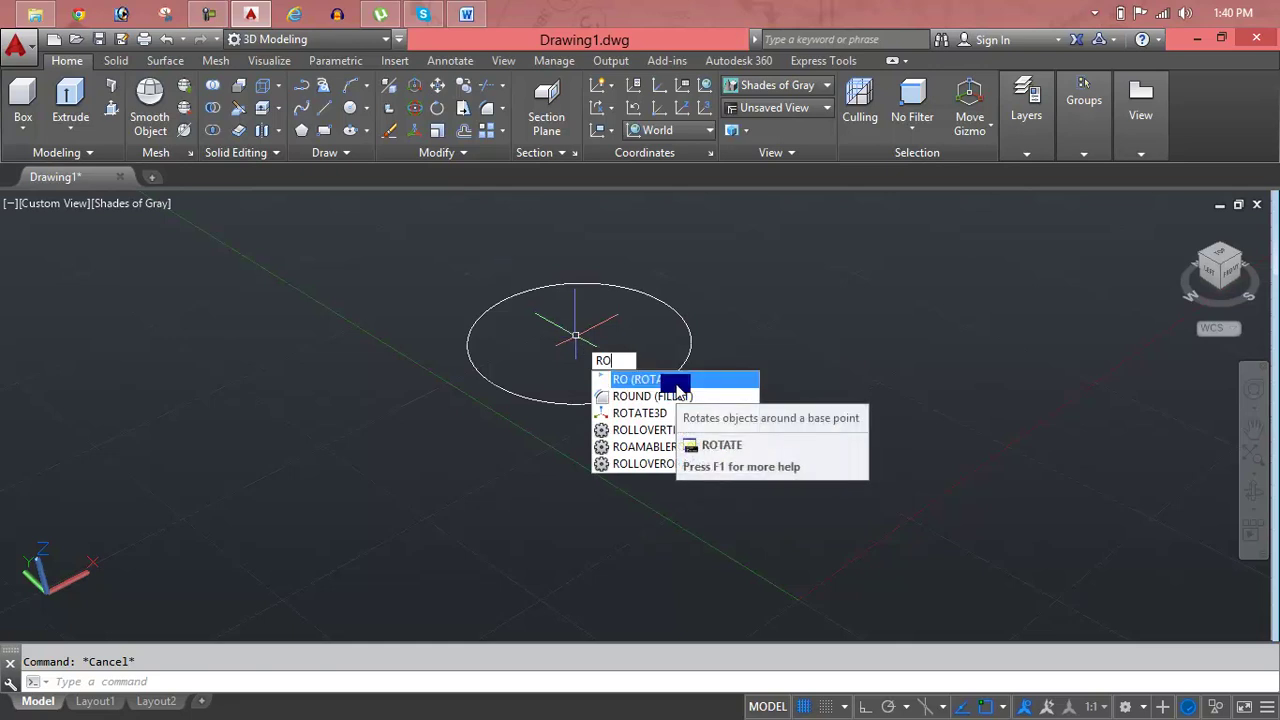
pyautogui.click(677, 380)
pyautogui.click(648, 392)
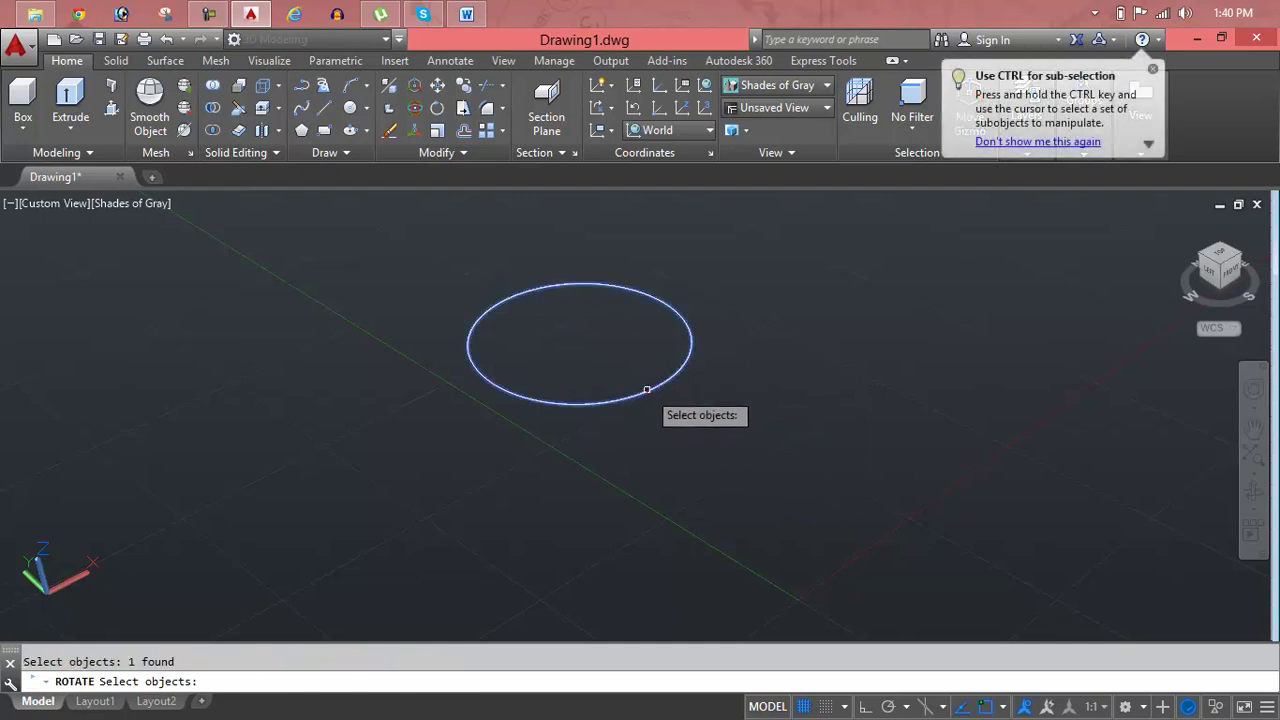
pyautogui.press('Return')
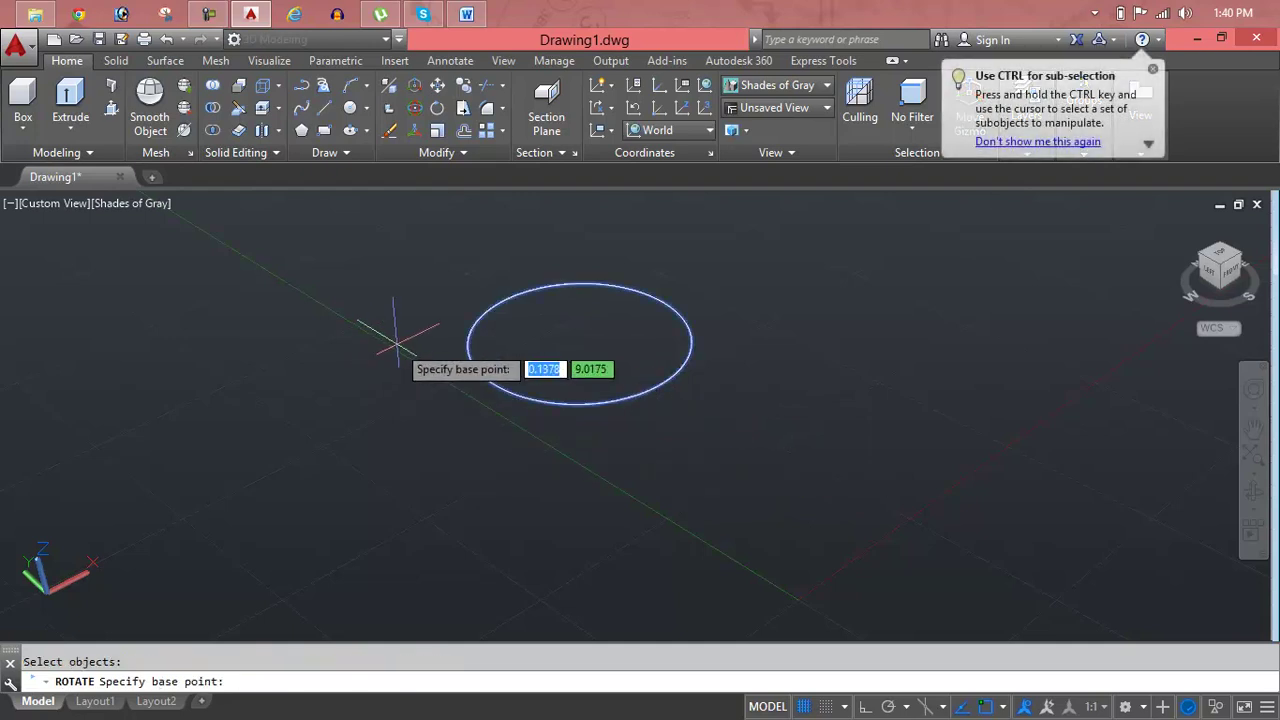
pyautogui.click(382, 327)
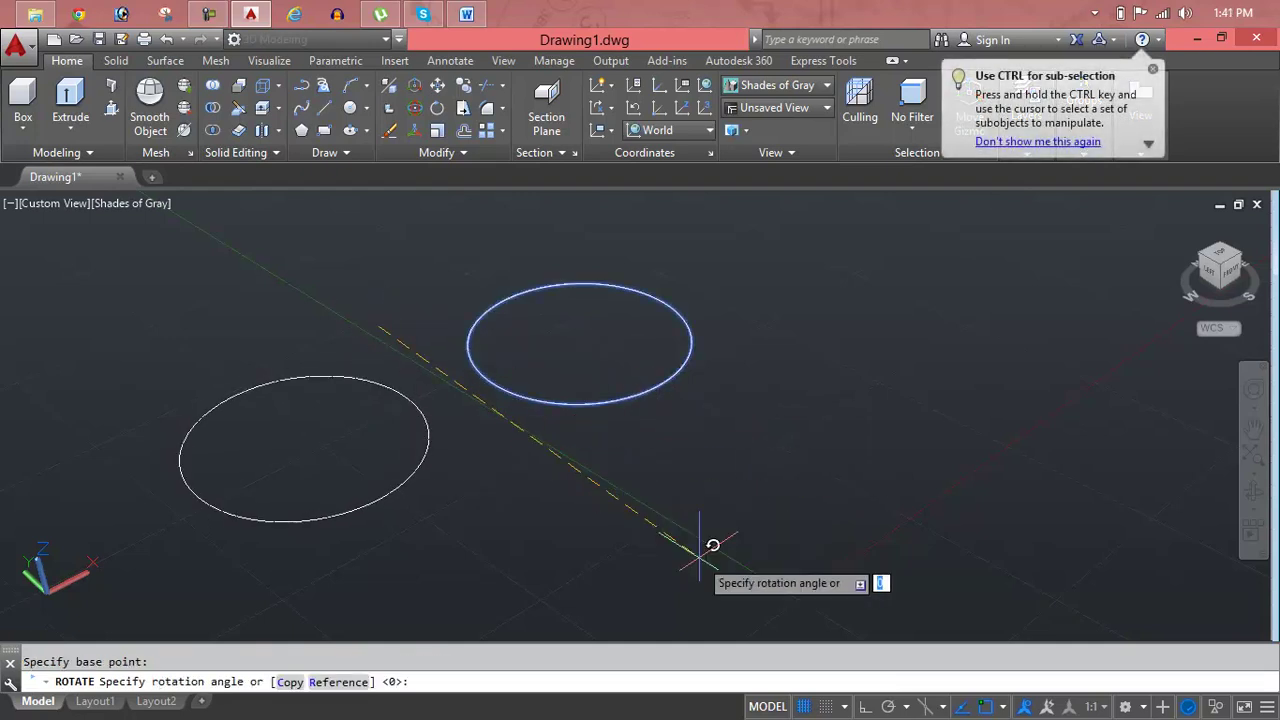
pyautogui.press('Return')
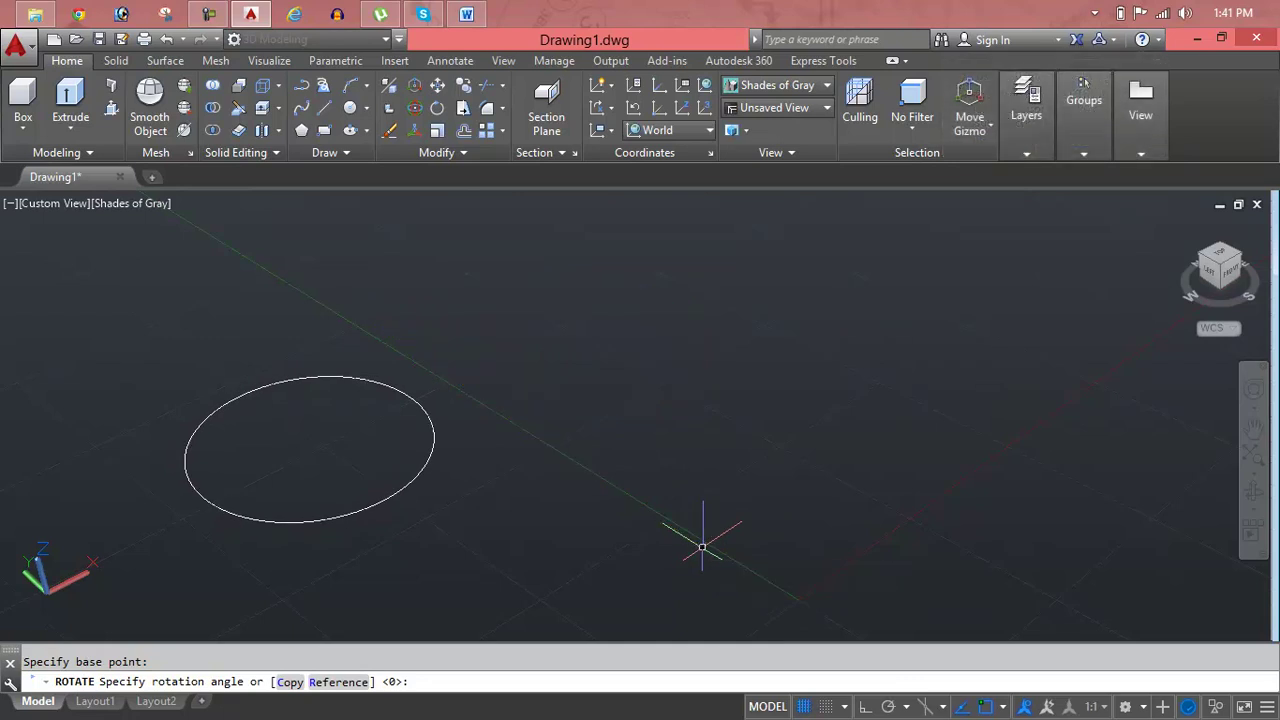
pyautogui.press('Escape')
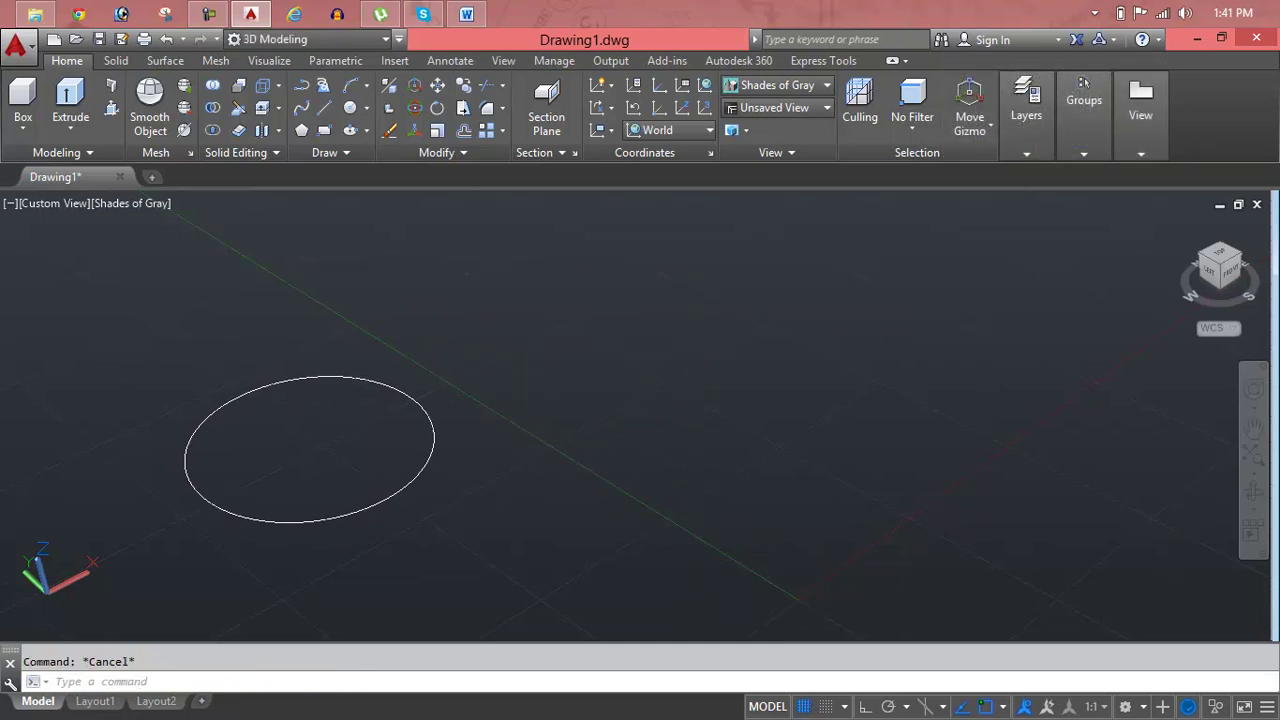
pyautogui.write('RO')
# - Repeat ROTATE using window selection and a new base point, then cancel it
pyautogui.press('Return')
pyautogui.click(432, 426)
pyautogui.click(442, 465)
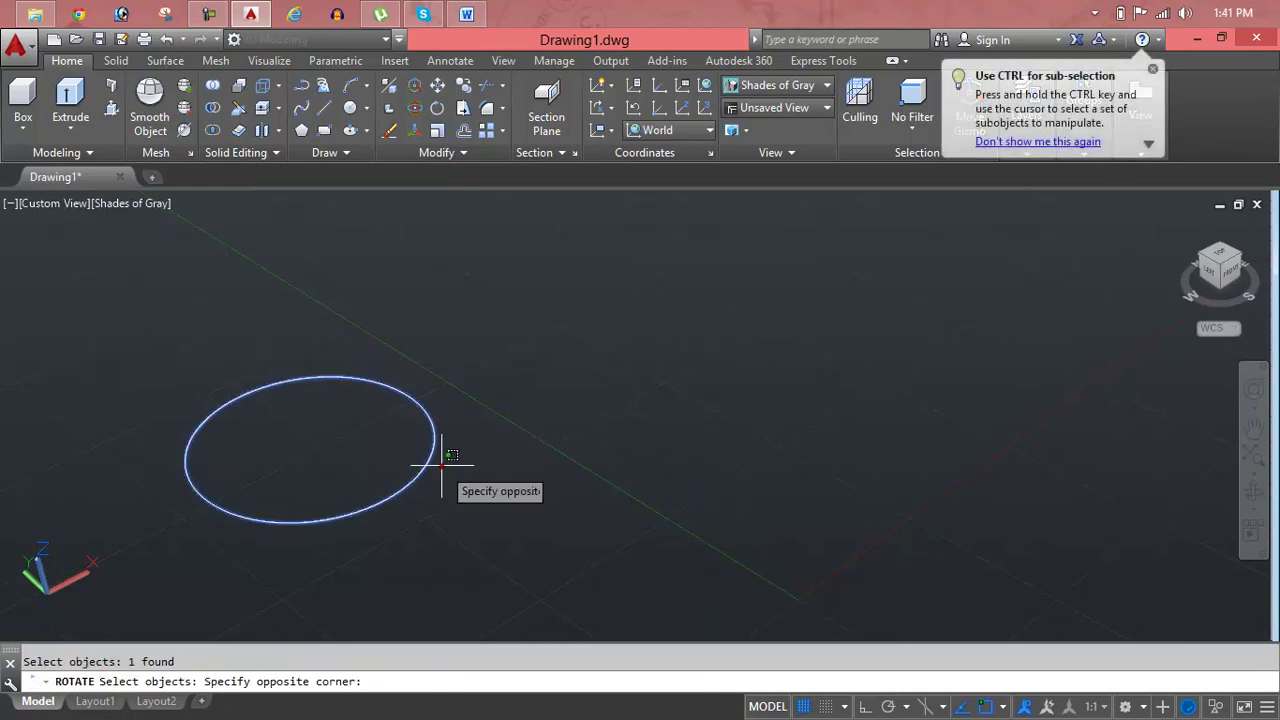
pyautogui.click(271, 540)
pyautogui.click(226, 555)
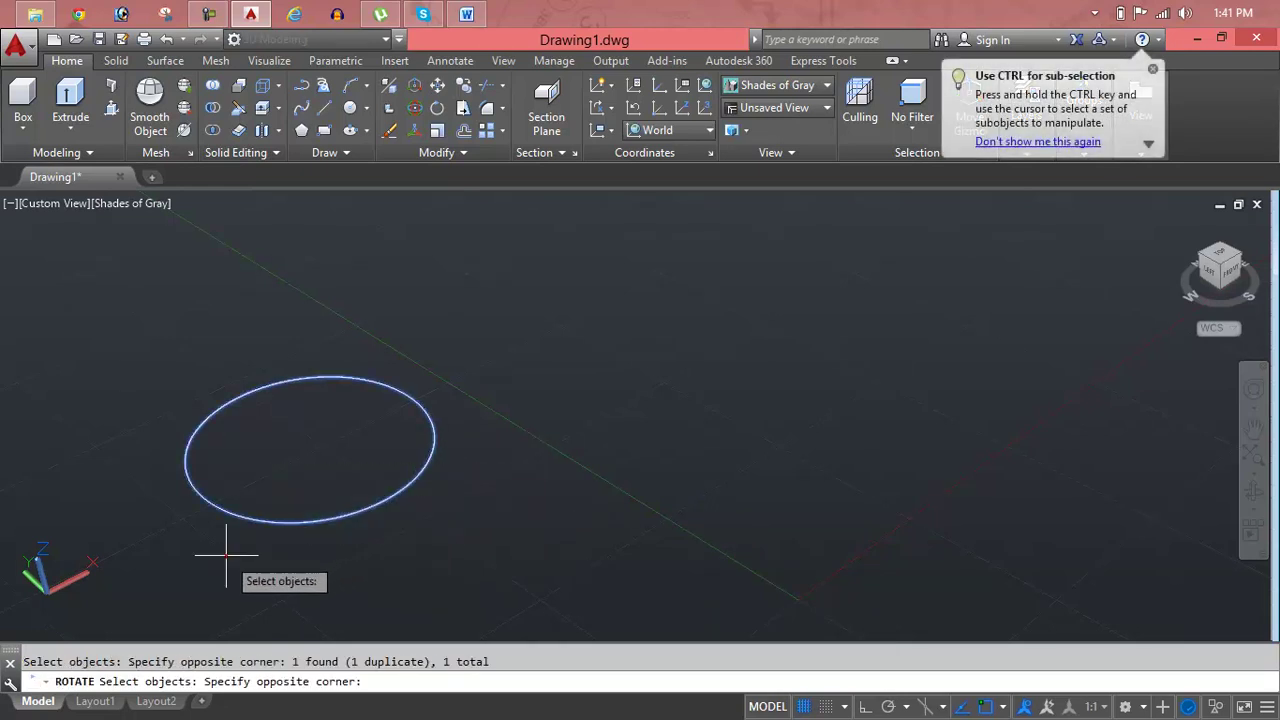
pyautogui.click(496, 537)
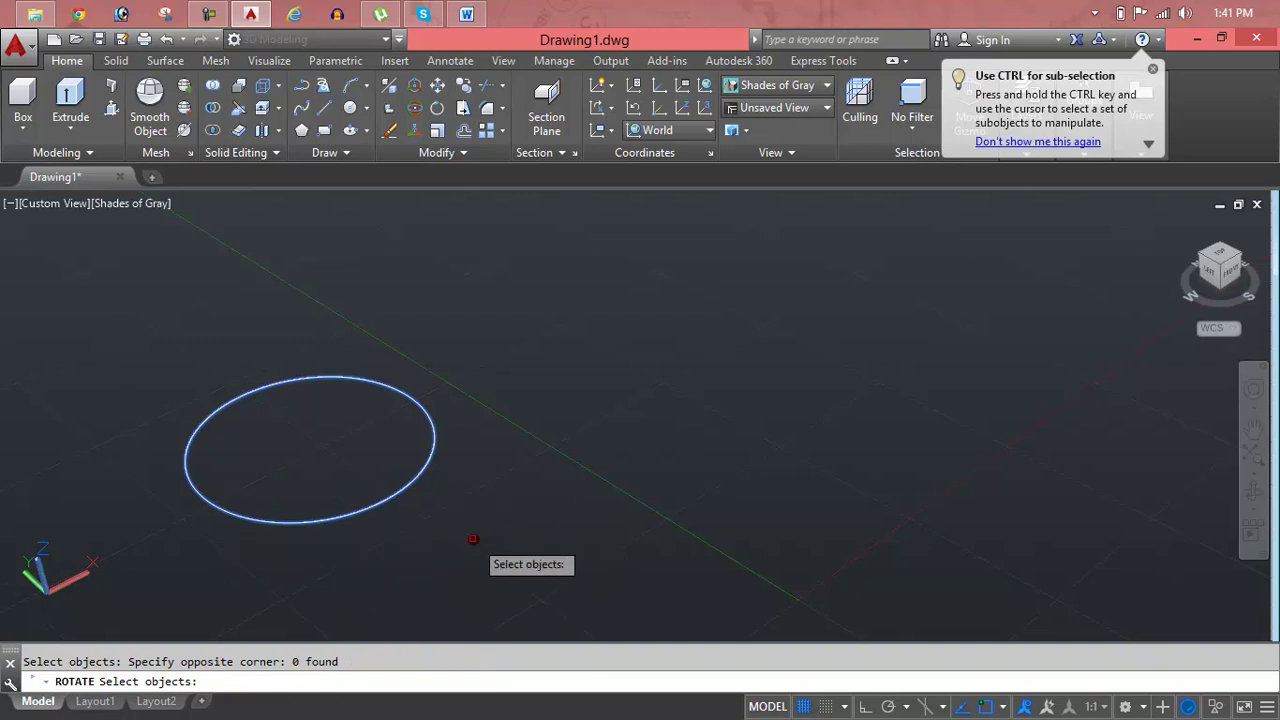
pyautogui.press('Return')
pyautogui.click(267, 552)
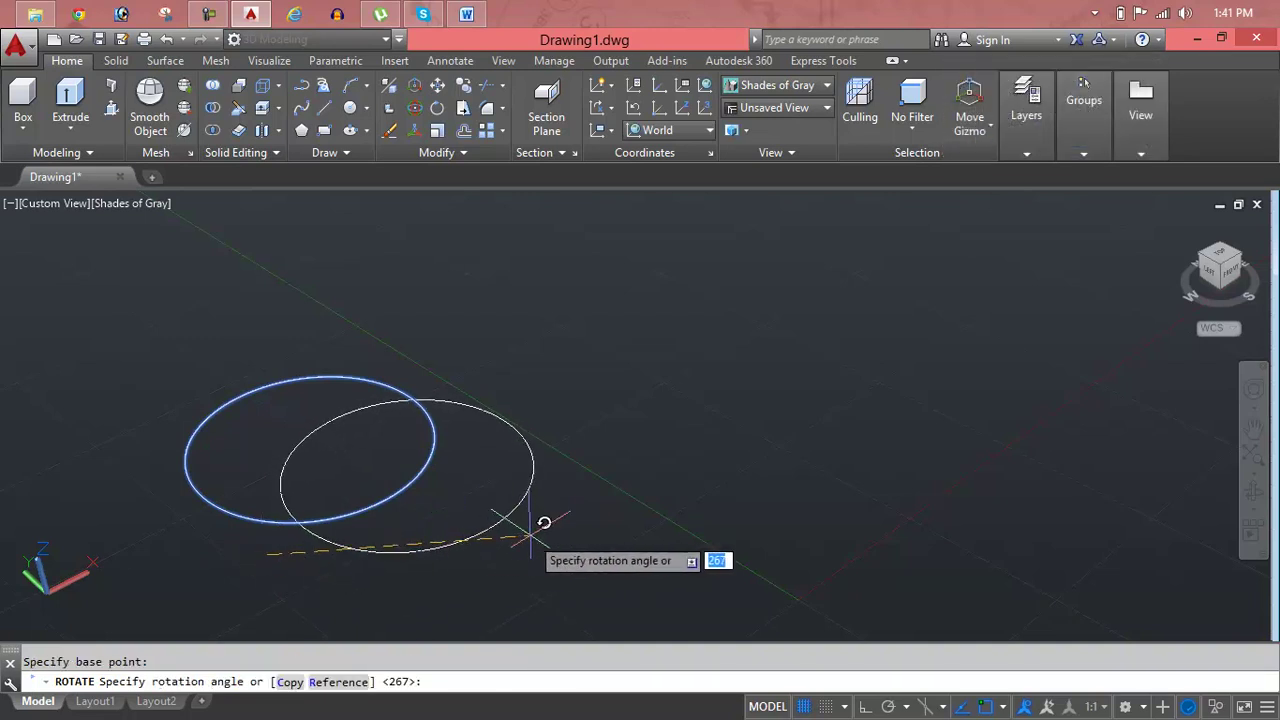
pyautogui.press('Escape')
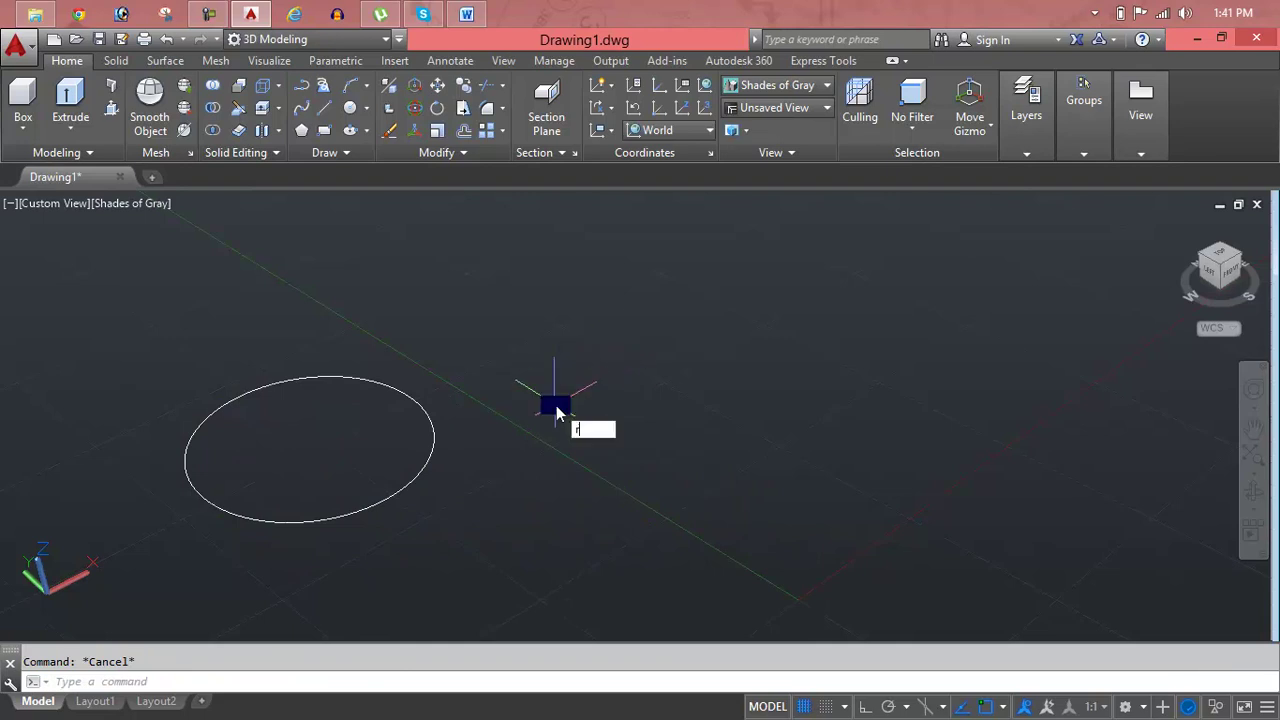
# - Stand the circle upright with a 90-degree 3D rotation, inspect it, then undo
pyautogui.write('o')
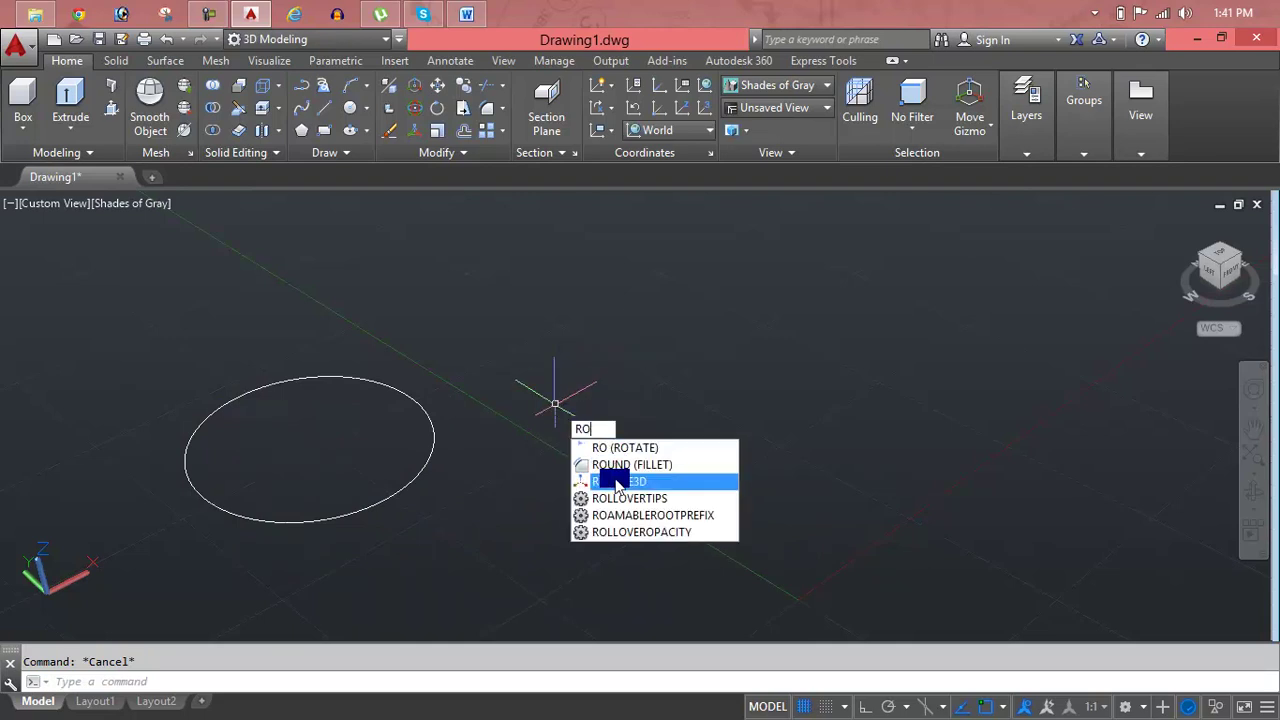
pyautogui.click(617, 482)
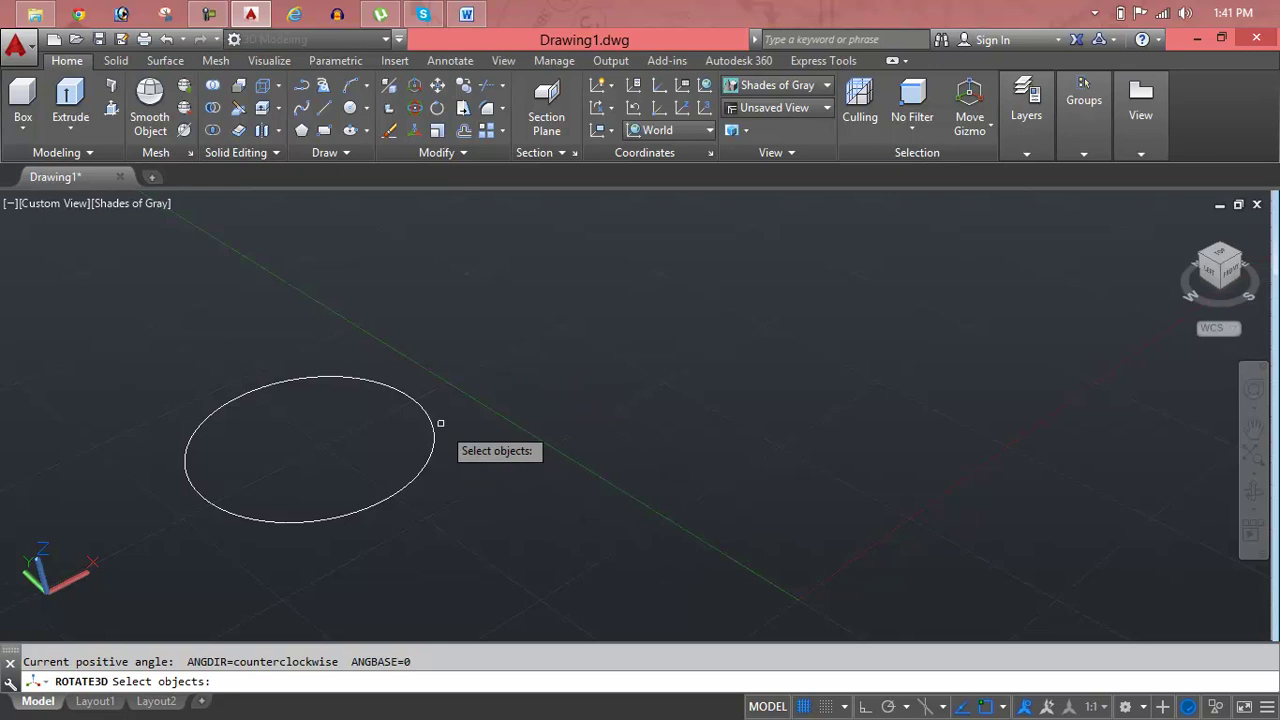
pyautogui.click(431, 424)
pyautogui.press('Return')
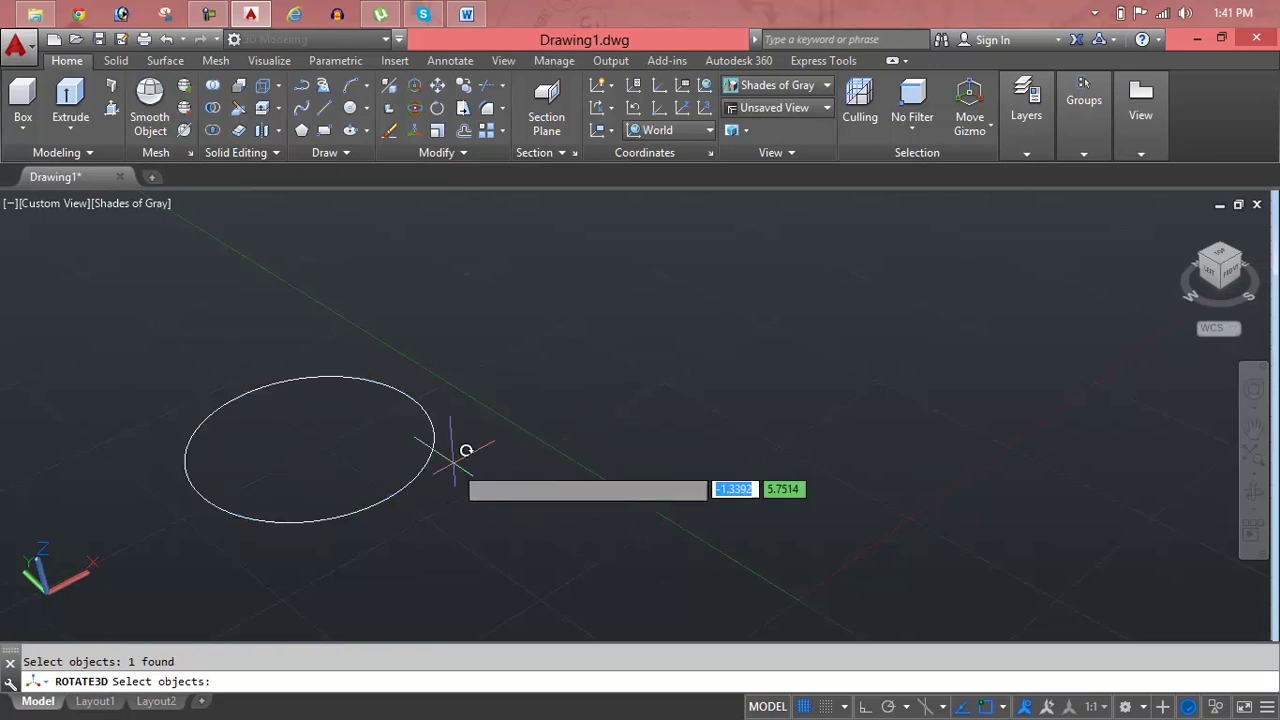
pyautogui.click(485, 347)
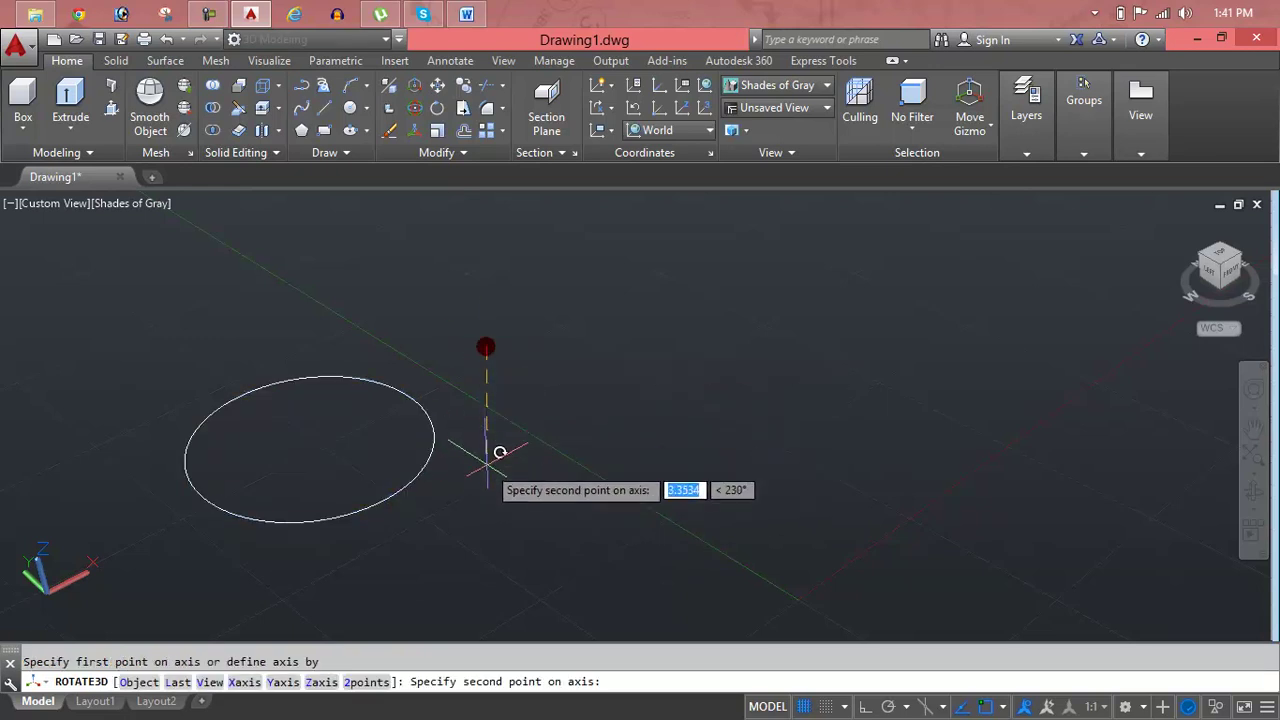
pyautogui.click(488, 545)
pyautogui.write('90')
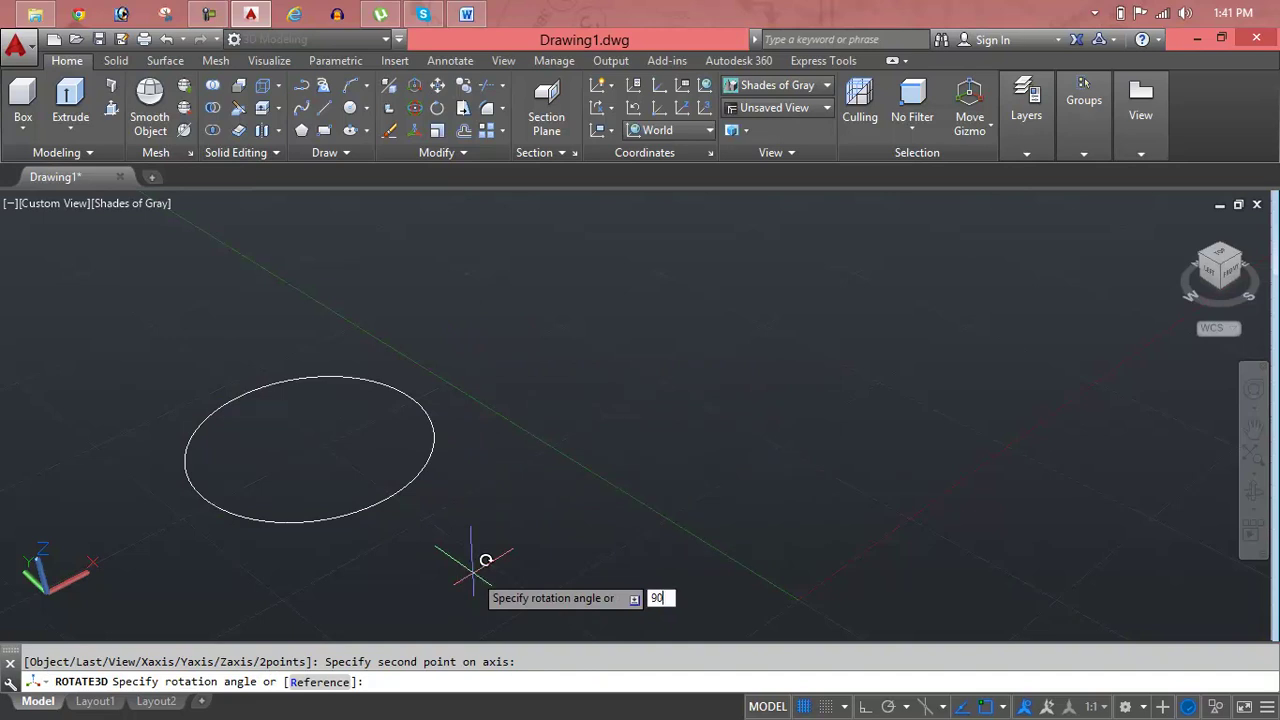
pyautogui.press('Return')
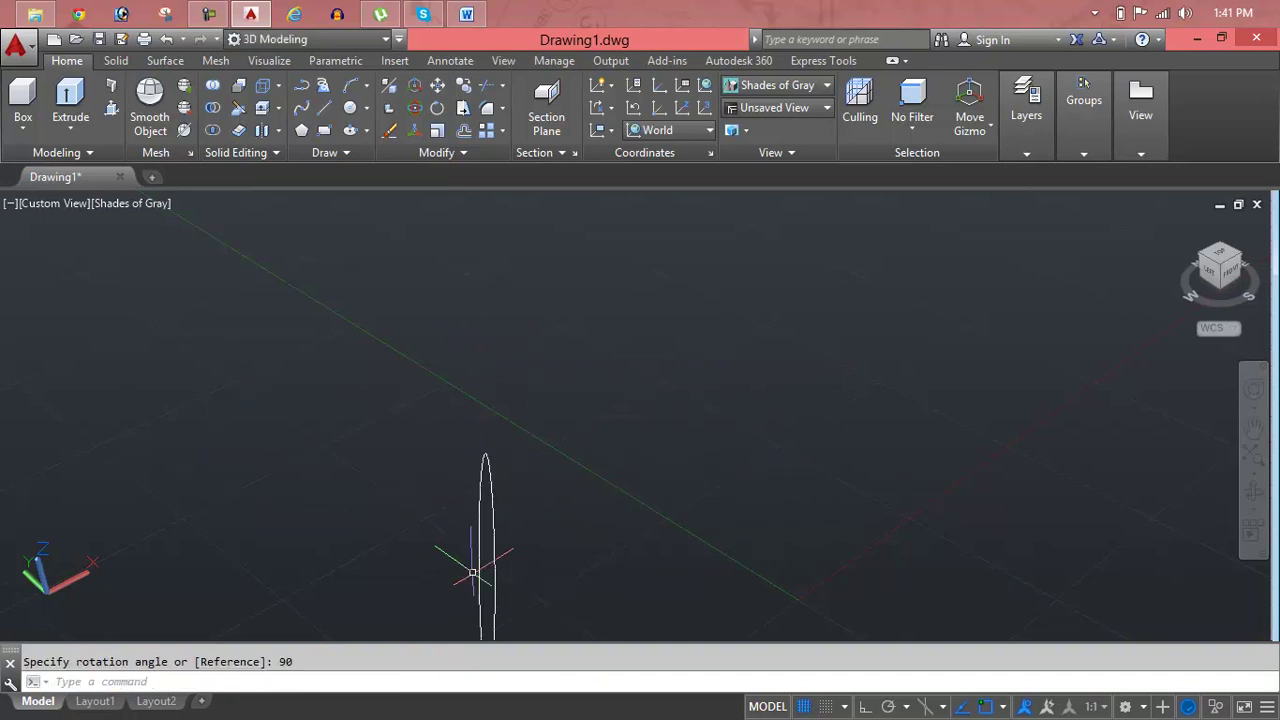
pyautogui.keyDown('shift'); pyautogui.moveTo(475, 568); pyautogui.dragTo(523, 449, button='middle'); pyautogui.keyUp('shift')
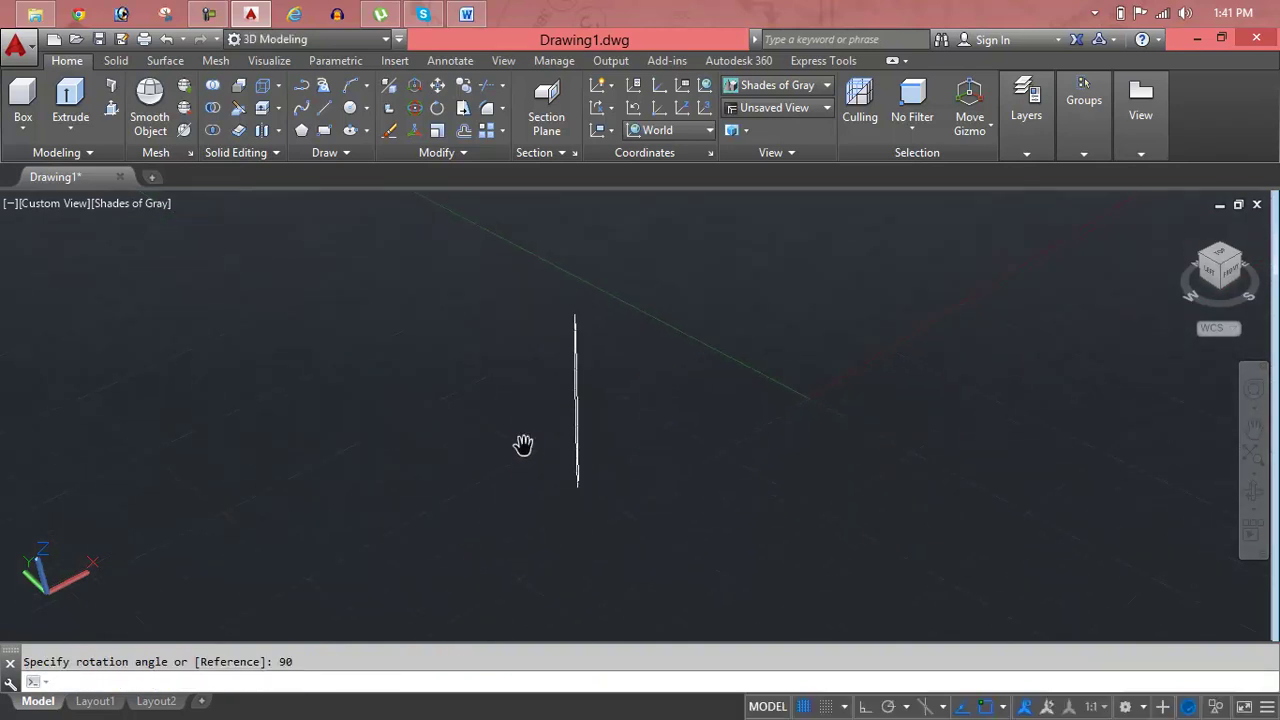
pyautogui.hotkey('ctrl', 'z')
pyautogui.hotkey('ctrl', 'z')
pyautogui.hotkey('ctrl', 'z')
# - Rotate the circle 90 degrees in 3D again about an Ortho-constrained axis
pyautogui.moveTo(469, 452); pyautogui.dragTo(579, 362, button='middle')
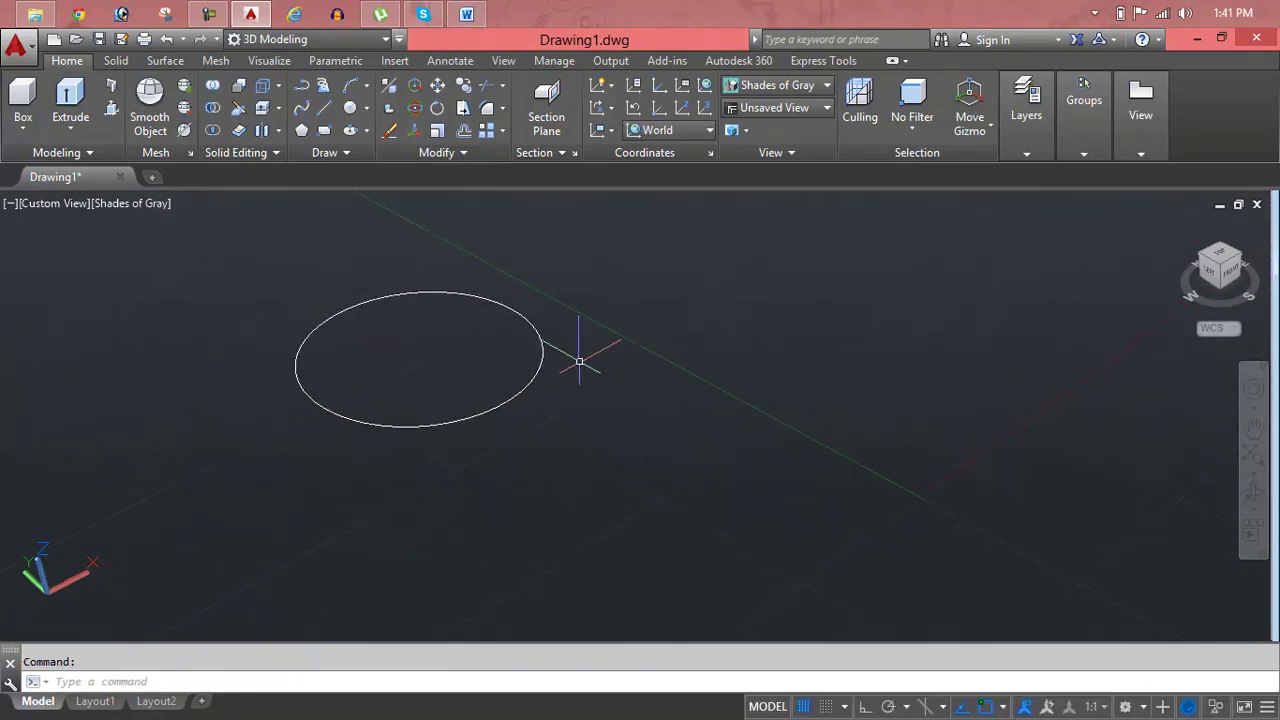
pyautogui.write('RO')
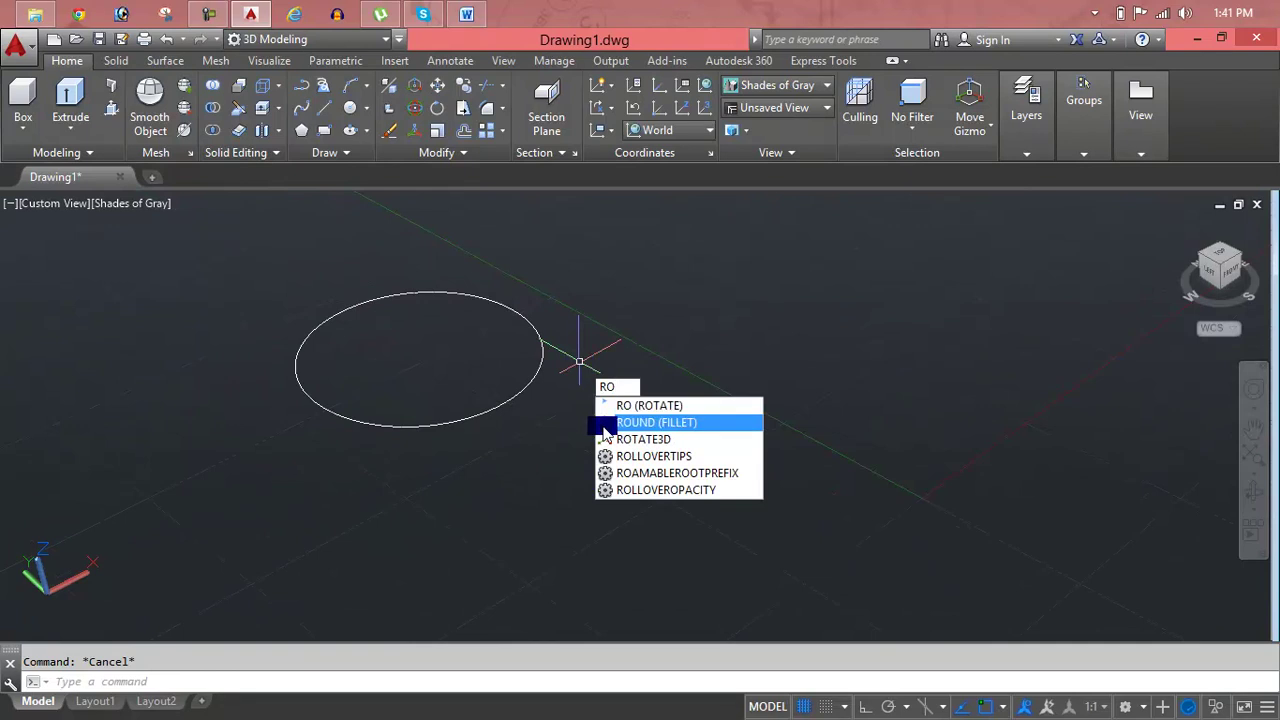
pyautogui.click(607, 443)
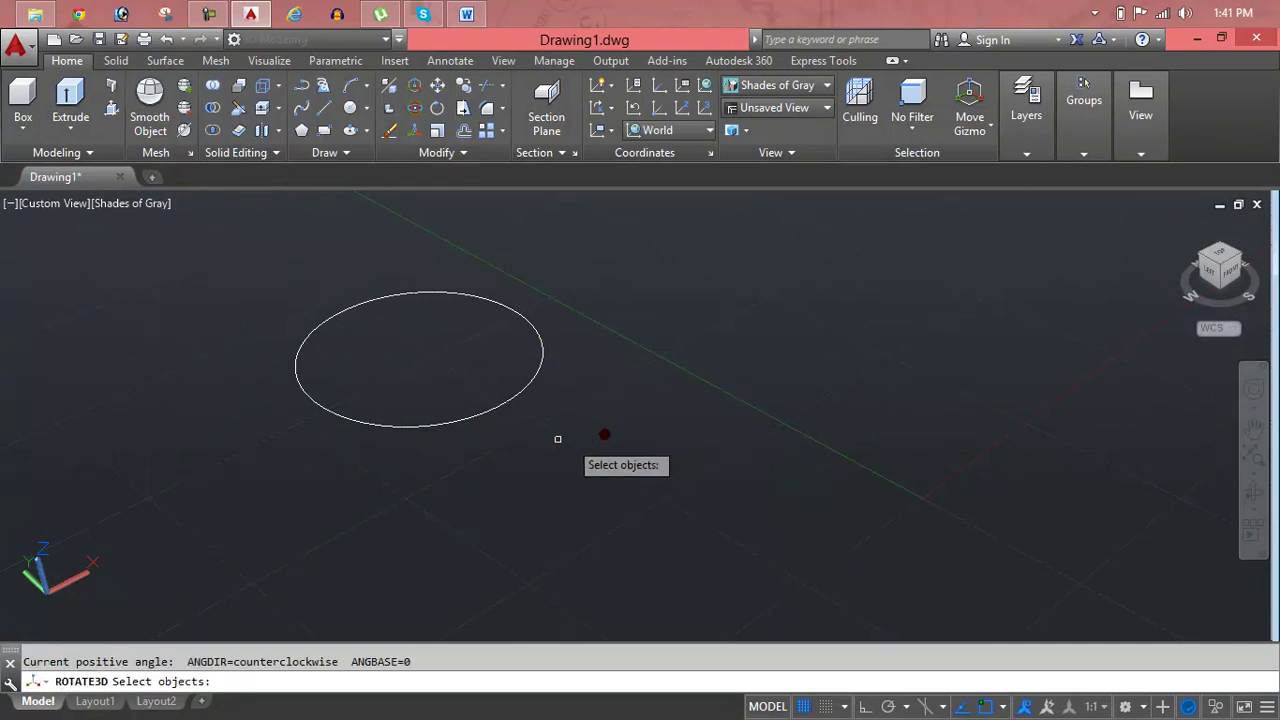
pyautogui.click(494, 408)
pyautogui.press('Return')
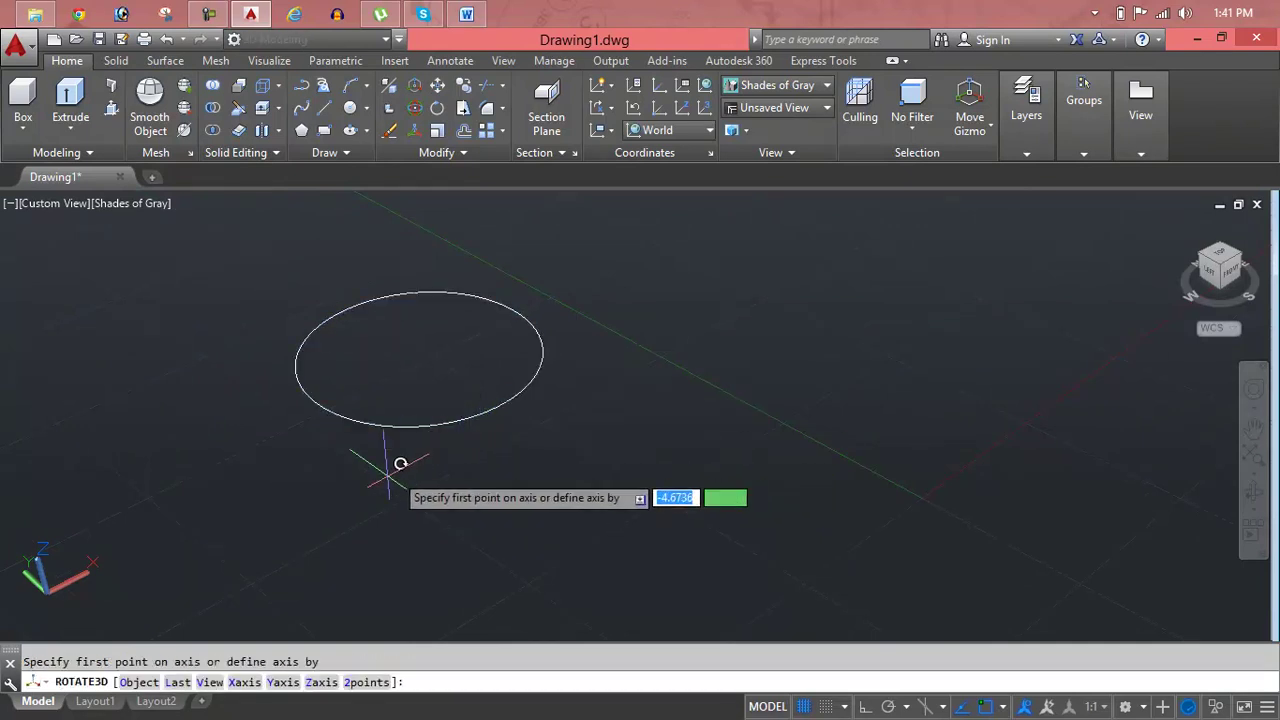
pyautogui.click(326, 497)
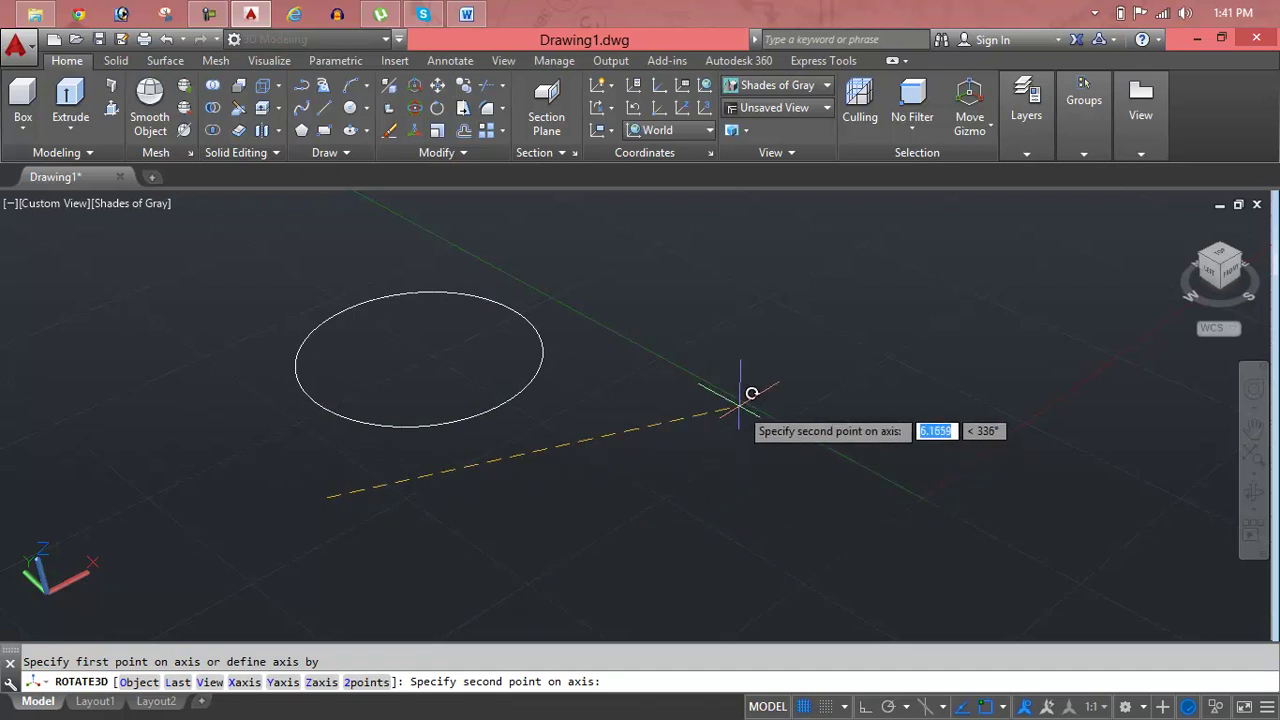
pyautogui.press('F8')
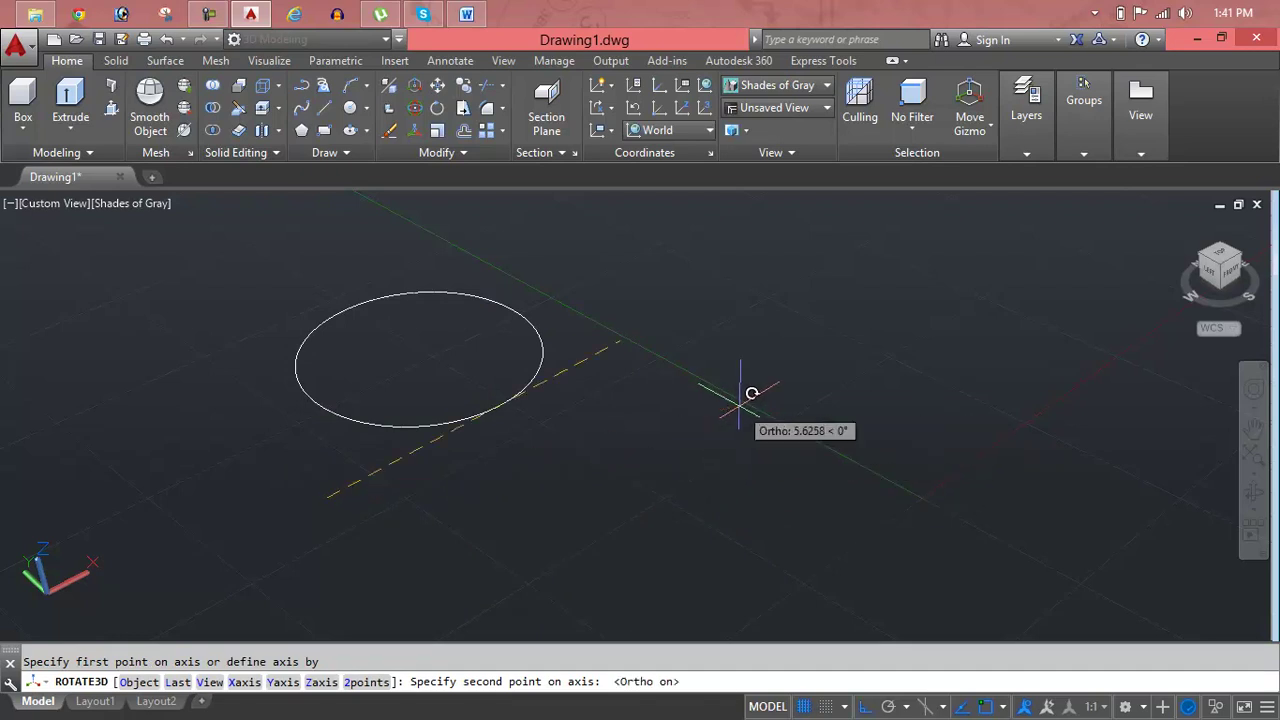
pyautogui.click(818, 347)
pyautogui.write('90')
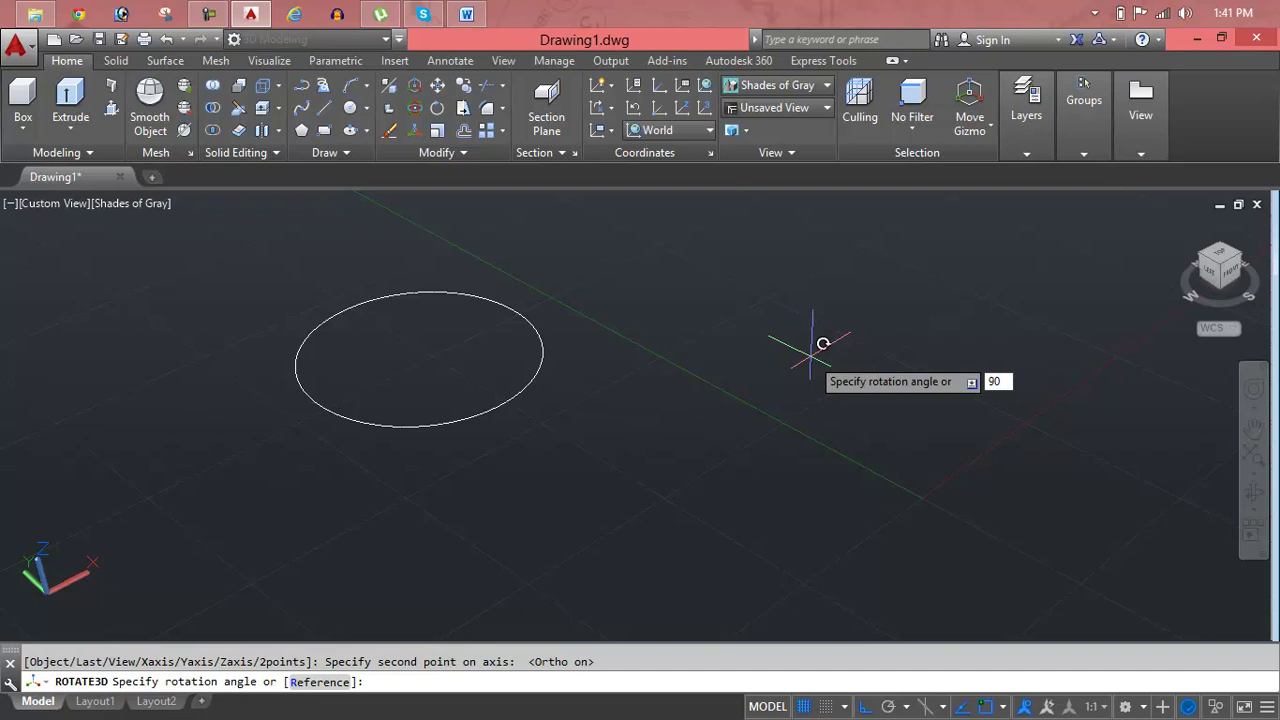
pyautogui.press('Return')
pyautogui.scroll(-3, 810, 355)
pyautogui.moveTo(794, 363); pyautogui.dragTo(651, 398, button='middle')
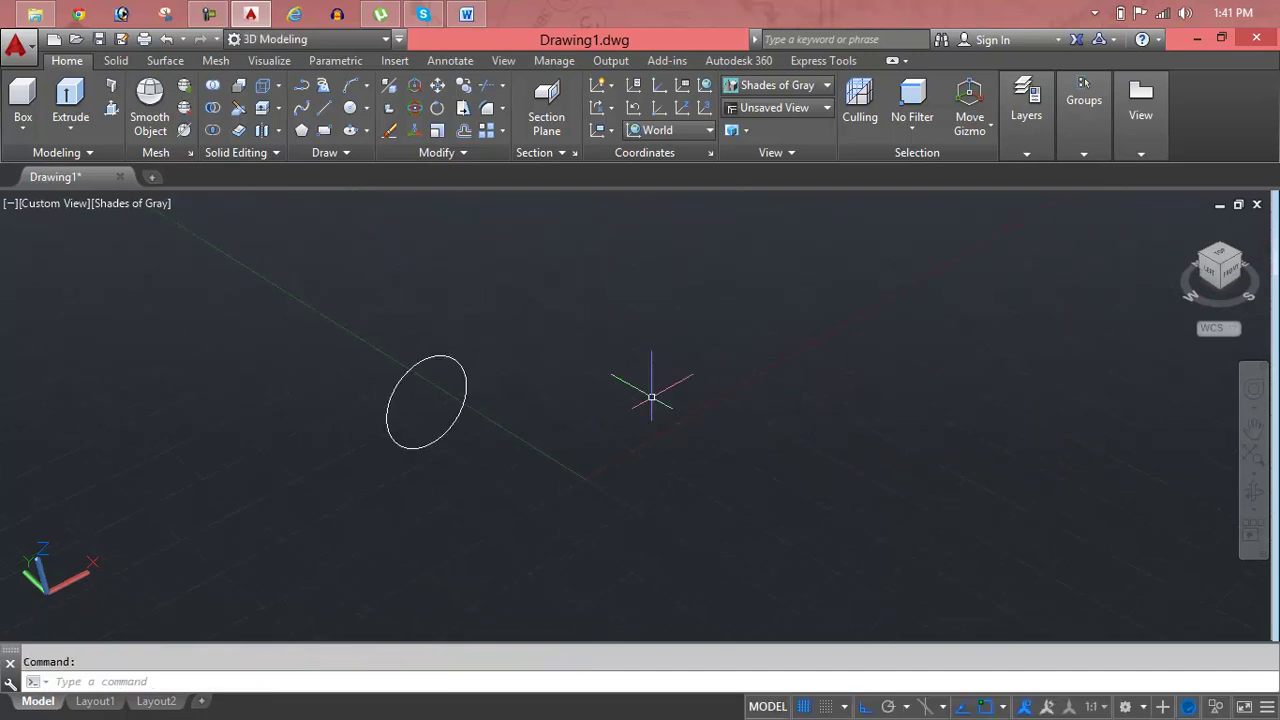
# - Delete the upright circle
pyautogui.press('Escape')
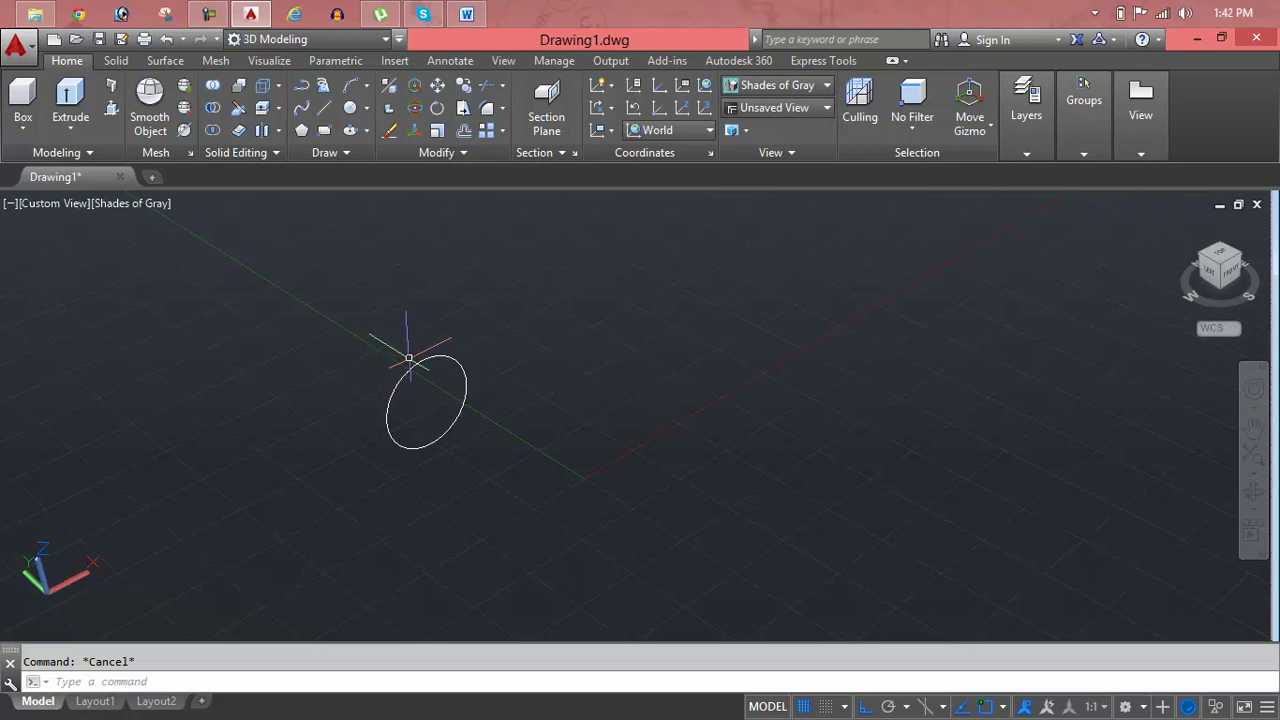
pyautogui.click(418, 363)
pyautogui.press('Delete')
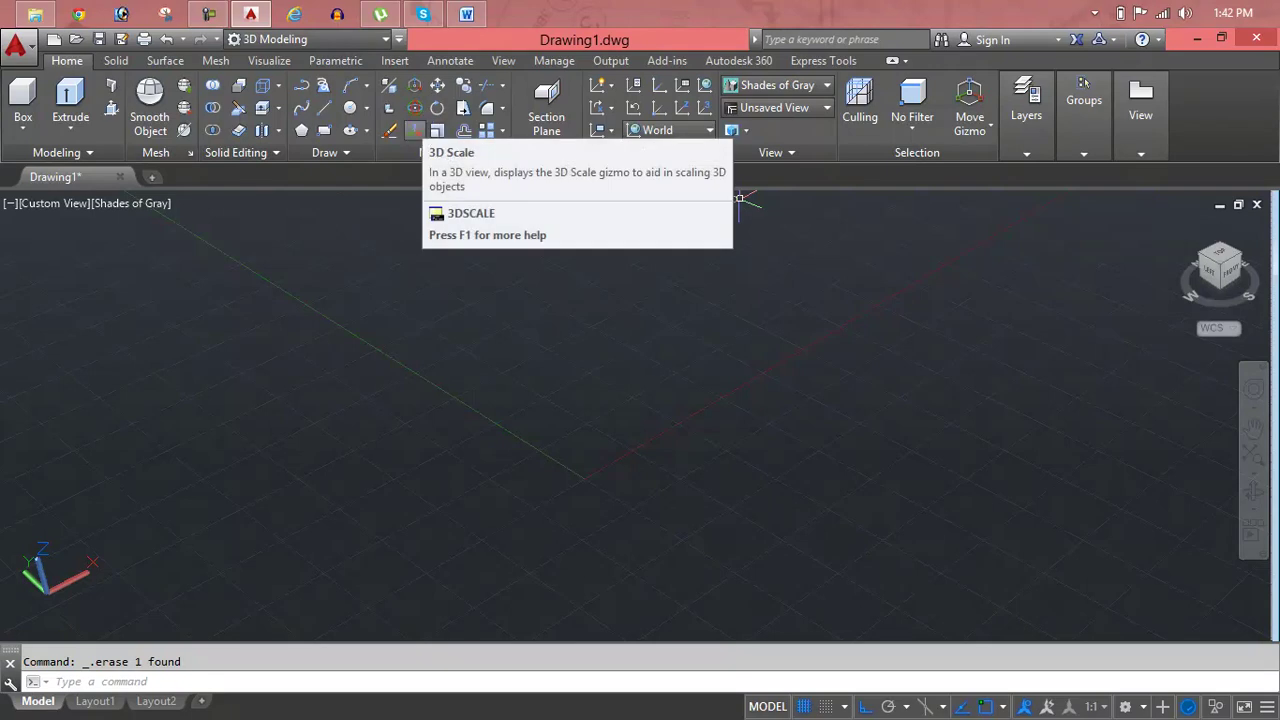
# - Draw a solid box by picking two base corners and a height
pyautogui.click(22, 98)
pyautogui.click(338, 398)
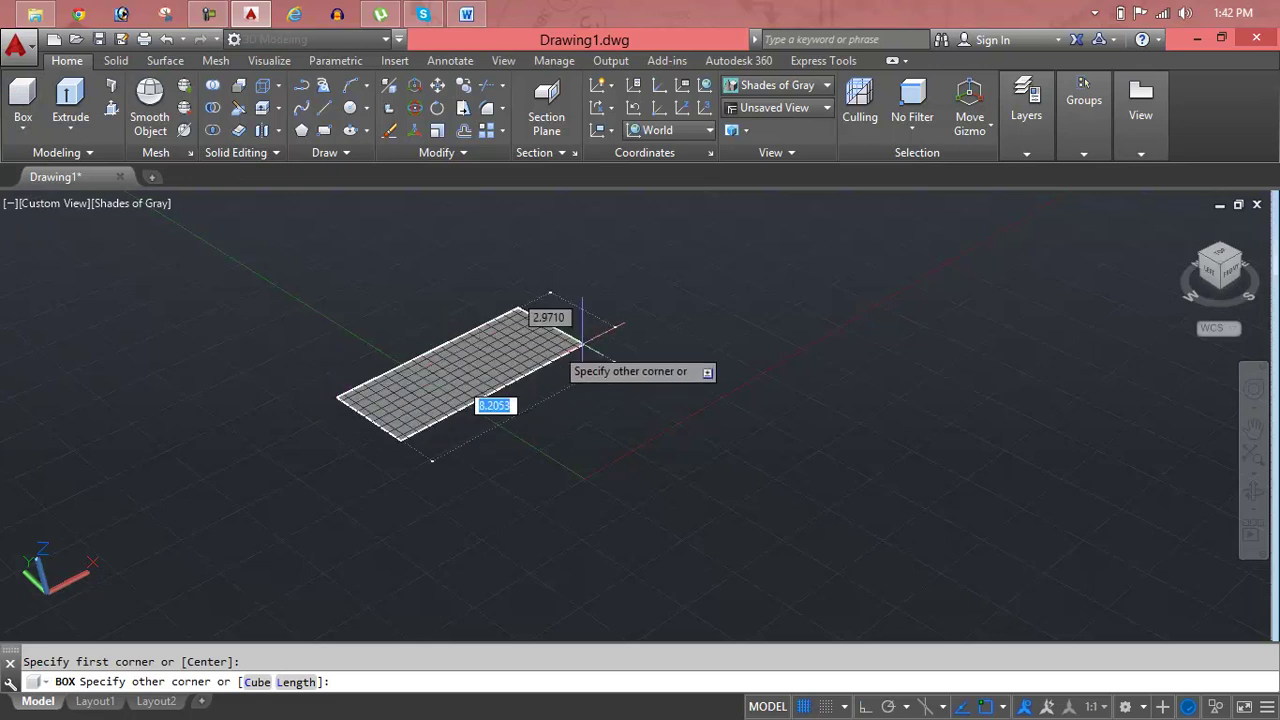
pyautogui.click(846, 362)
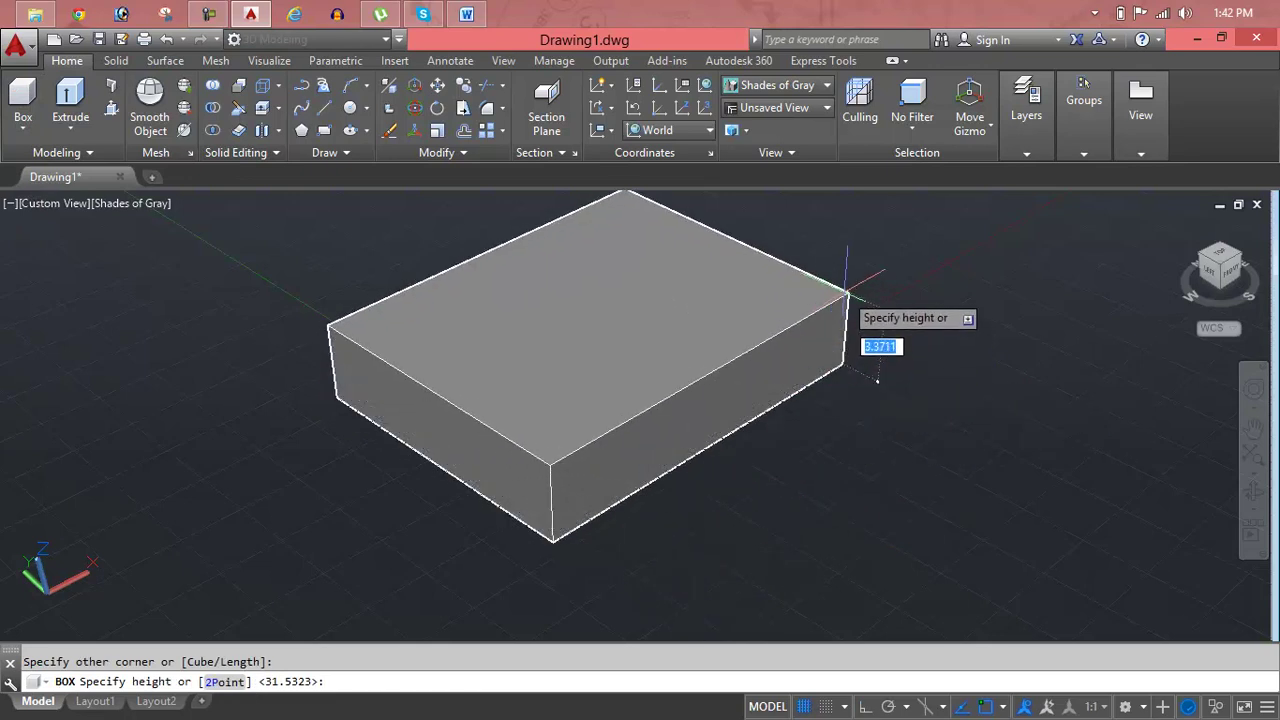
pyautogui.moveTo(847, 293); pyautogui.dragTo(749, 352, button='middle')
pyautogui.click(791, 257)
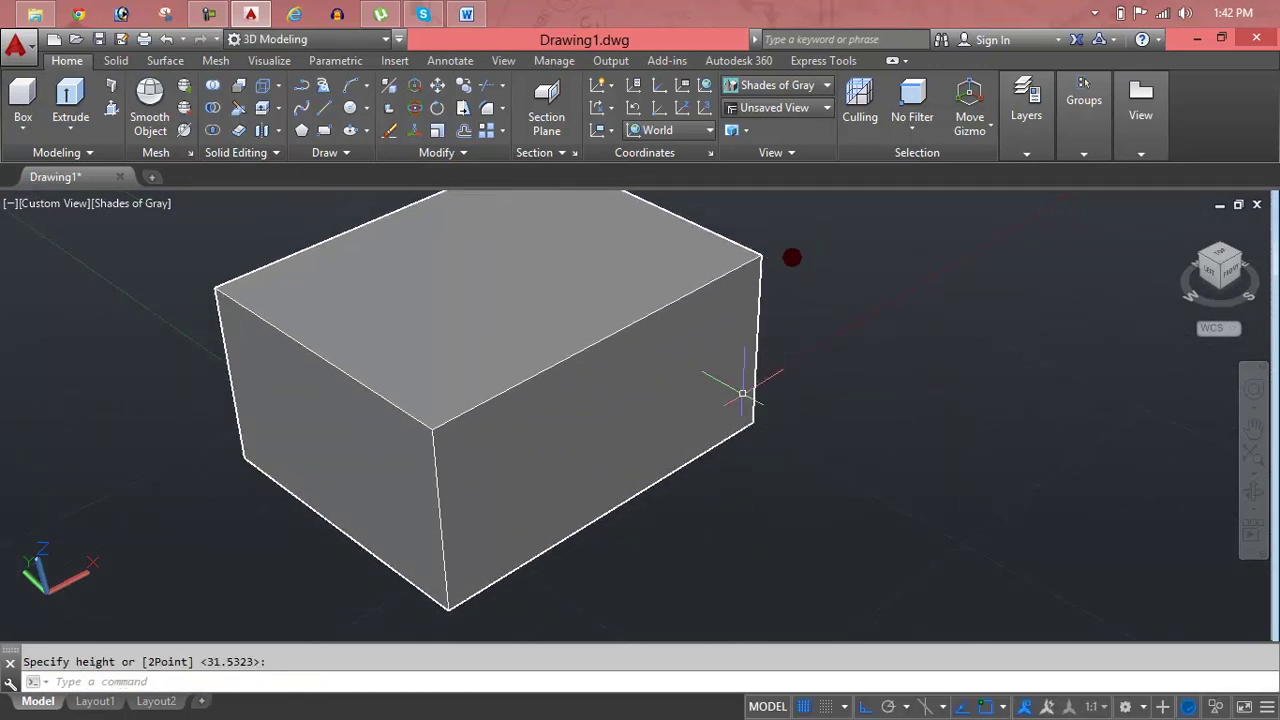
pyautogui.scroll(-2, 700, 347)
pyautogui.scroll(1, 623, 394)
# - Enlarge the box with 3D Scale about a base point inside it
pyautogui.press('Escape')
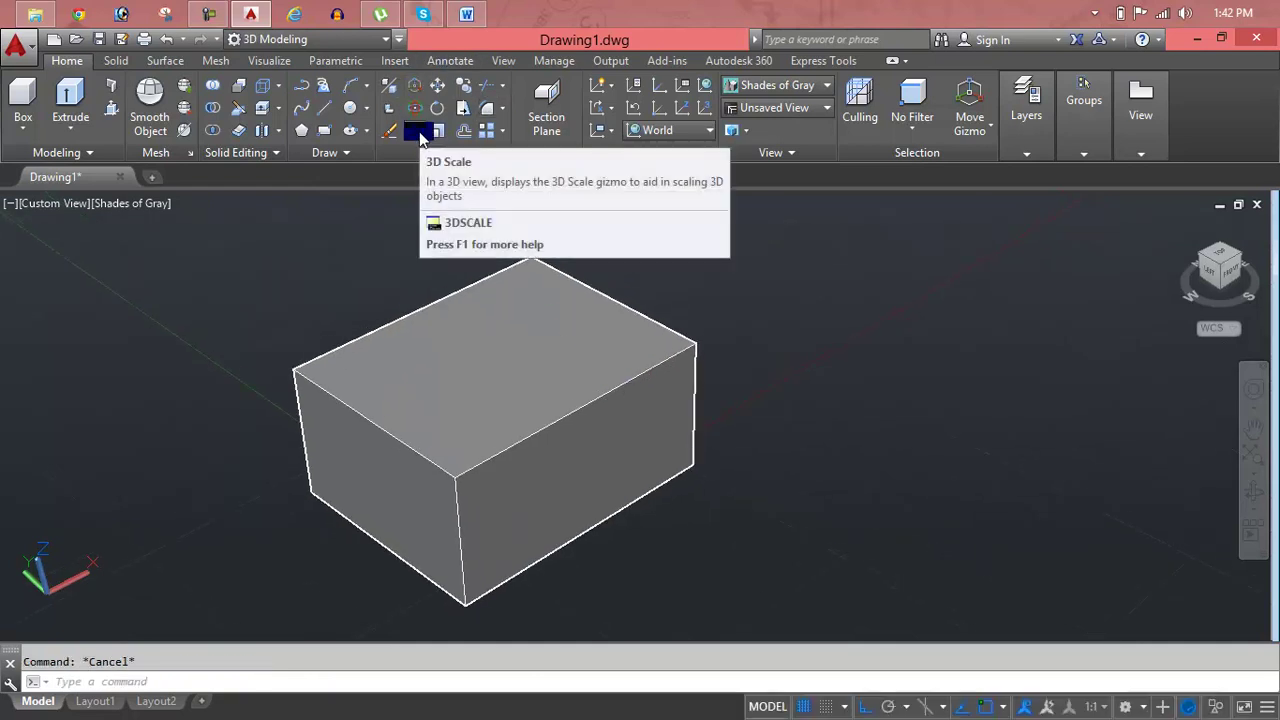
pyautogui.click(418, 134)
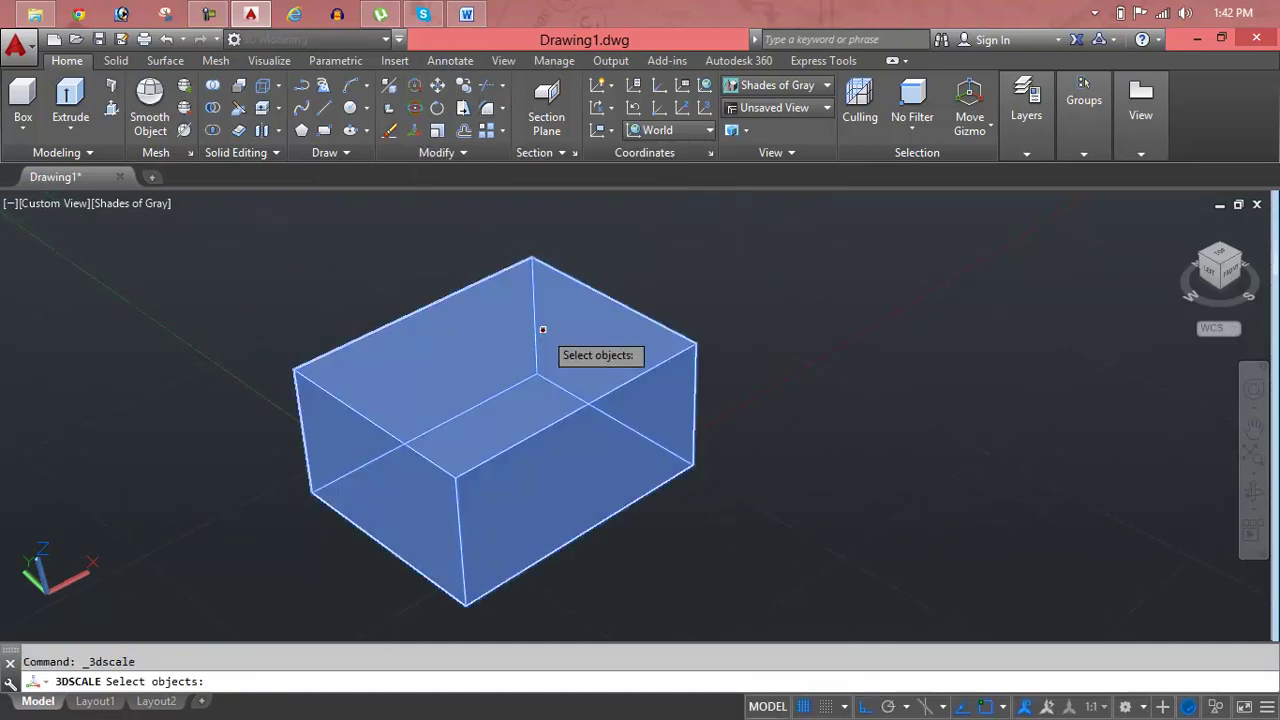
pyautogui.press('Return')
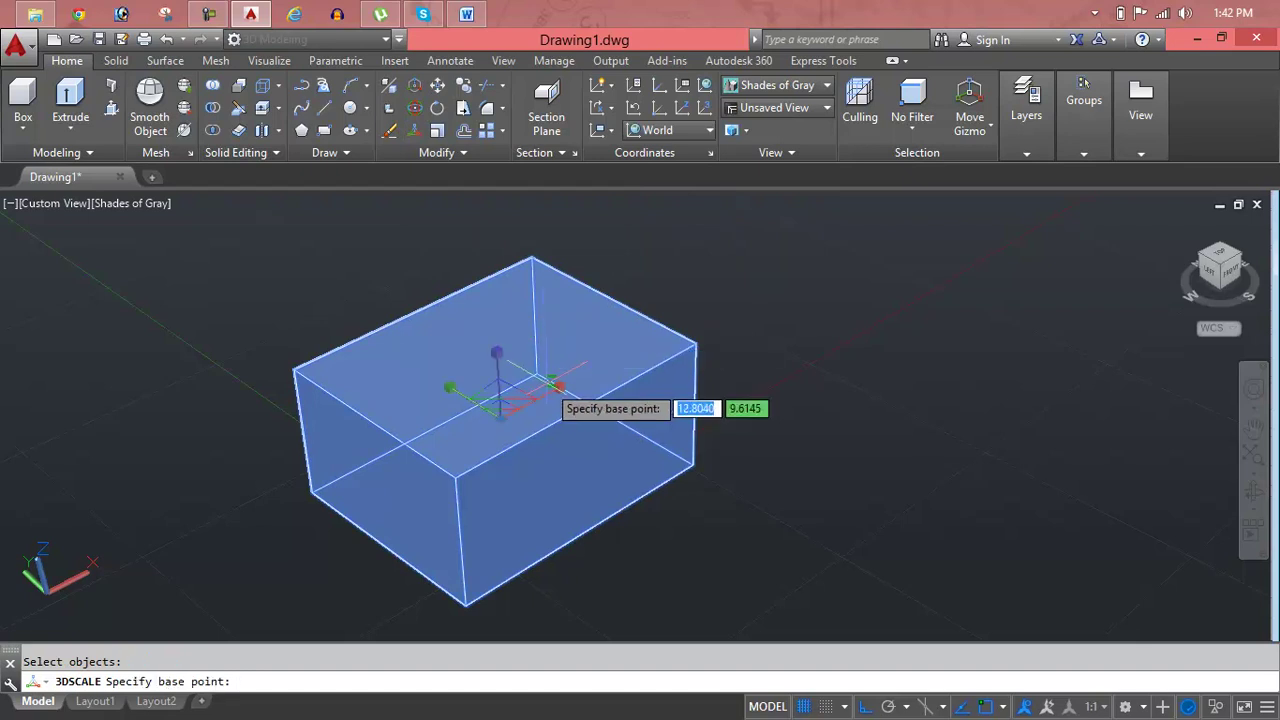
pyautogui.click(560, 395)
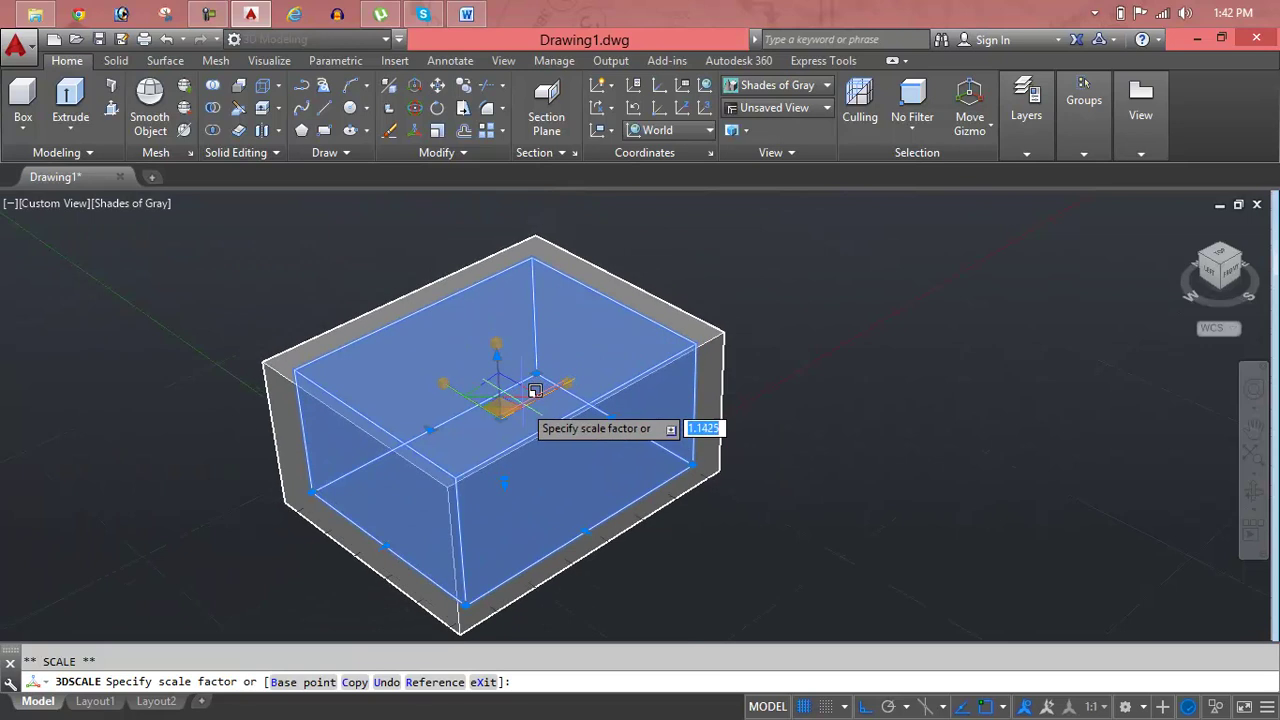
pyautogui.click(545, 393)
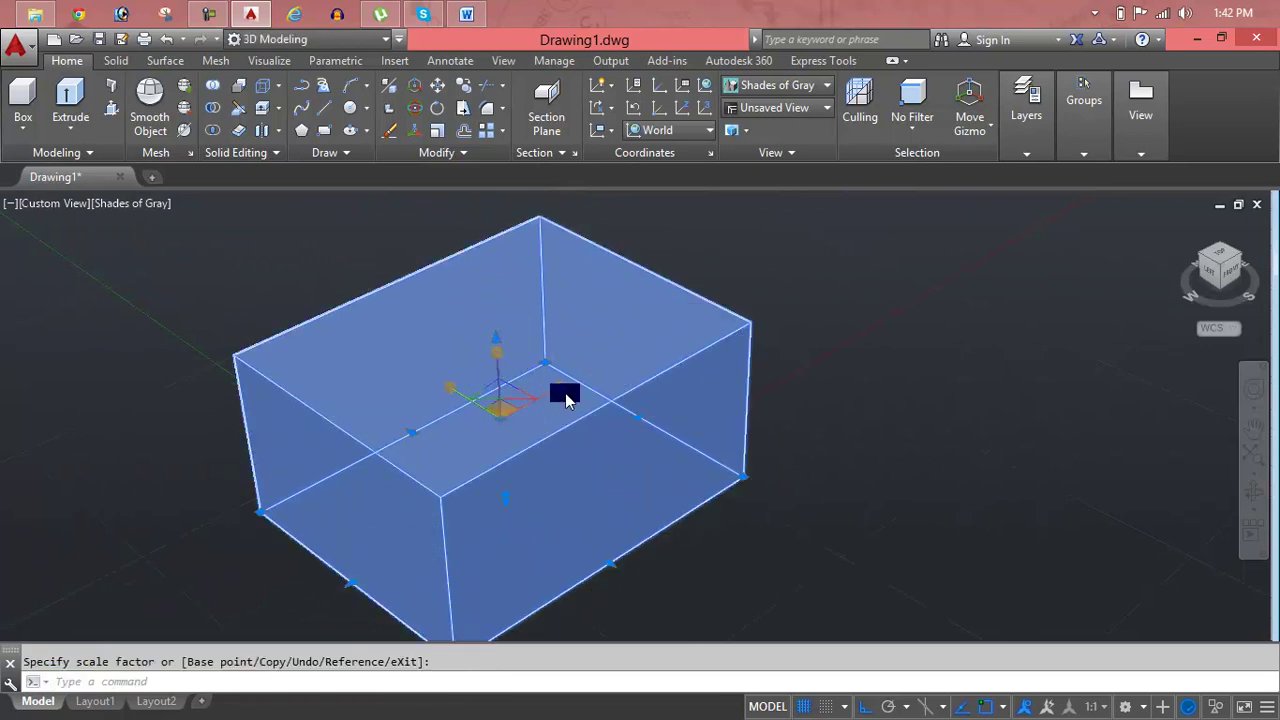
# - Scale the box up further, finishing with a scale factor of 10
pyautogui.click(496, 358)
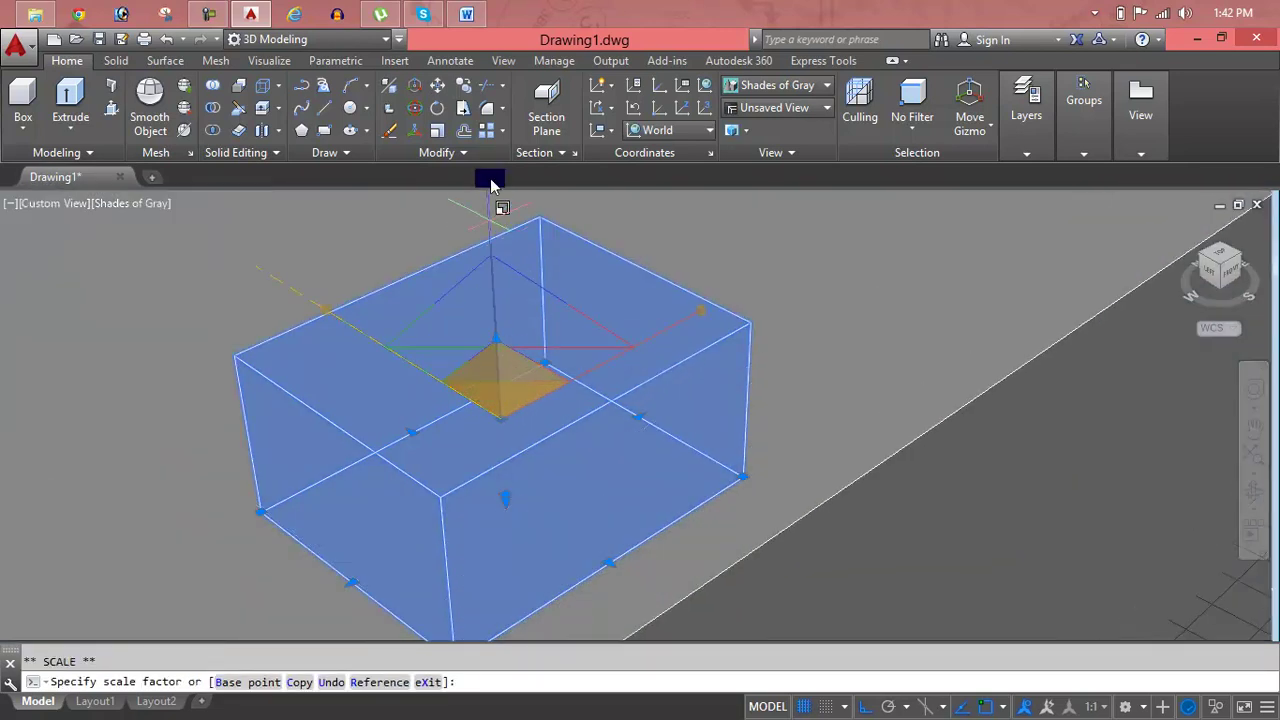
pyautogui.click(543, 309)
pyautogui.scroll(-4, 531, 384)
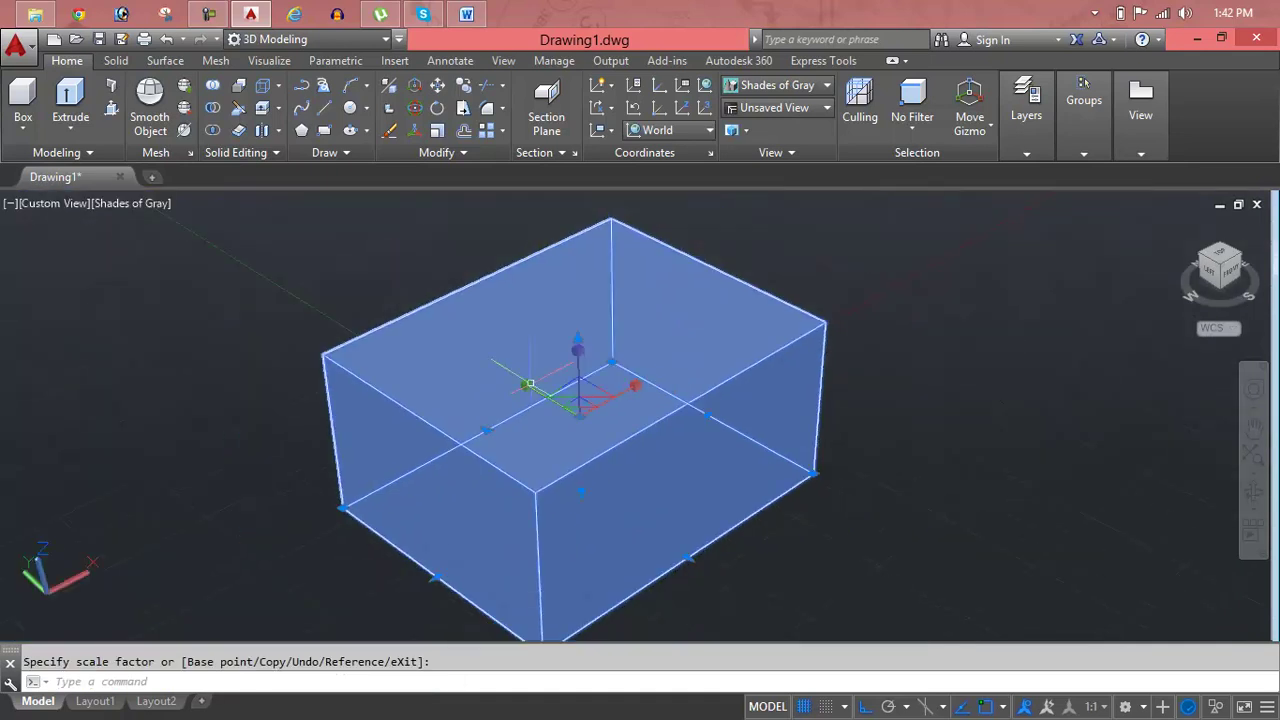
pyautogui.click(636, 386)
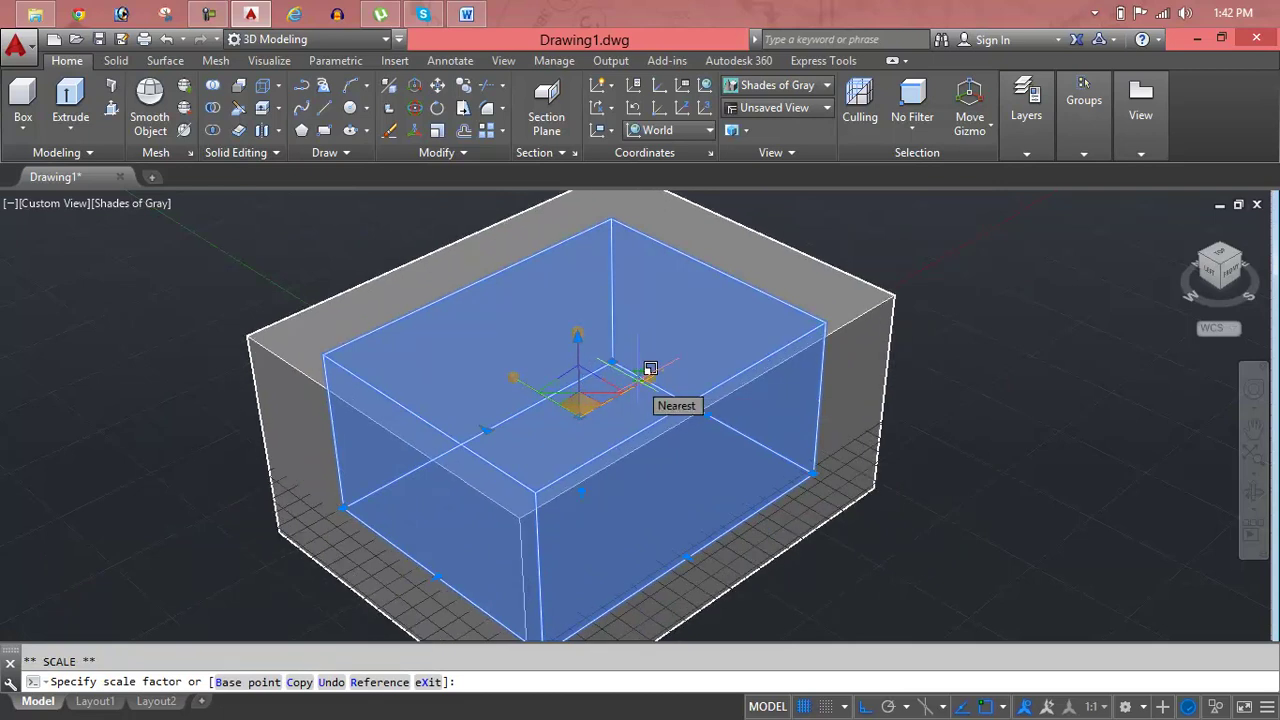
pyautogui.write('10')
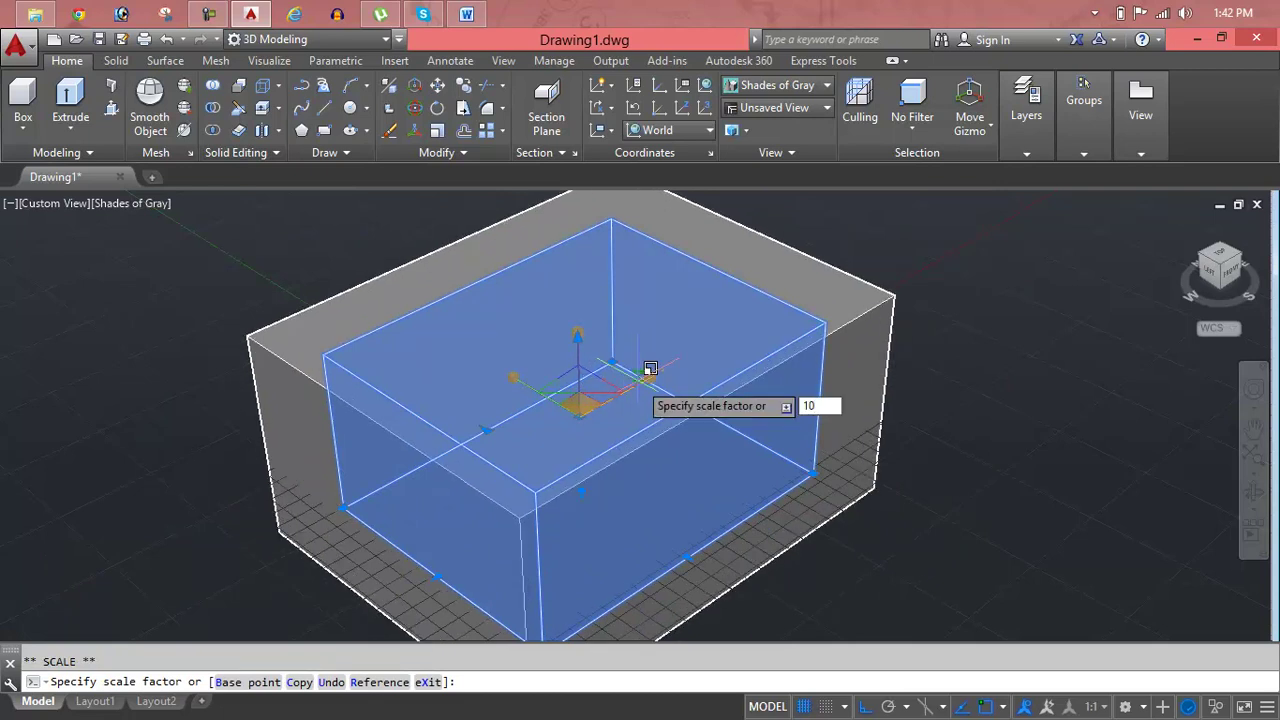
pyautogui.press('Return')
pyautogui.scroll(-3, 637, 383)
pyautogui.scroll(-1, 637, 383)
pyautogui.scroll(-3, 637, 383)
# - Zoom out and delete the enlarged box
pyautogui.scroll(-2, 637, 380)
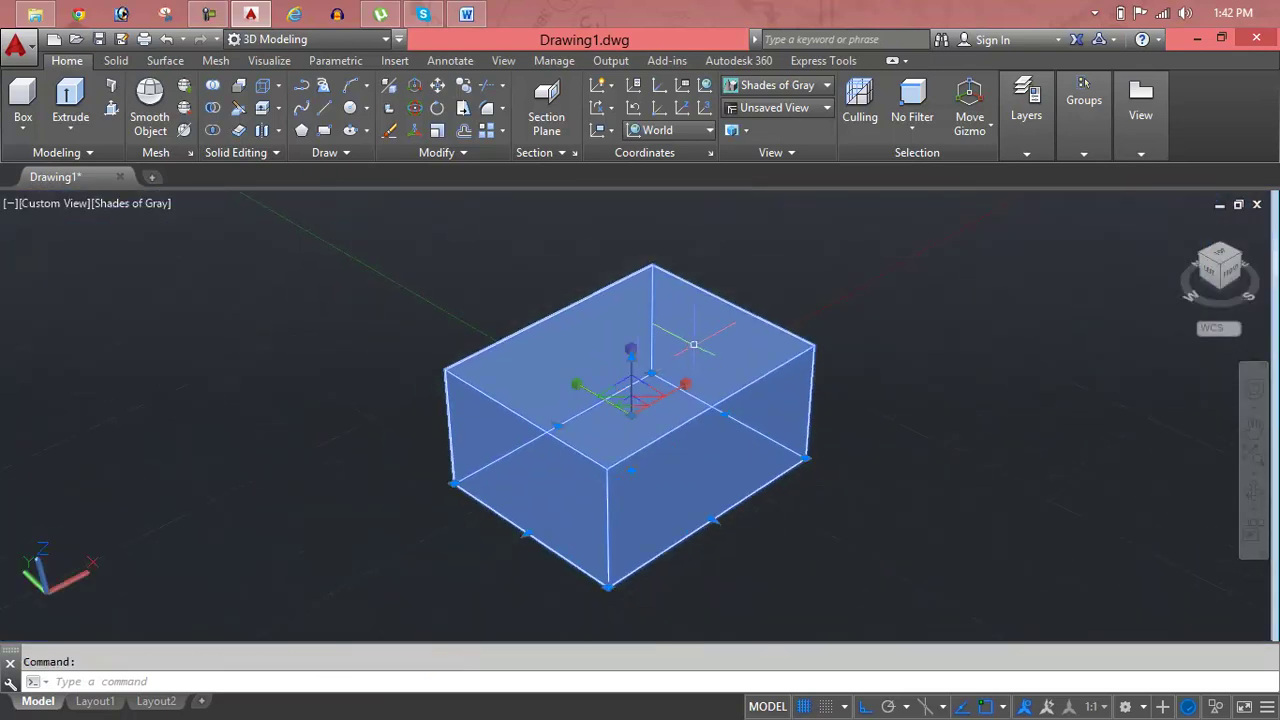
pyautogui.press('Delete')
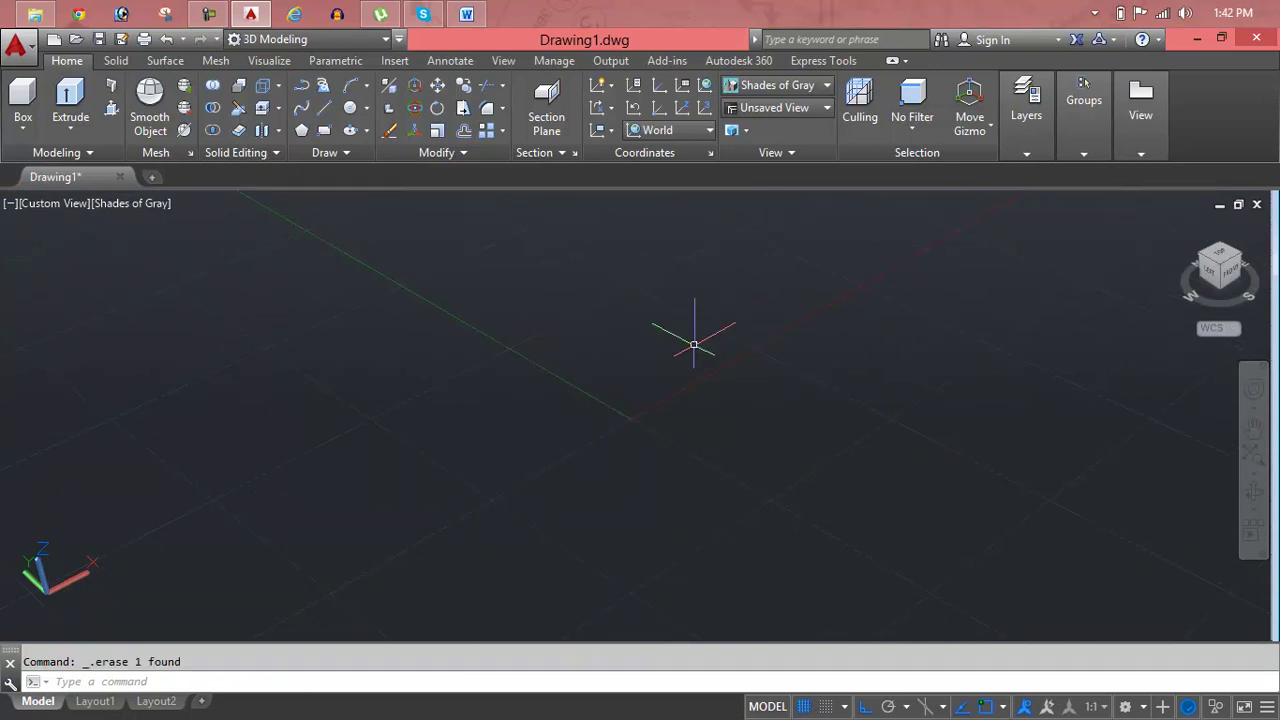
pyautogui.click(466, 12)
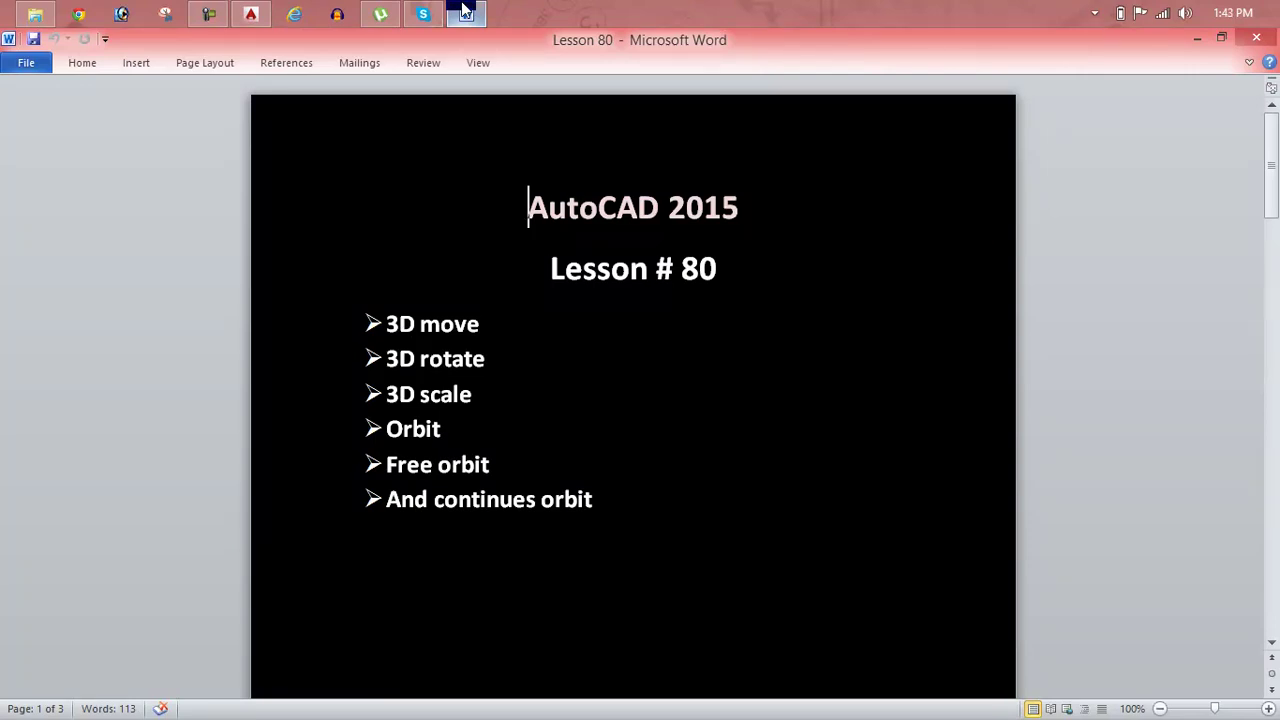
# - Minimize the Lesson 80 notes in Word to return to the AutoCAD drawing
pyautogui.click(470, 10)
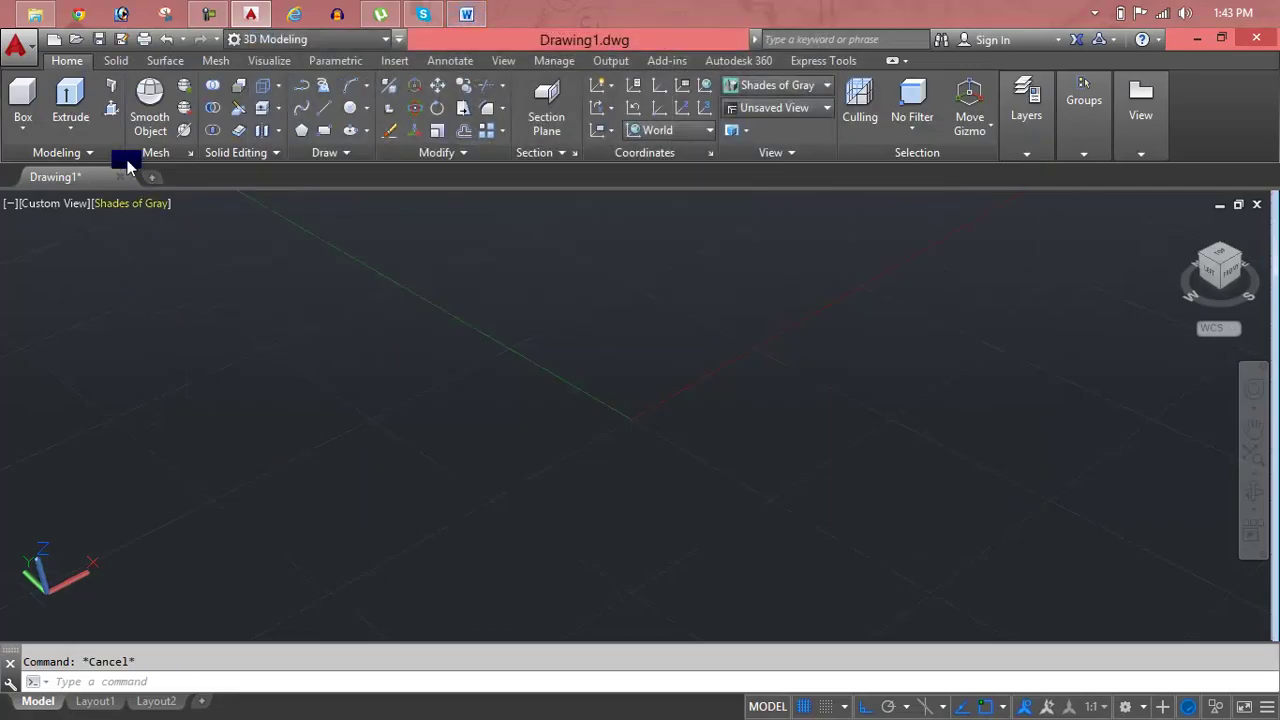
# - Draw a tall, cube-like solid box from two base corners and a picked height
pyautogui.click(22, 100)
pyautogui.click(545, 520)
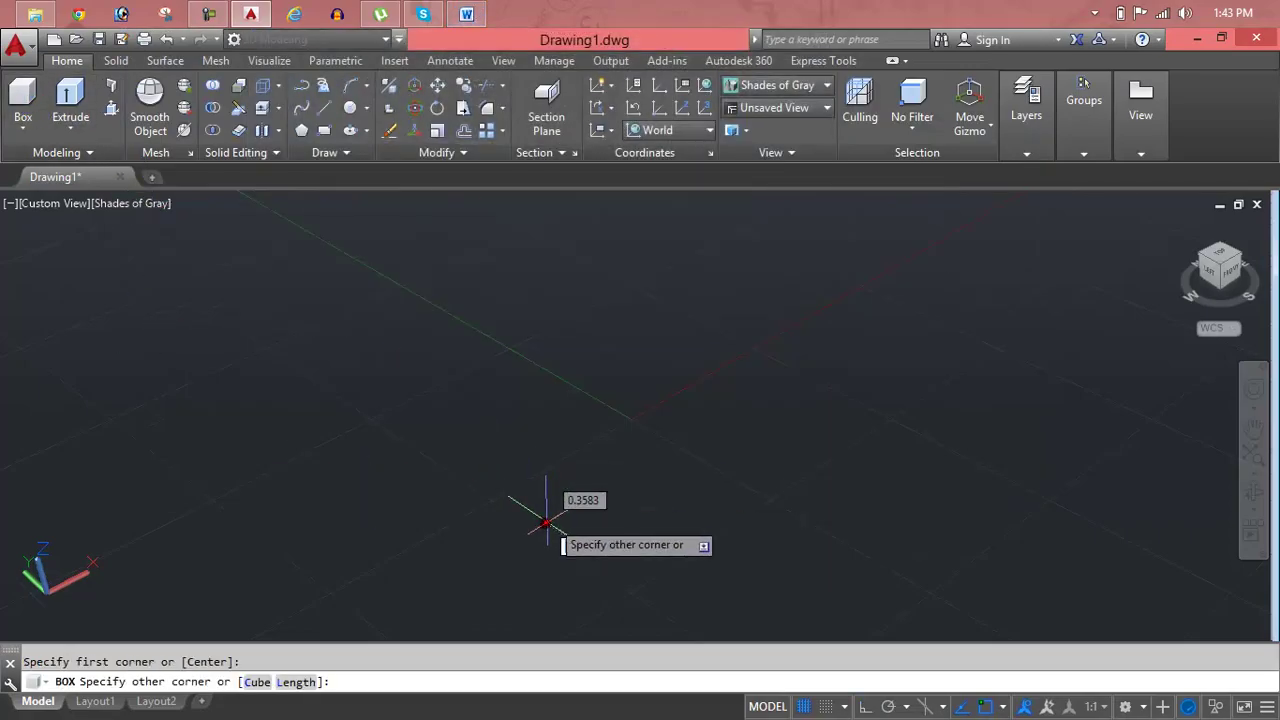
pyautogui.click(590, 232)
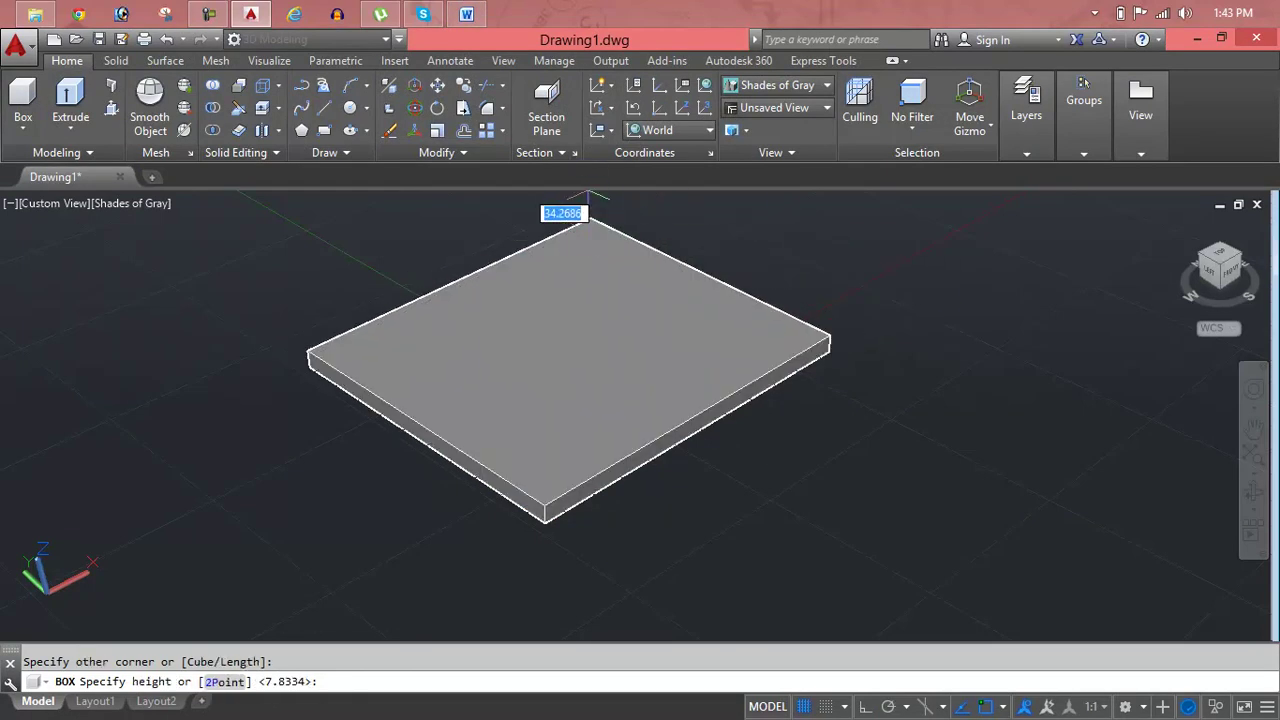
pyautogui.moveTo(589, 286); pyautogui.dragTo(597, 232, button='middle')
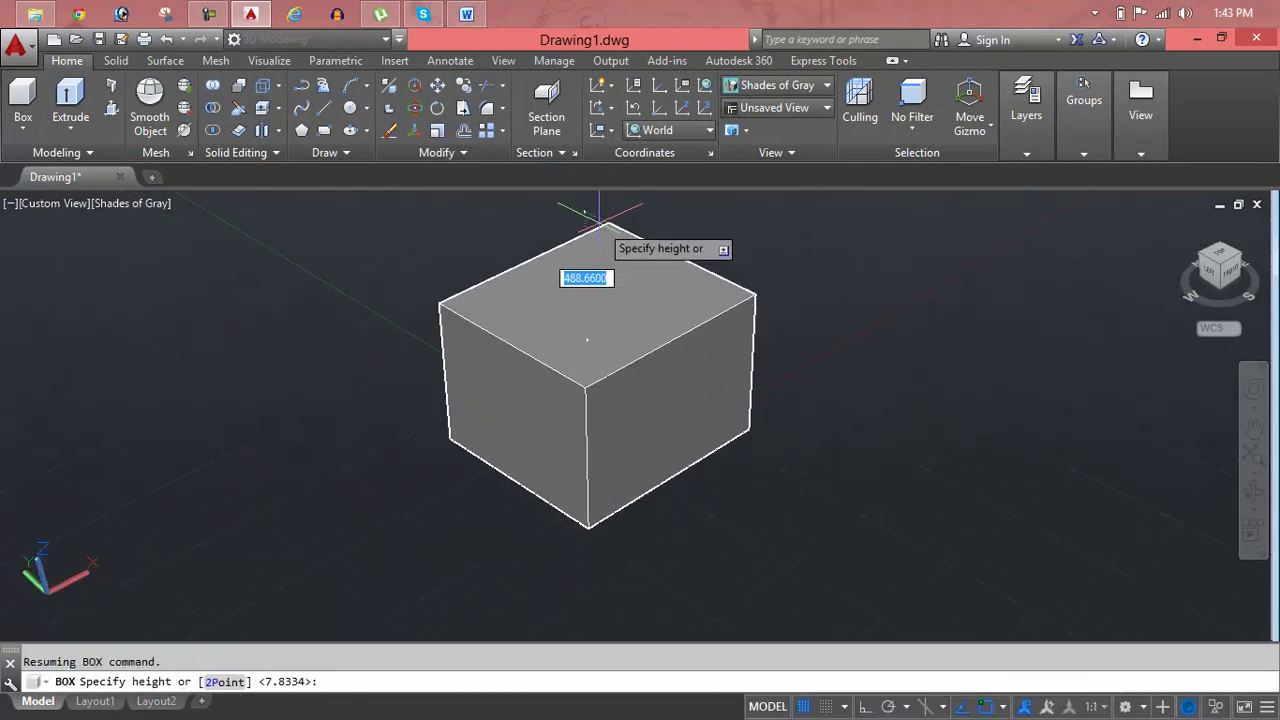
pyautogui.click(599, 223)
pyautogui.press('Escape')
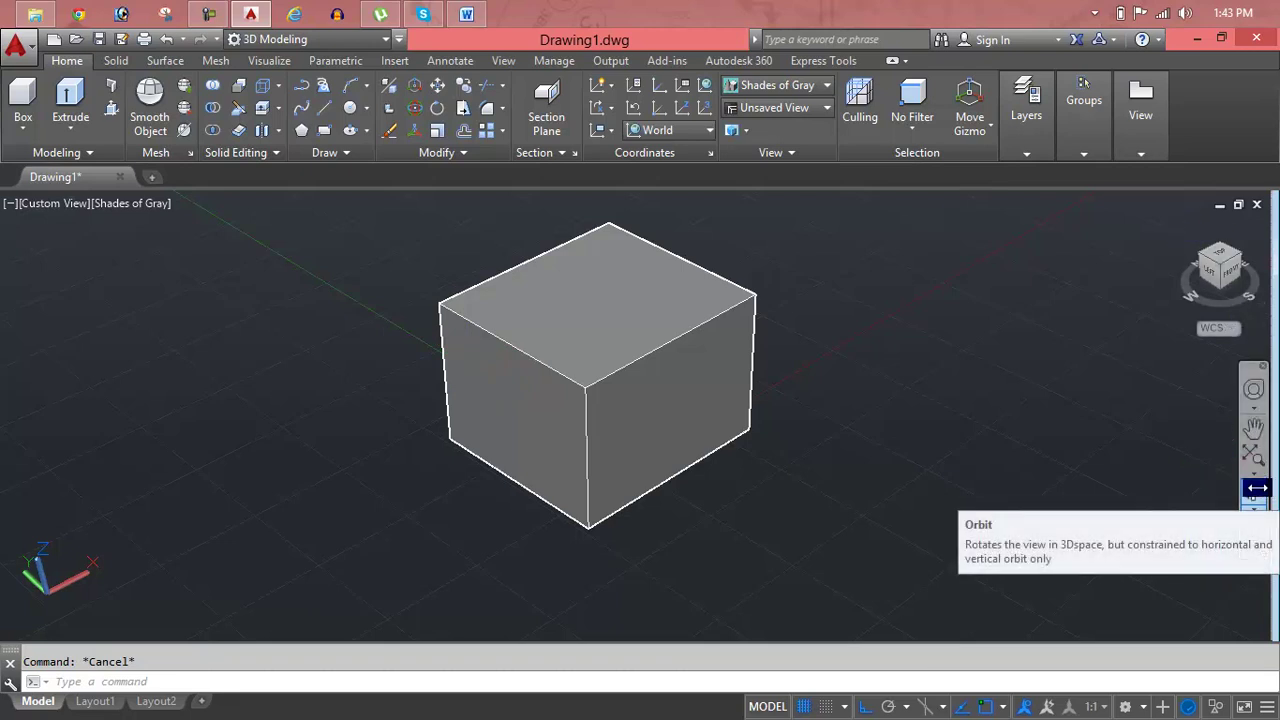
# - Orbit the view around the box to see it from above and from the side
pyautogui.click(1256, 488)
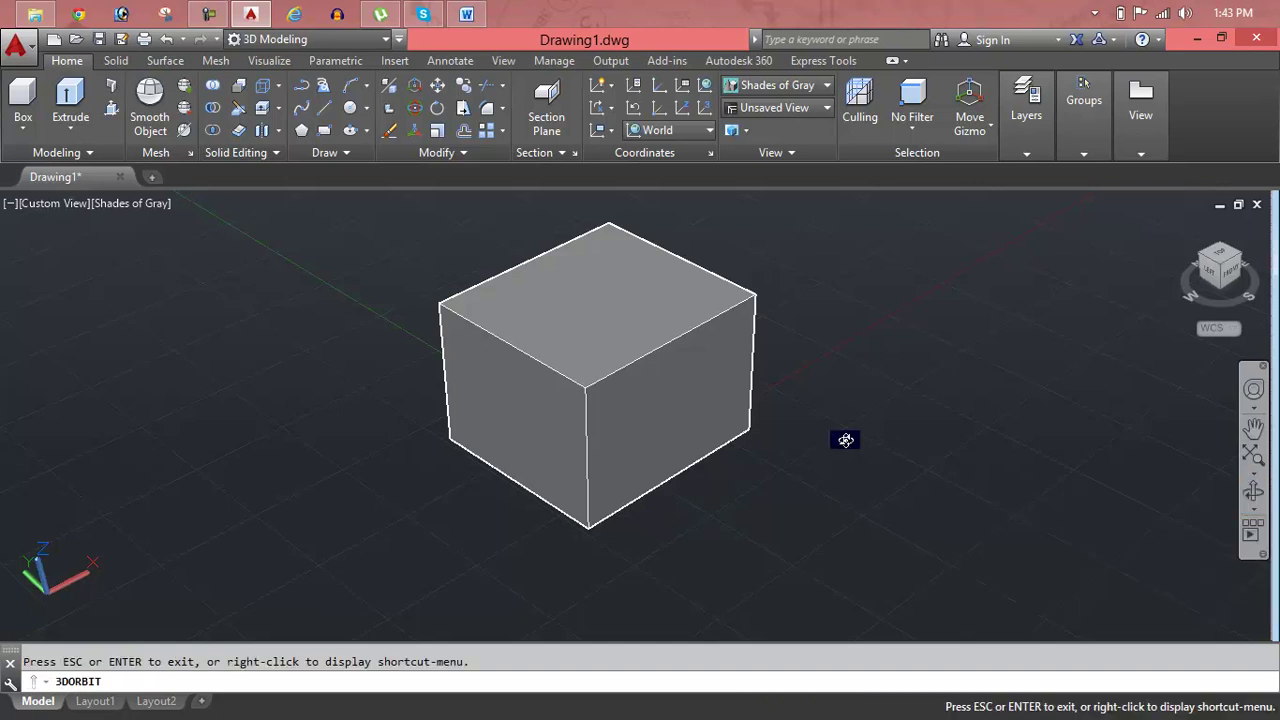
pyautogui.moveTo(671, 430); pyautogui.dragTo(972, 377)
pyautogui.moveTo(863, 386)
pyautogui.mouseDown()
pyautogui.moveTo(689, 437)
pyautogui.moveTo(706, 509)
pyautogui.moveTo(694, 286)
pyautogui.moveTo(689, 460)
pyautogui.moveTo(649, 437)
pyautogui.mouseUp()
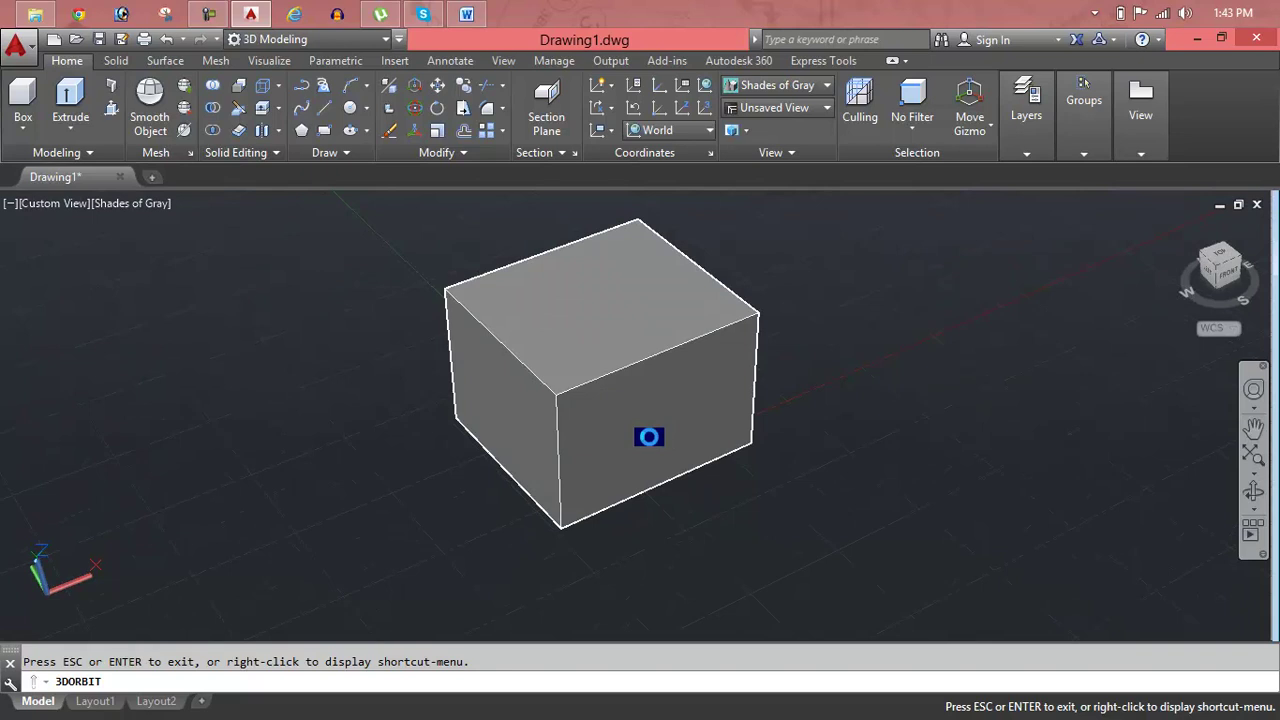
pyautogui.press('Escape')
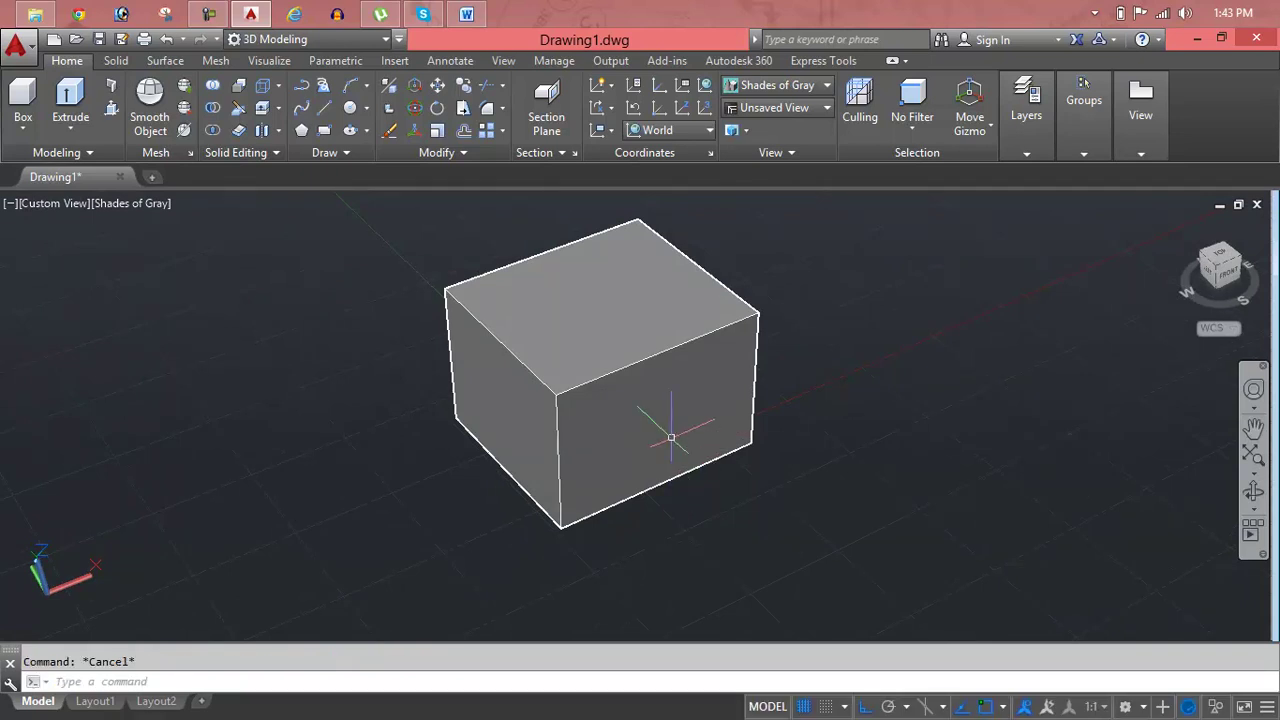
pyautogui.moveTo(666, 427)
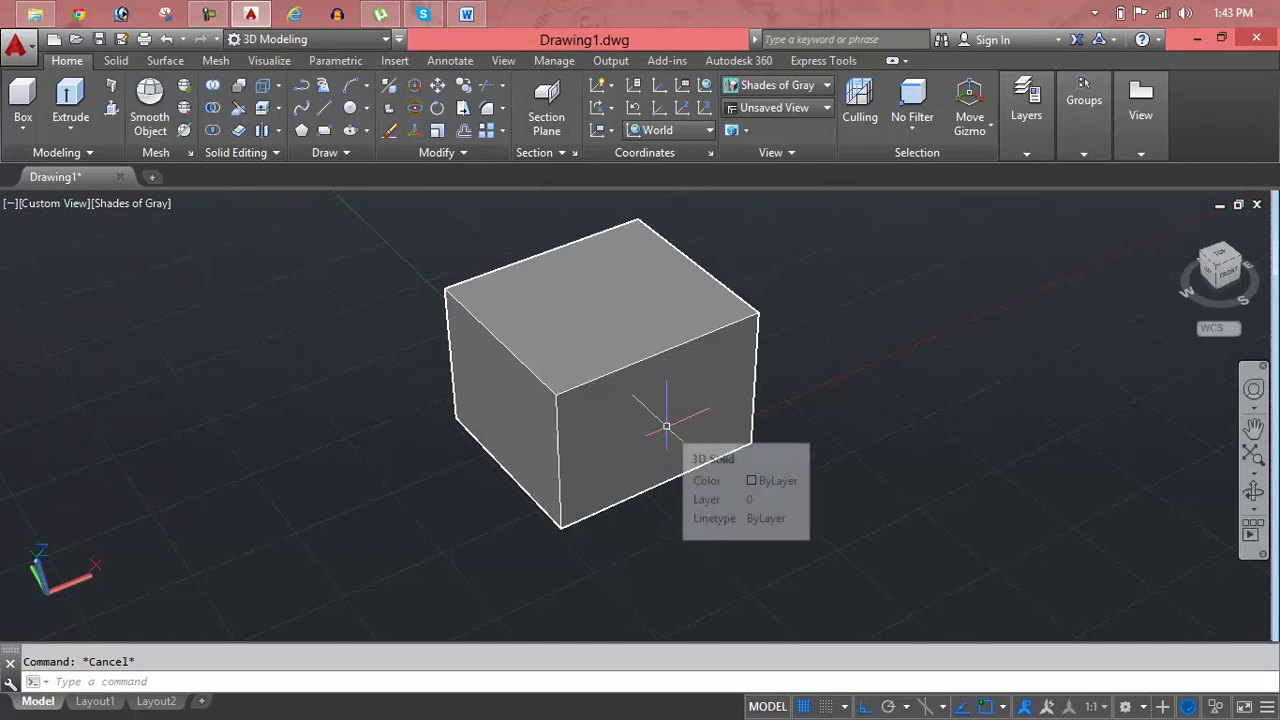
pyautogui.moveTo(666, 426)
pyautogui.keyDown('shift'); pyautogui.mouseDown(button='middle')
pyautogui.moveTo(776, 400)
pyautogui.moveTo(448, 391)
pyautogui.moveTo(634, 397)
pyautogui.mouseUp(button='middle'); pyautogui.keyUp('shift')
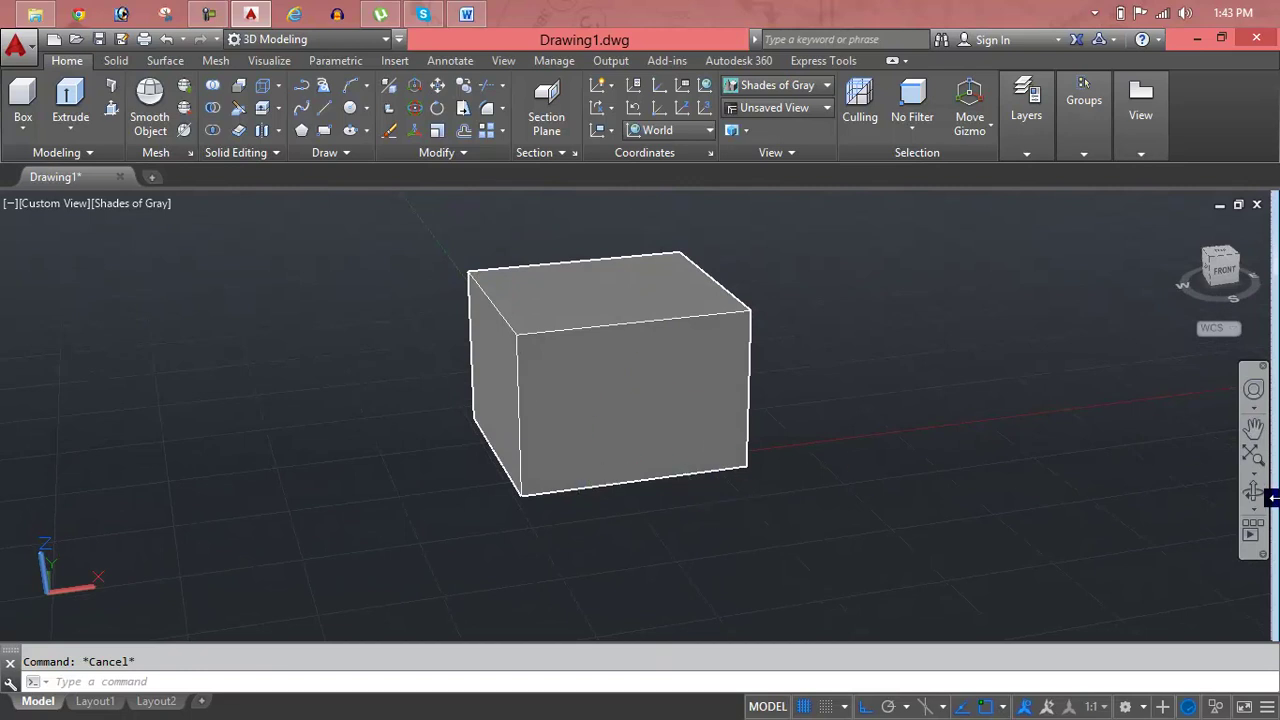
# - Restart Orbit and browse the orbit mode flyout for Free Orbit
pyautogui.click(1256, 496)
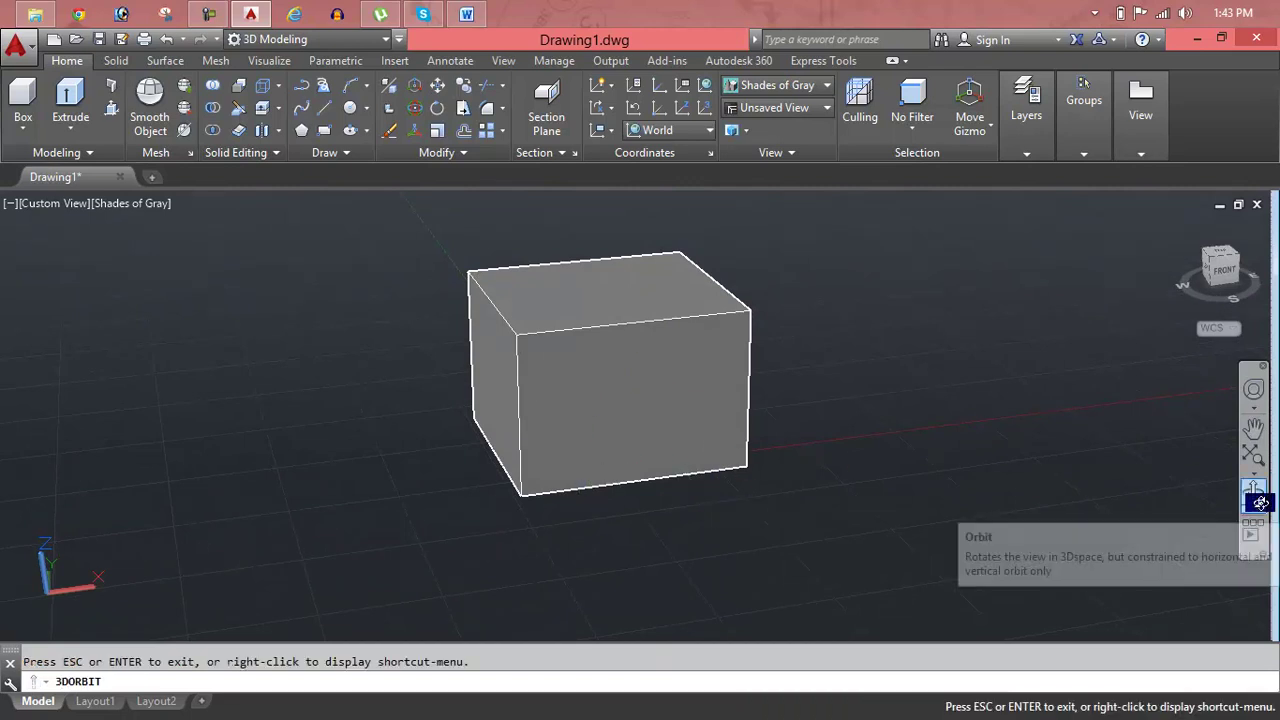
pyautogui.click(1256, 510)
pyautogui.click(1256, 510)
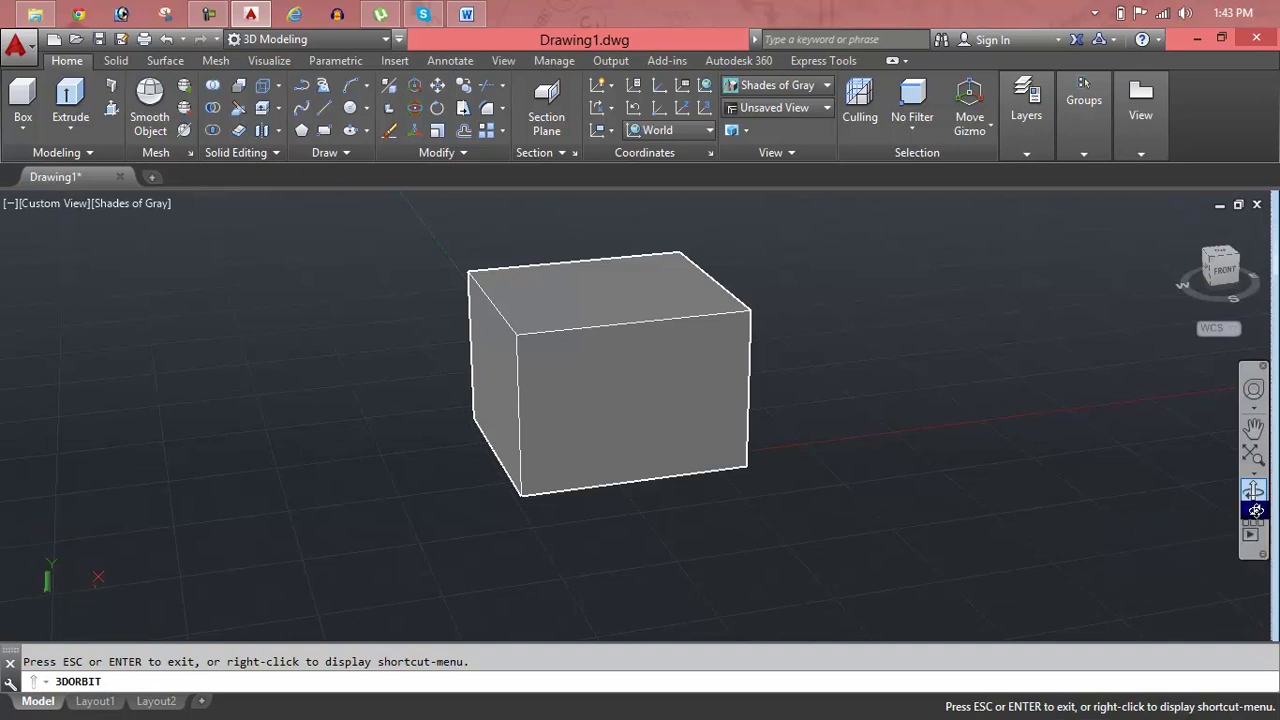
pyautogui.press('Escape')
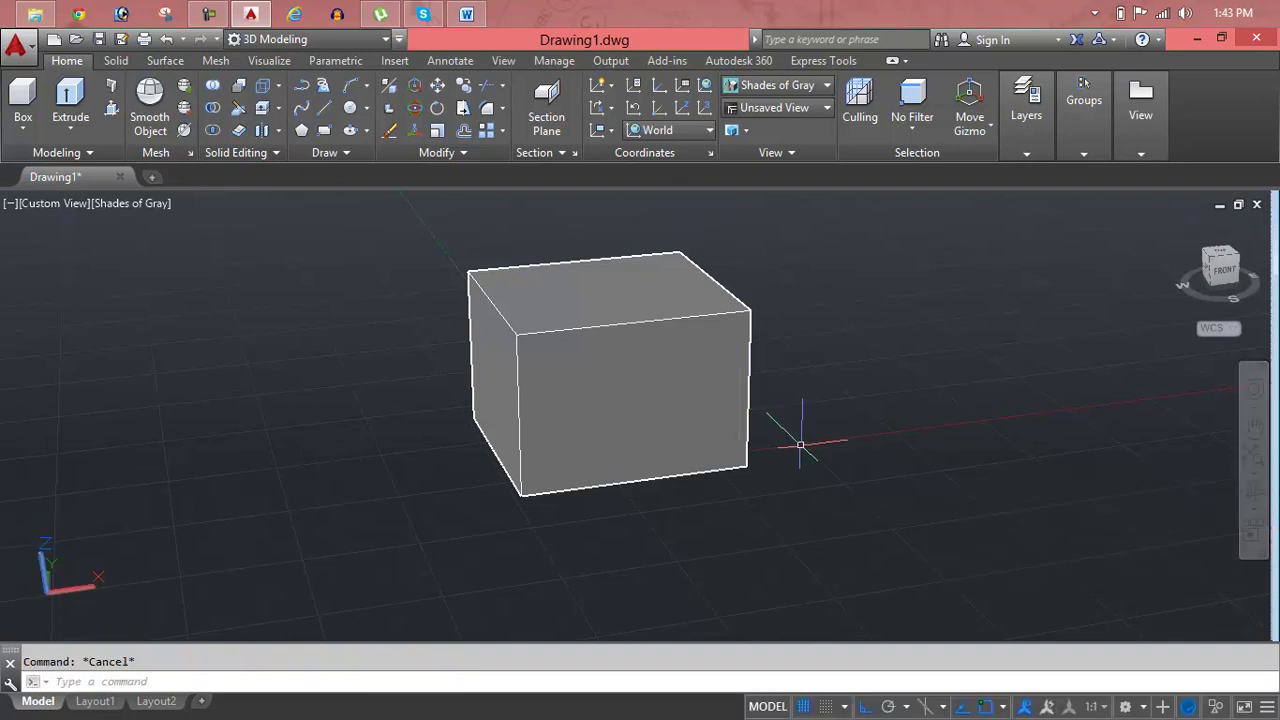
pyautogui.click(1250, 509)
# - Free-orbit the box, rolling and tilting the view to see its underside
pyautogui.click(1166, 546)
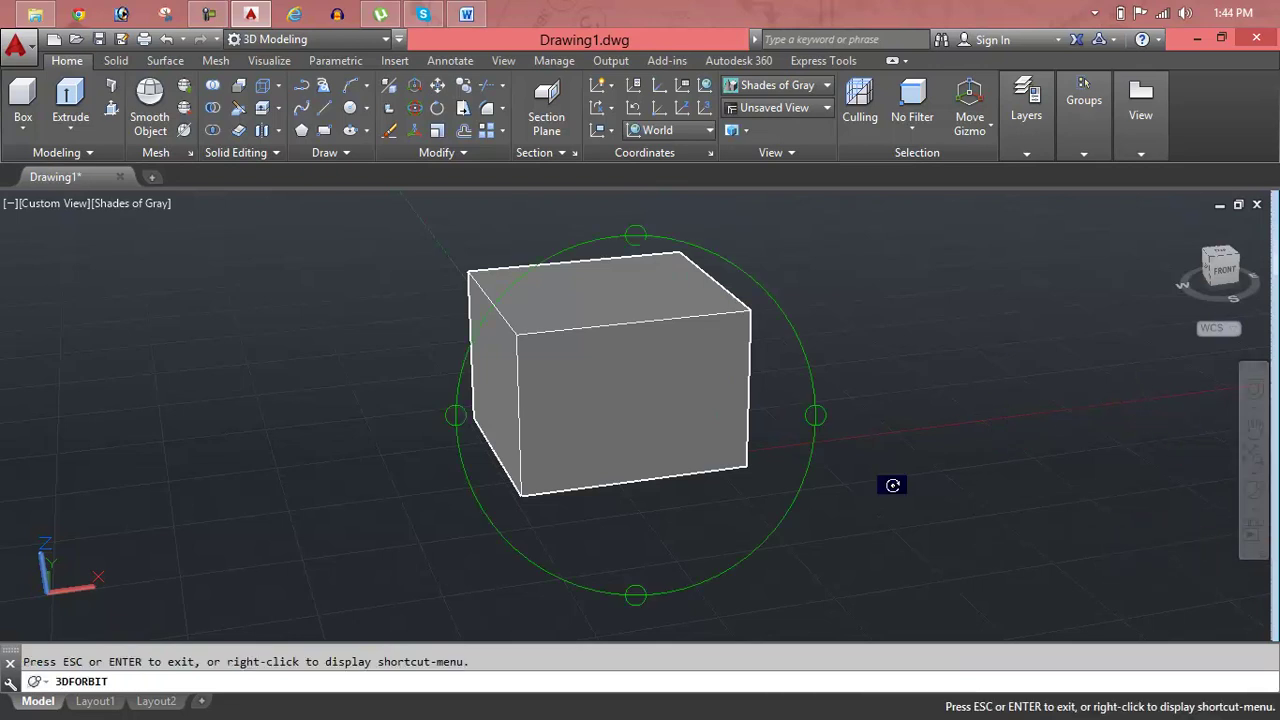
pyautogui.moveTo(640, 243)
pyautogui.mouseDown()
pyautogui.moveTo(656, 237)
pyautogui.moveTo(625, 251)
pyautogui.mouseUp()
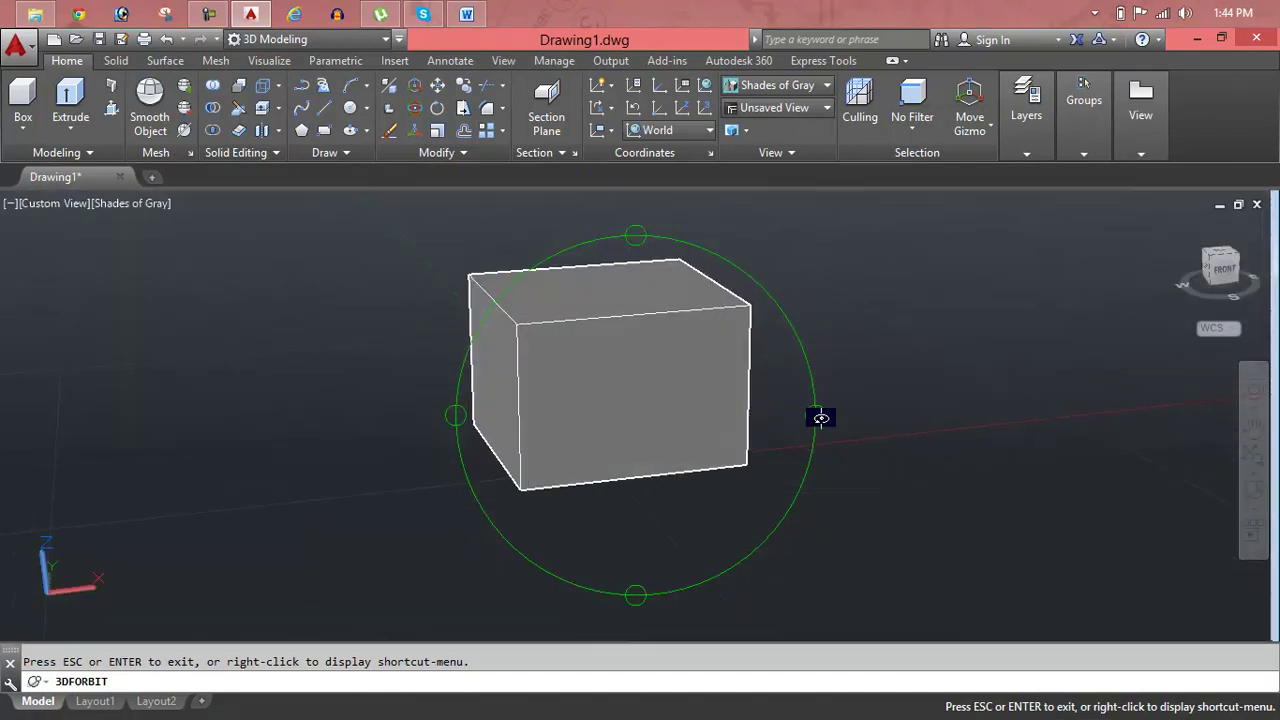
pyautogui.moveTo(817, 417)
pyautogui.mouseDown()
pyautogui.moveTo(639, 421)
pyautogui.moveTo(814, 411)
pyautogui.mouseUp()
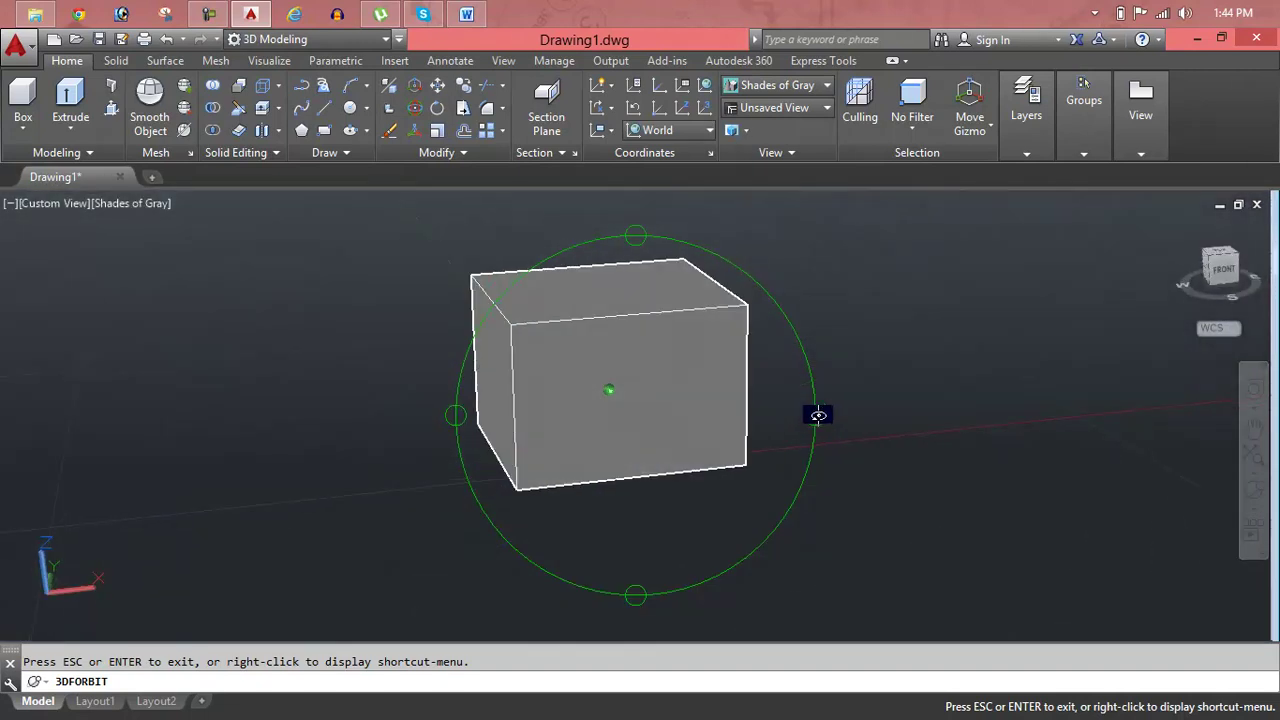
pyautogui.moveTo(614, 443)
pyautogui.mouseDown()
pyautogui.moveTo(702, 293)
pyautogui.moveTo(600, 371)
pyautogui.moveTo(774, 419)
pyautogui.moveTo(549, 360)
pyautogui.moveTo(646, 289)
pyautogui.mouseUp()
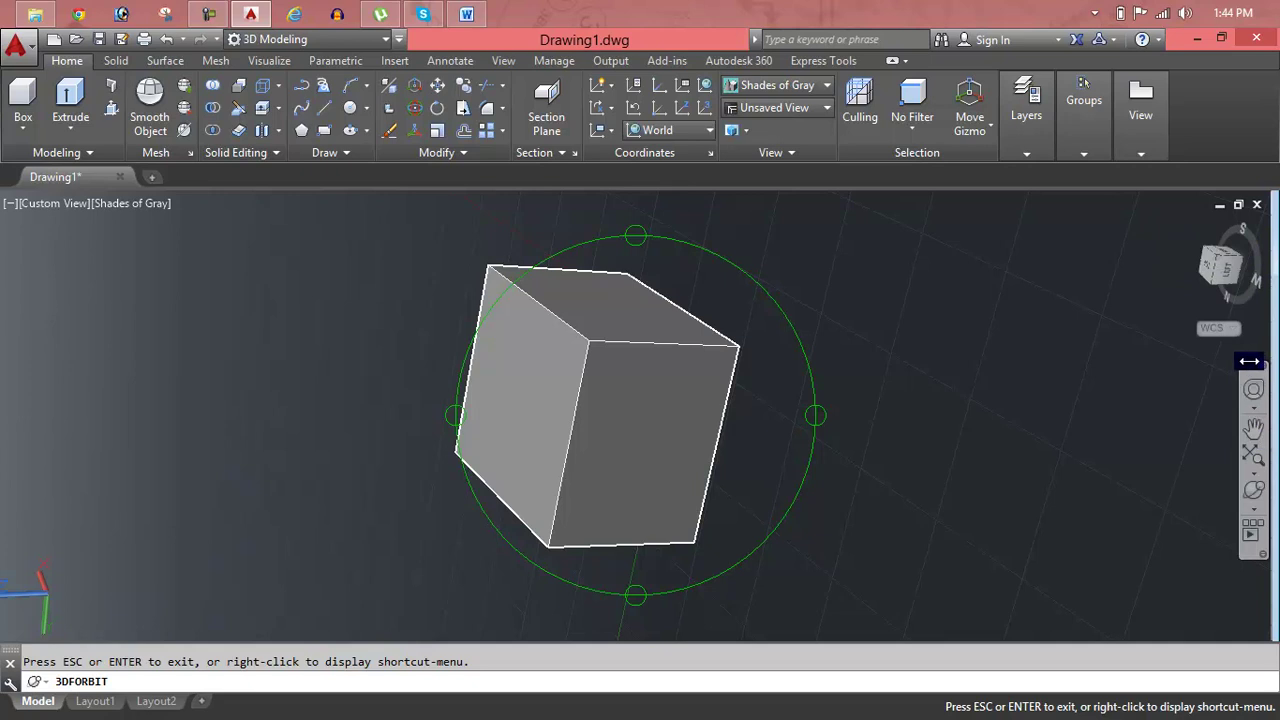
# - End Free Orbit and return the box to the home isometric view
pyautogui.click(1253, 508)
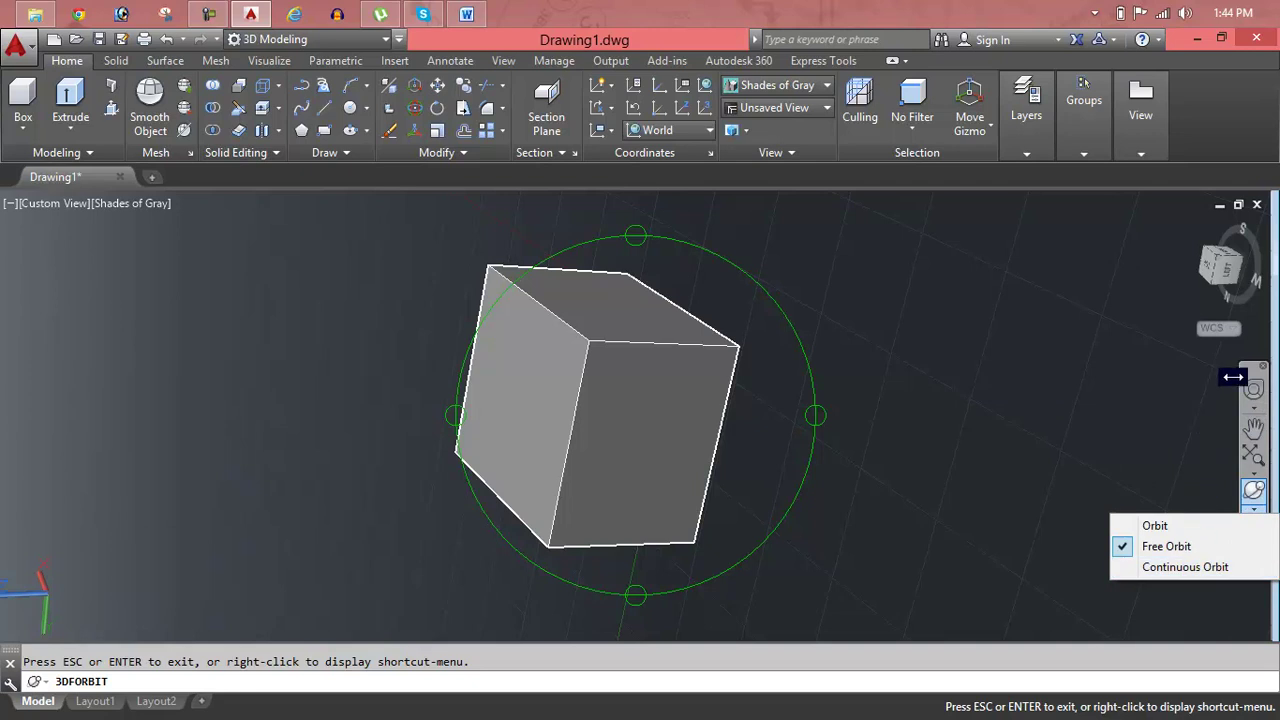
pyautogui.click(1194, 226)
pyautogui.press('Escape')
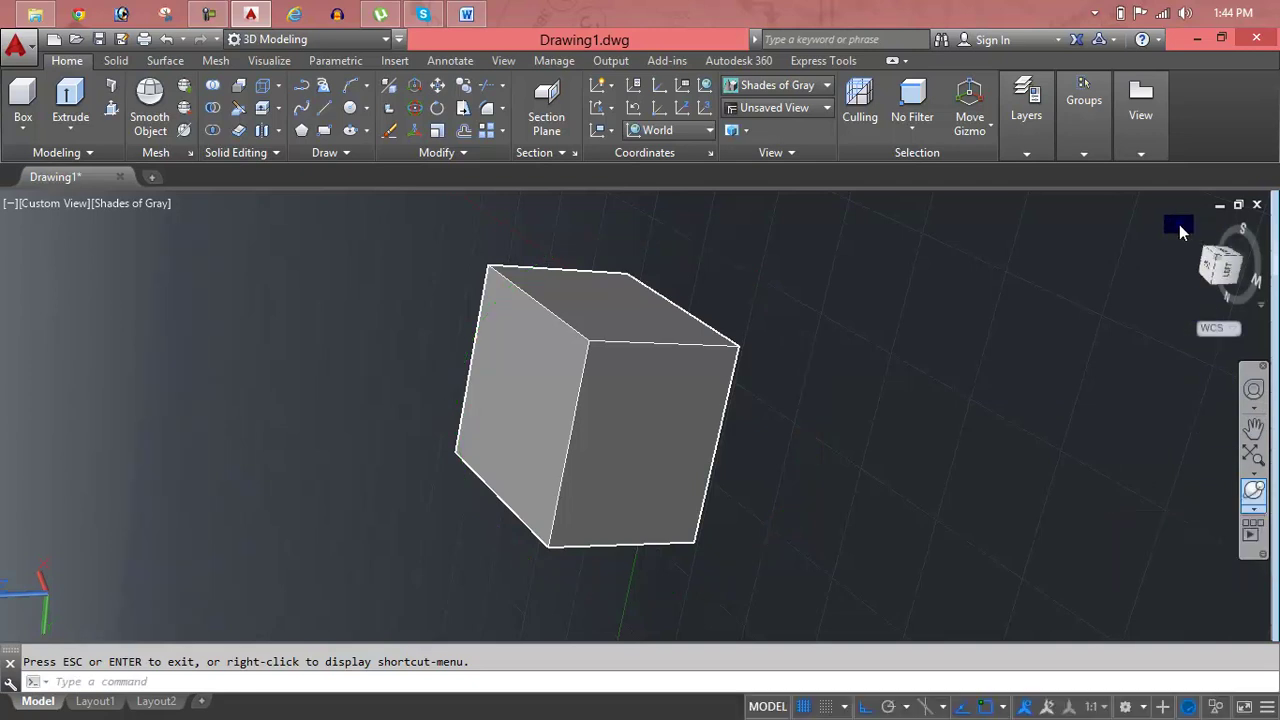
pyautogui.click(1179, 224)
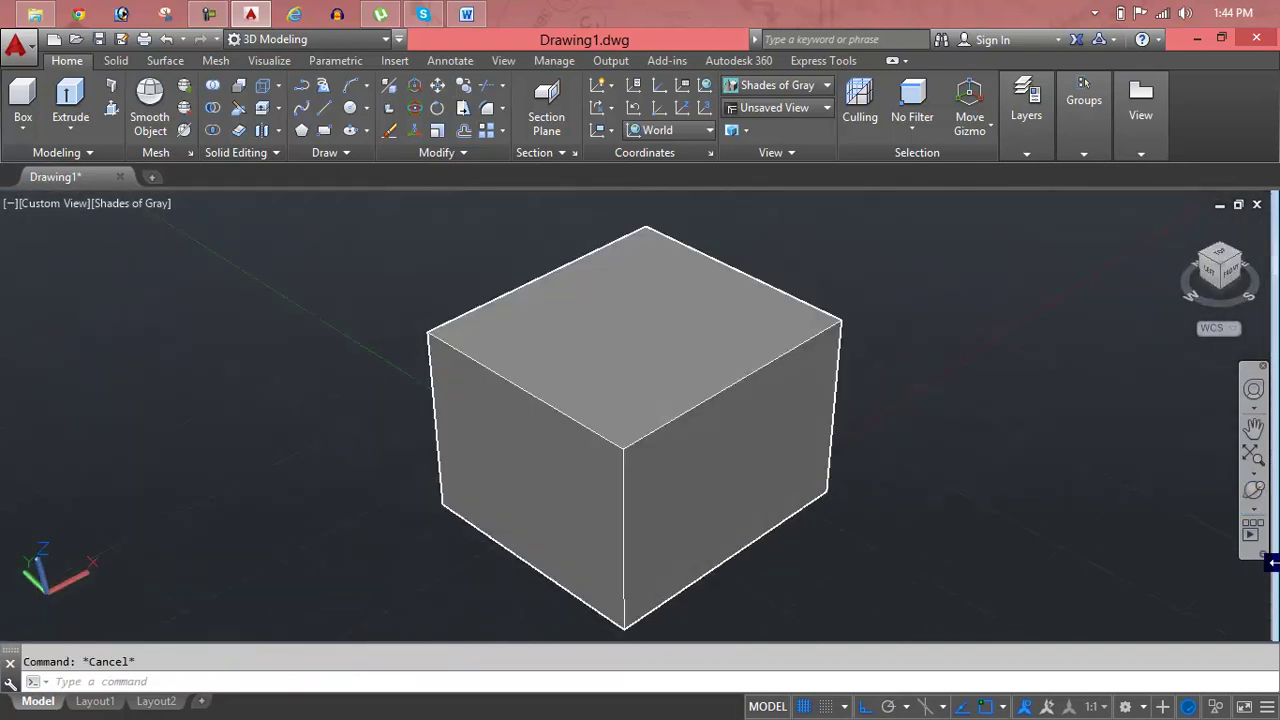
pyautogui.click(1253, 508)
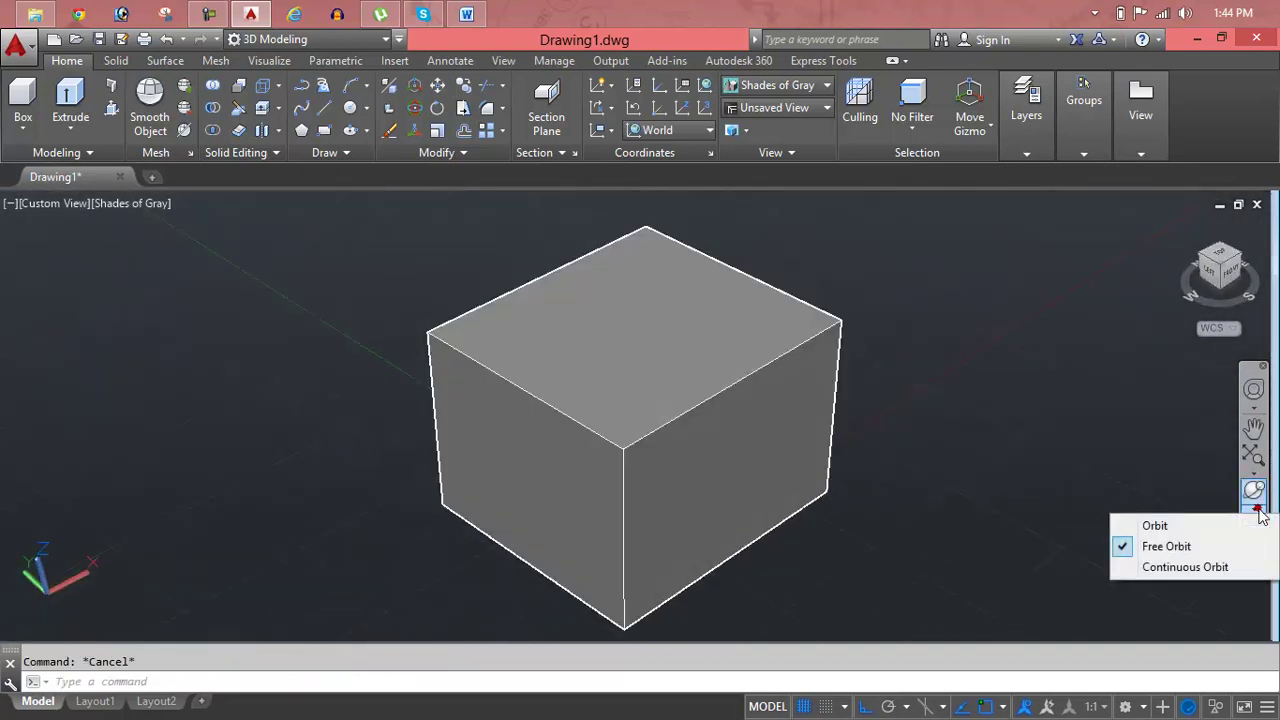
pyautogui.click(1220, 566)
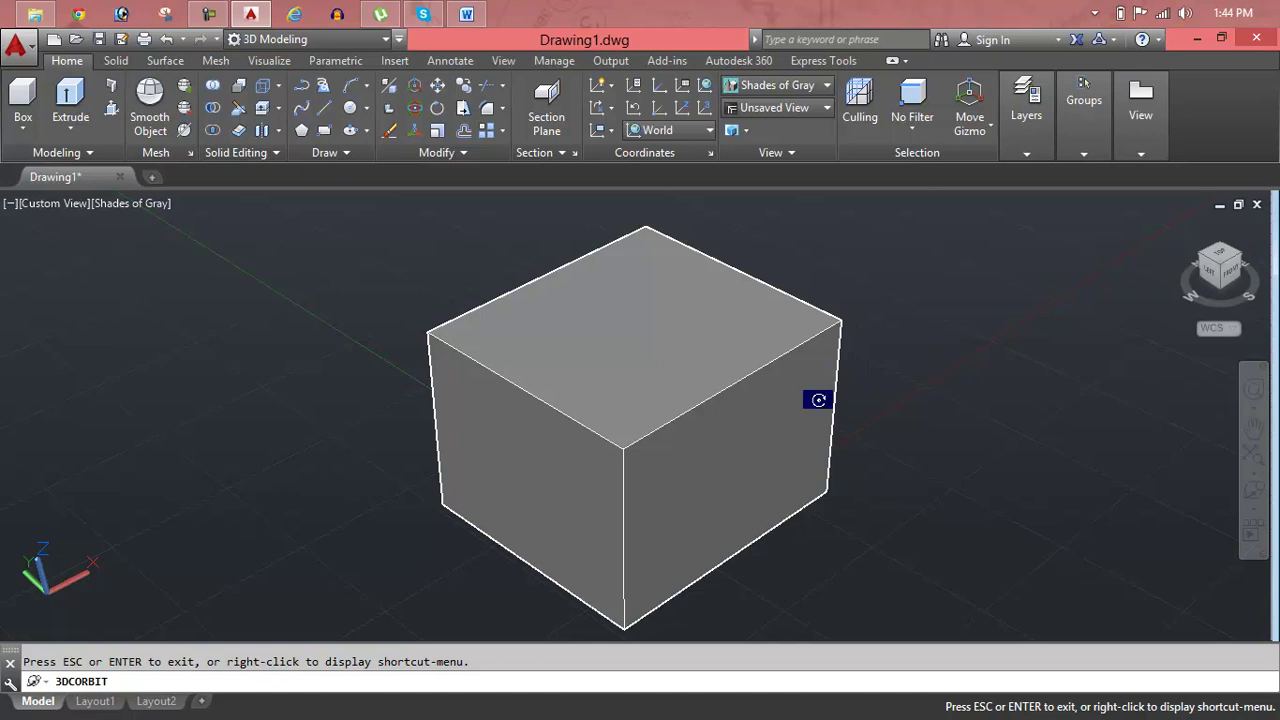
pyautogui.click(818, 400)
pyautogui.moveTo(137, 426); pyautogui.dragTo(474, 449)
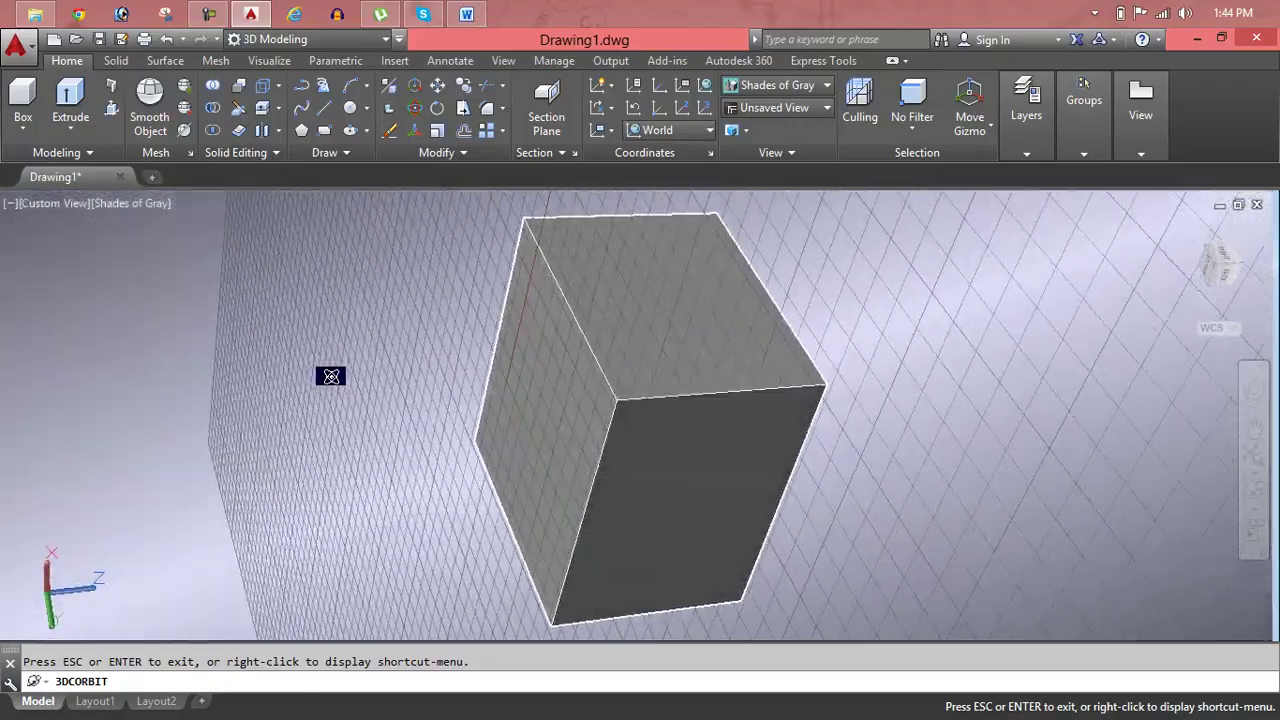
pyautogui.press('Escape')
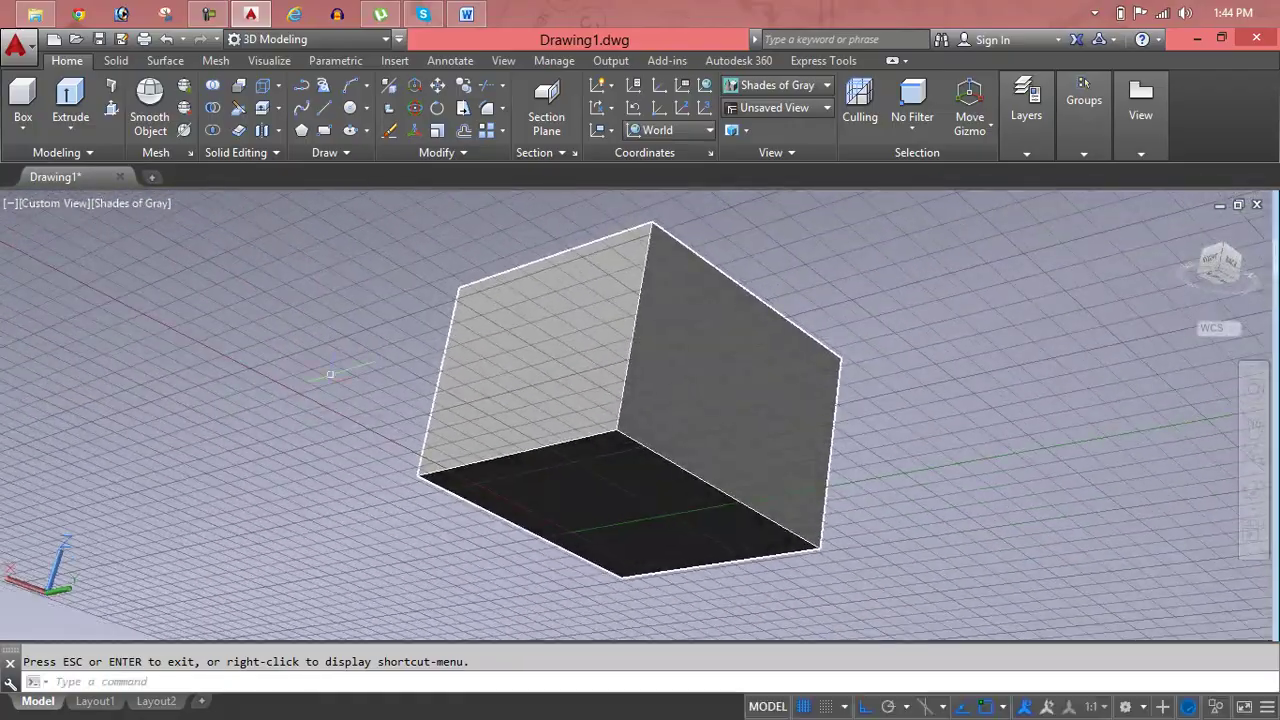
pyautogui.press('Escape')
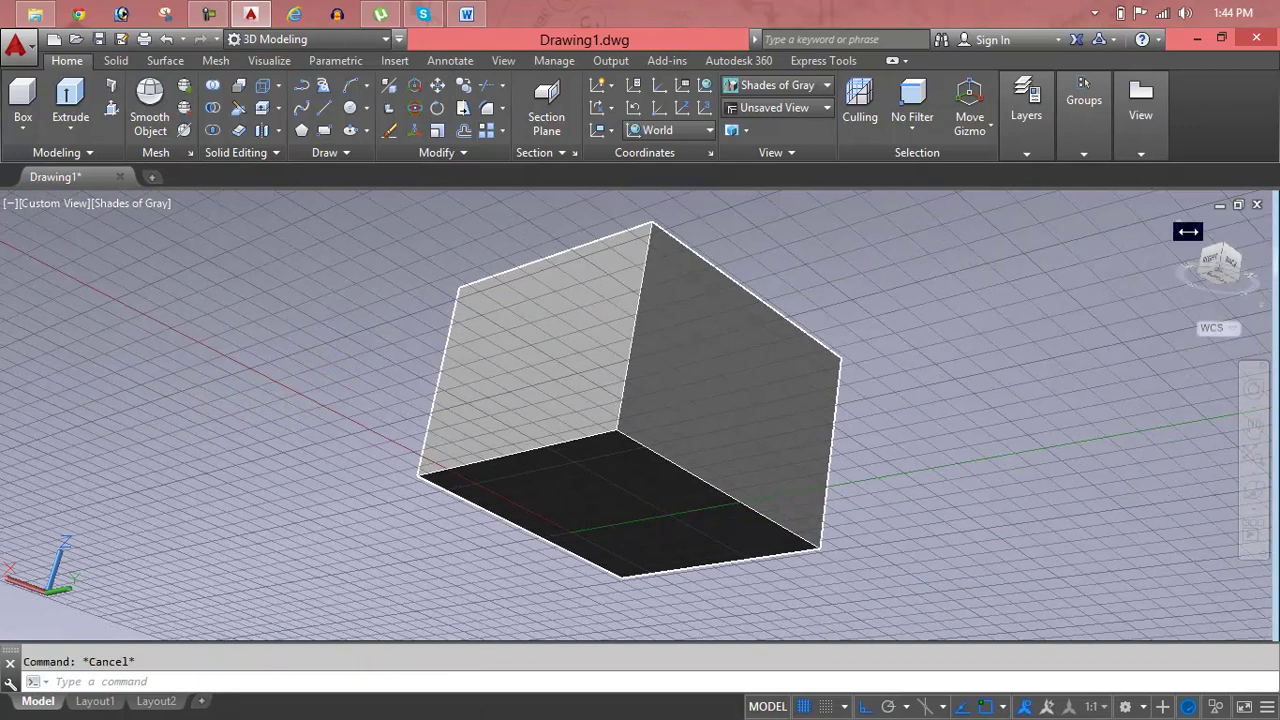
pyautogui.click(1180, 230)
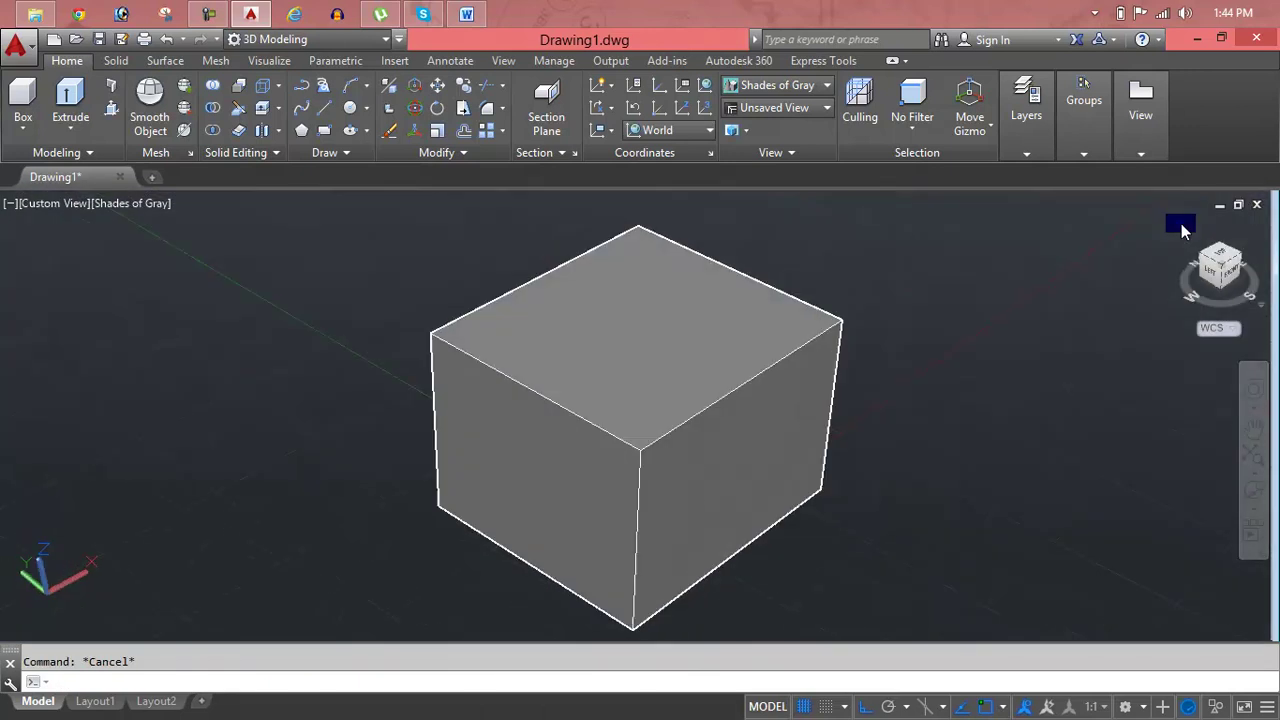
pyautogui.press('Escape')
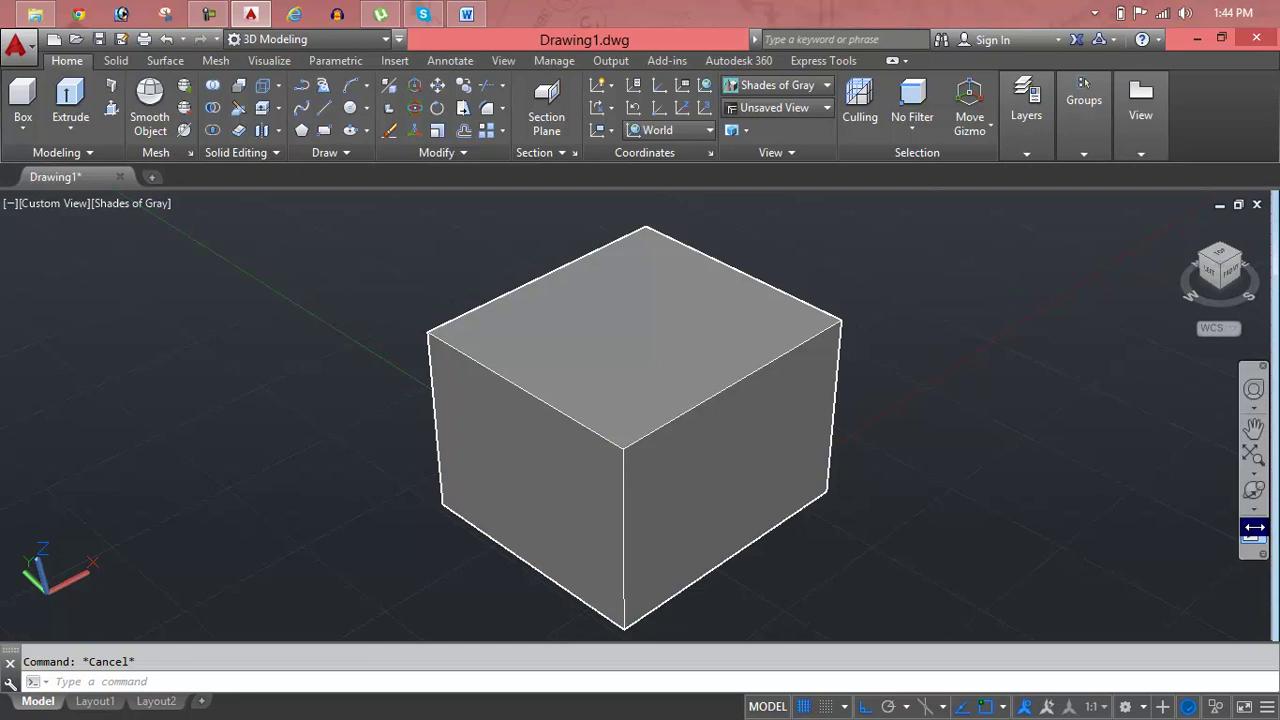
pyautogui.click(1252, 497)
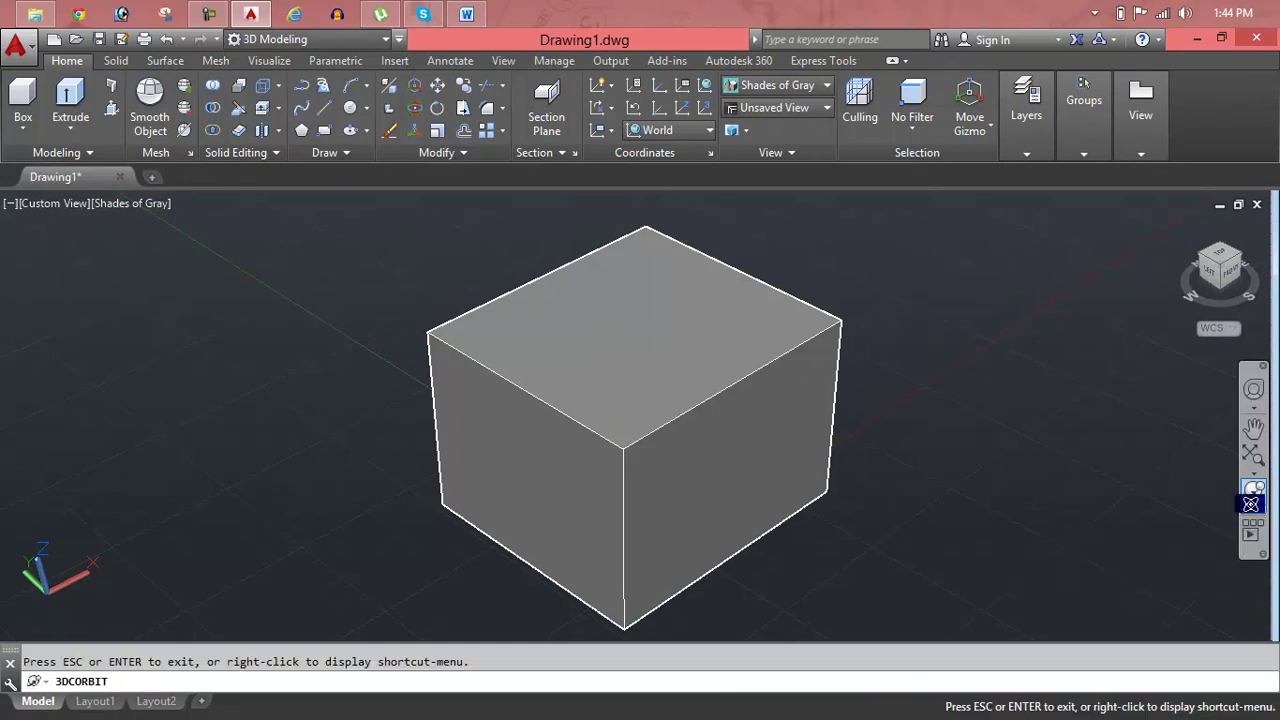
pyautogui.moveTo(643, 511); pyautogui.dragTo(651, 509)
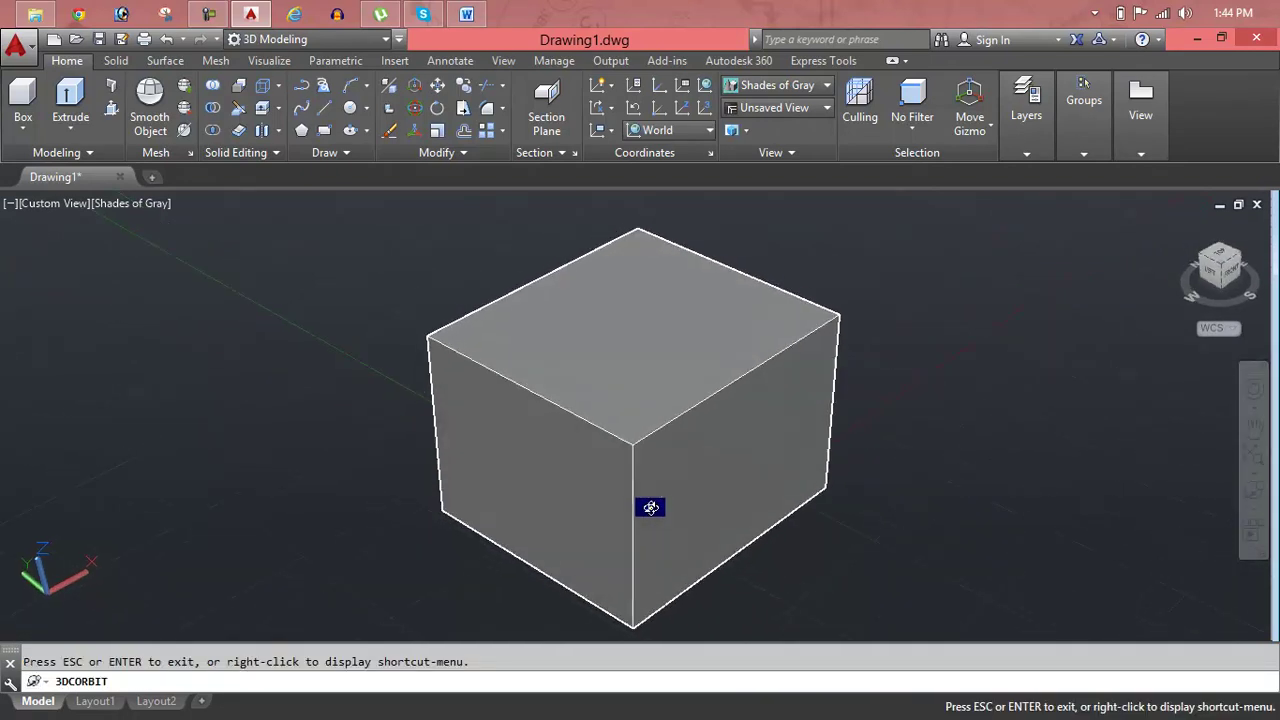
pyautogui.moveTo(747, 494); pyautogui.dragTo(960, 469)
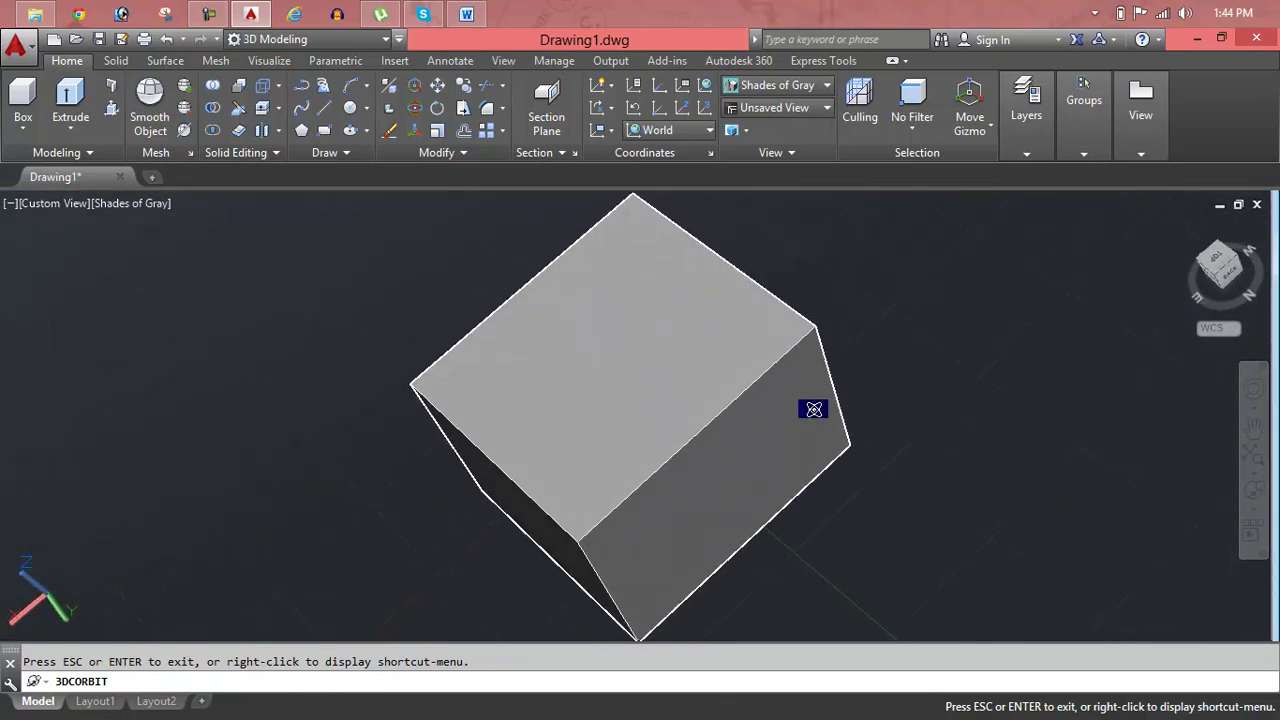
pyautogui.moveTo(814, 403); pyautogui.dragTo(814, 408)
pyautogui.moveTo(45, 637)
pyautogui.mouseDown()
pyautogui.moveTo(391, 477)
pyautogui.moveTo(857, 569)
pyautogui.mouseUp()
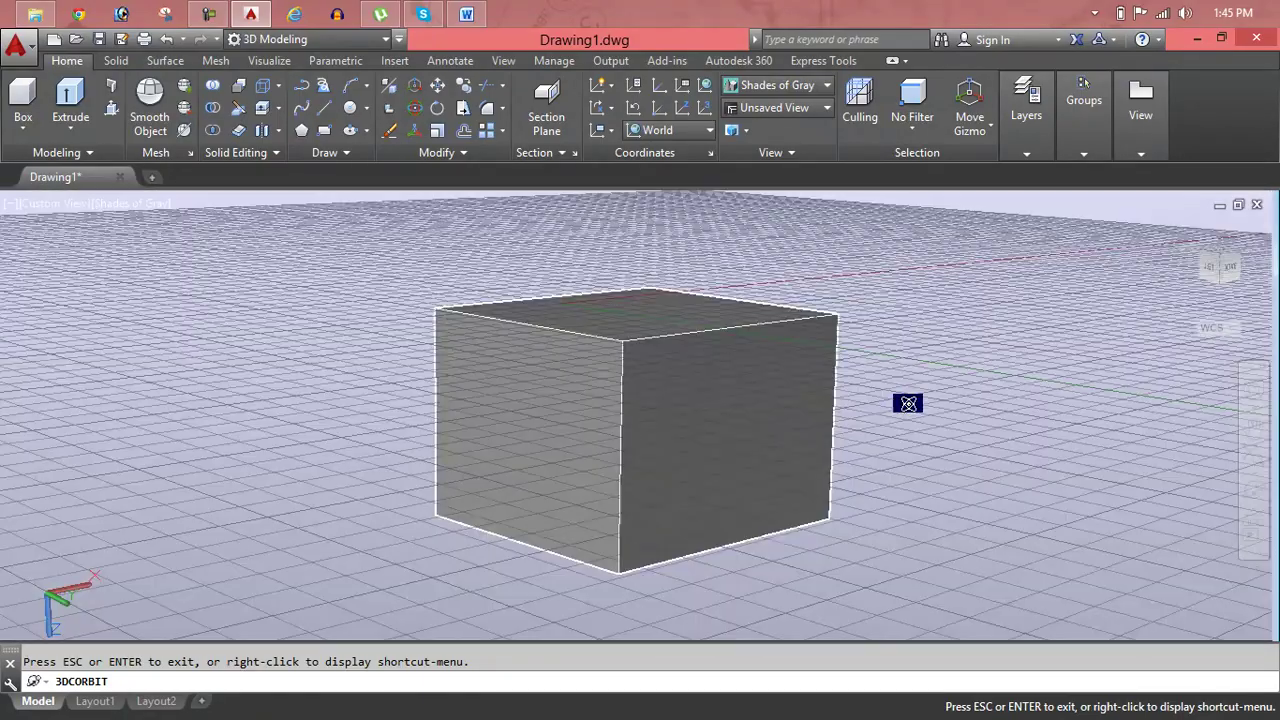
pyautogui.press('Escape')
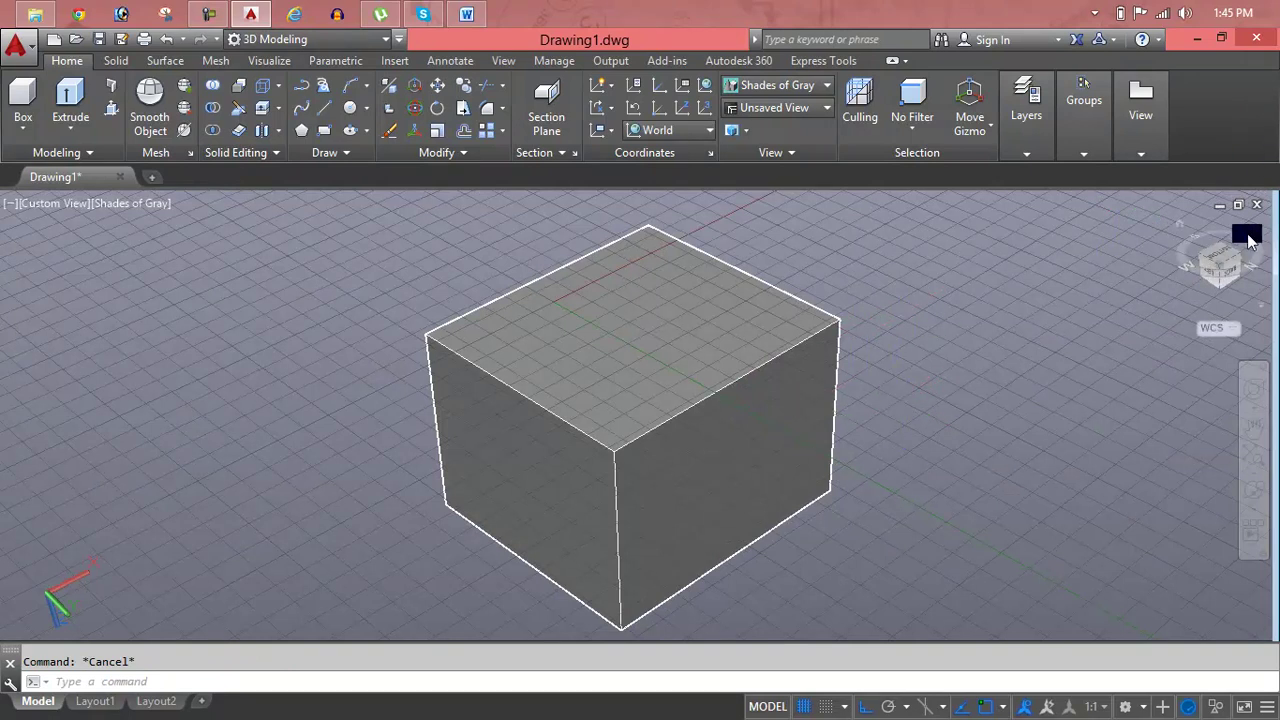
pyautogui.click(1177, 224)
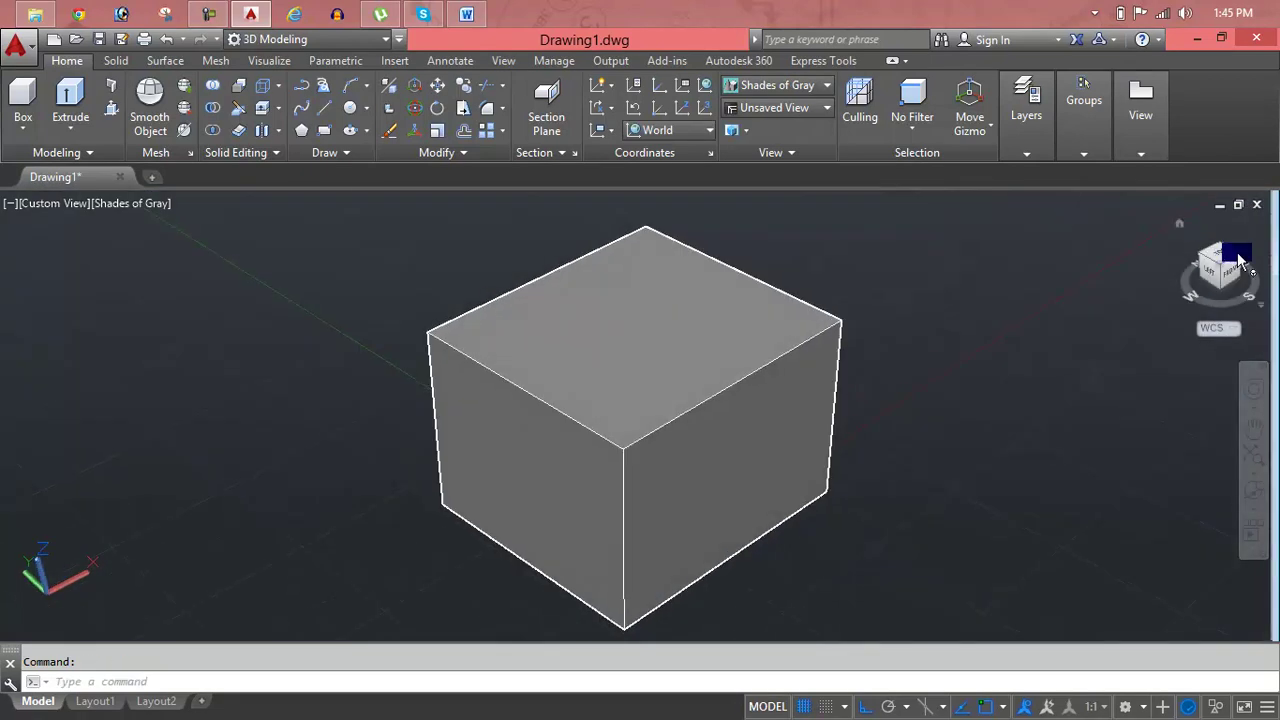
pyautogui.moveTo(1232, 275); pyautogui.dragTo(1079, 293)
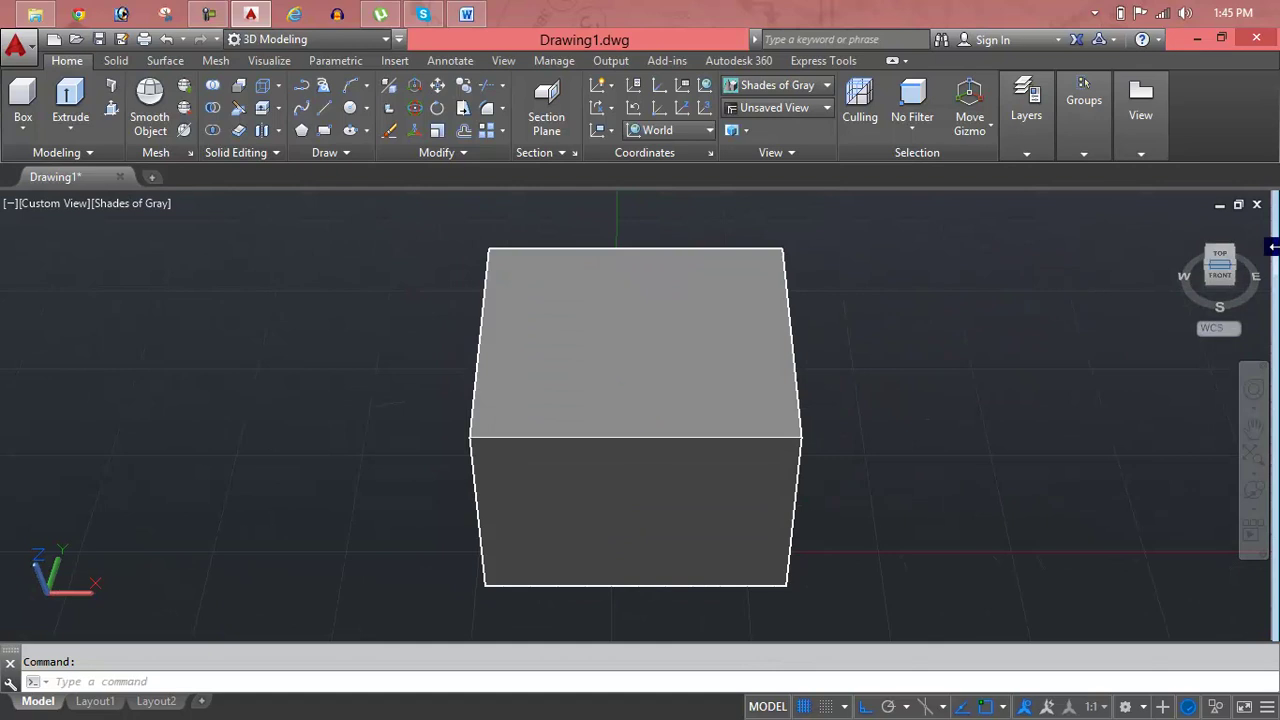
pyautogui.click(1222, 258)
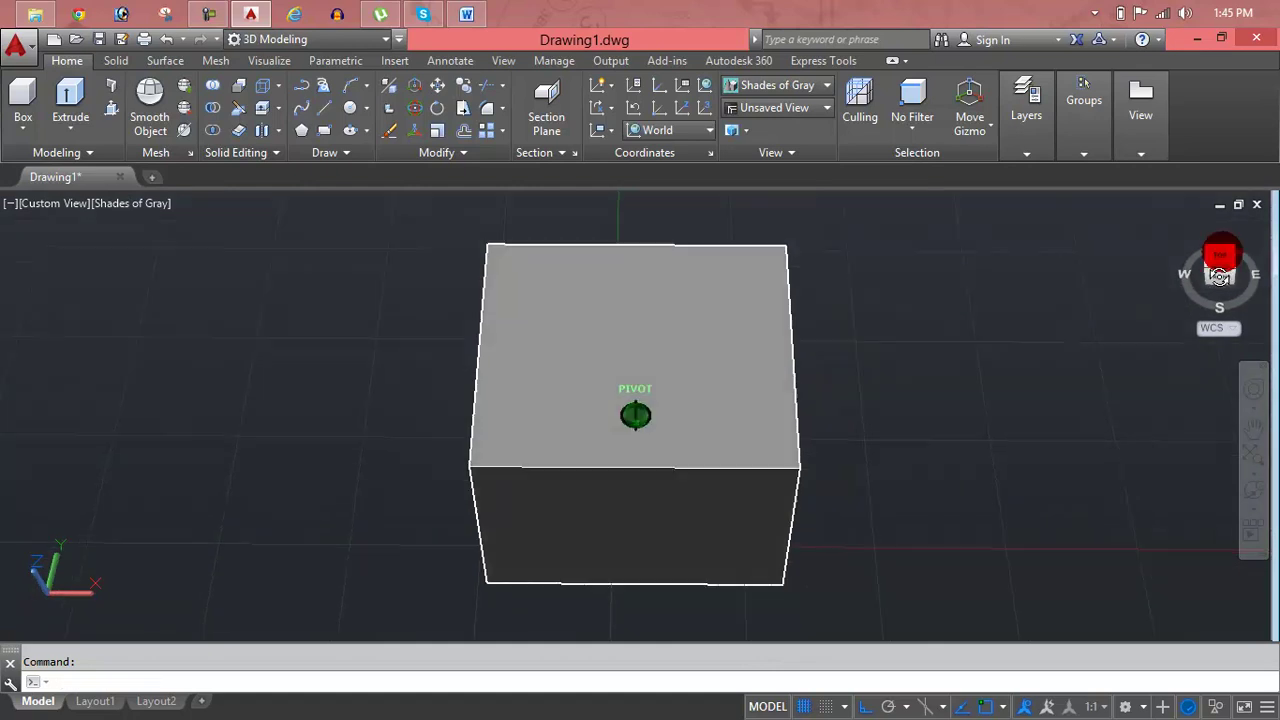
pyautogui.moveTo(1235, 331)
pyautogui.mouseDown()
pyautogui.moveTo(1191, 269)
pyautogui.moveTo(980, 629)
pyautogui.mouseUp()
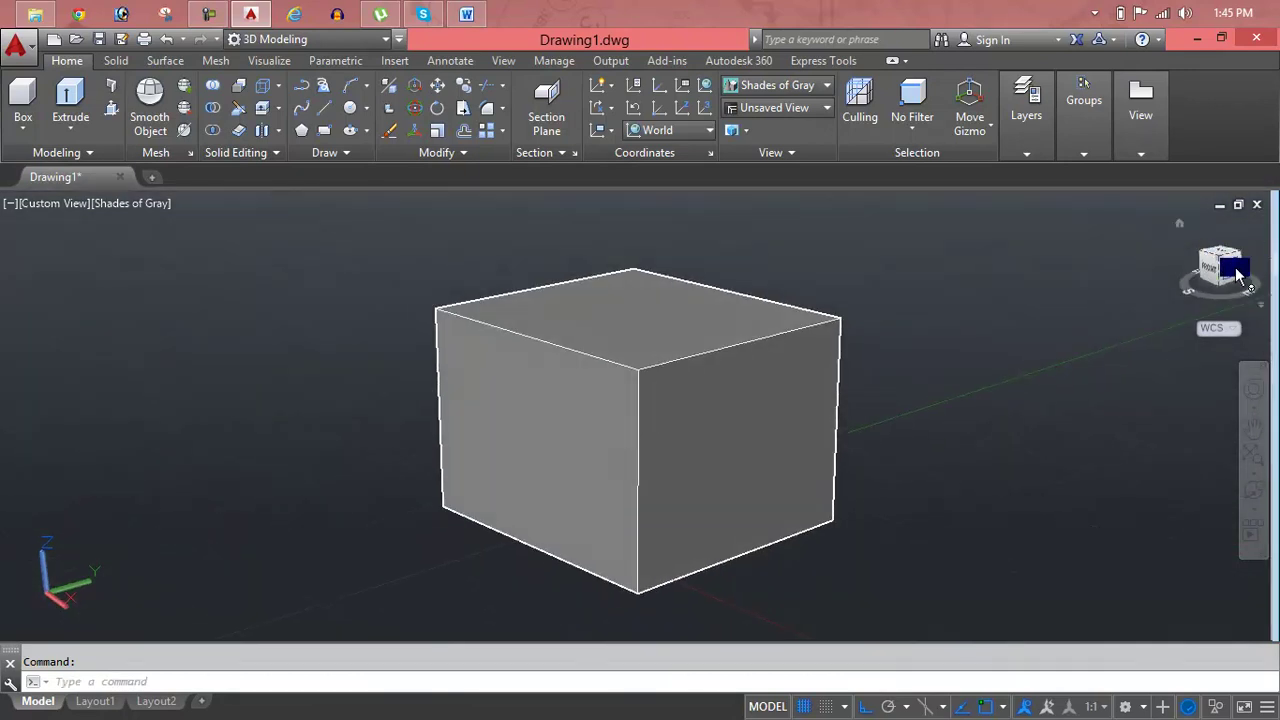
pyautogui.moveTo(1212, 266); pyautogui.dragTo(1143, 266)
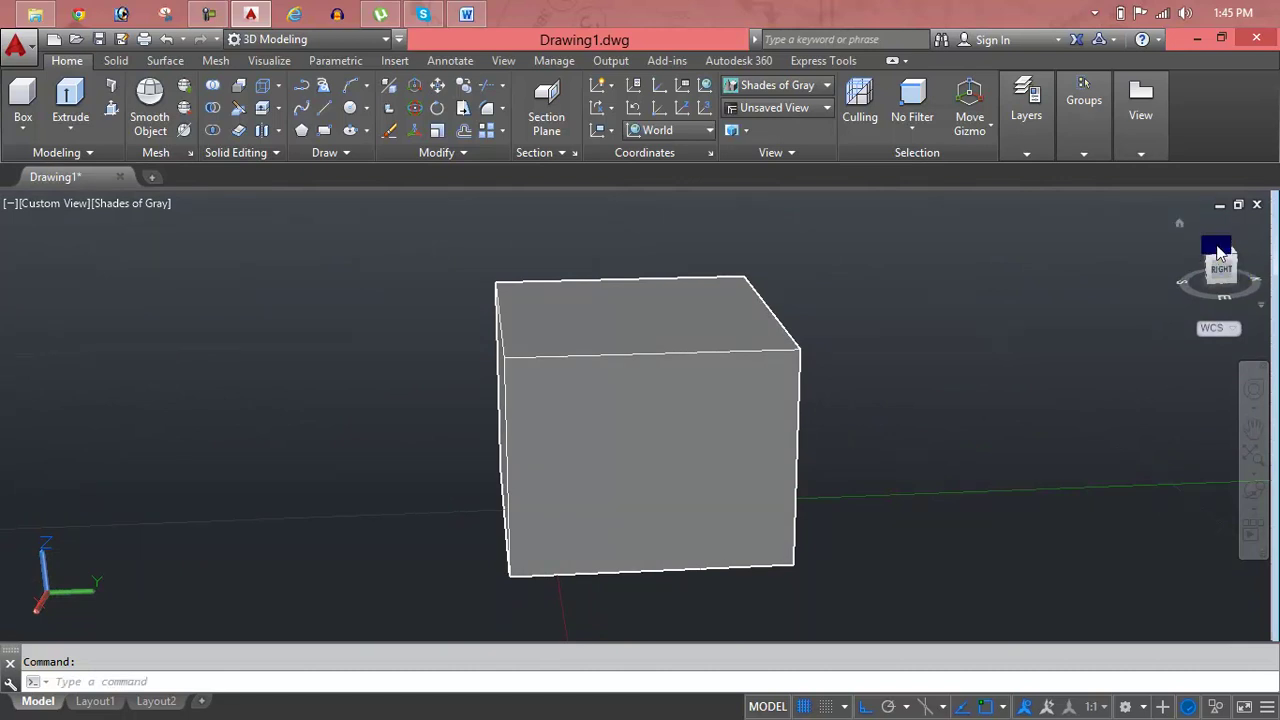
pyautogui.moveTo(1222, 258); pyautogui.dragTo(1197, 198)
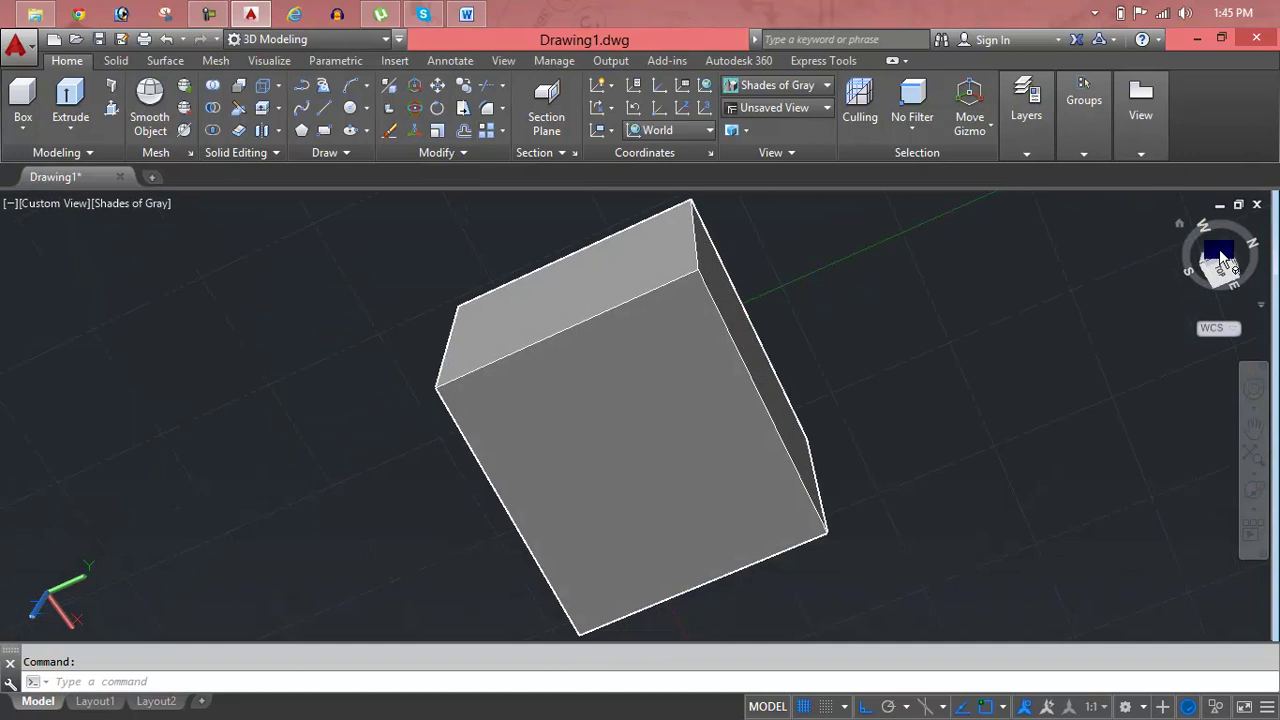
pyautogui.moveTo(1219, 249); pyautogui.dragTo(1209, 193)
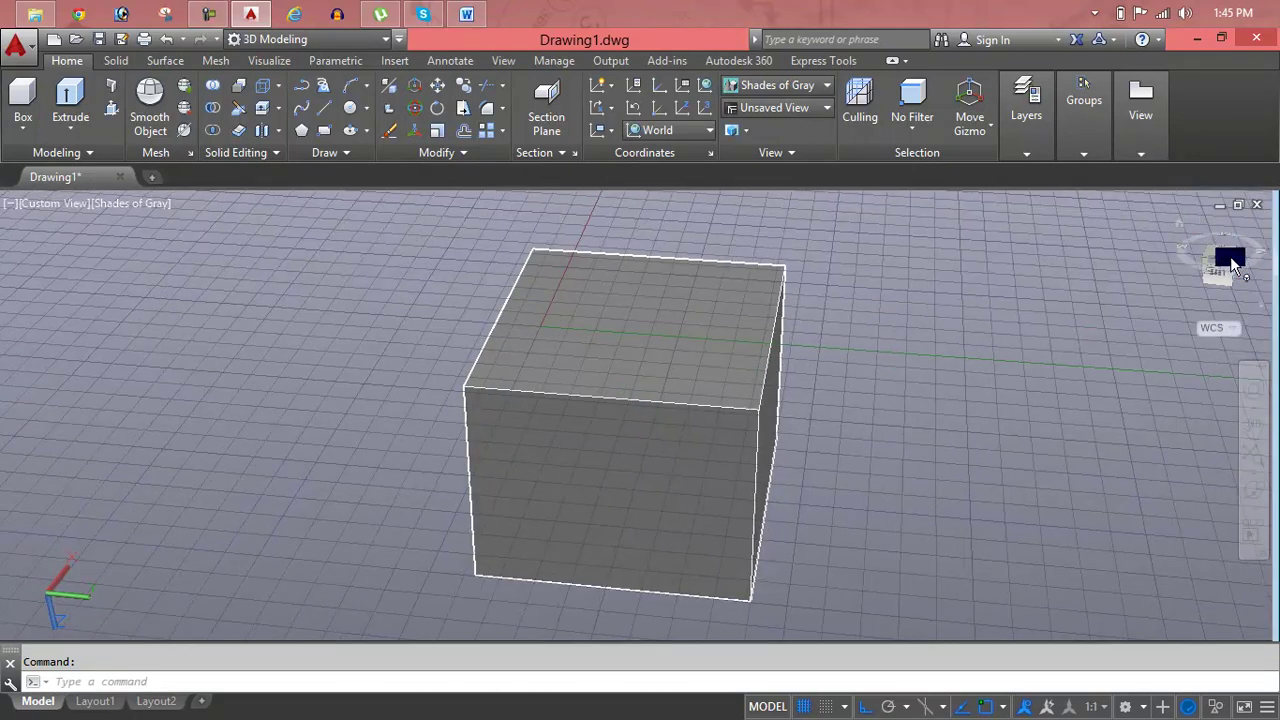
pyautogui.moveTo(1218, 250)
pyautogui.mouseDown()
pyautogui.moveTo(1223, 343)
pyautogui.moveTo(1188, 203)
pyautogui.mouseUp()
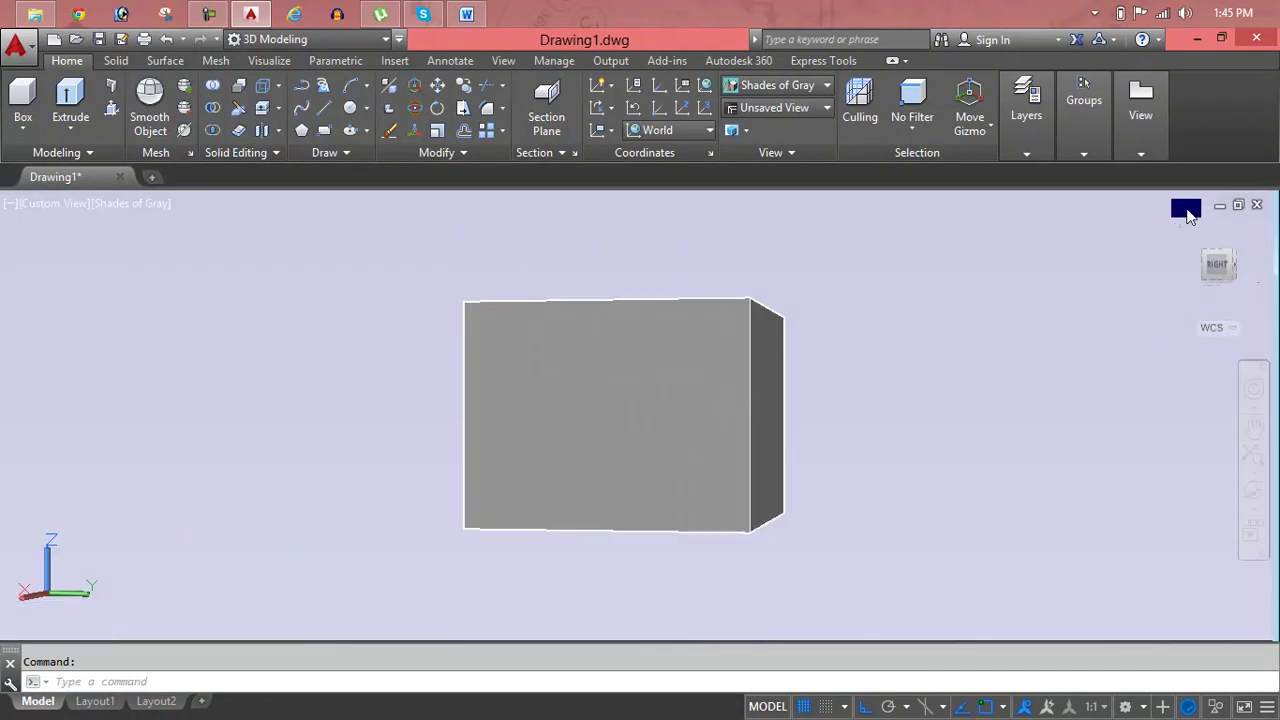
pyautogui.moveTo(1210, 262); pyautogui.dragTo(1228, 228)
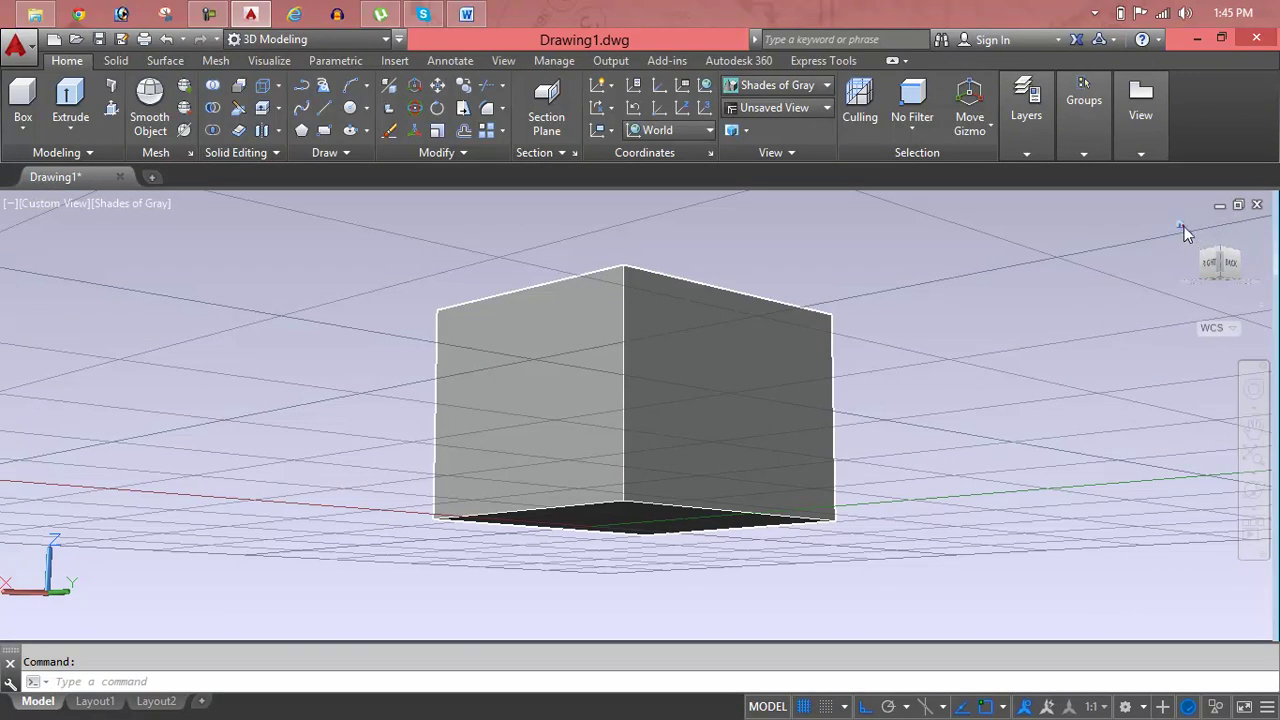
pyautogui.click(1181, 225)
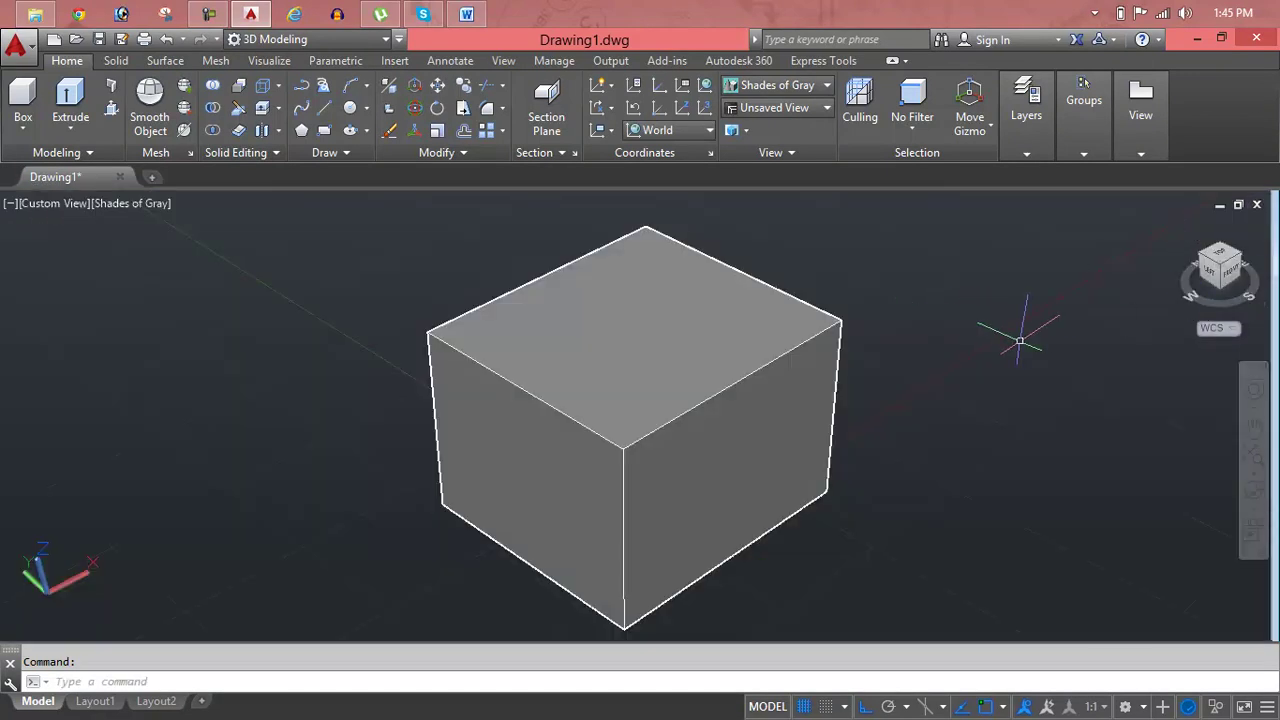